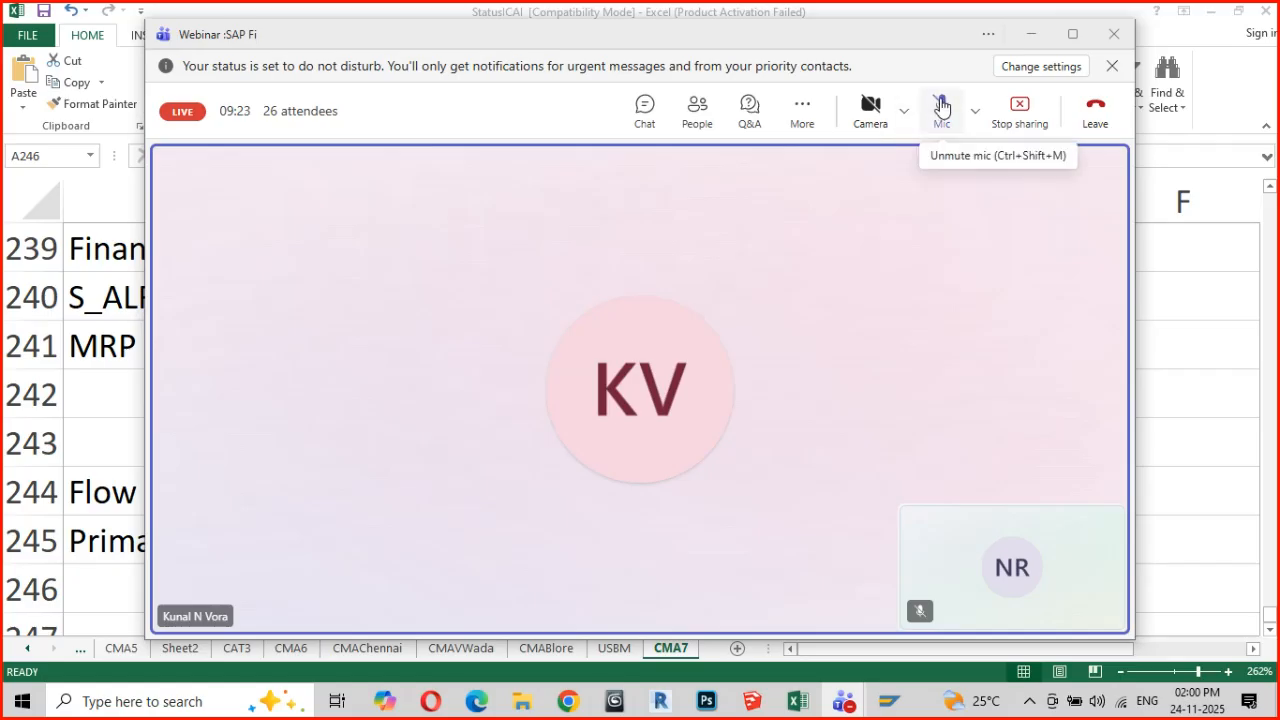
Unmute the microphone in the webinar, mute it again and minimize the meeting window
left_click(942, 104)
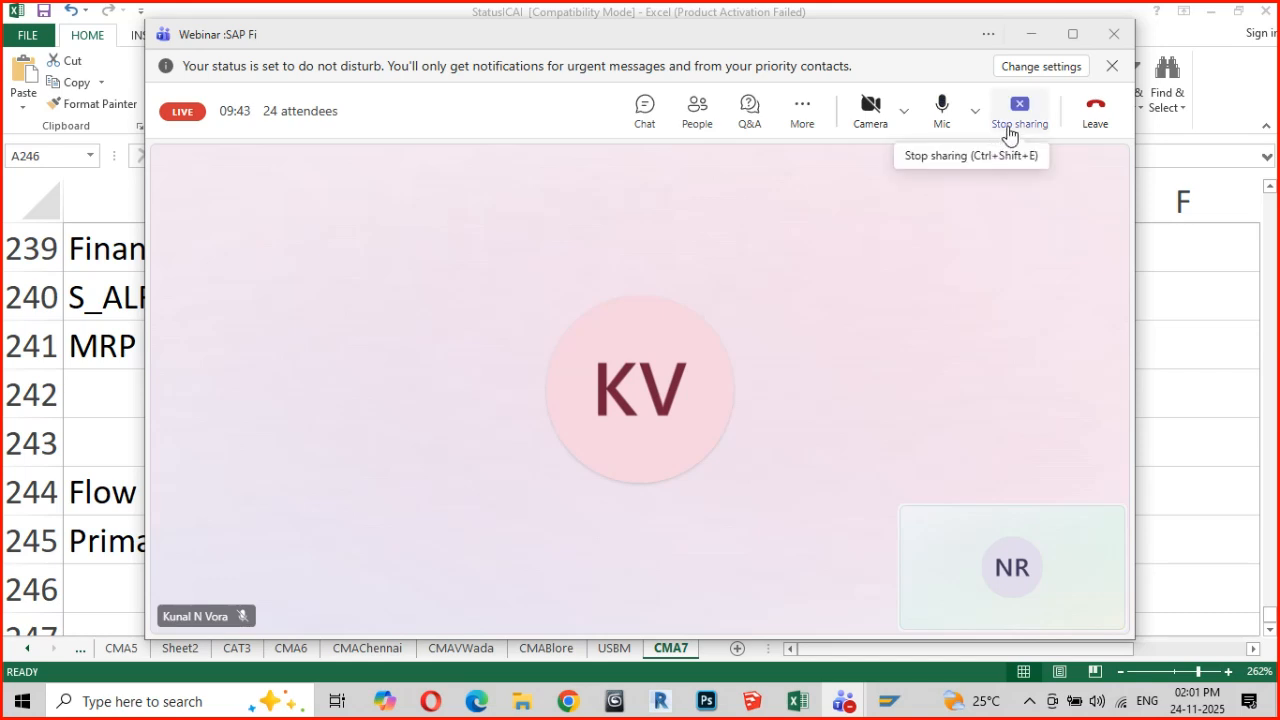
left_click(944, 110)
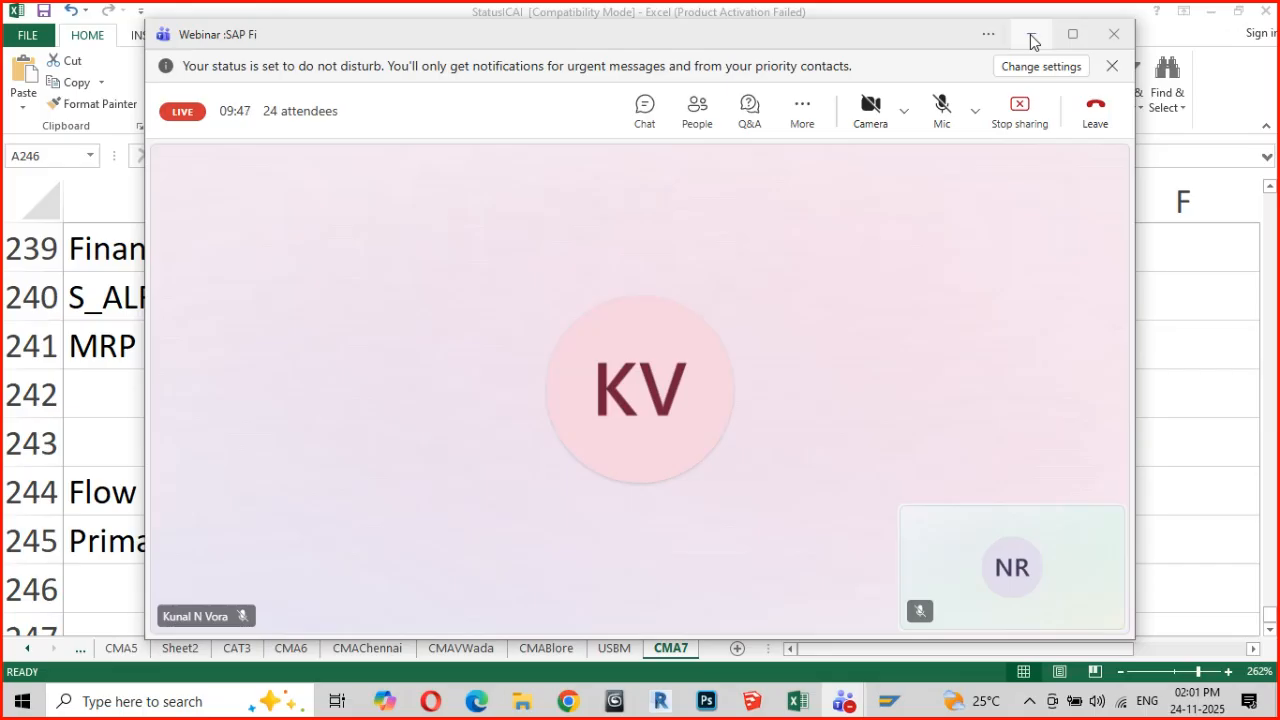
left_click(1033, 37)
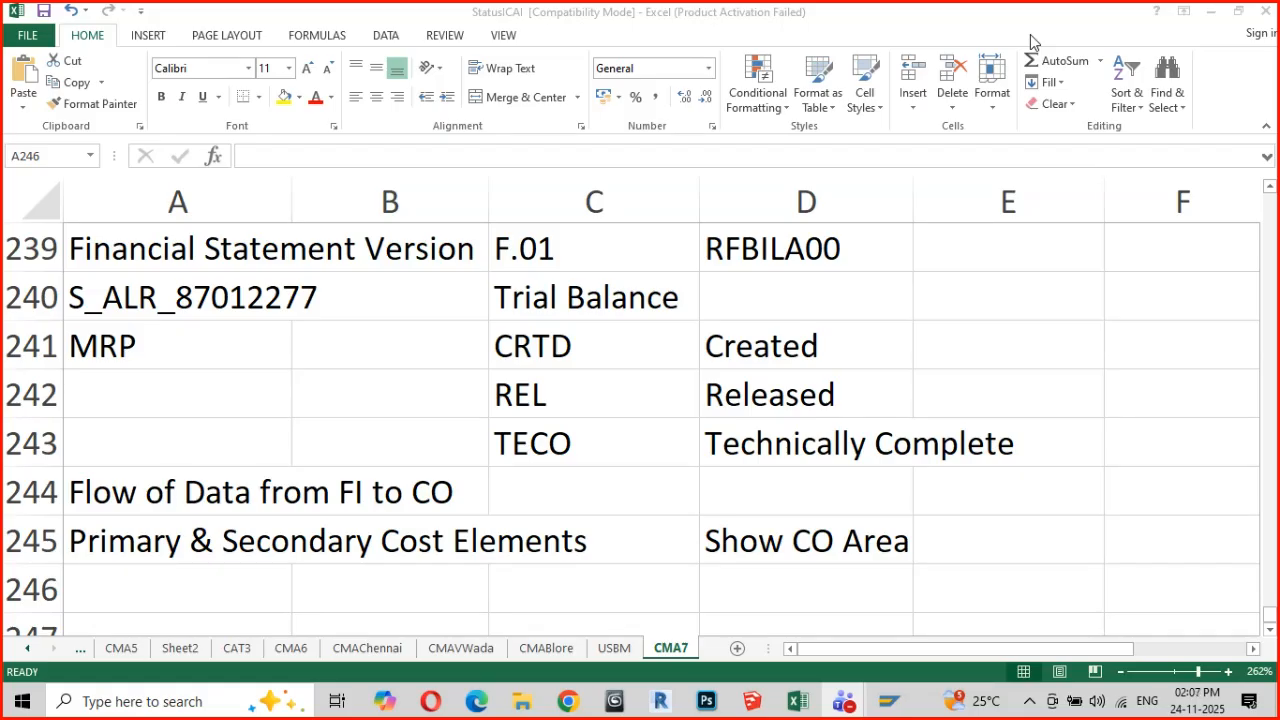
Restore the webinar window, briefly toggle the microphone on and off, and minimize the window again
left_click(1237, 411)
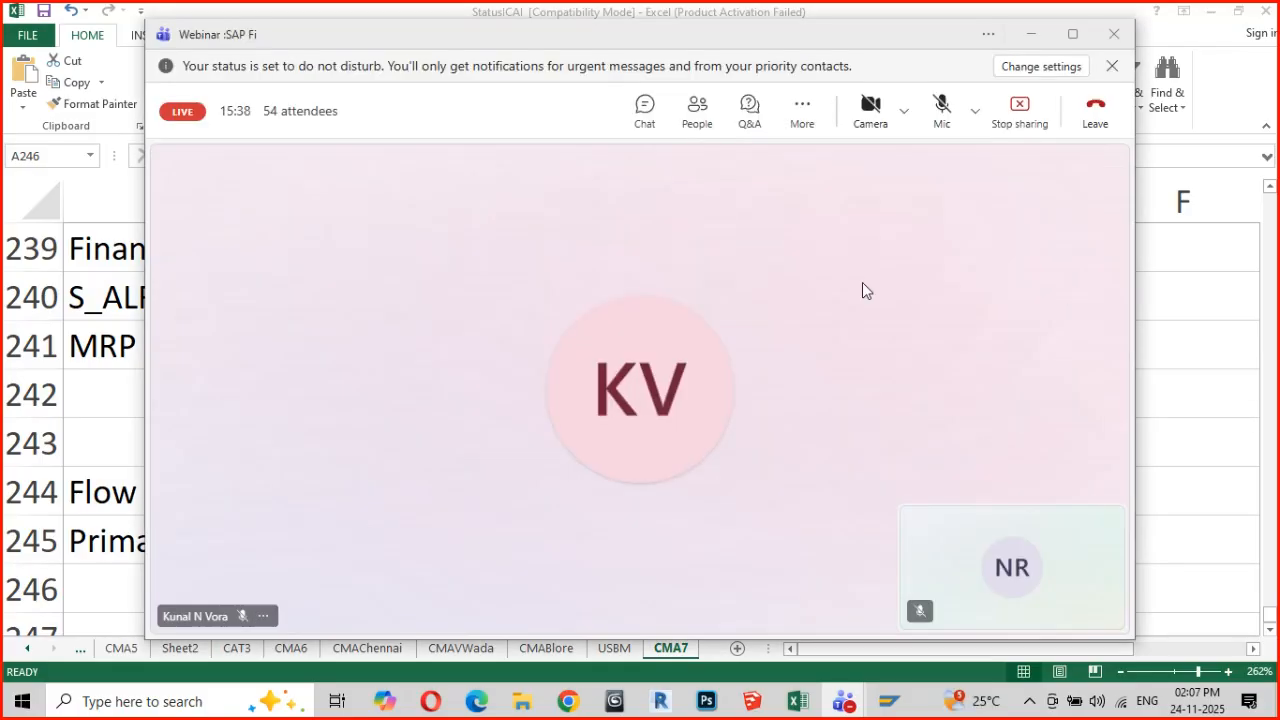
left_click(942, 110)
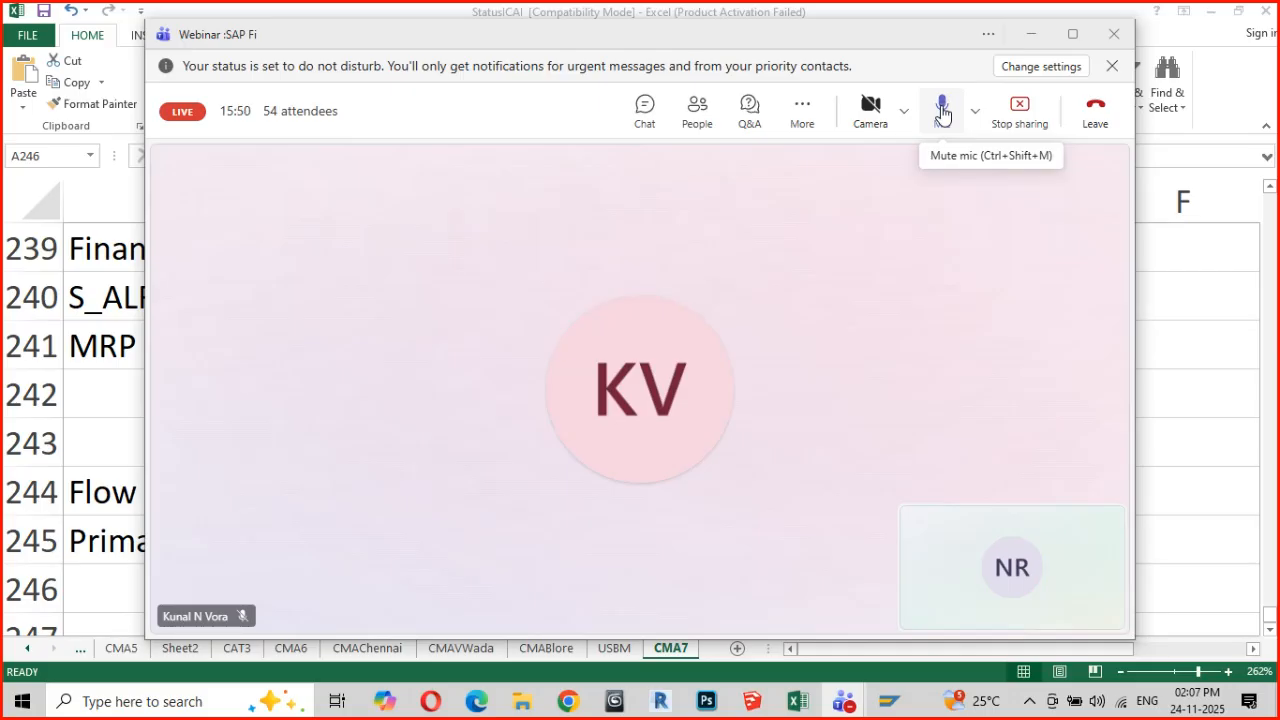
left_click(941, 113)
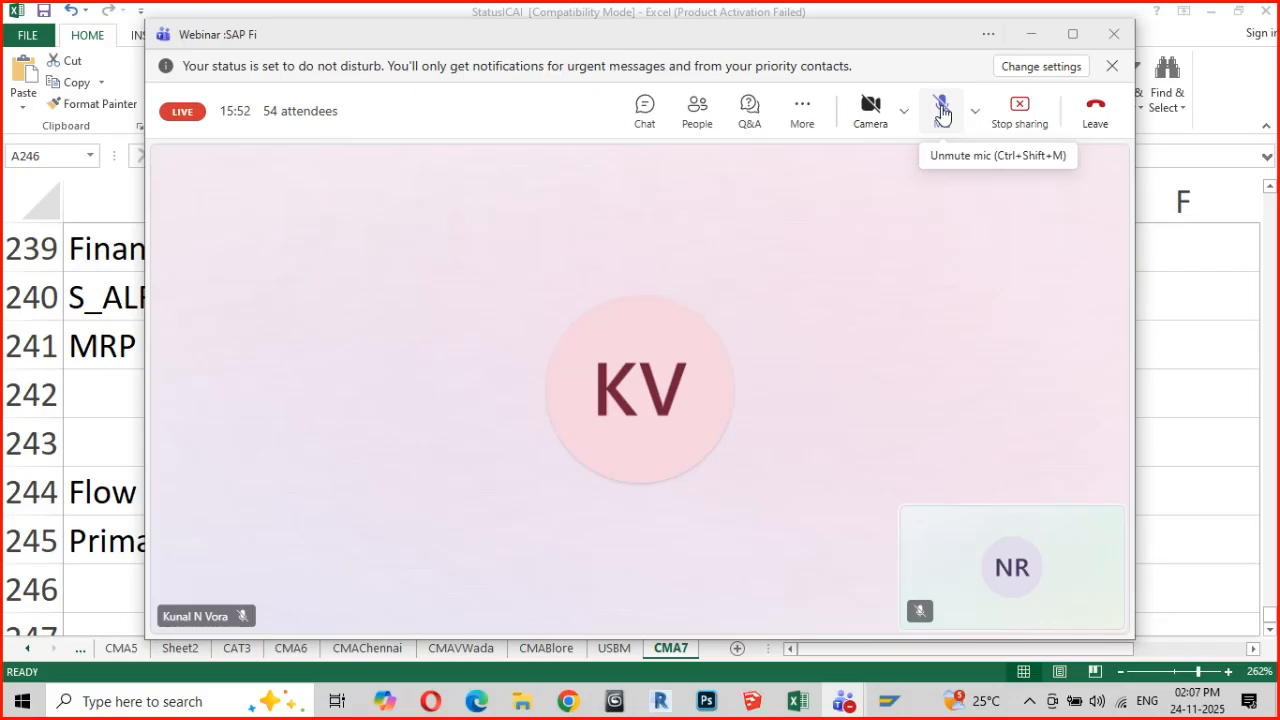
left_click(1033, 36)
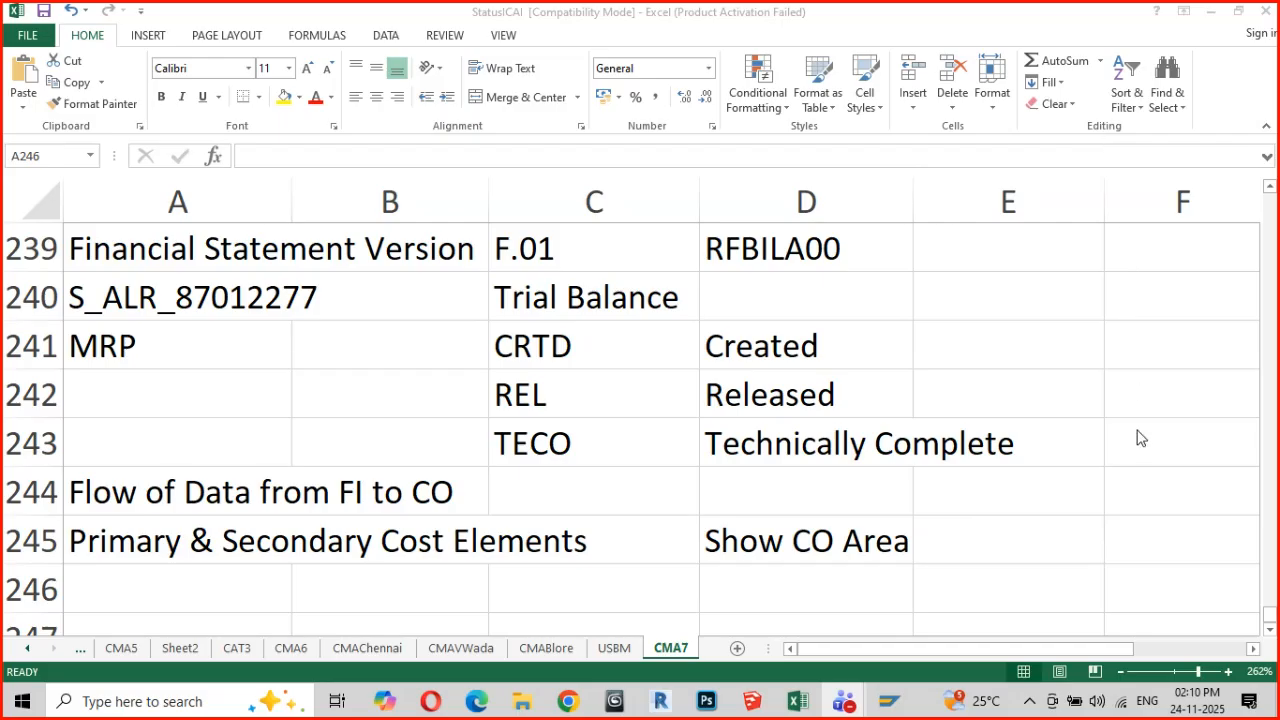
Unmute the microphone in the webinar and review the new attendee question in Q&A, minimizing the meeting window when done
left_click(1228, 427)
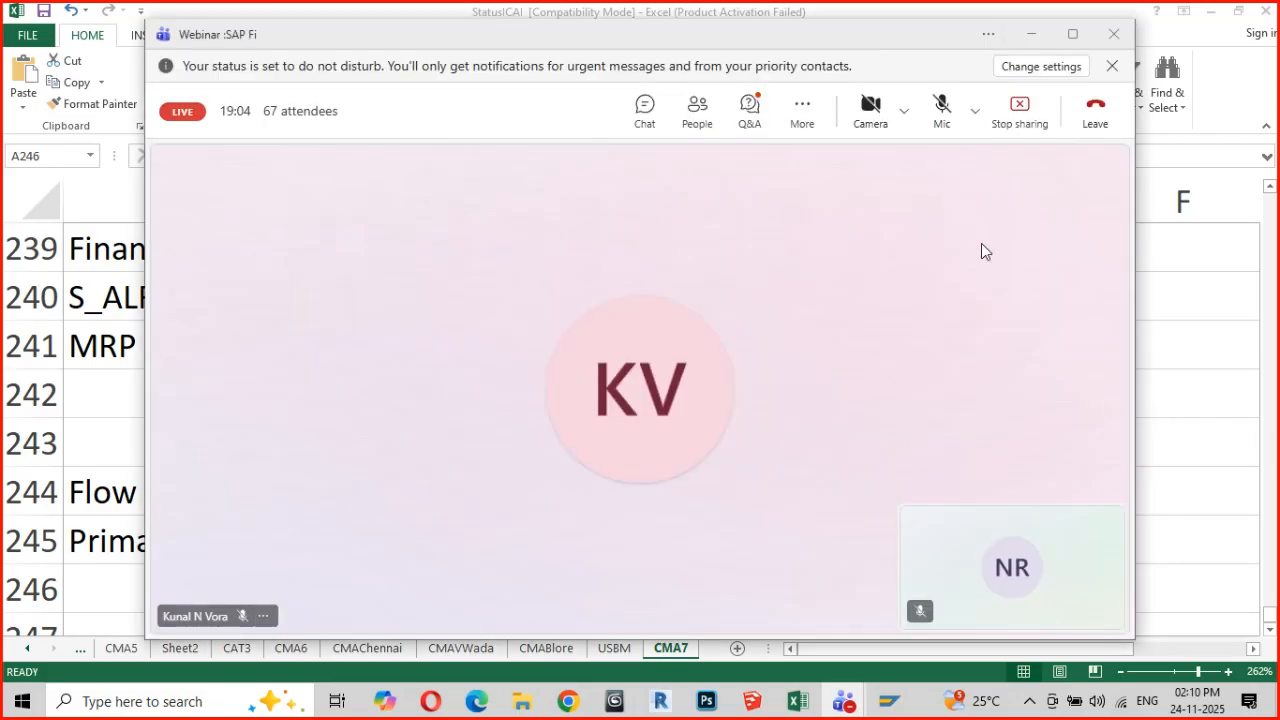
left_click(942, 106)
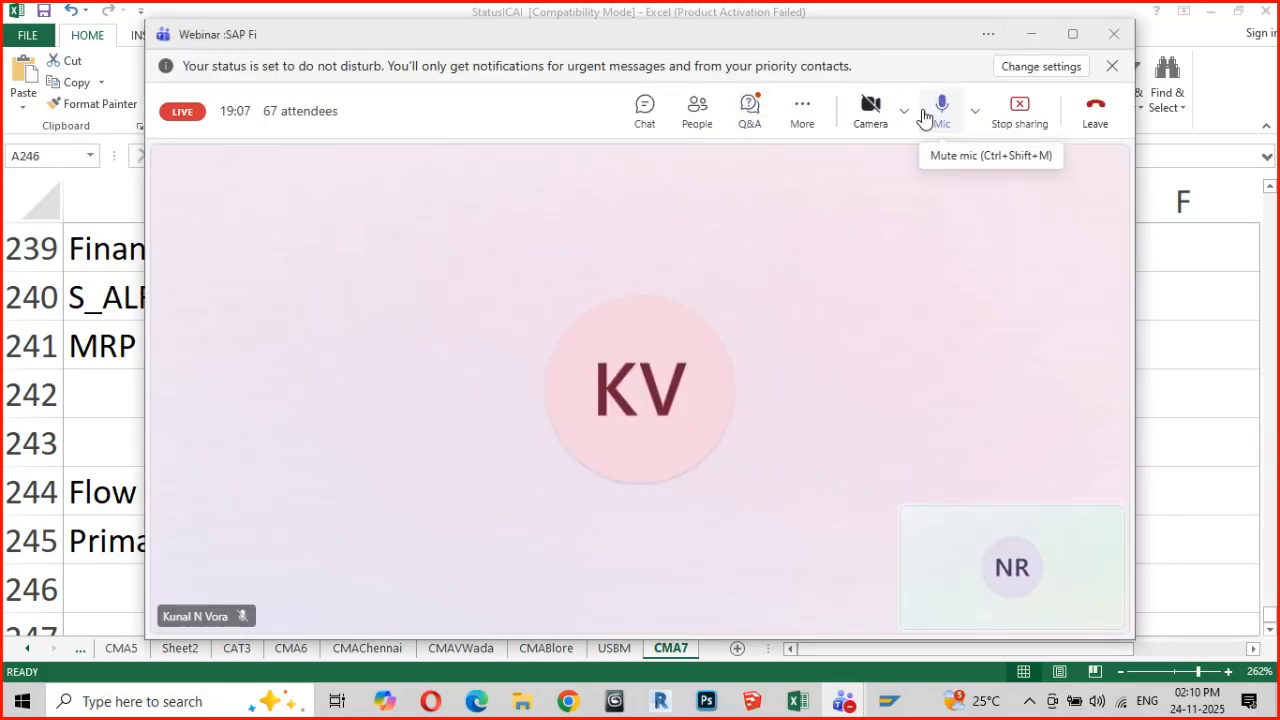
left_click(752, 114)
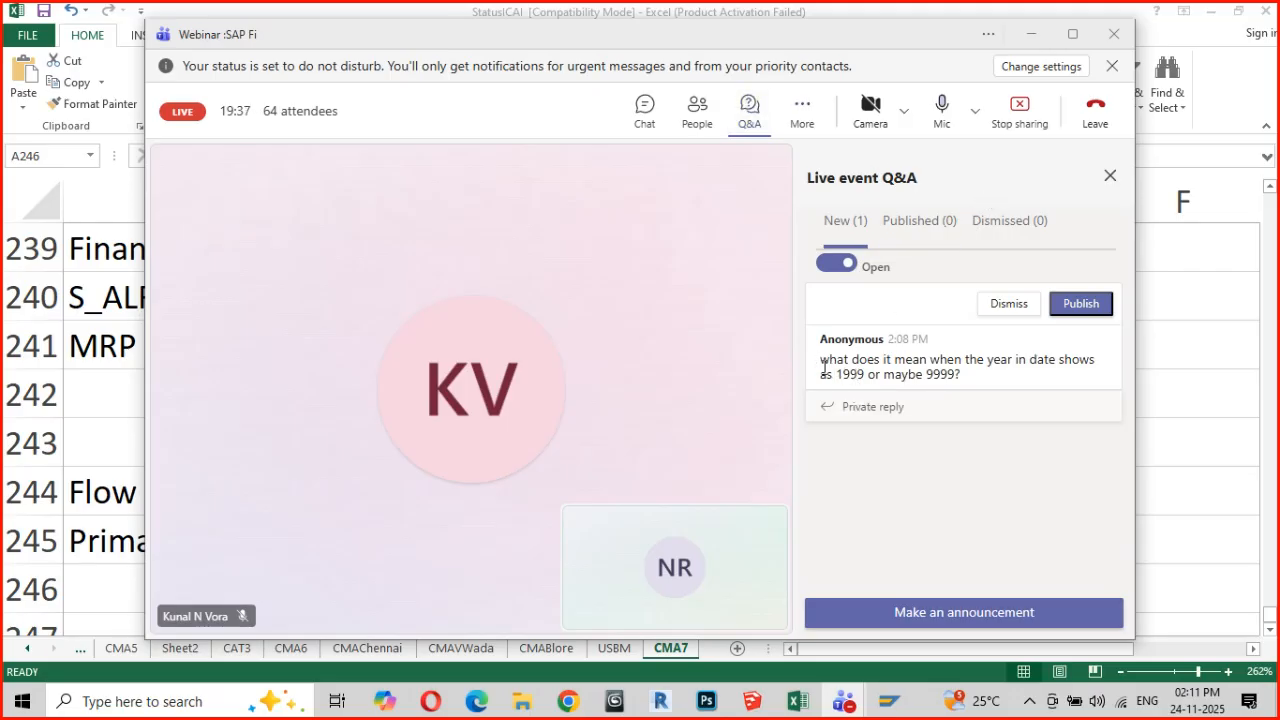
left_click_drag(819, 364, 980, 385)
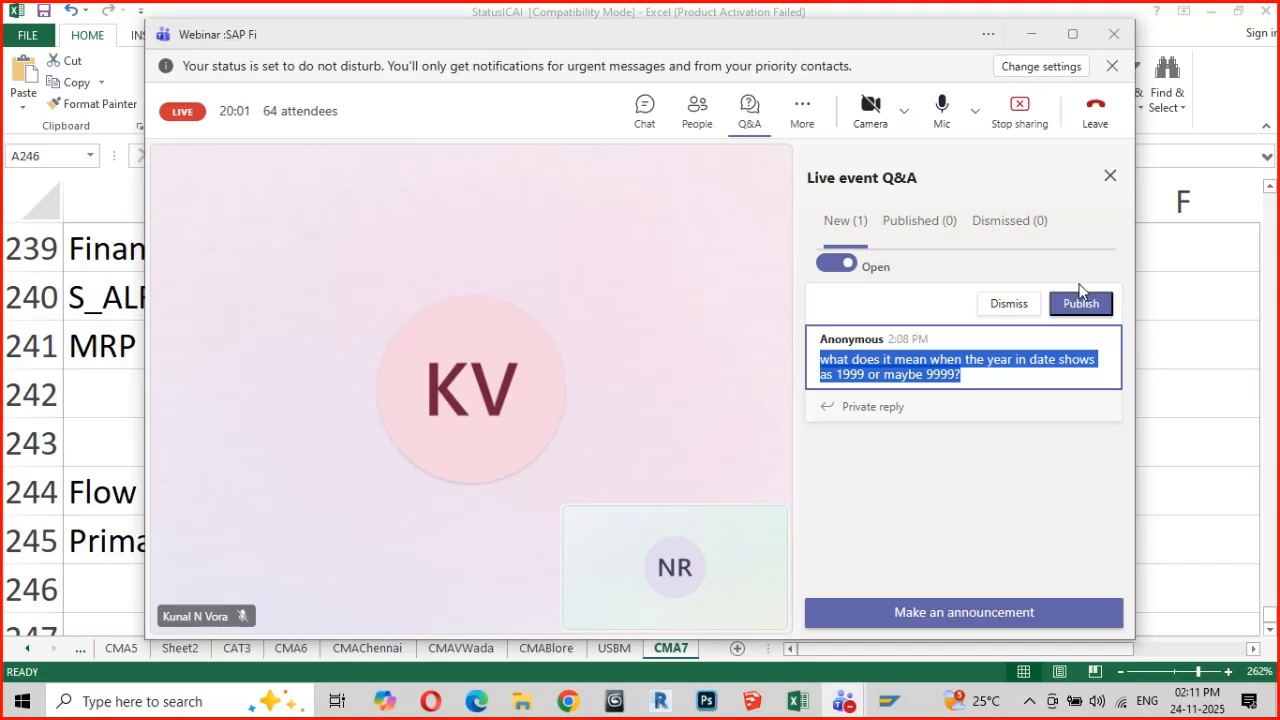
left_click(1110, 180)
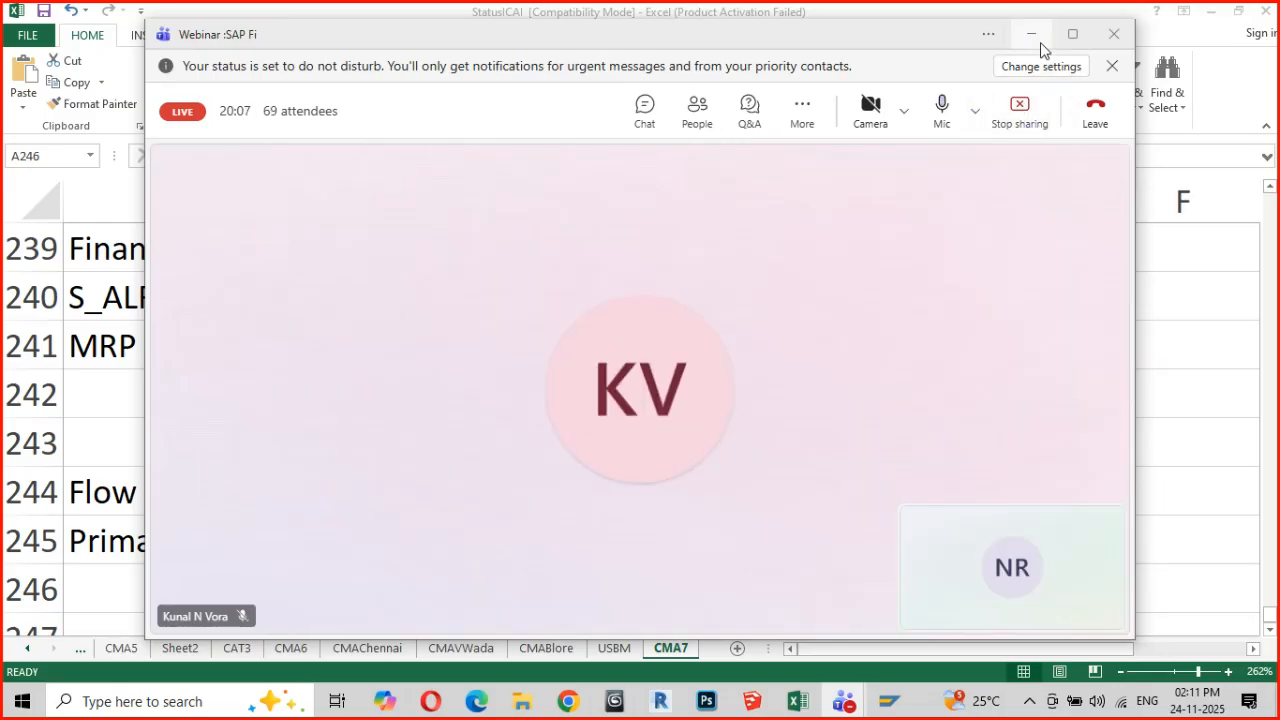
left_click(1032, 35)
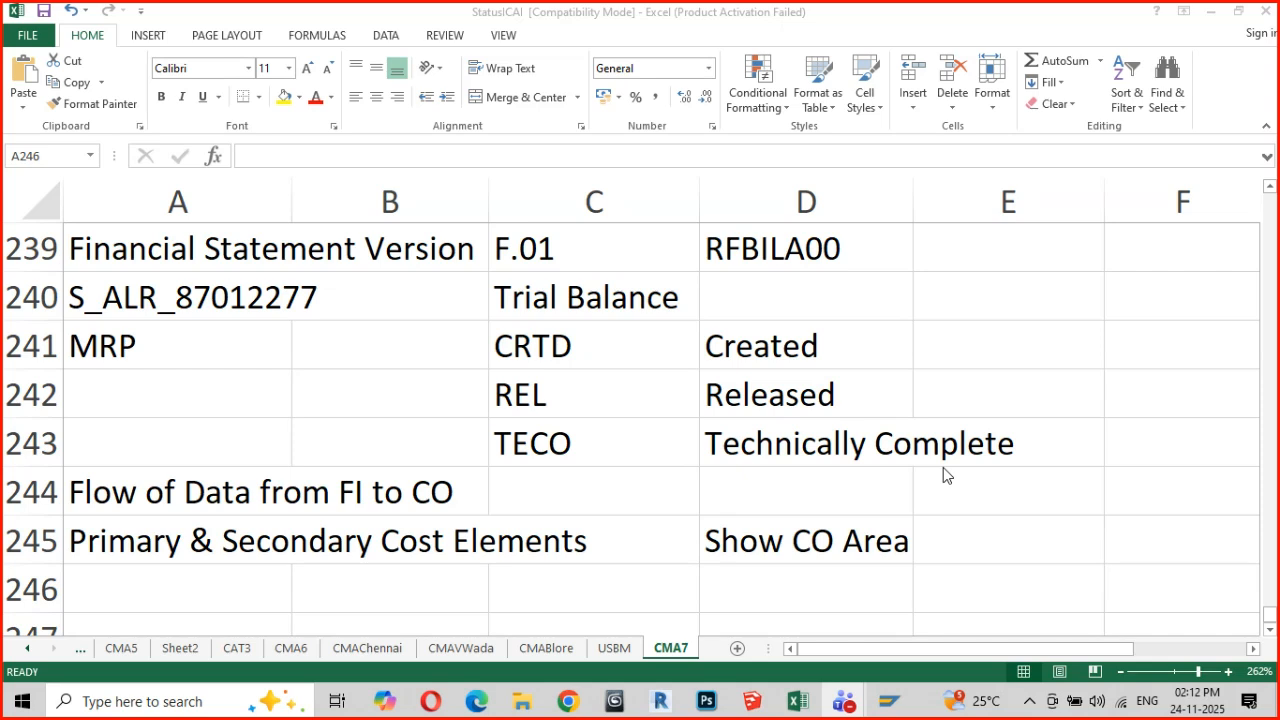
From the Show CO Area topic in D245, switch to the open SAP Easy Access session and log off, declining the detailed error description
left_click(748, 542)
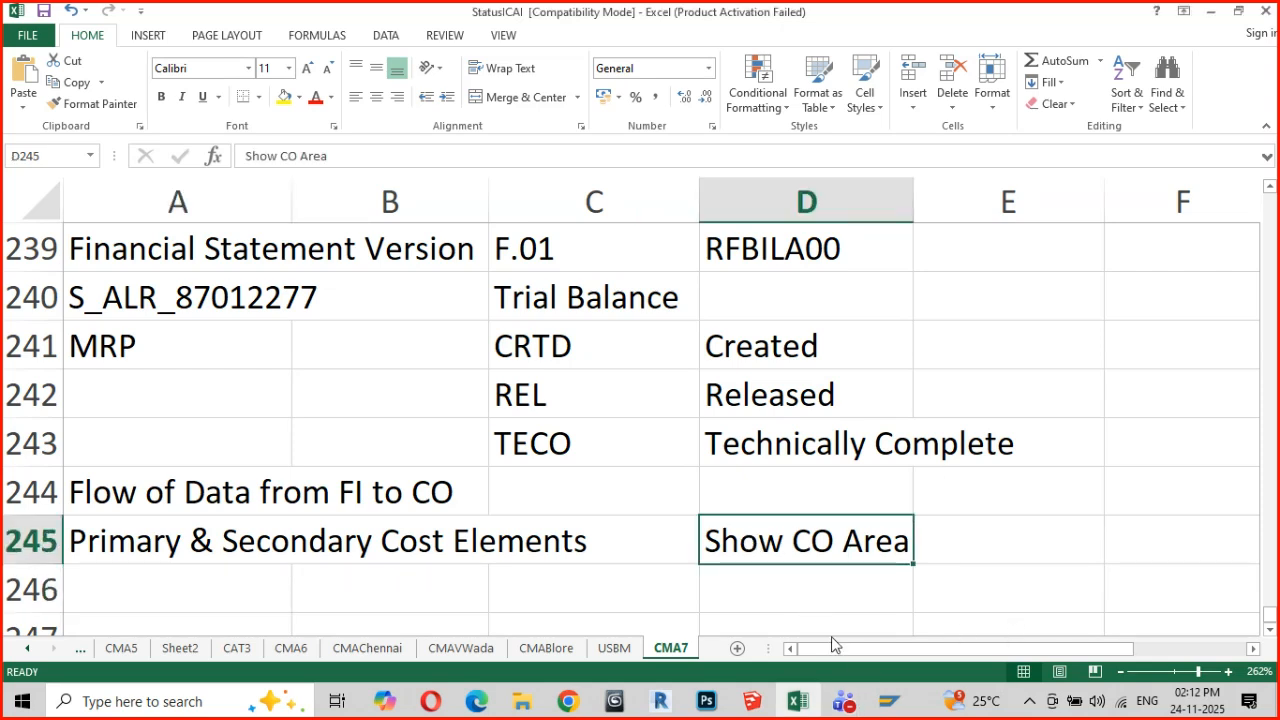
left_click(886, 703)
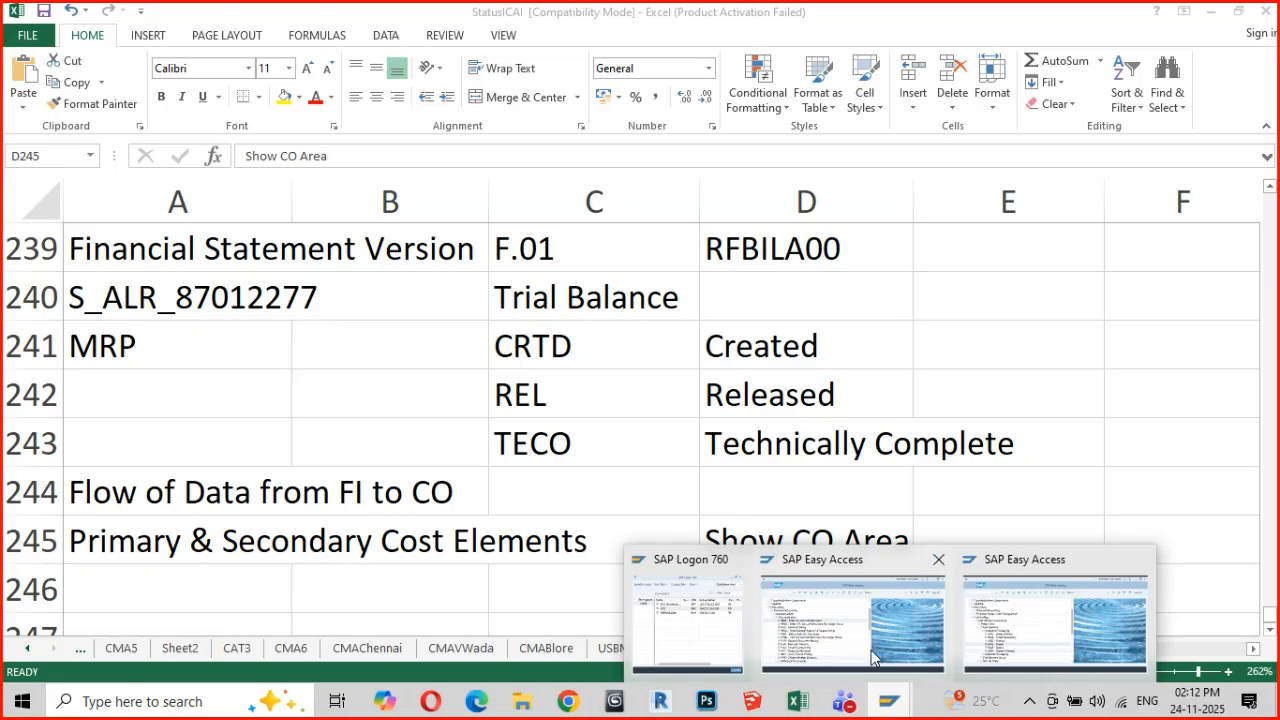
left_click(1000, 628)
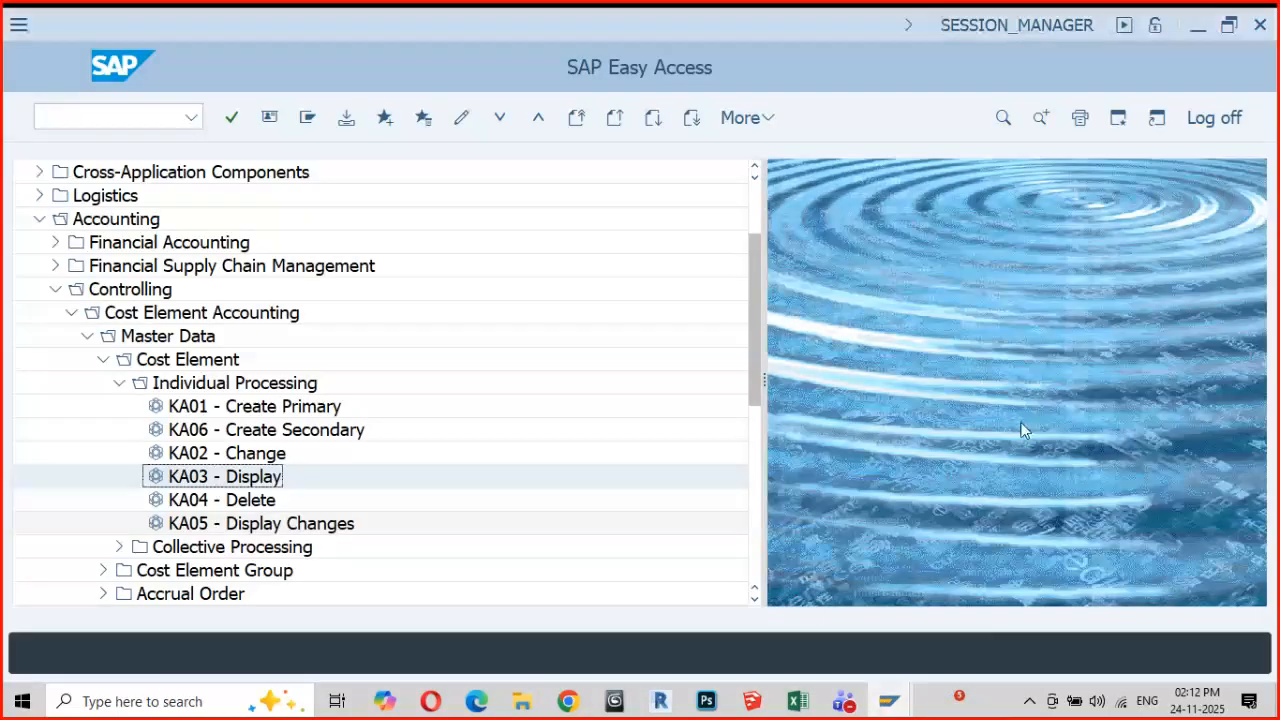
left_click(1222, 120)
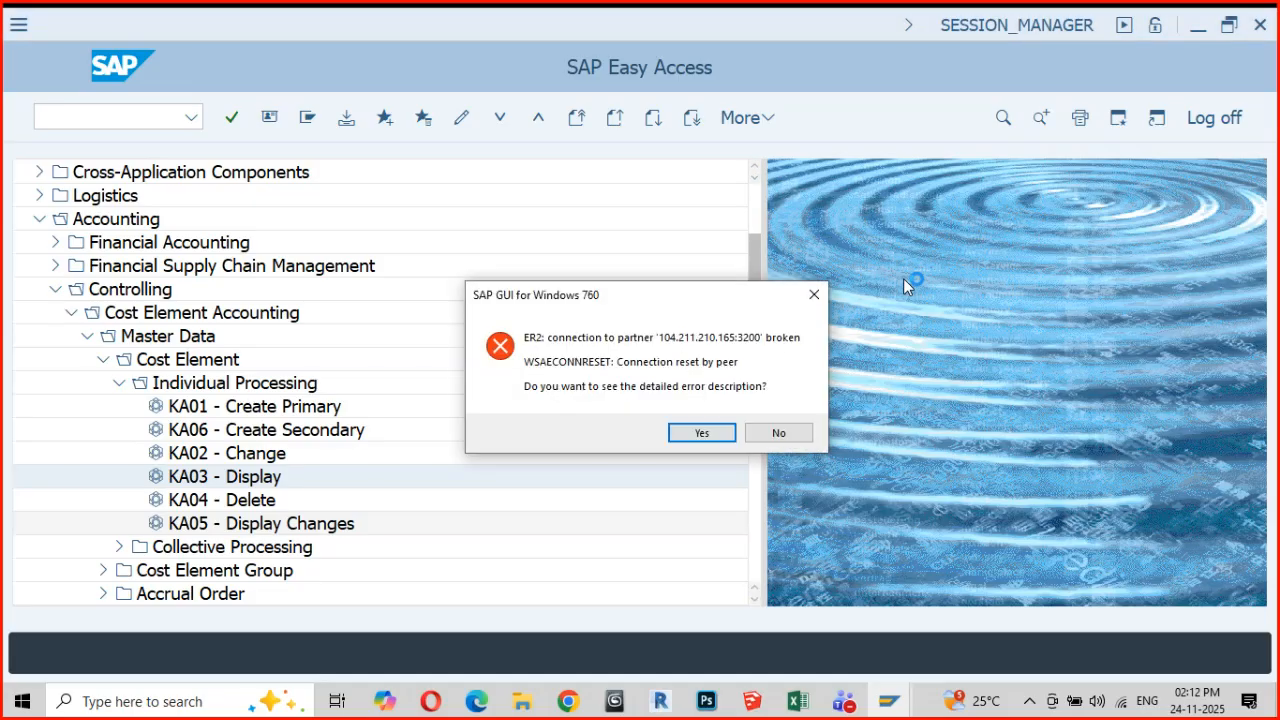
left_click(789, 440)
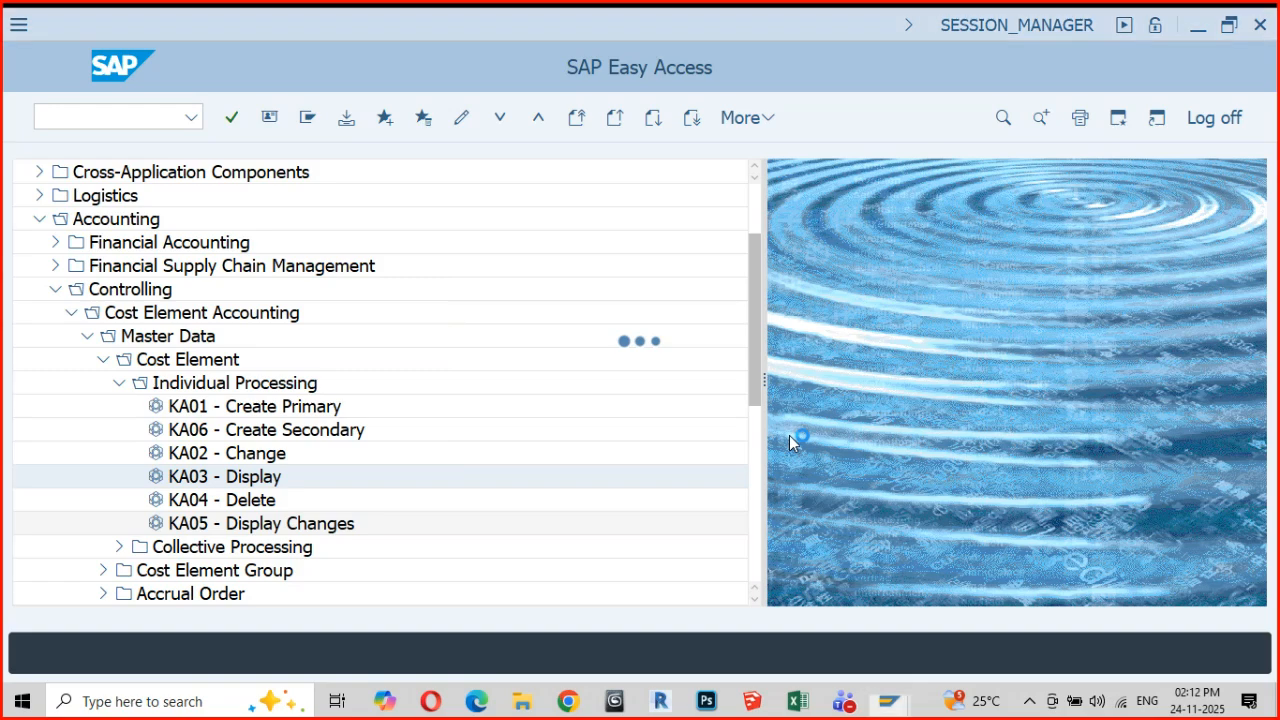
Log on to the ER2 system from SAP Logon in client 900, entering the user name and account password
left_click(889, 702)
left_click(889, 702)
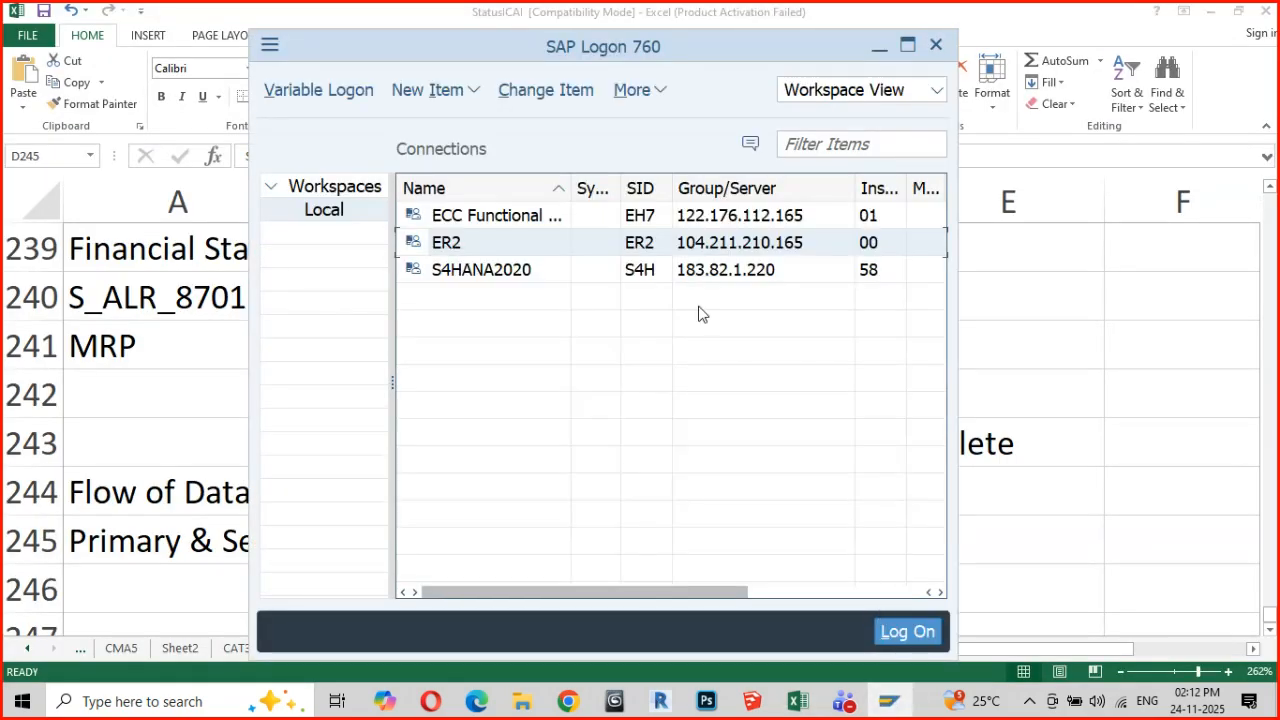
double_click(474, 250)
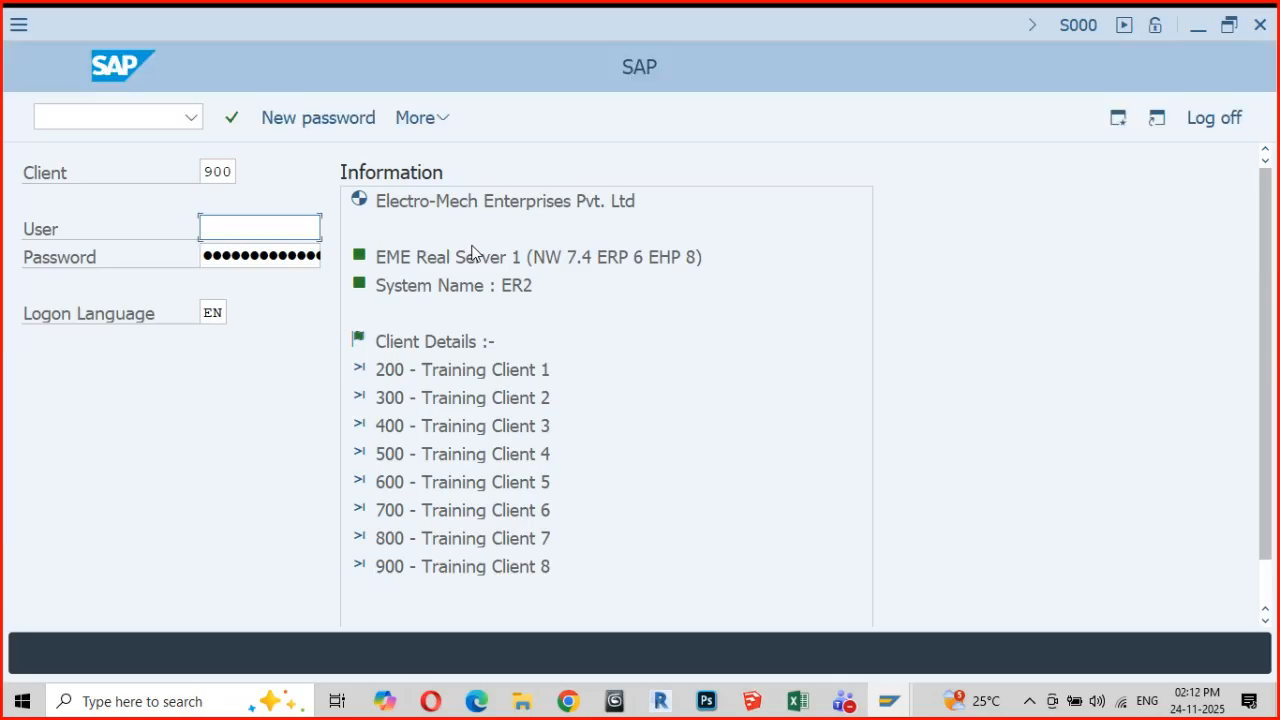
left_click(245, 228)
left_click(251, 263)
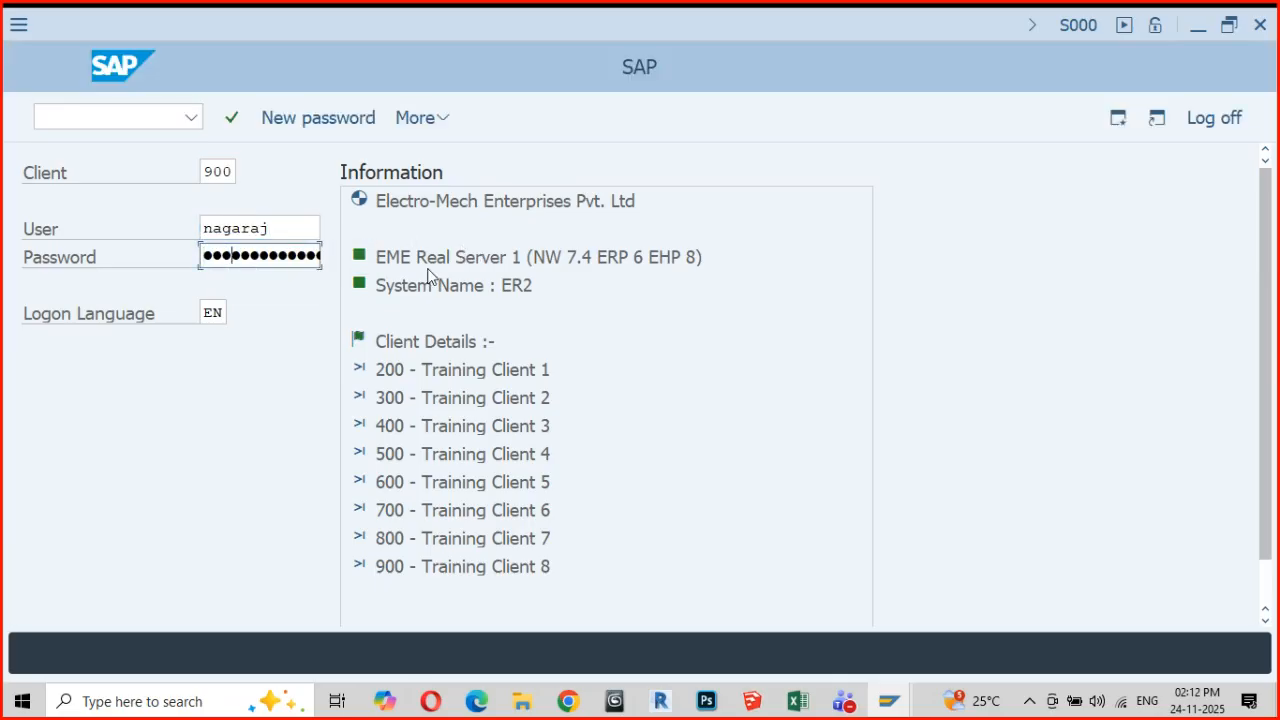
key("Return")
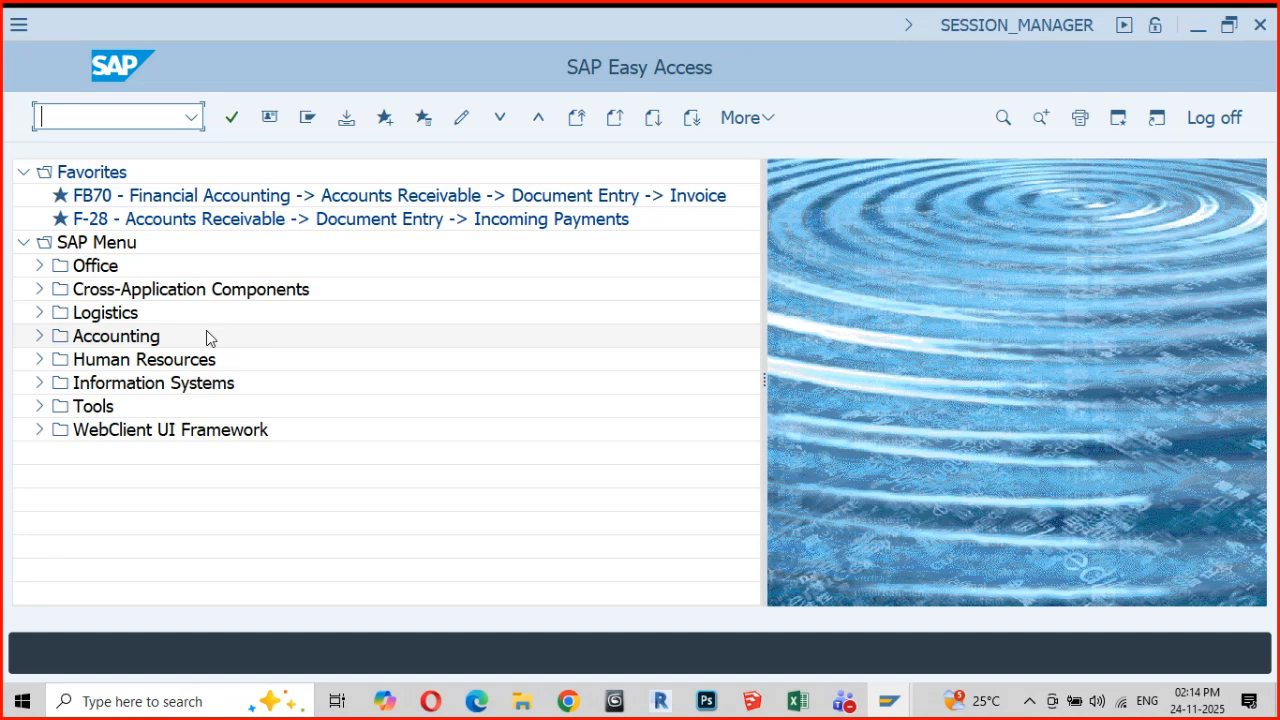
Expand Accounting and its Controlling folder in the SAP menu to view the Controlling components
left_click(40, 338)
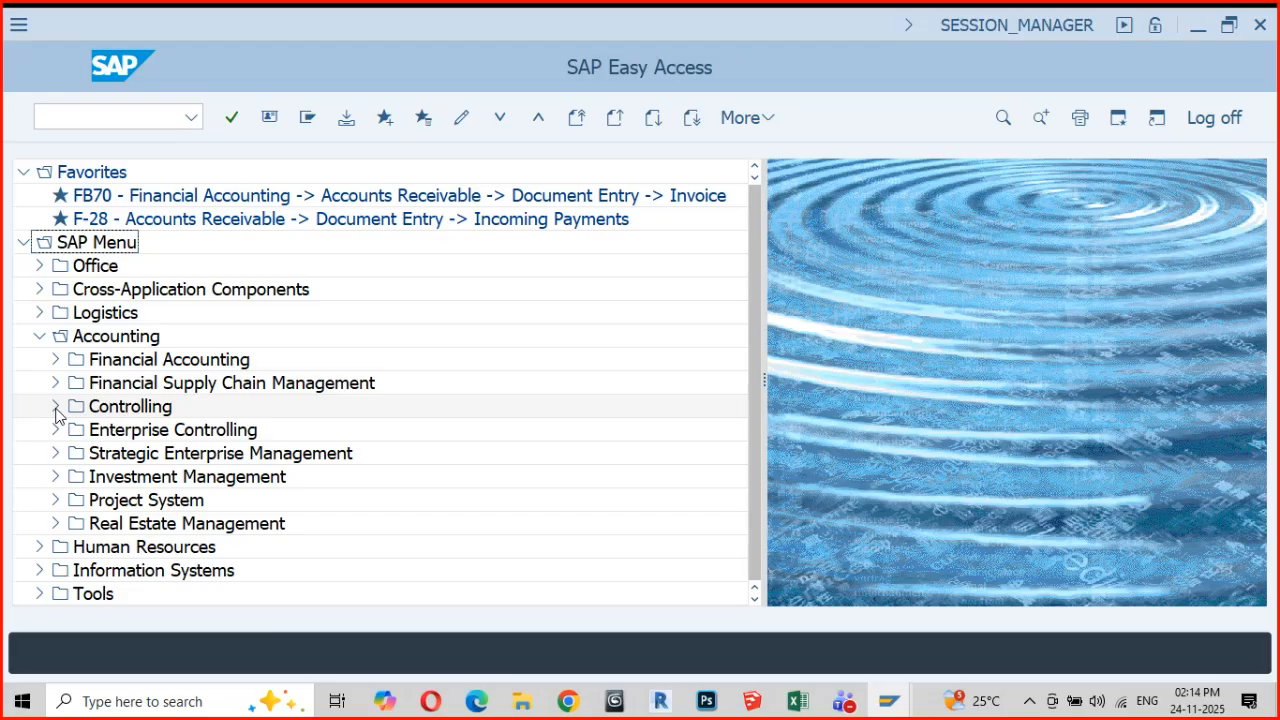
left_click(56, 408)
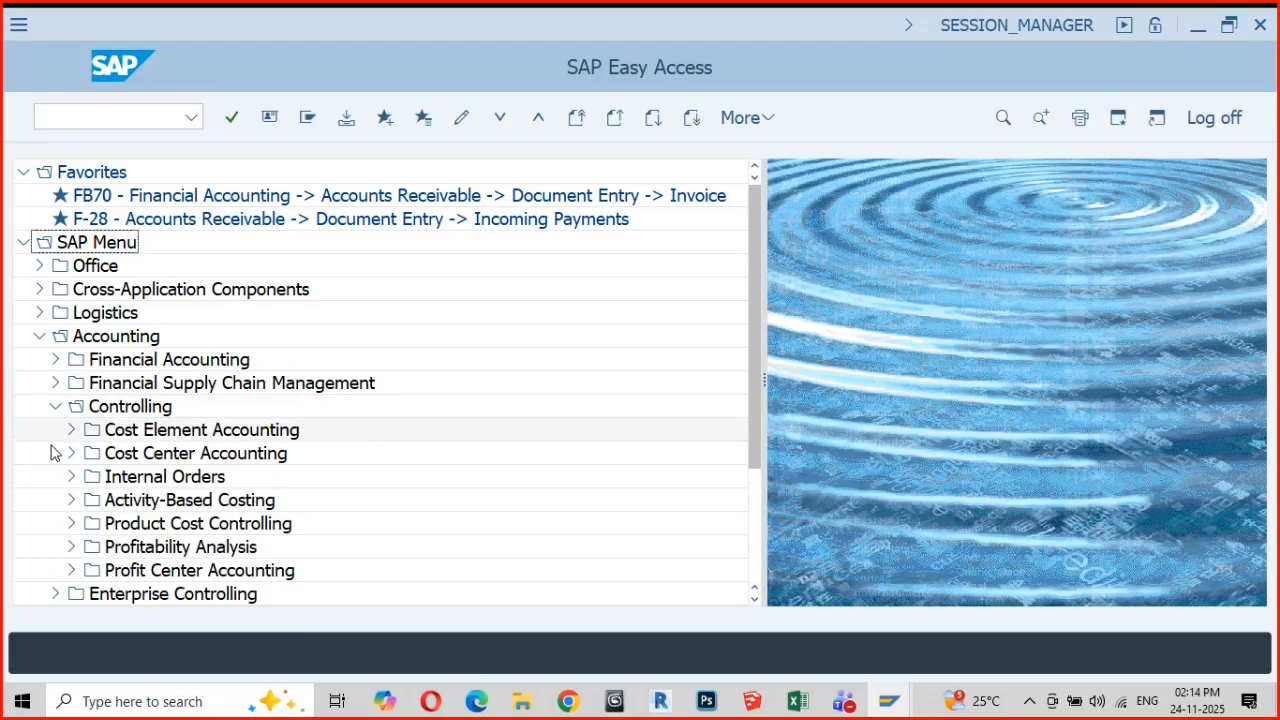
scroll(132, 518, "down", 3)
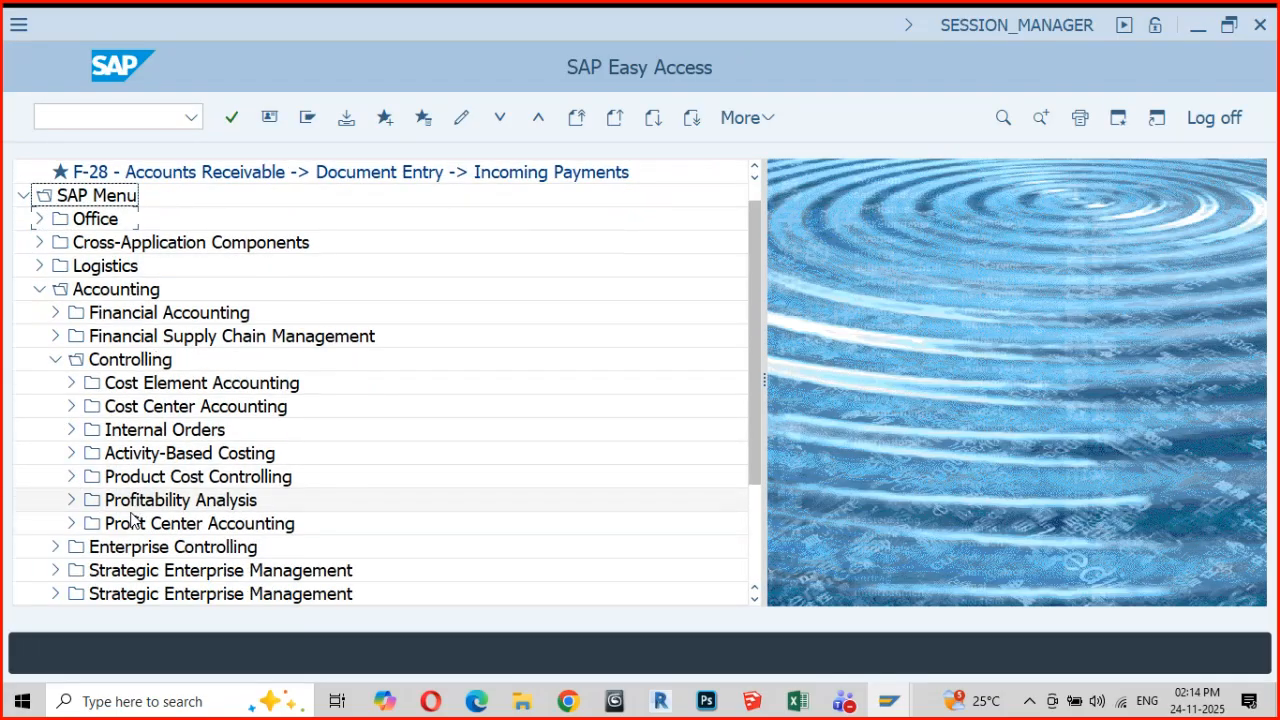
scroll(132, 518, "up", 1)
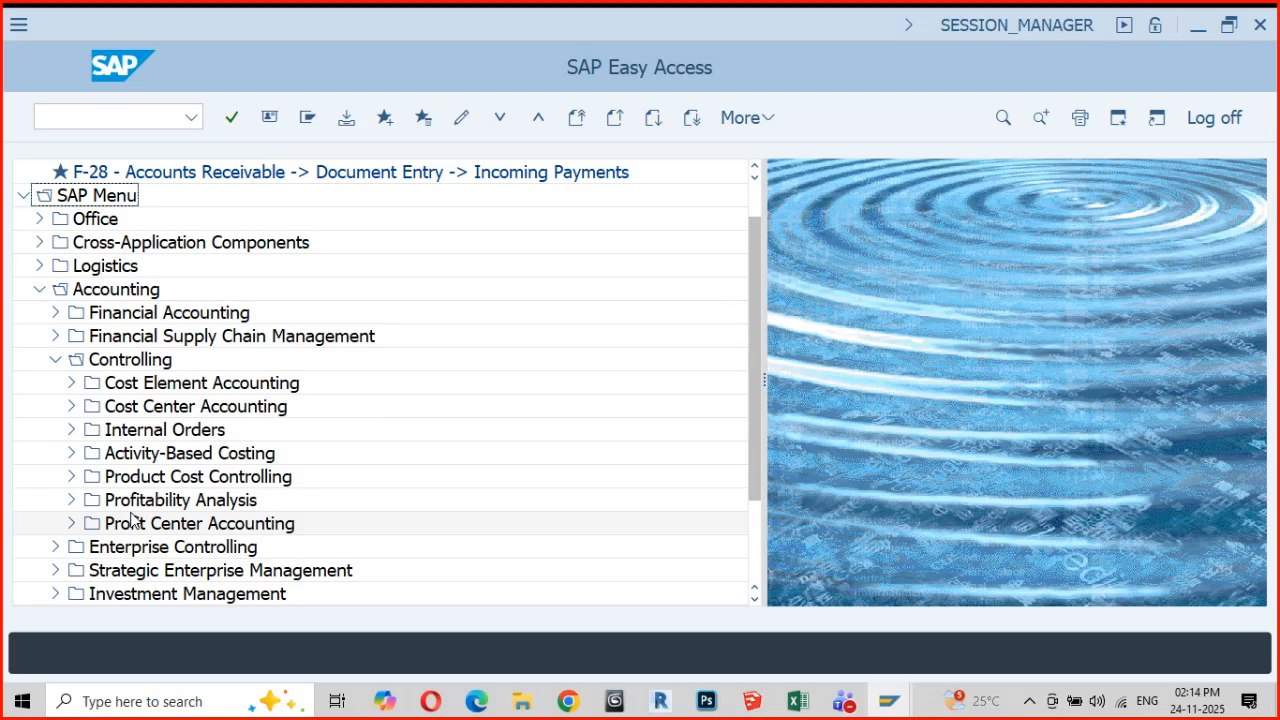
Run transaction spro and display the SAP Reference IMG
left_click(192, 119)
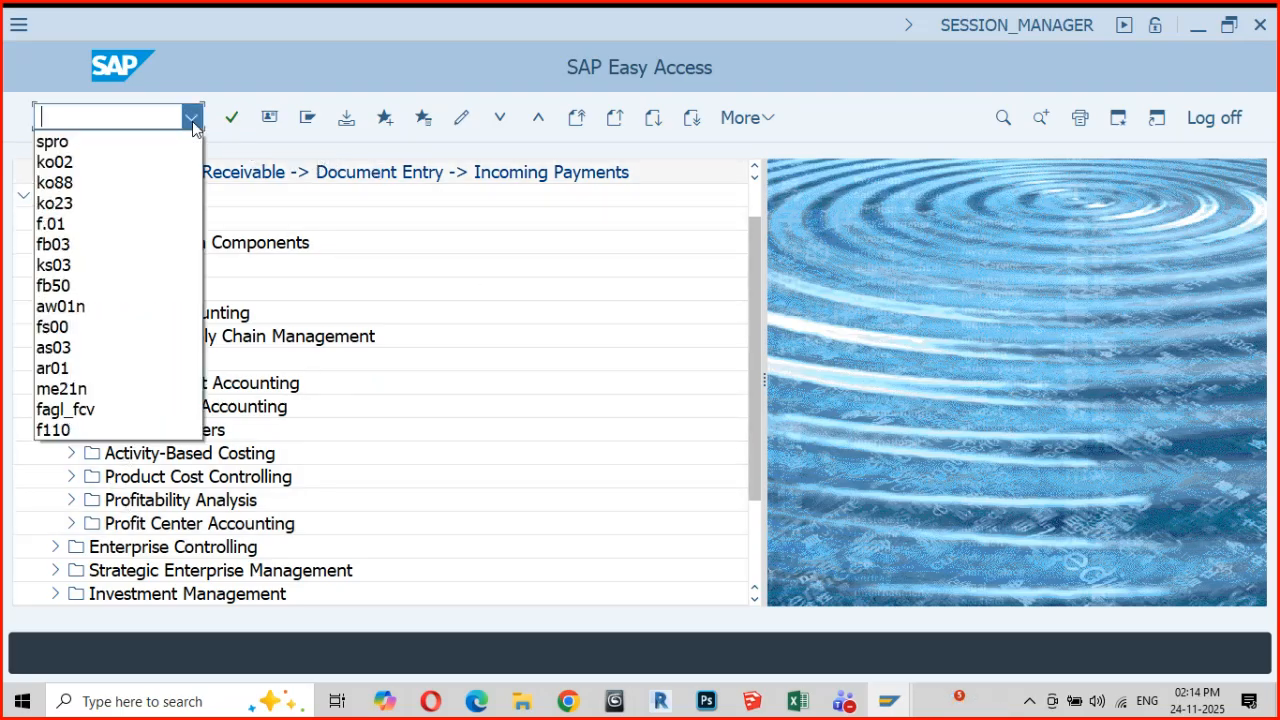
left_click(66, 141)
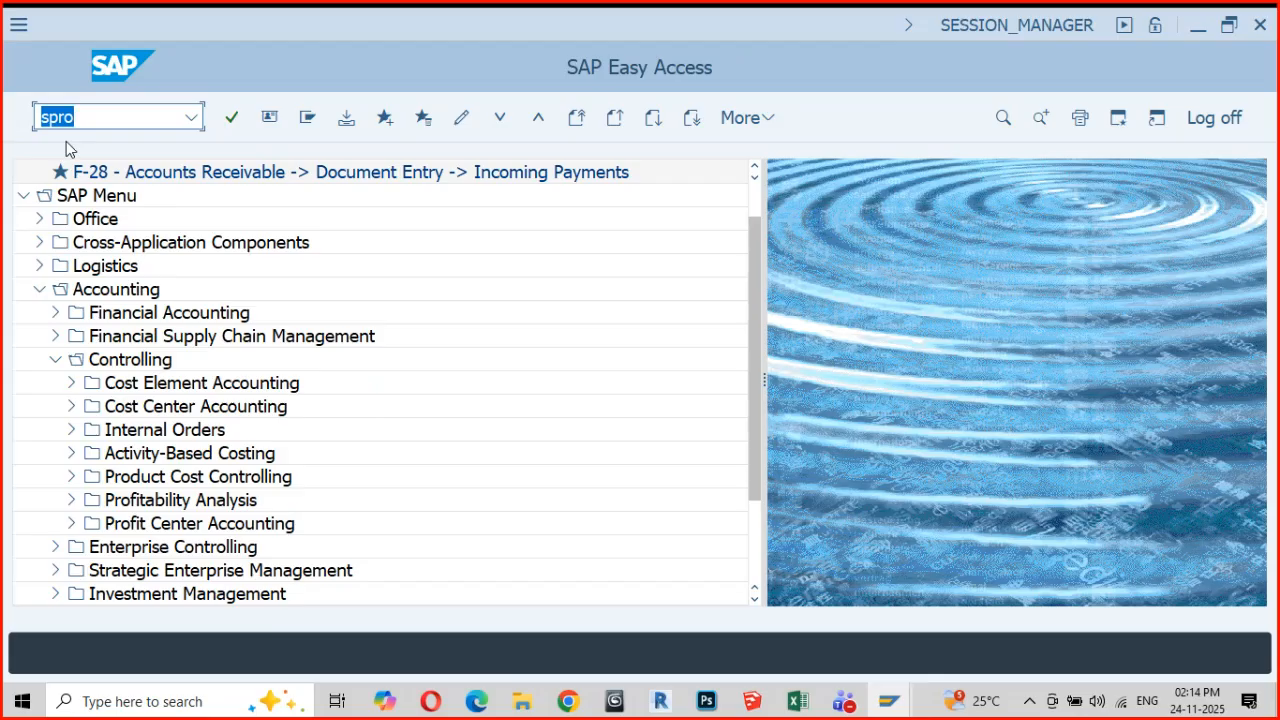
key("Return")
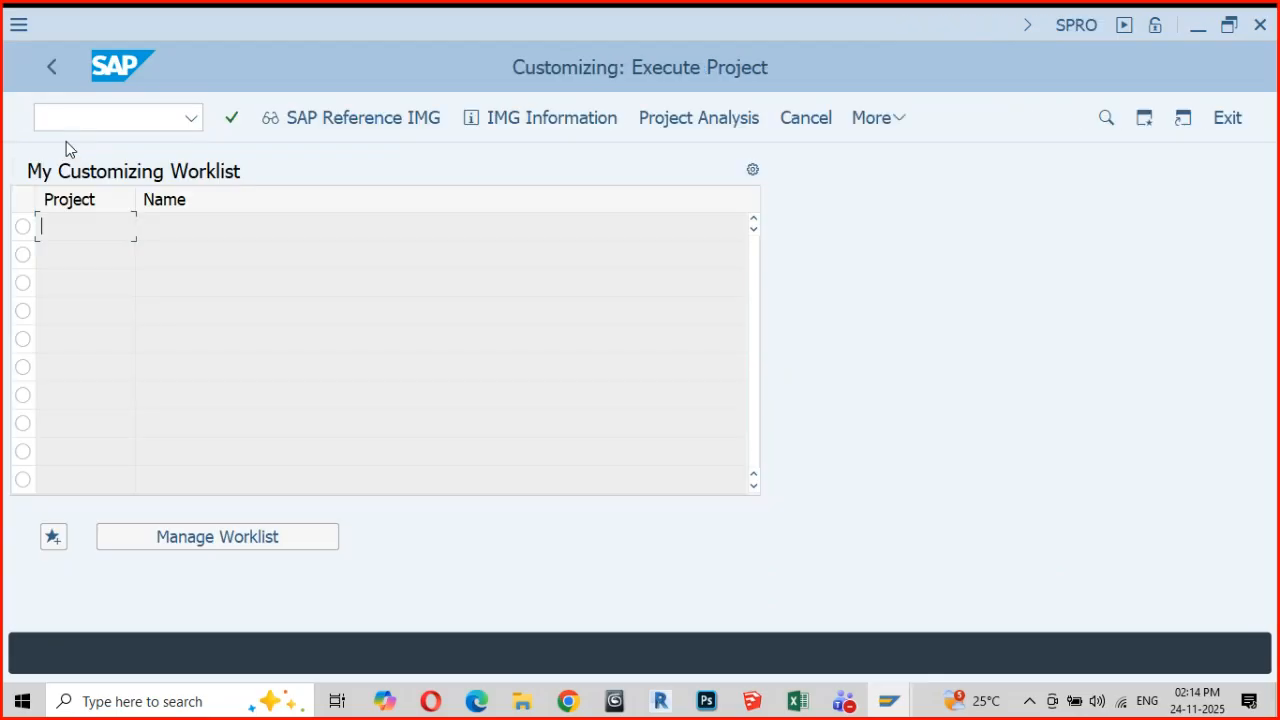
left_click(357, 119)
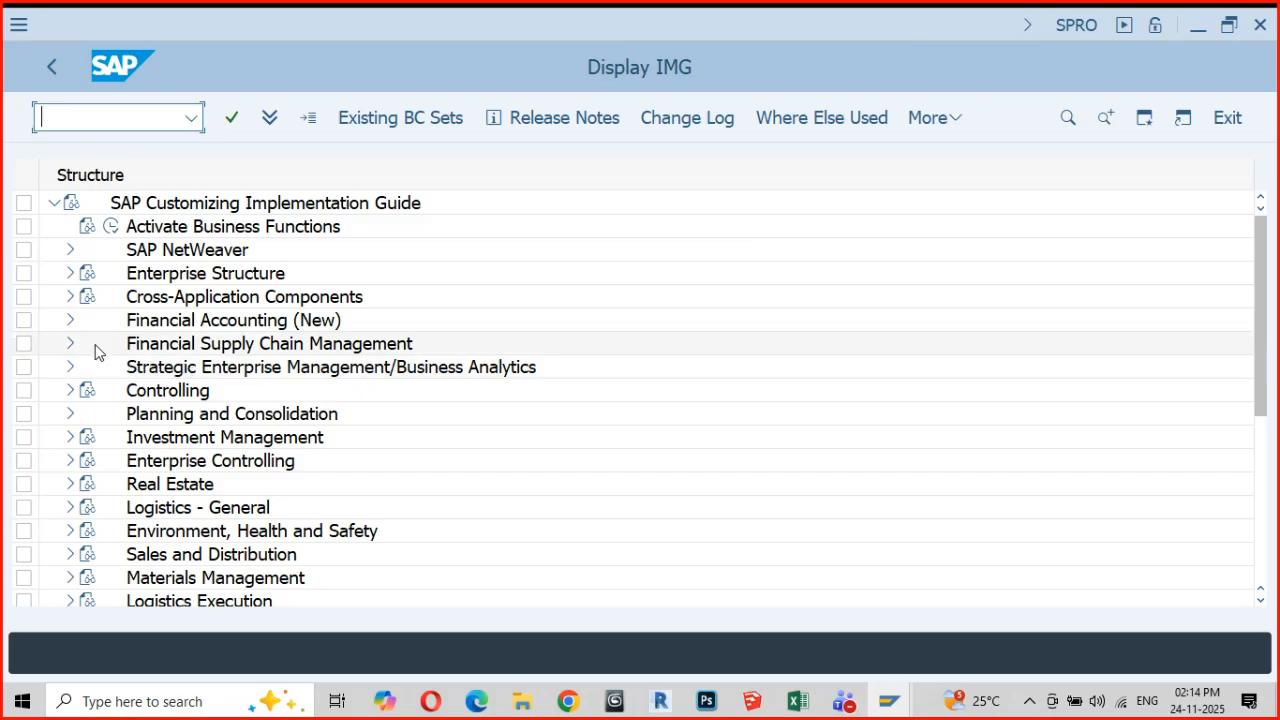
Open Maintain Controlling Area under Controlling > General Controlling > Organization and highlight the activity Copy, Delete, Check Controlling Area
left_click(69, 392)
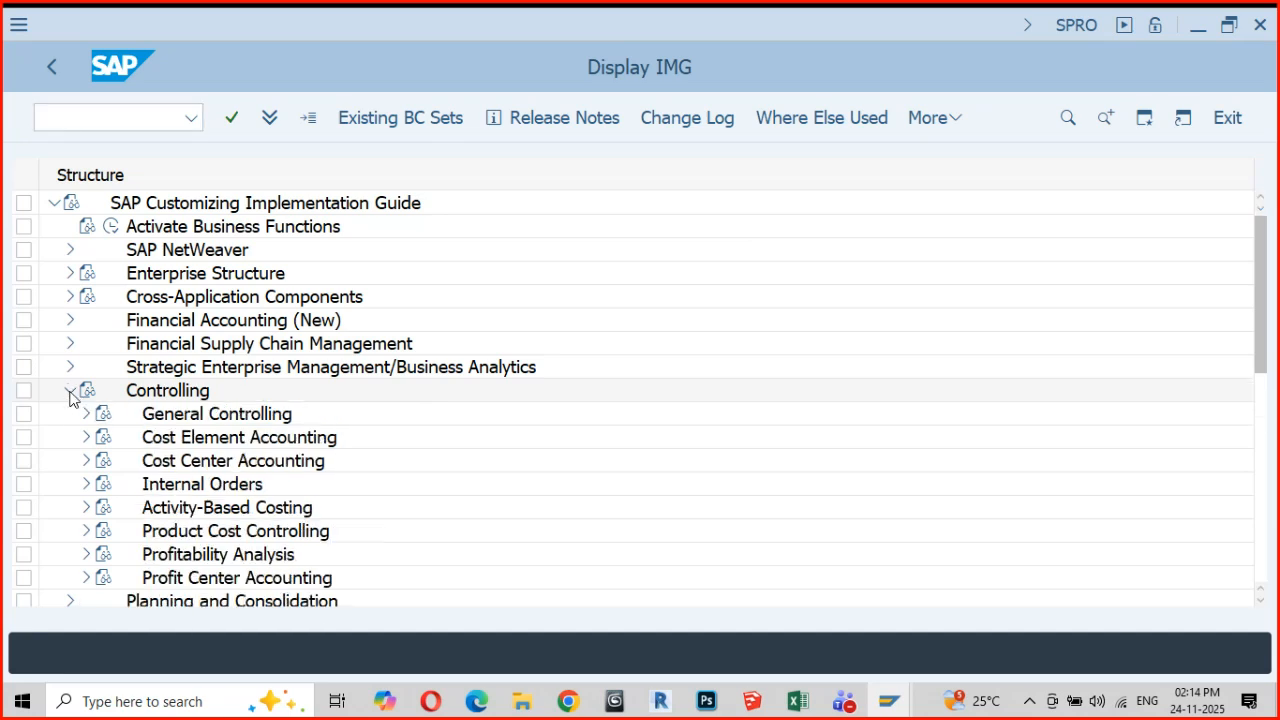
left_click(87, 416)
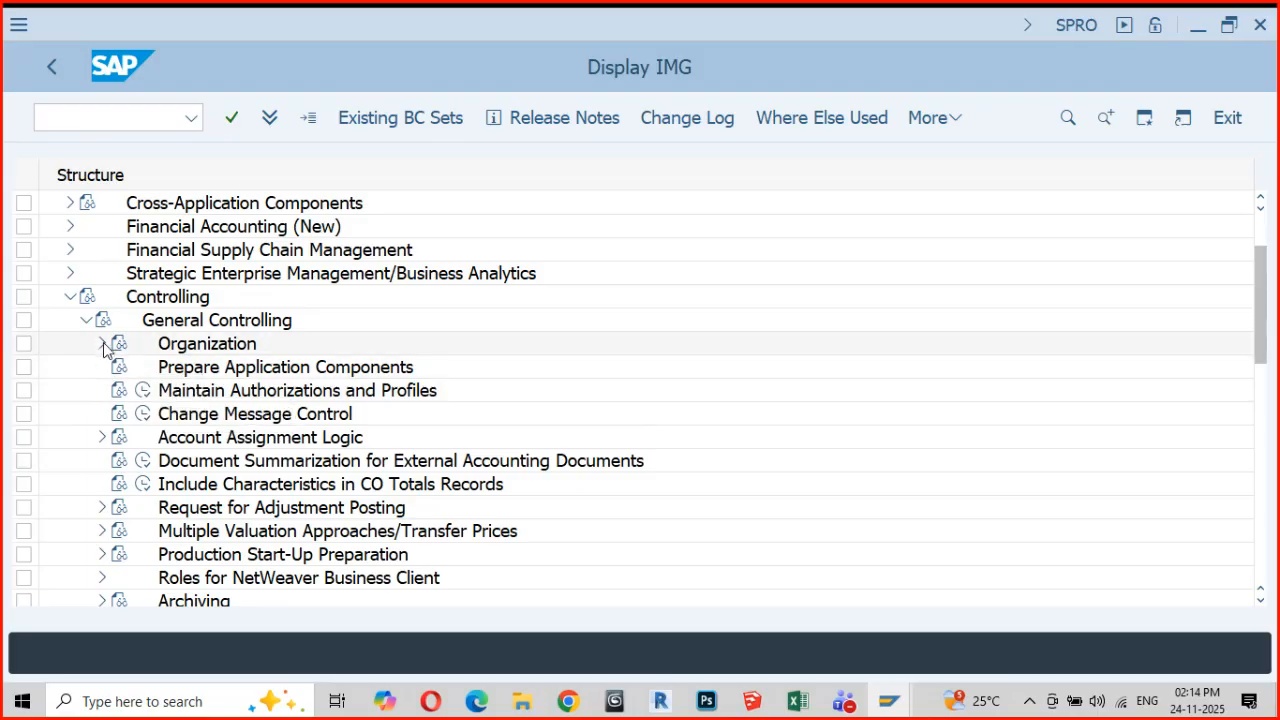
left_click(102, 343)
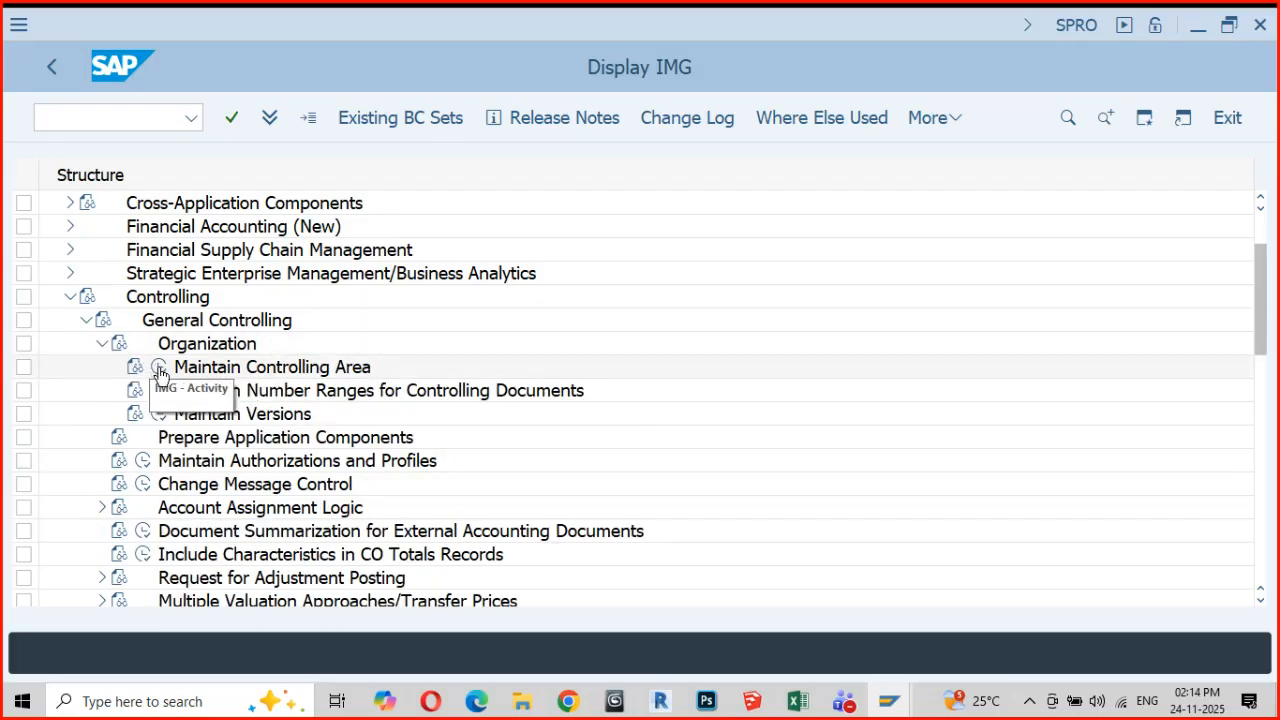
left_click(159, 369)
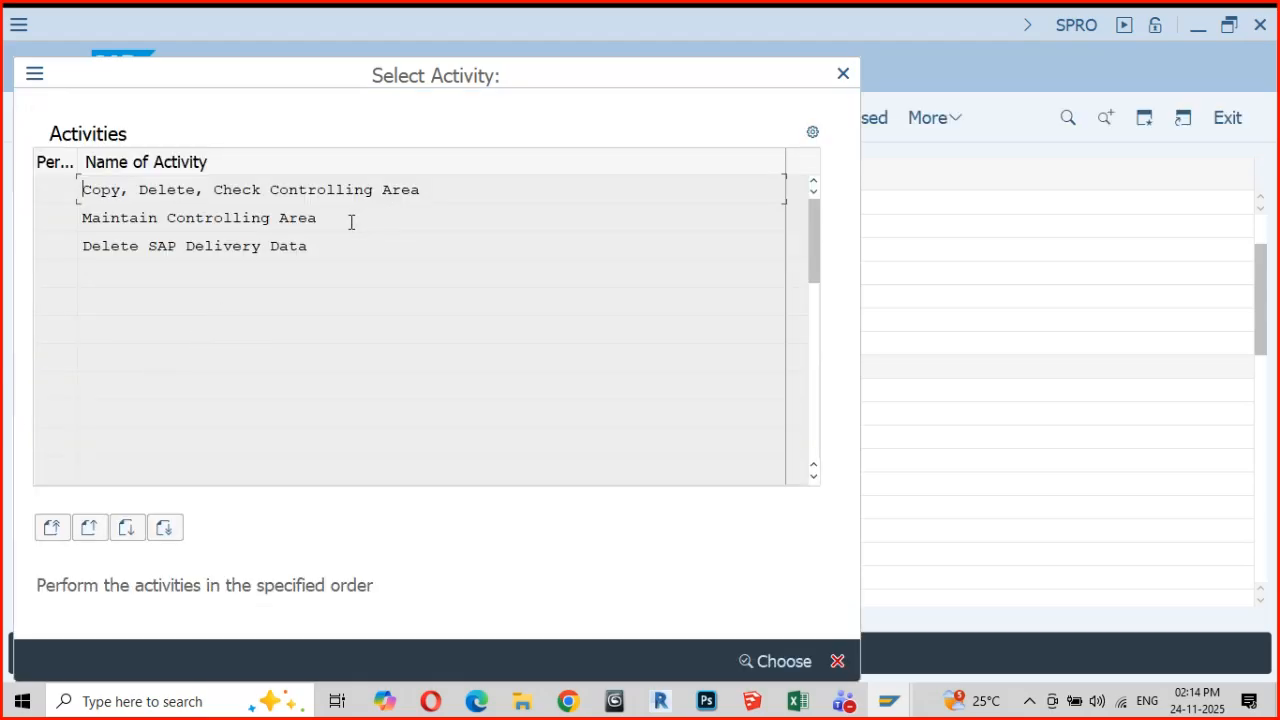
left_click_drag(422, 189, 80, 201)
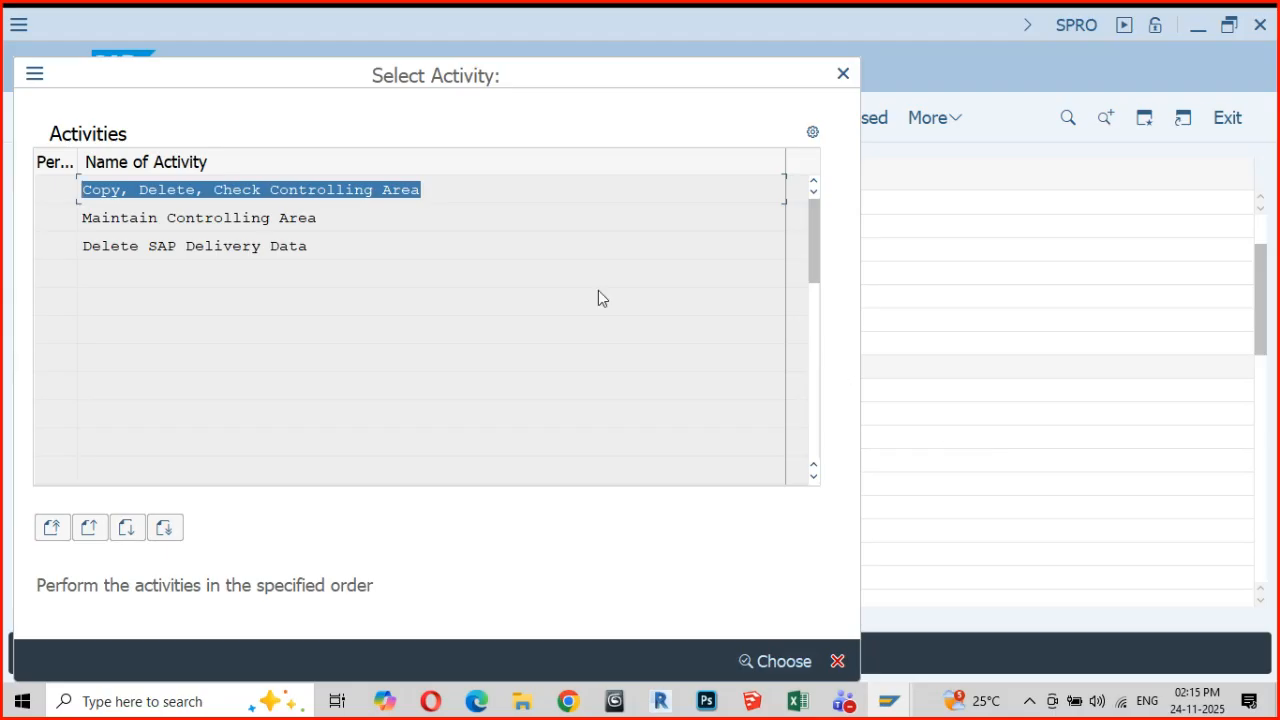
Open the Maintain Controlling Area activity and widen the COAr column and the navigation pane to show full codes and folder names
double_click(203, 219)
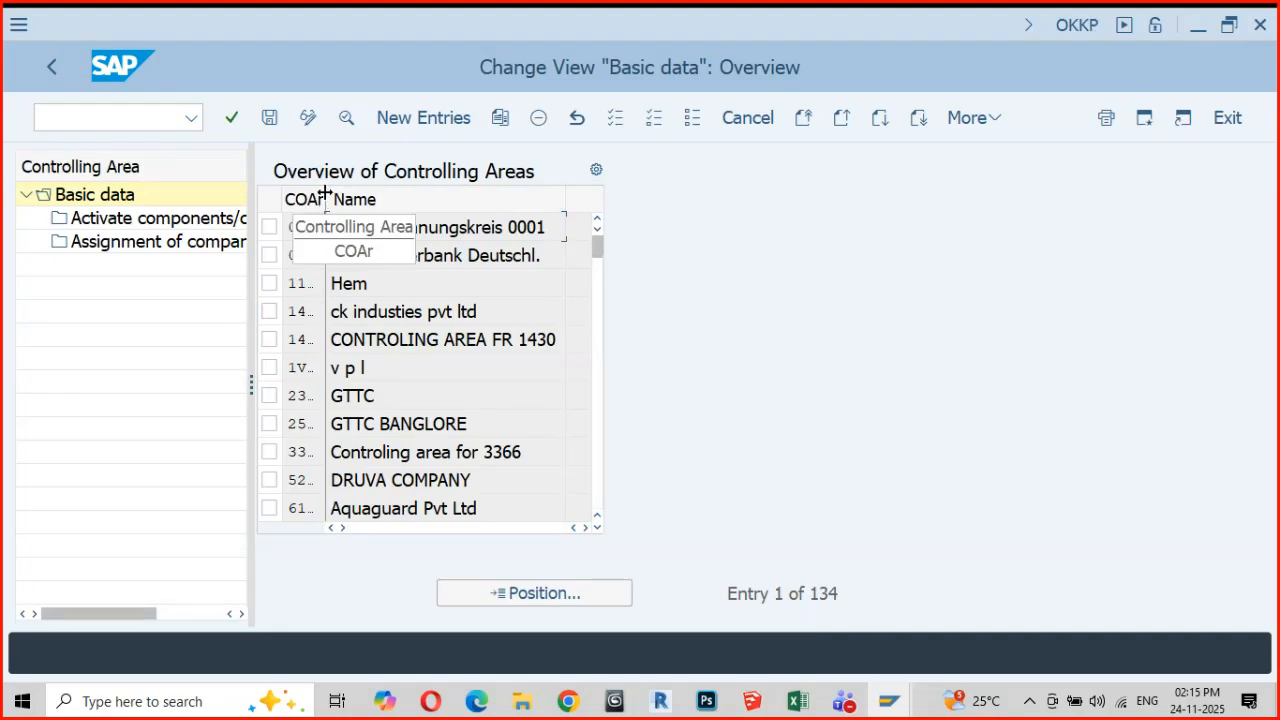
left_click_drag(327, 198, 288, 228)
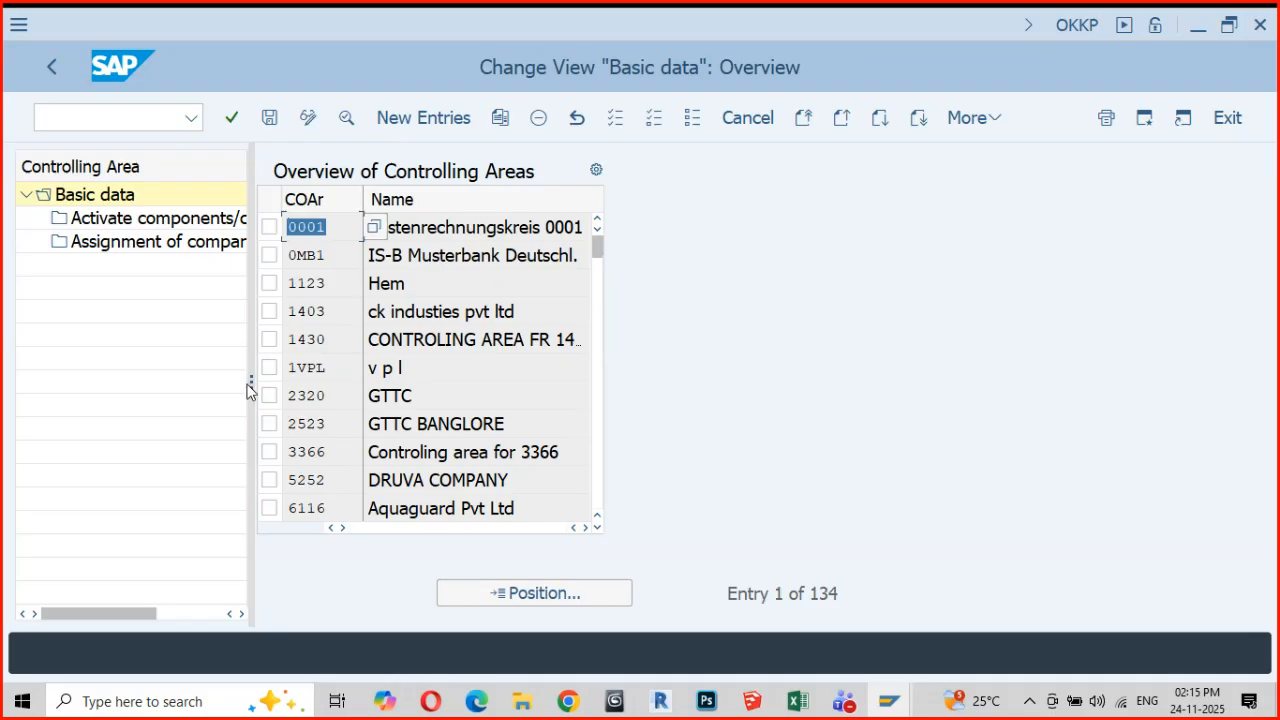
left_click_drag(248, 385, 322, 389)
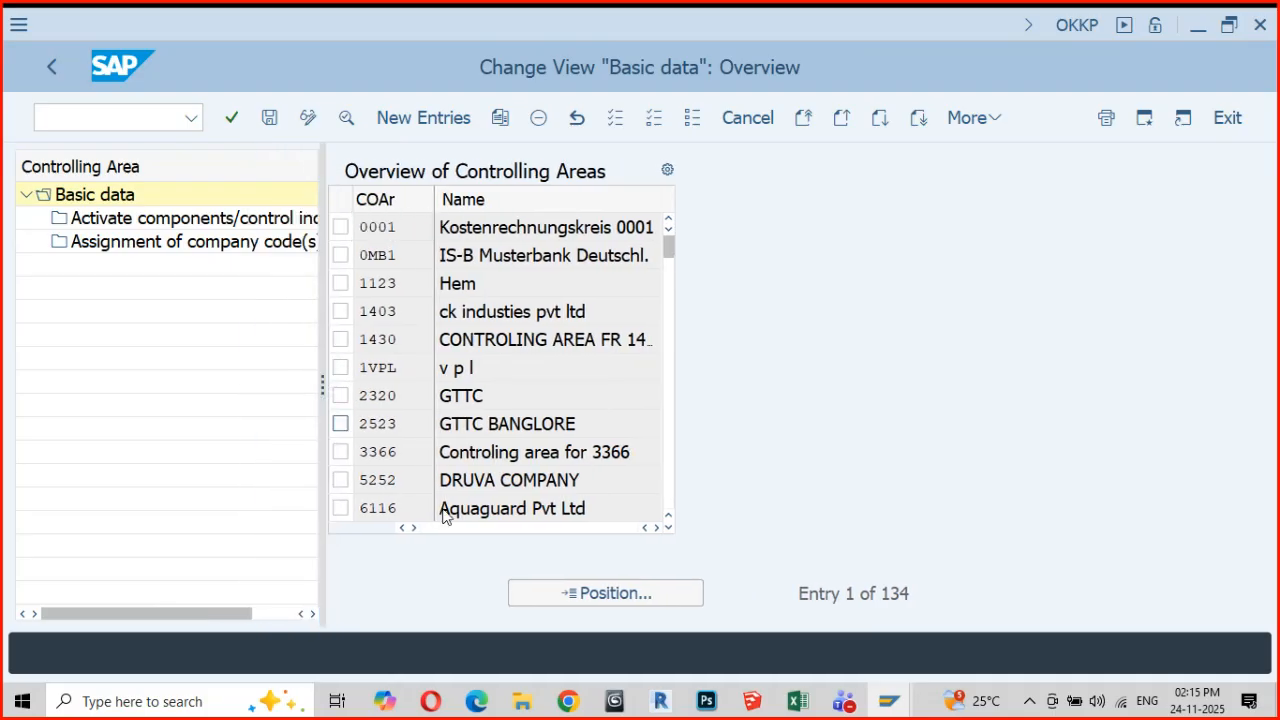
Position the overview of controlling areas at entry GM01
left_click(623, 598)
type("gm01")
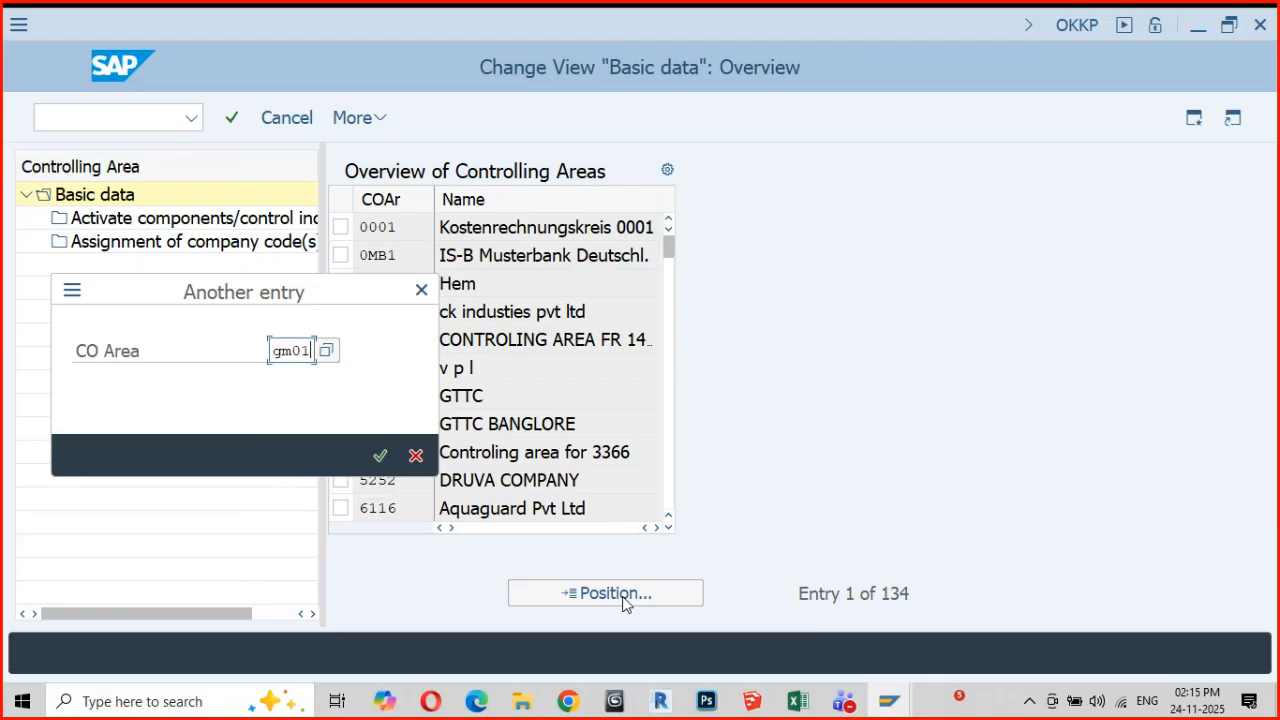
key("Return")
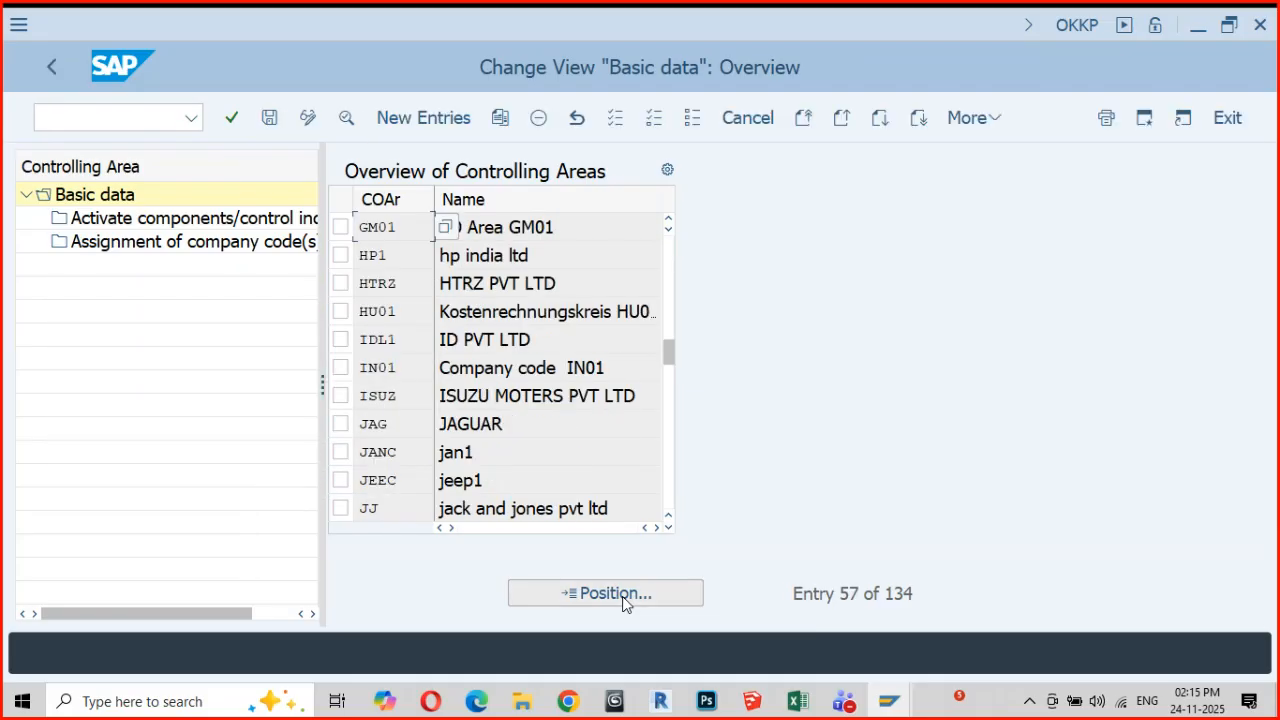
left_click(410, 233)
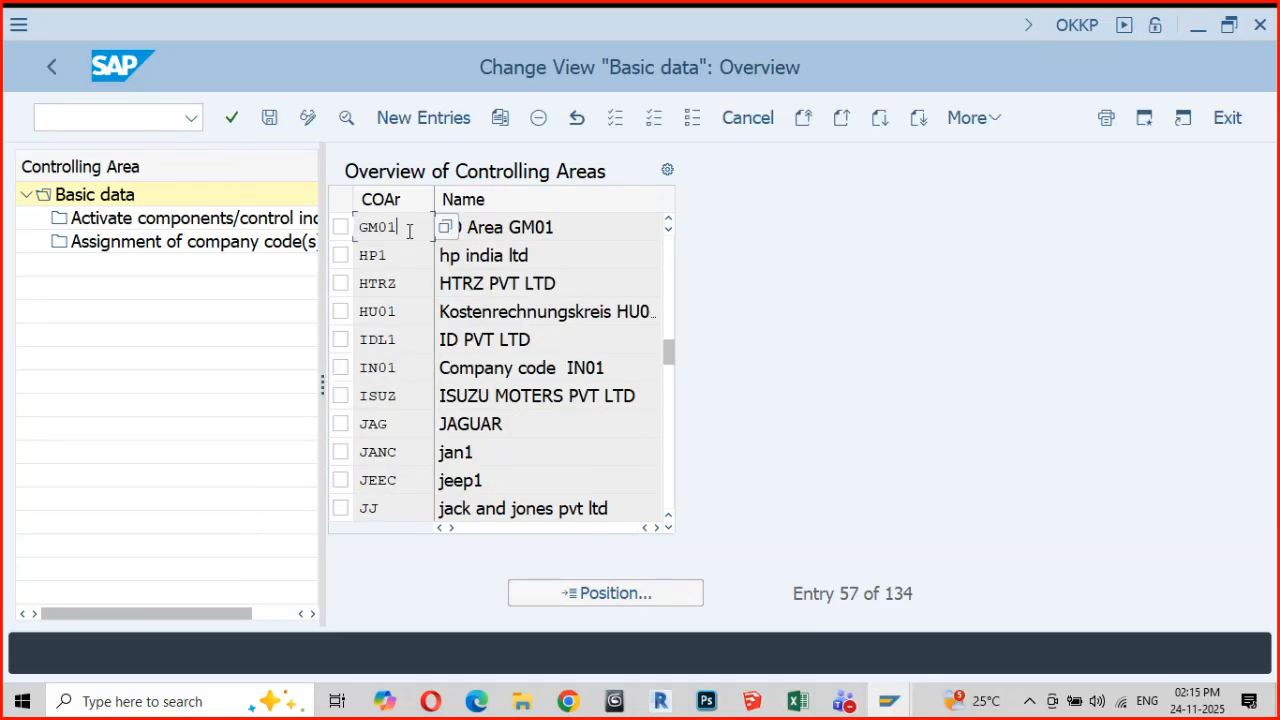
Position the overview at controlling area 0001 and open the basic data details of that entry
left_click(585, 594)
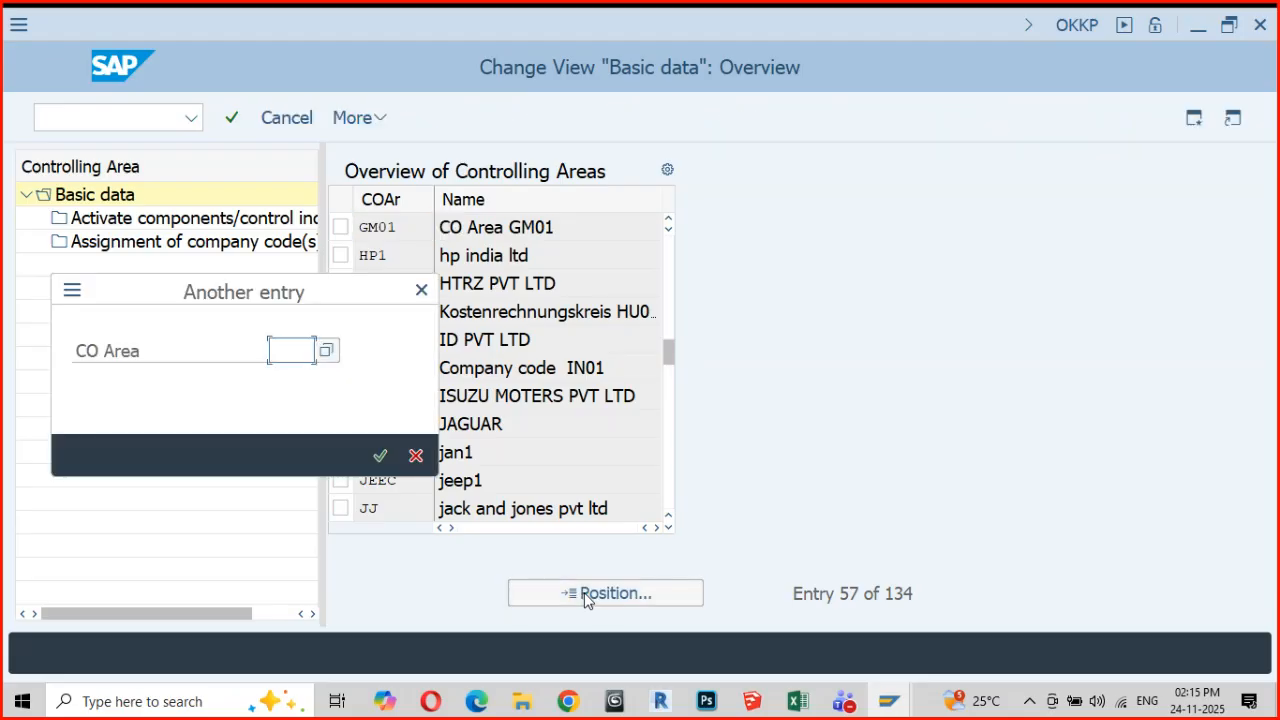
type("0001")
key("Return")
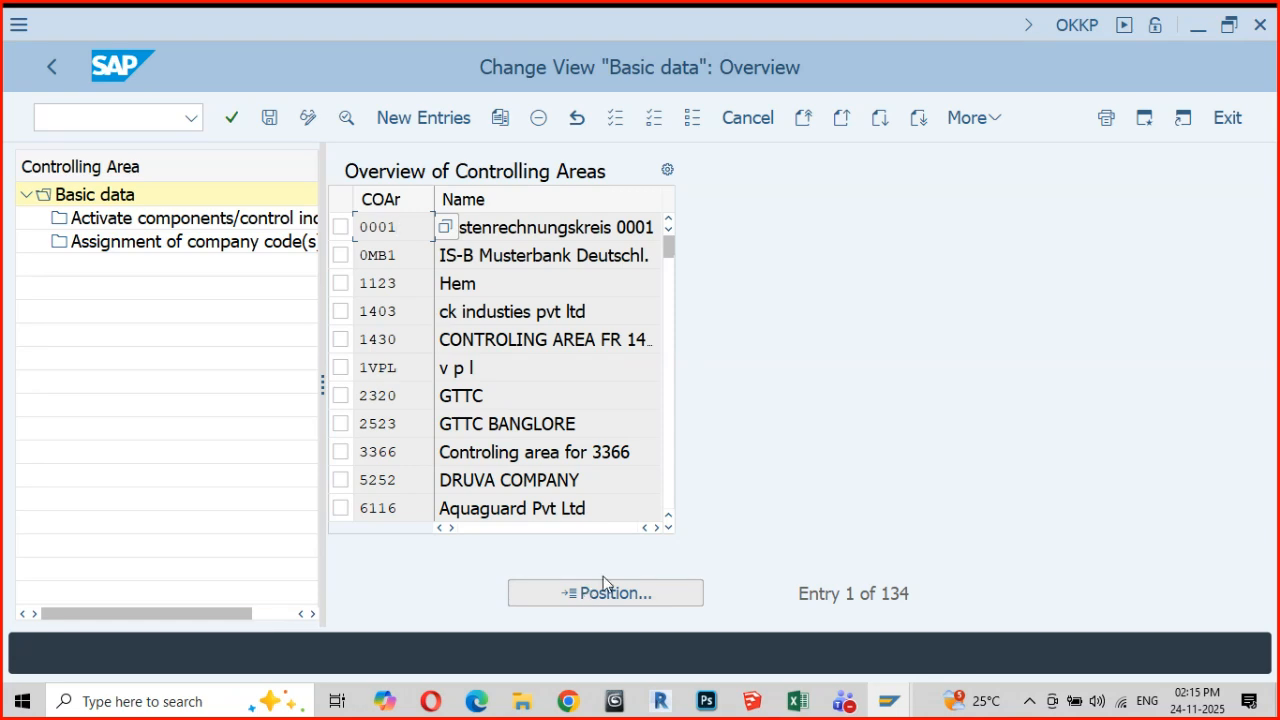
left_click(514, 256)
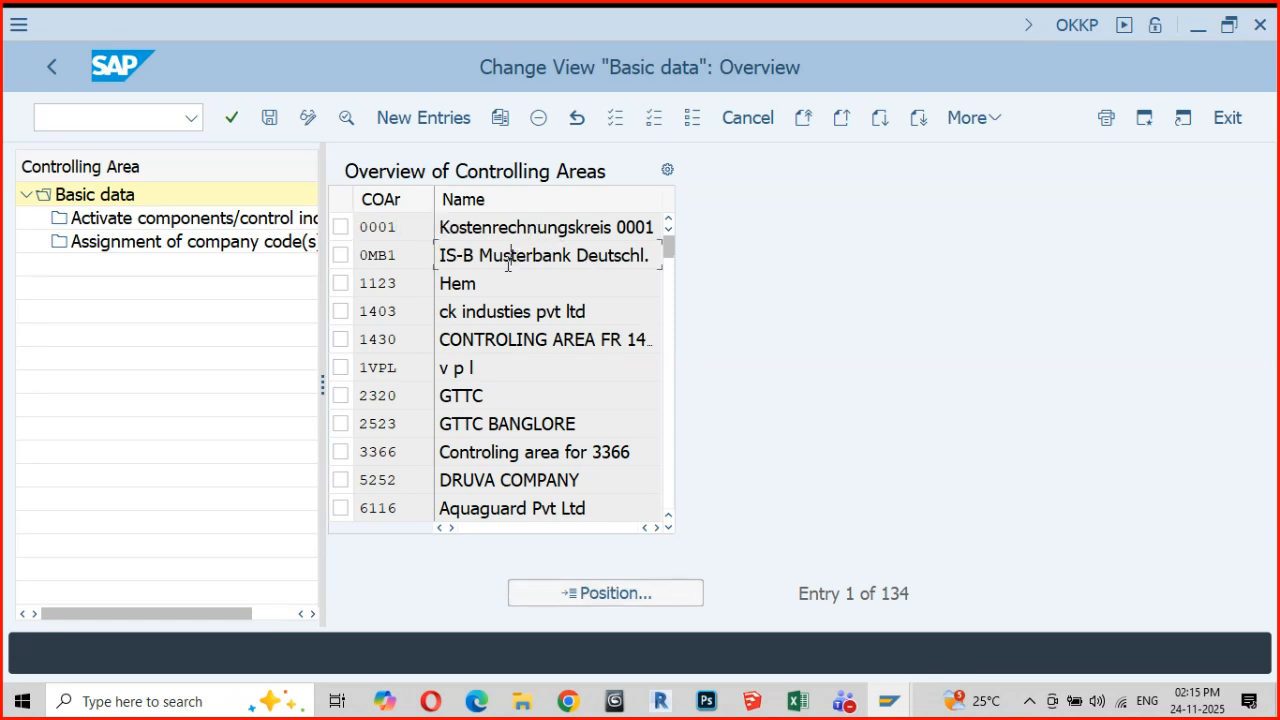
left_click(404, 228)
left_click_drag(404, 228, 359, 230)
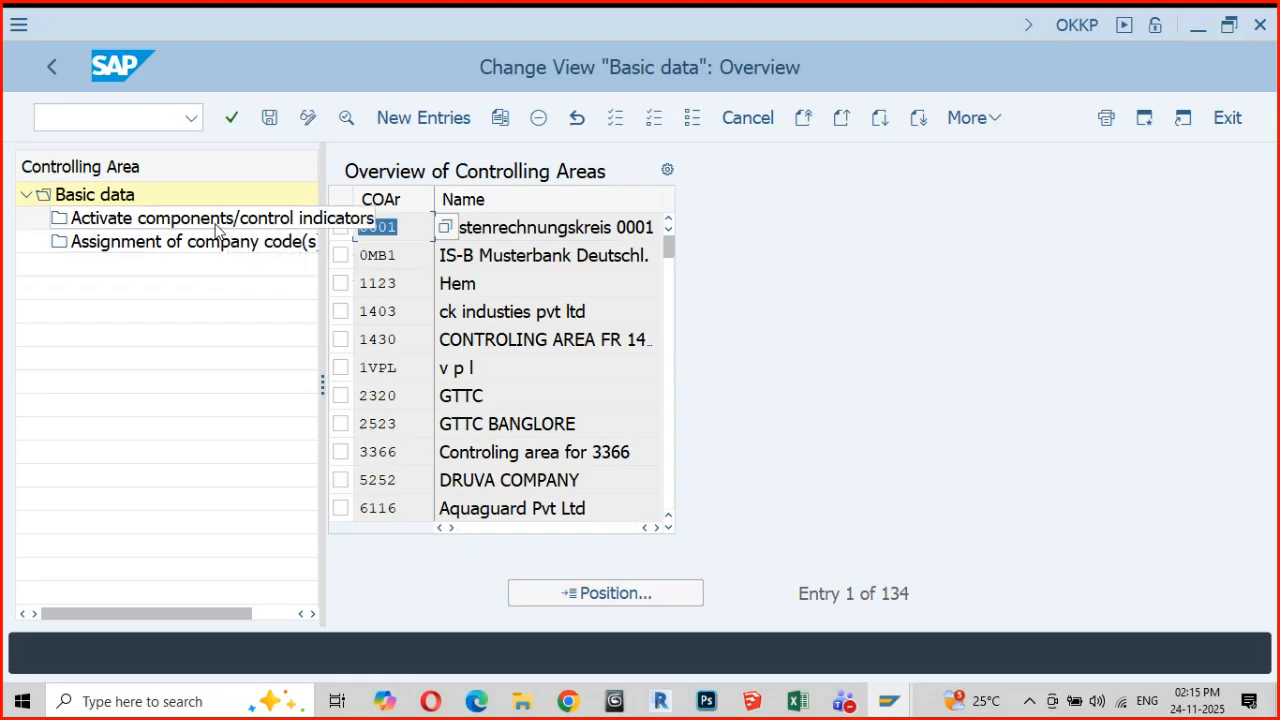
left_click(524, 230)
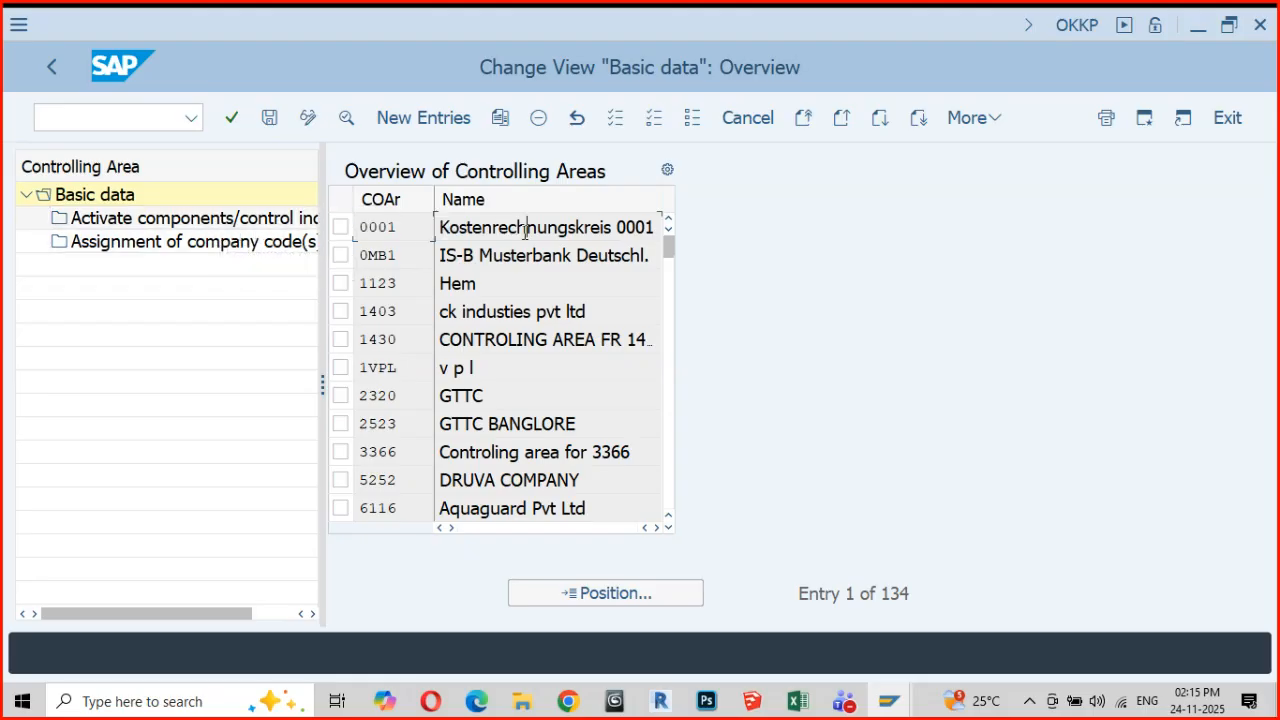
double_click(524, 231)
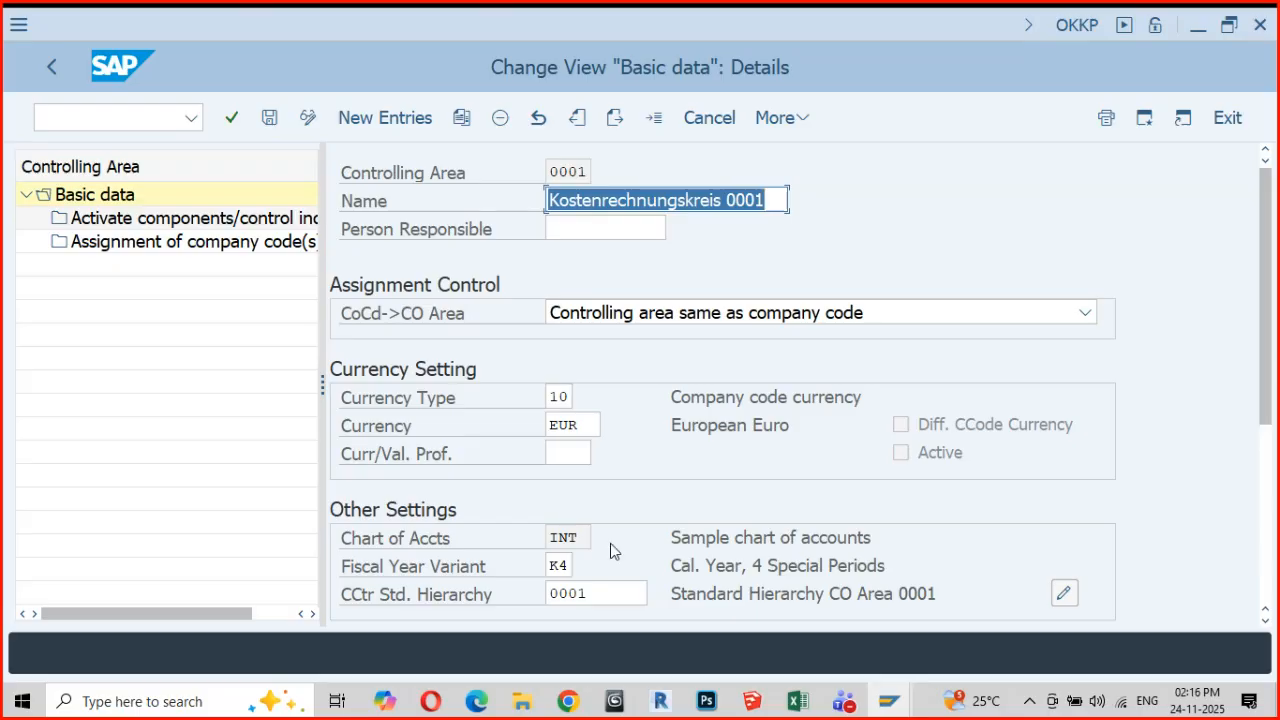
Switch to the lesson in Chrome, highlight both bullets on assigning company codes to a controlling area, and return to SAP
left_click(573, 703)
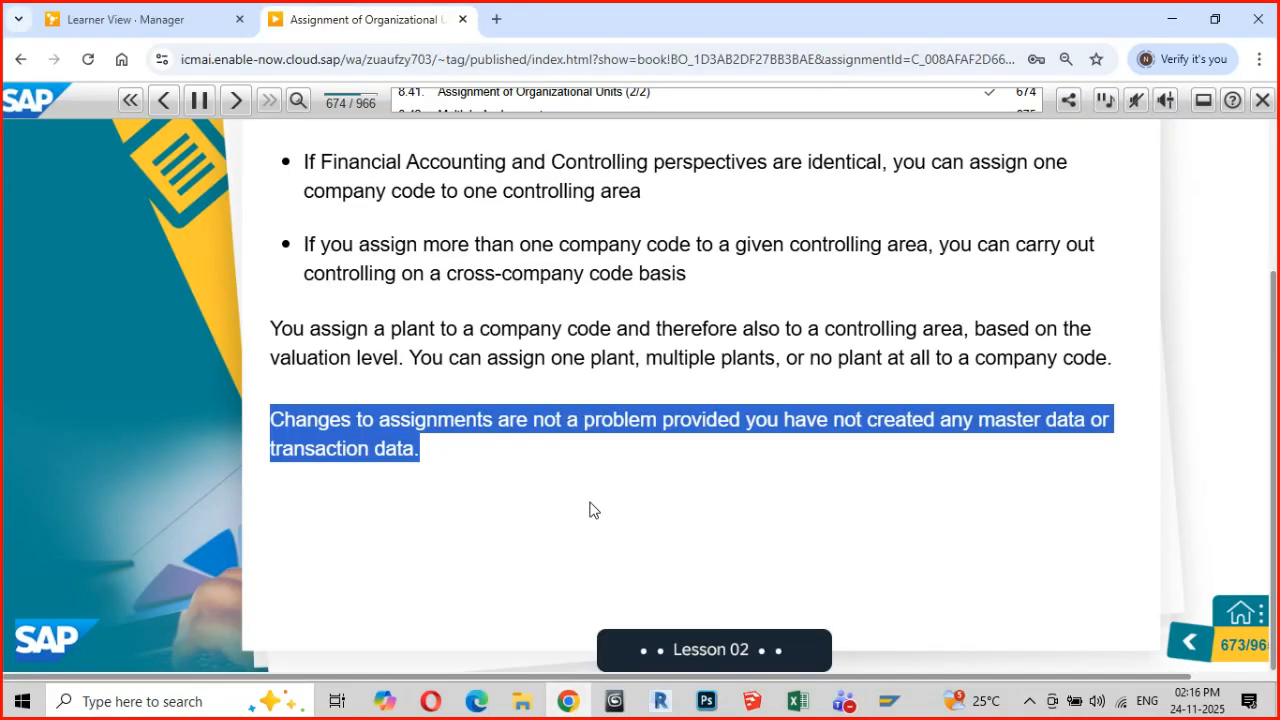
scroll(590, 510, "up", 2)
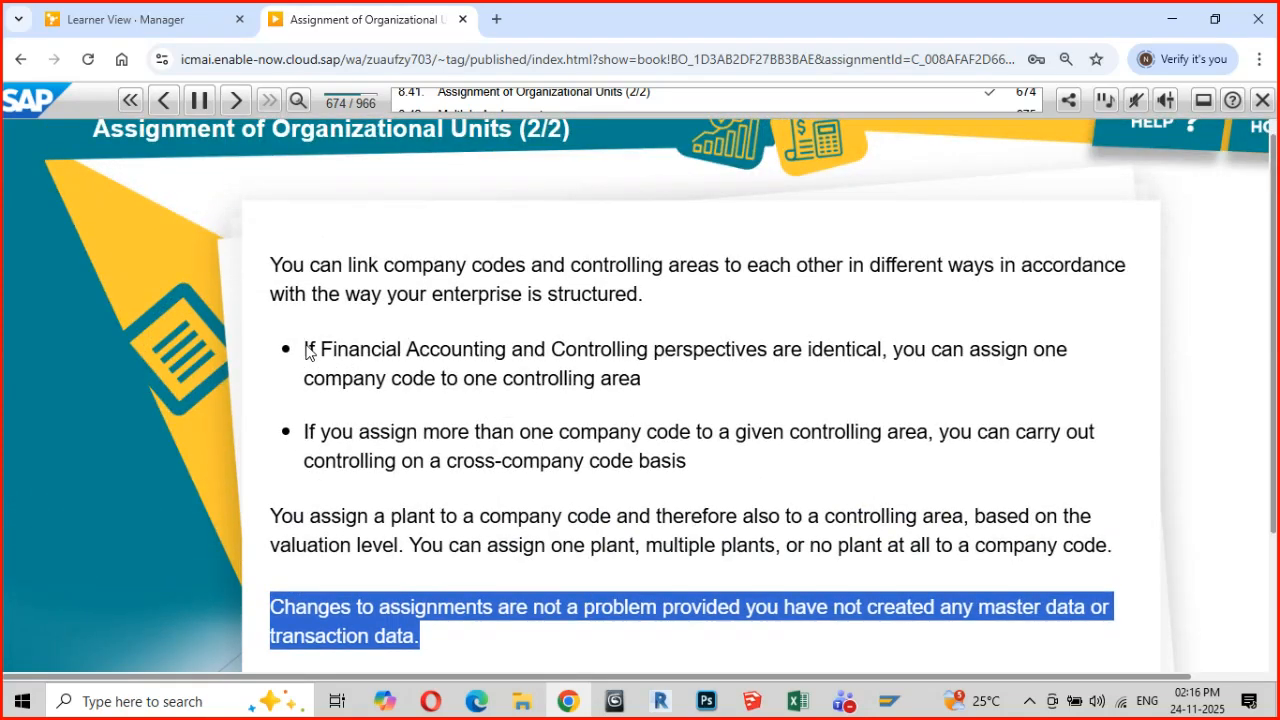
left_click_drag(305, 350, 643, 395)
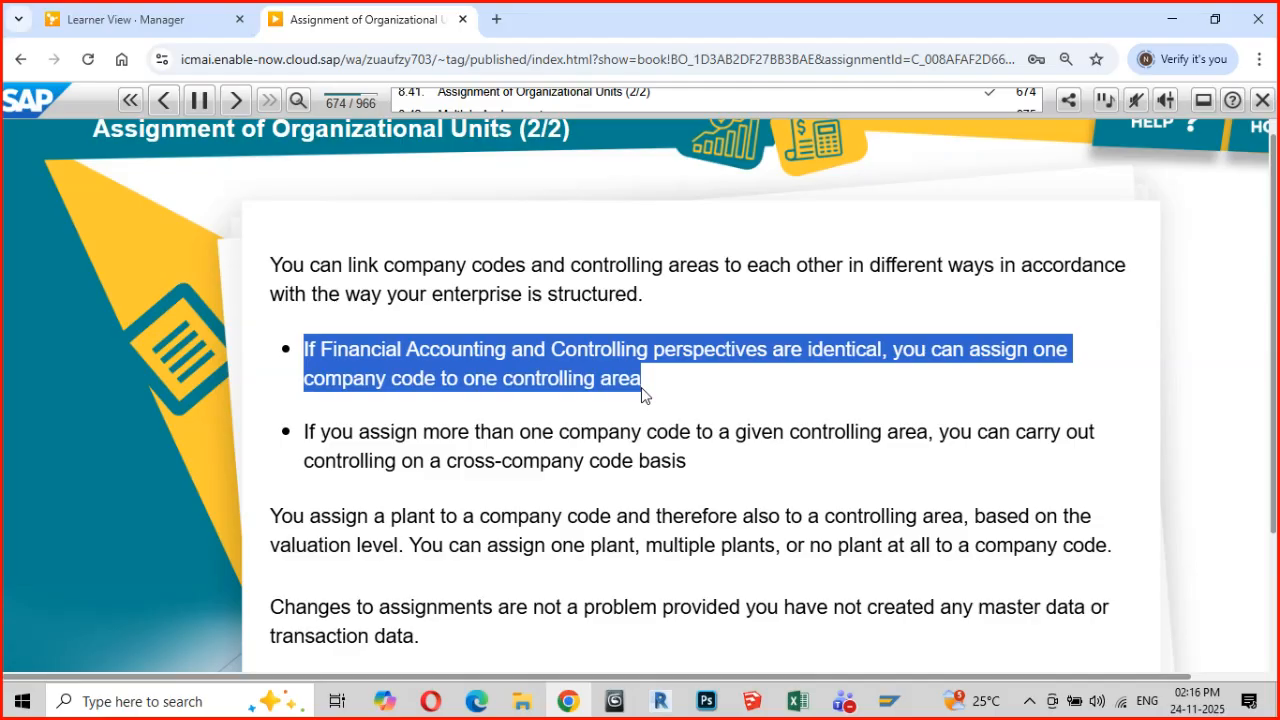
key("alt+Tab")
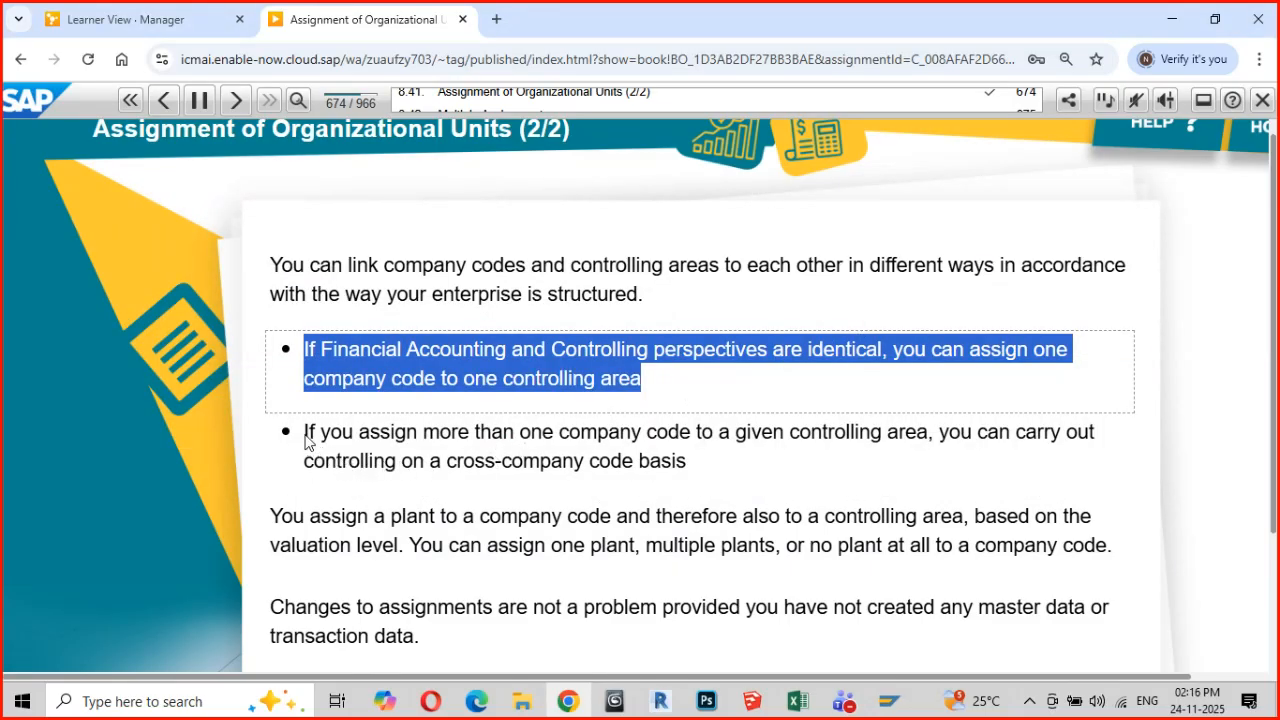
left_click_drag(306, 440, 688, 475)
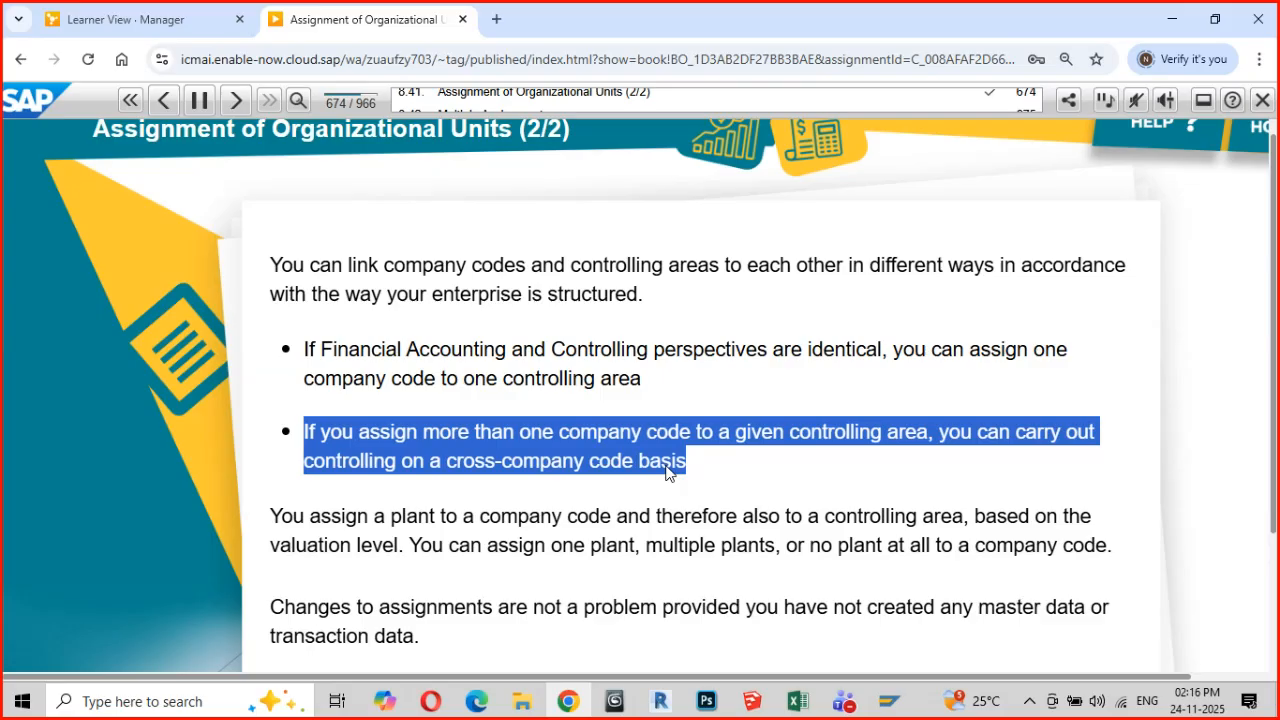
key("alt+Tab")
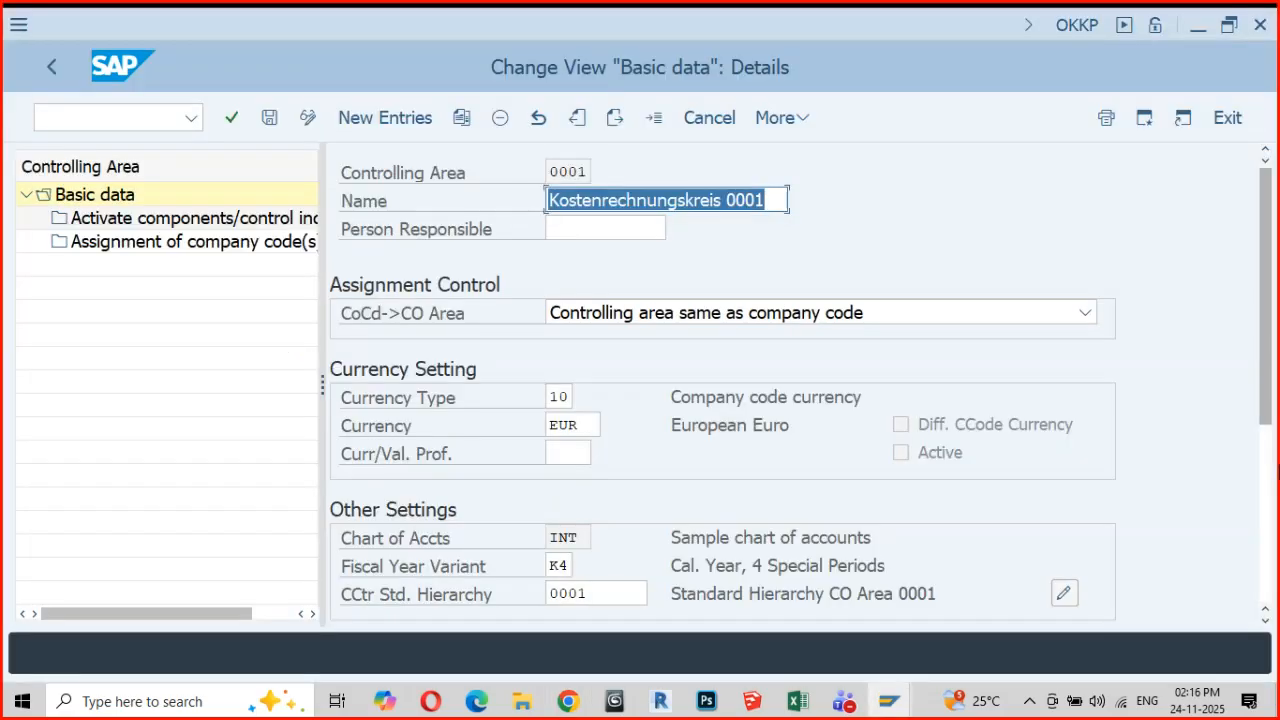
Review the CoCd->CO Area assignment options for controlling area 0001 and highlight its currency and chart of accounts
left_click(1087, 315)
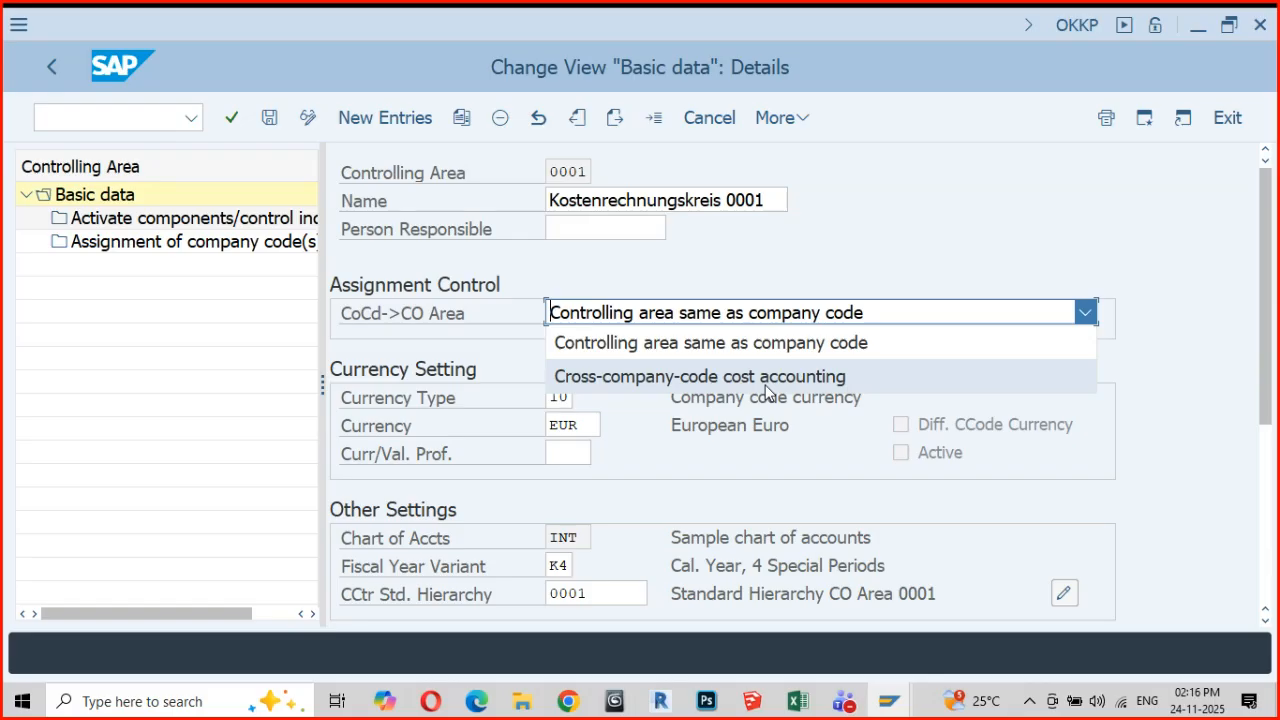
left_click(1011, 198)
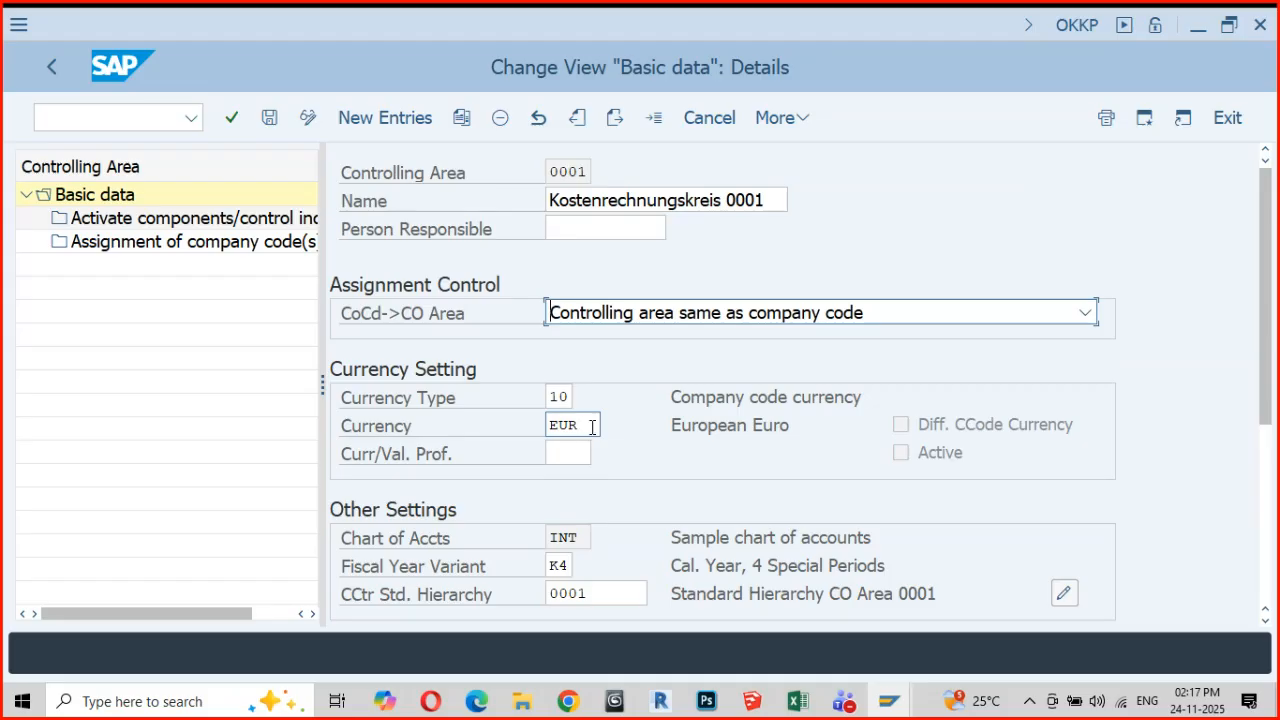
left_click_drag(588, 428, 547, 428)
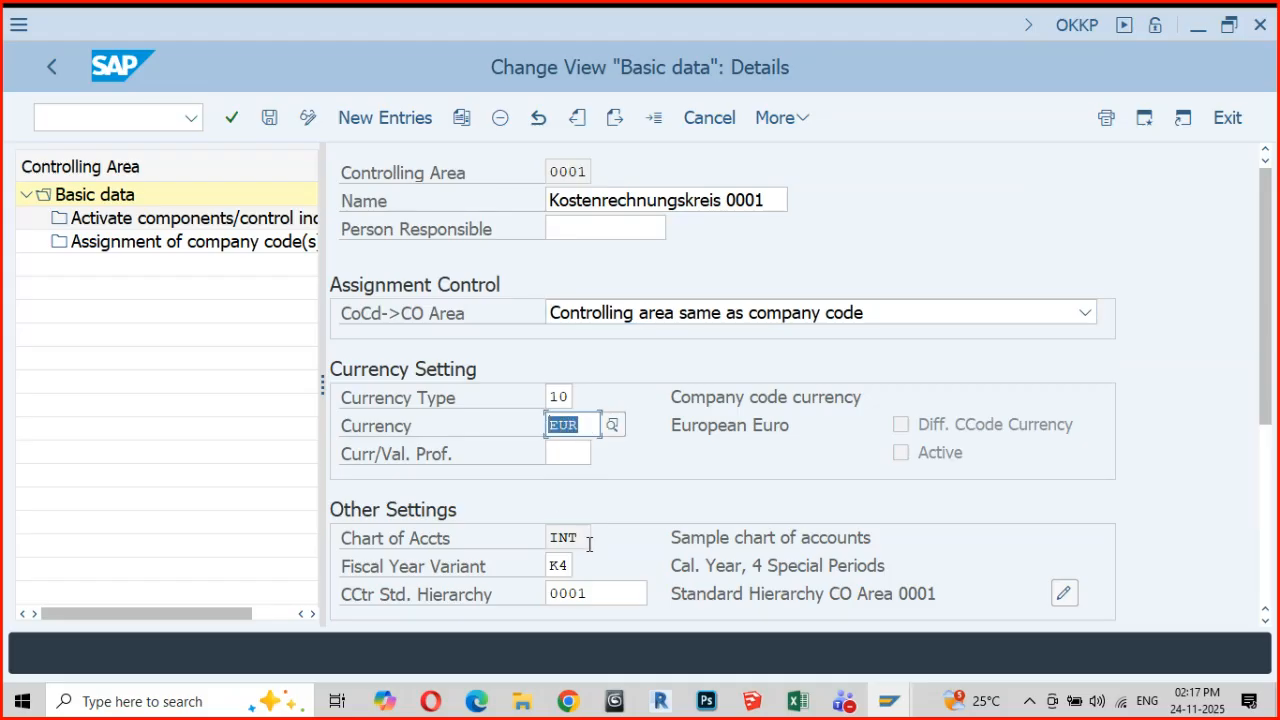
left_click_drag(588, 537, 570, 566)
Open the field help for Fiscal Year Variant, highlight the dependency on the same number of posting periods, and close the help
left_click(550, 566)
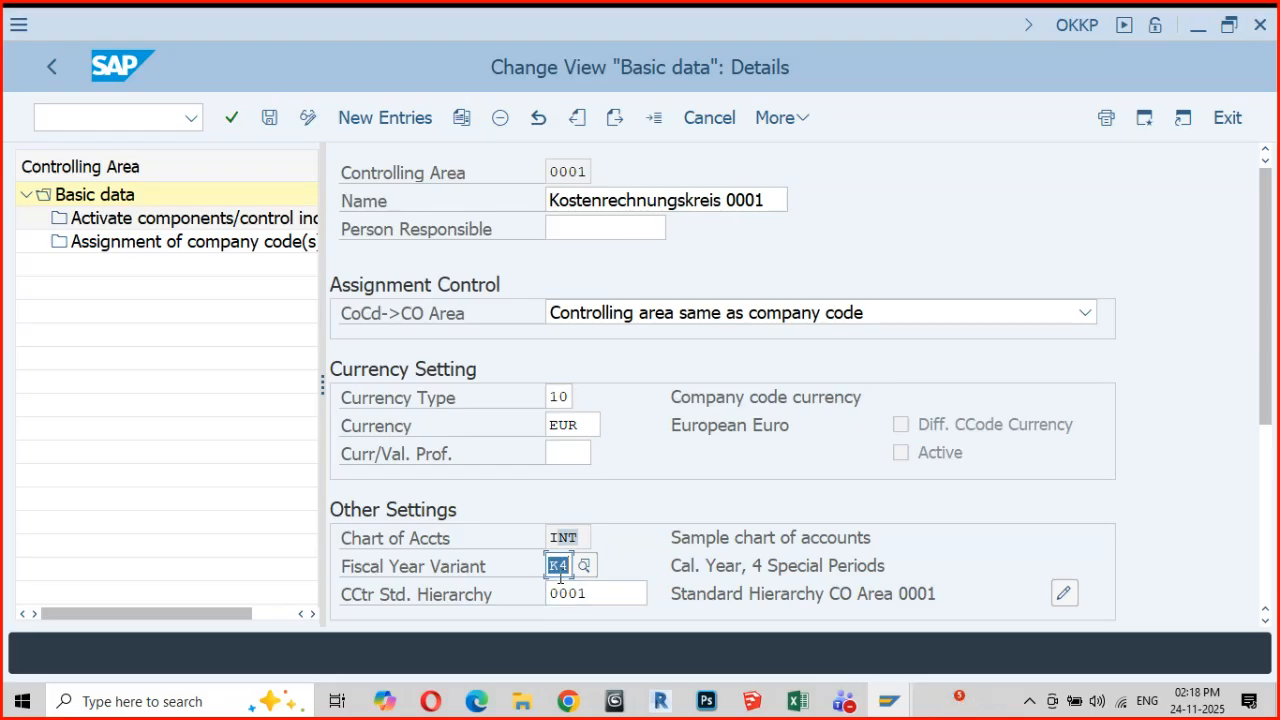
left_click(670, 577)
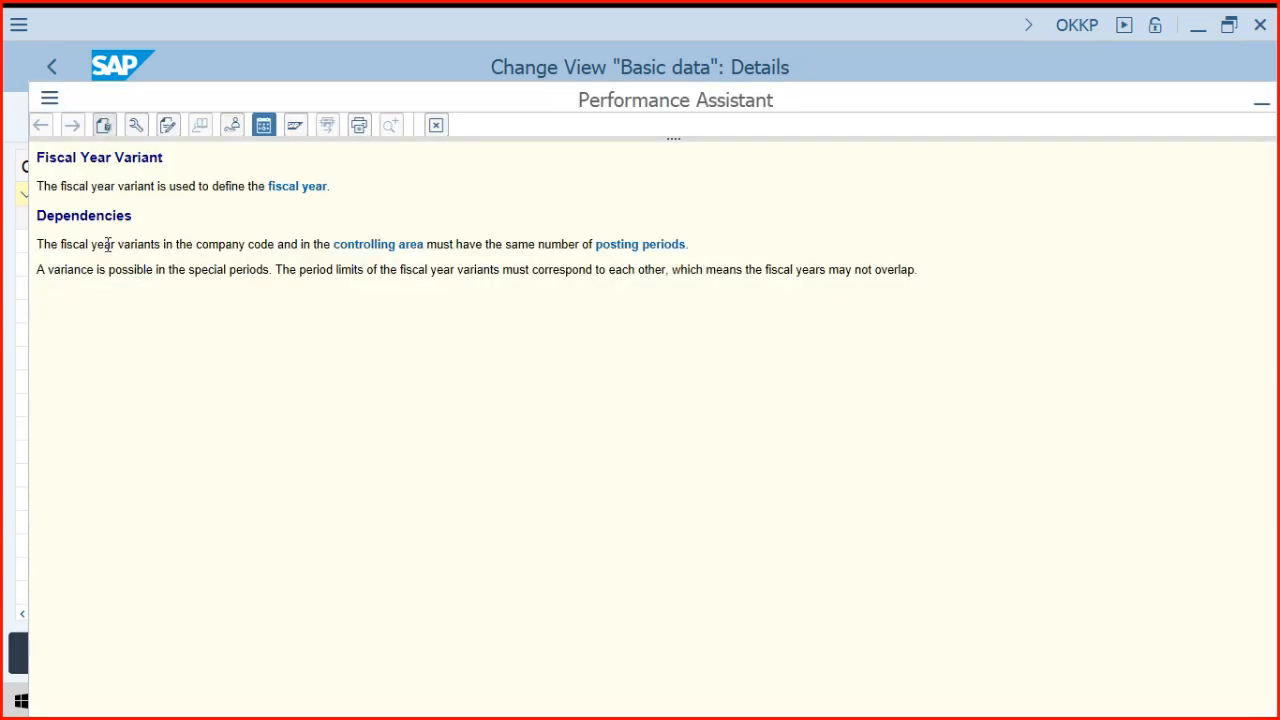
left_click_drag(38, 244, 683, 256)
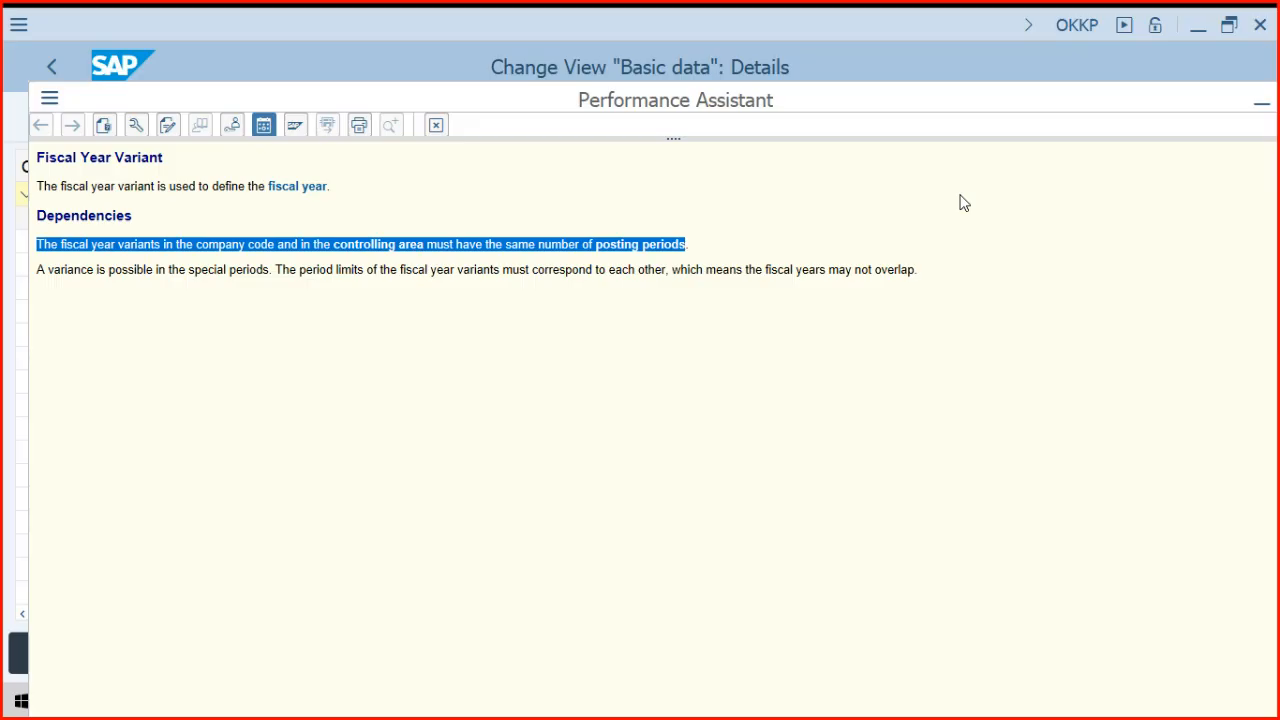
left_click(439, 130)
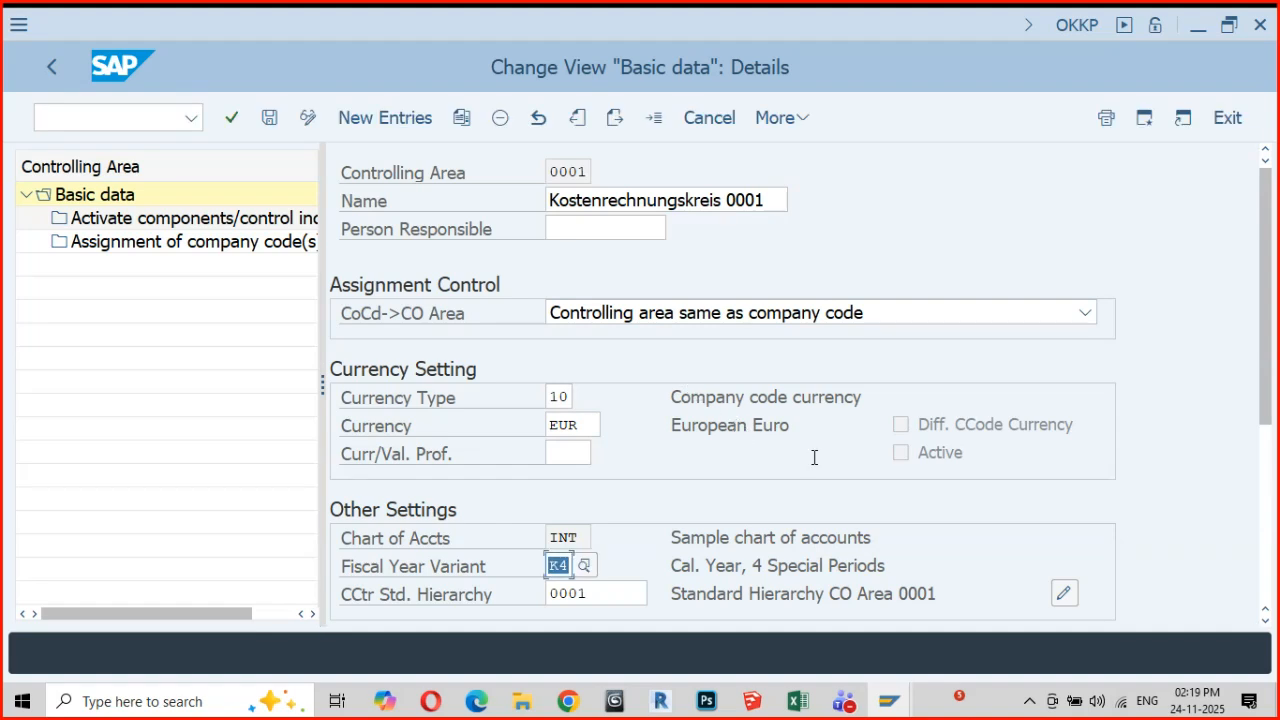
scroll(825, 498, "down", 1)
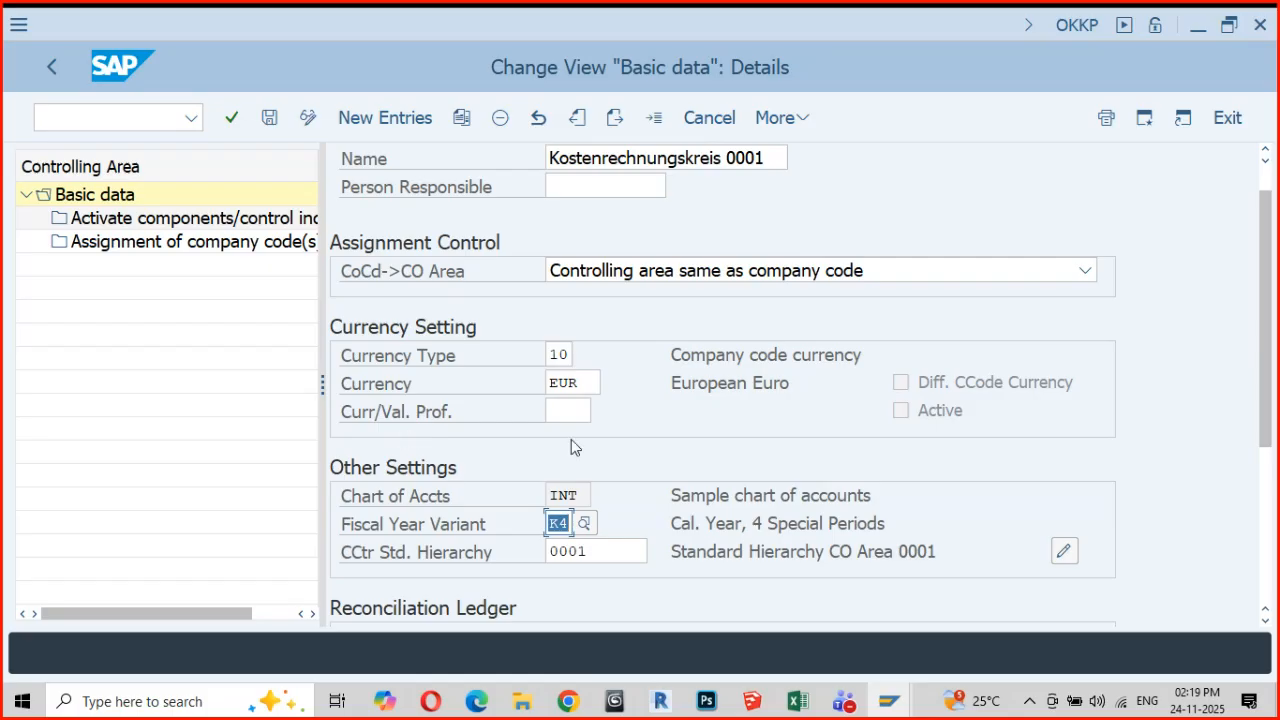
scroll(656, 526, "up", 1)
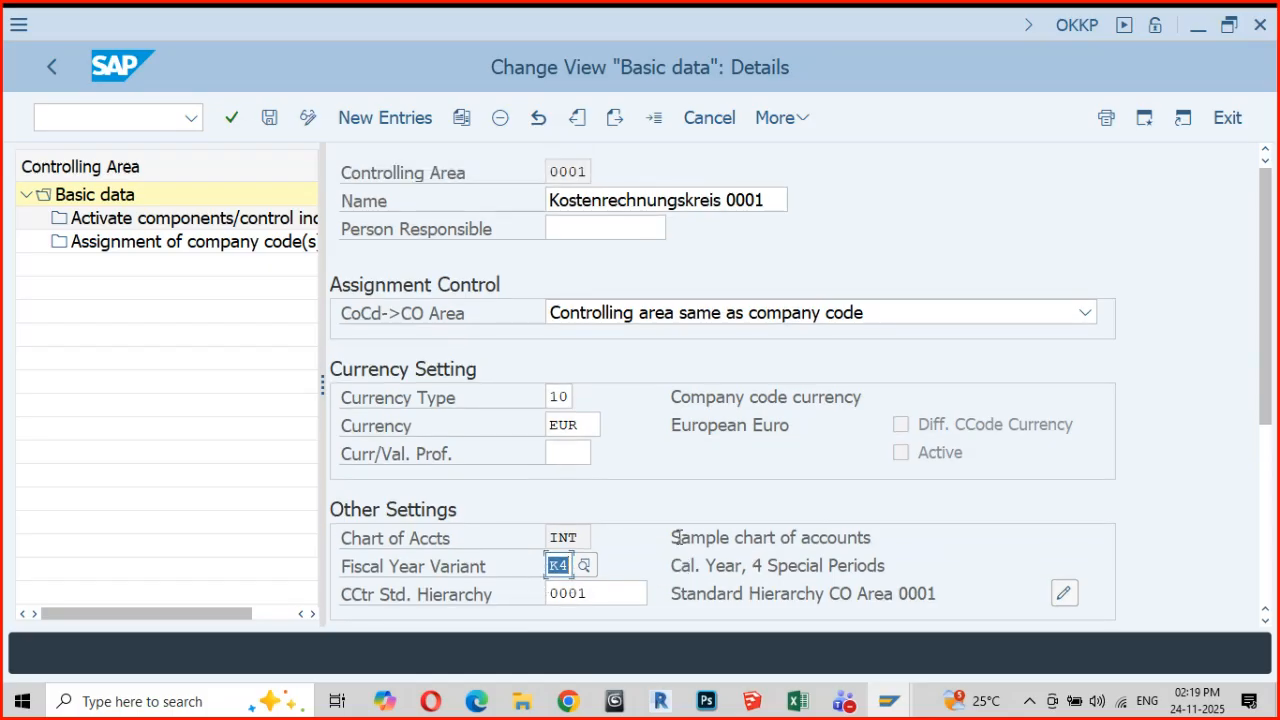
Open Activate components/control indicators for controlling area 0001, setting Order Management to Component active and Commit. Management to Component not active
double_click(186, 226)
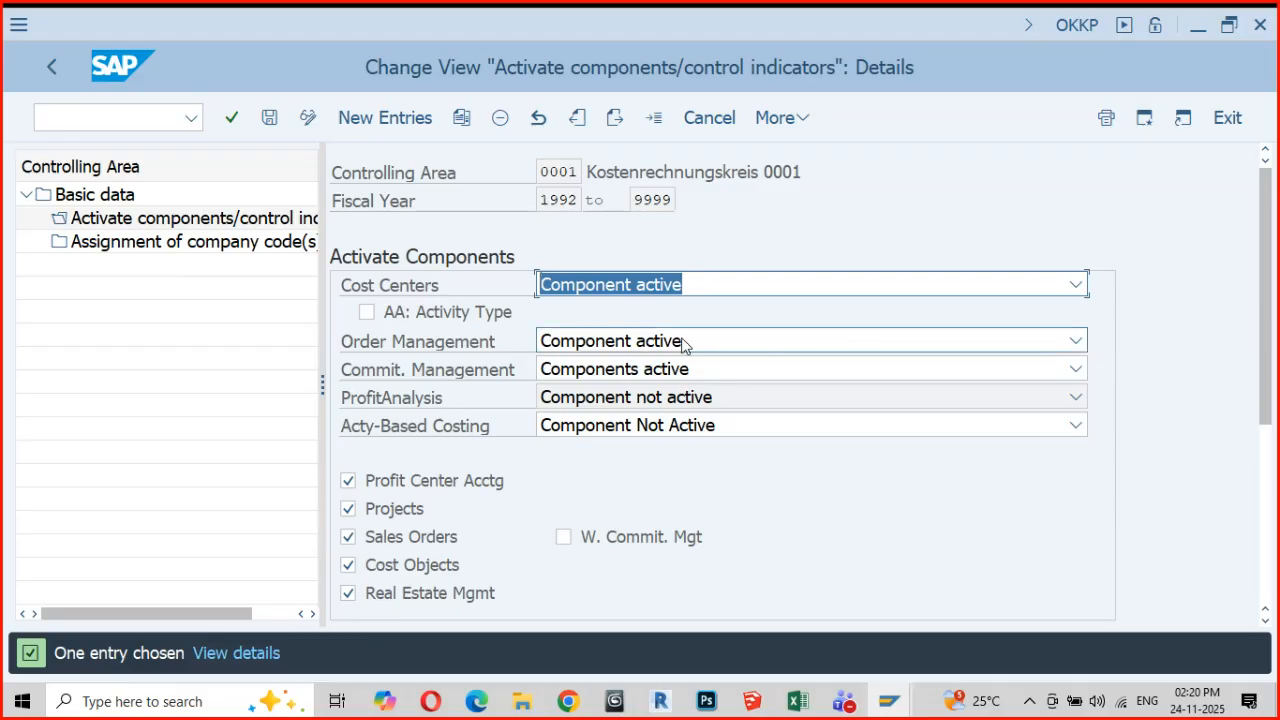
left_click(1076, 344)
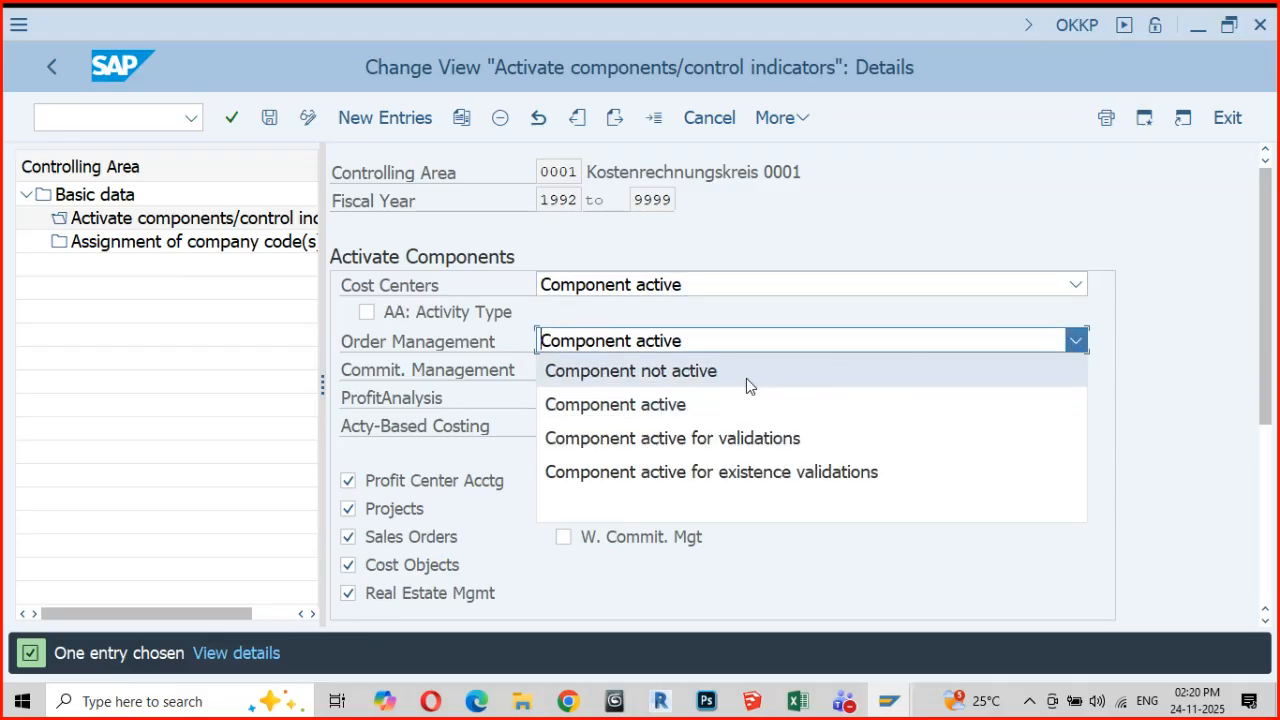
left_click(640, 376)
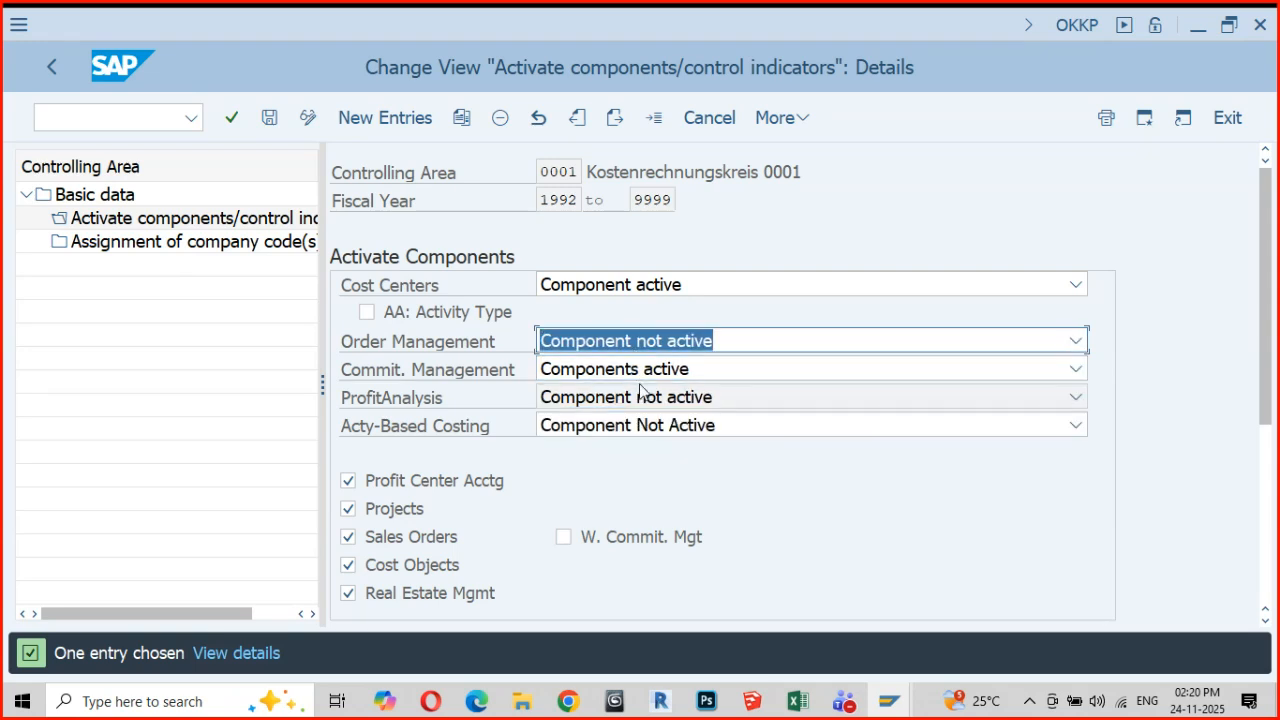
left_click(1076, 371)
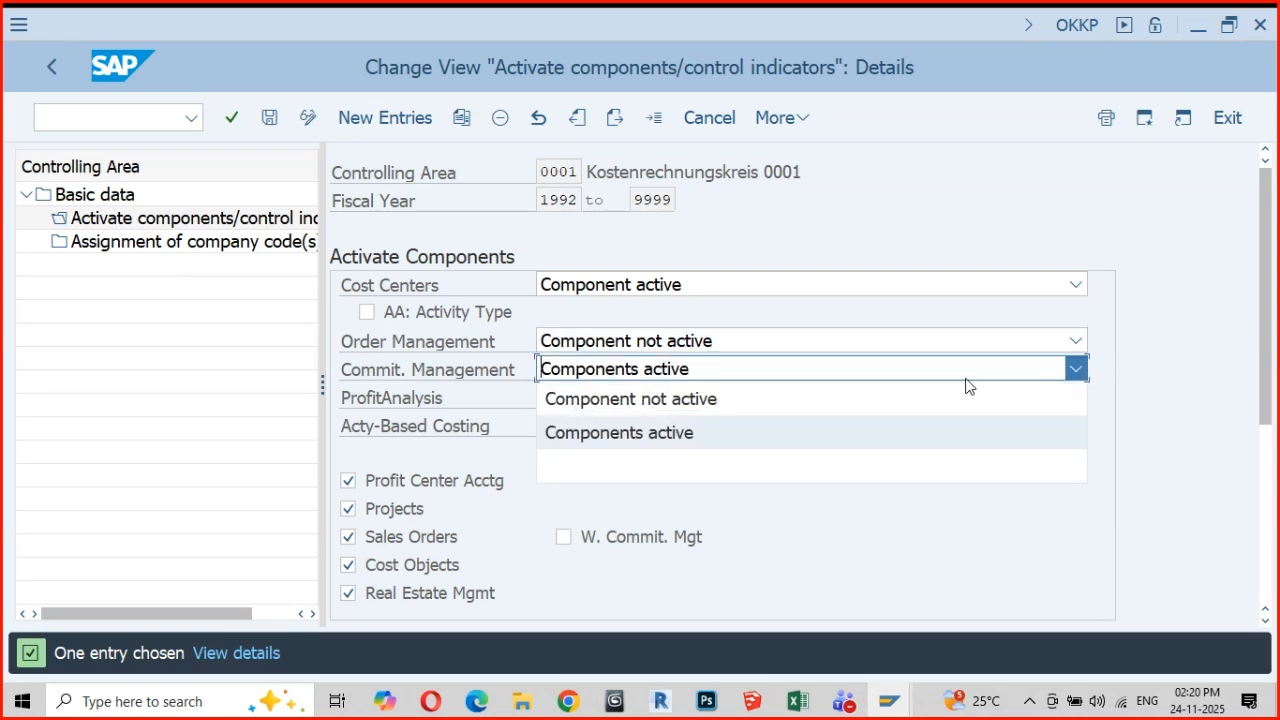
left_click(629, 398)
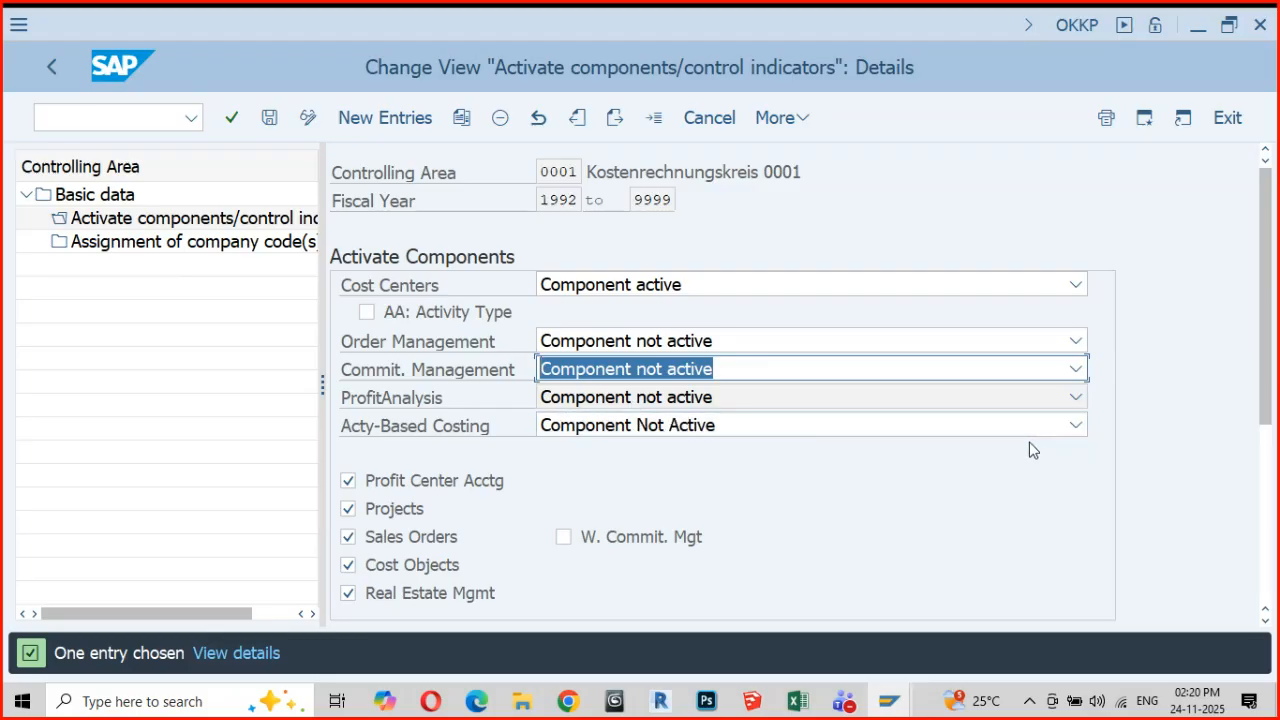
left_click(1076, 341)
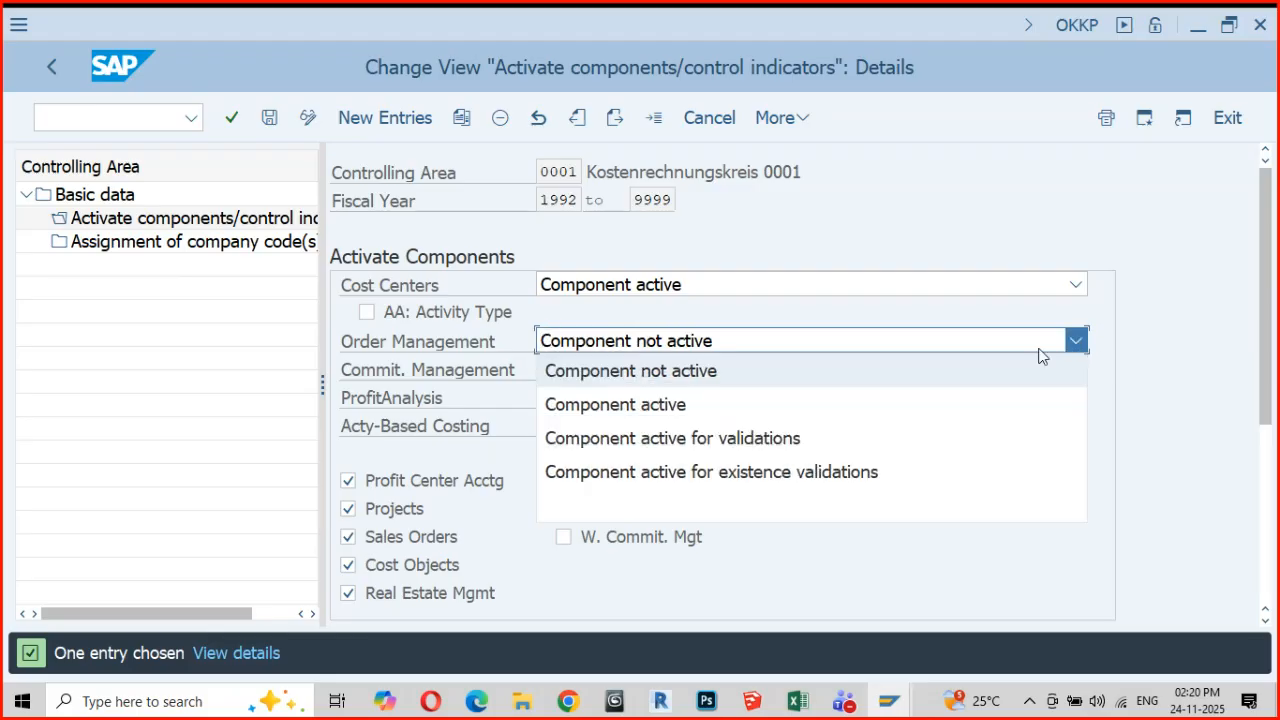
left_click(652, 408)
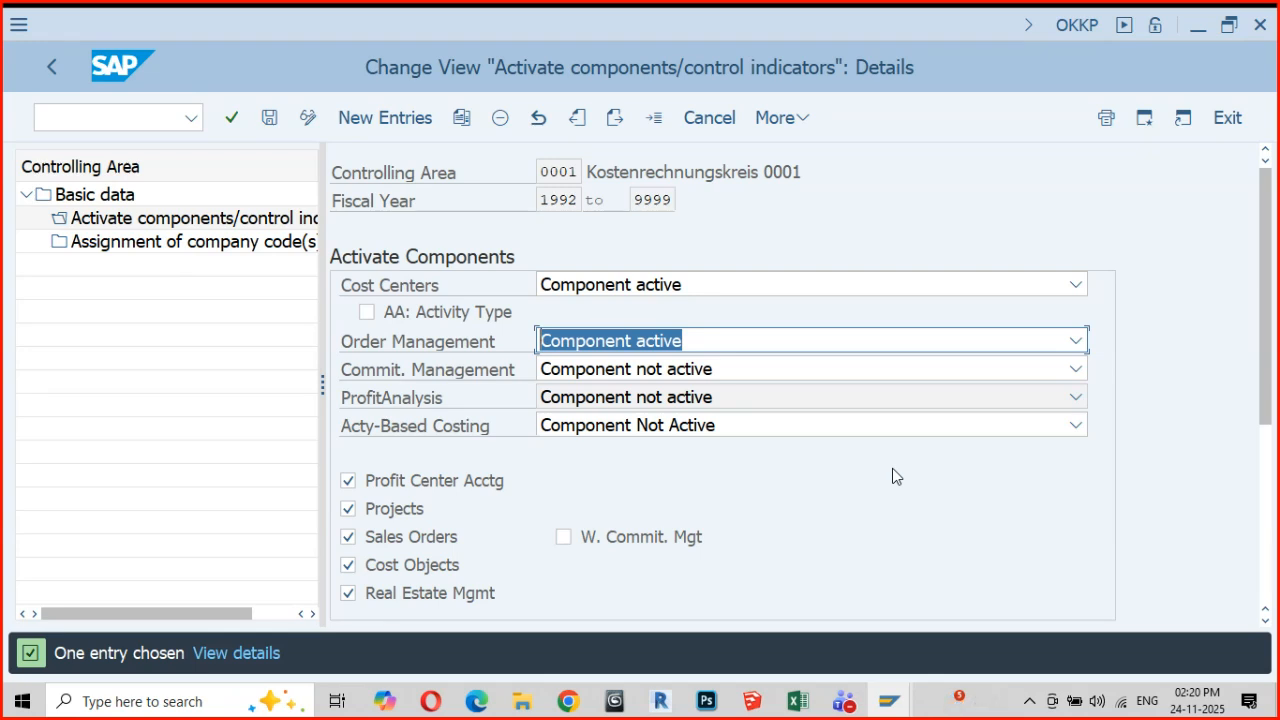
Glance at the lesson in Chrome, return to SAP, open the assignment of company codes, widen the CoCd column, and highlight company code and controlling area 0001
key("alt+Tab")
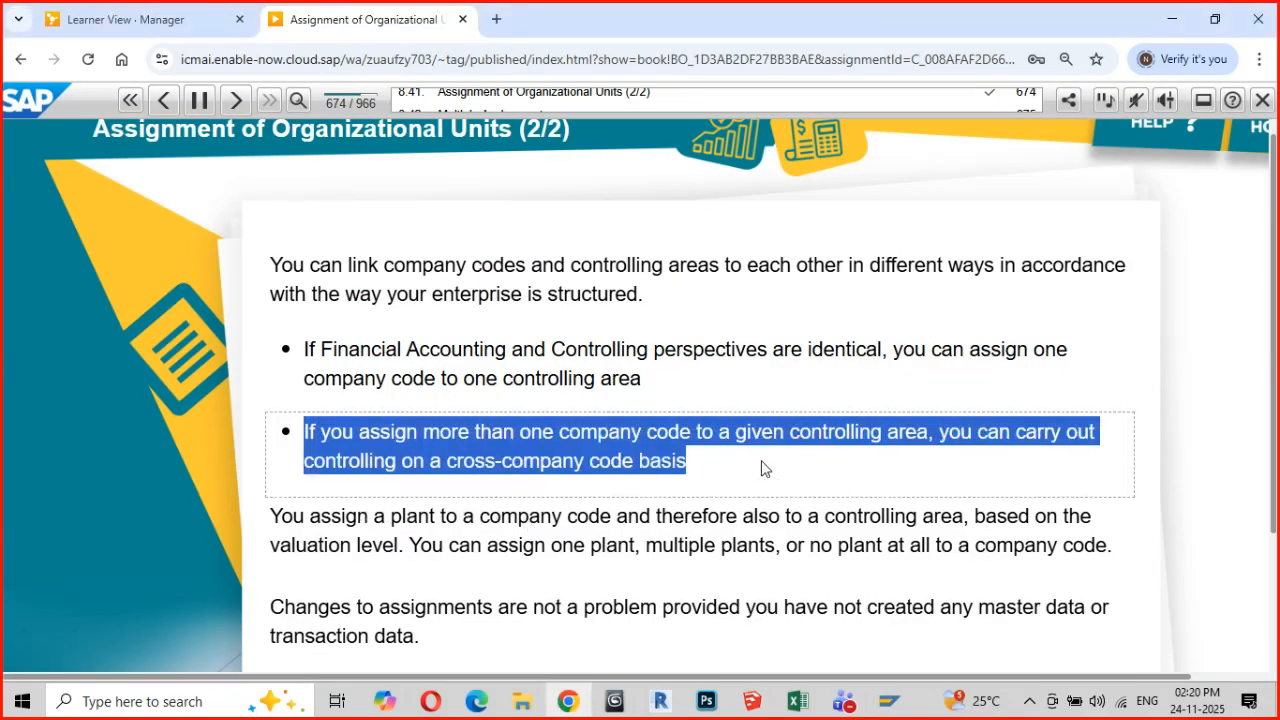
key("alt+Tab")
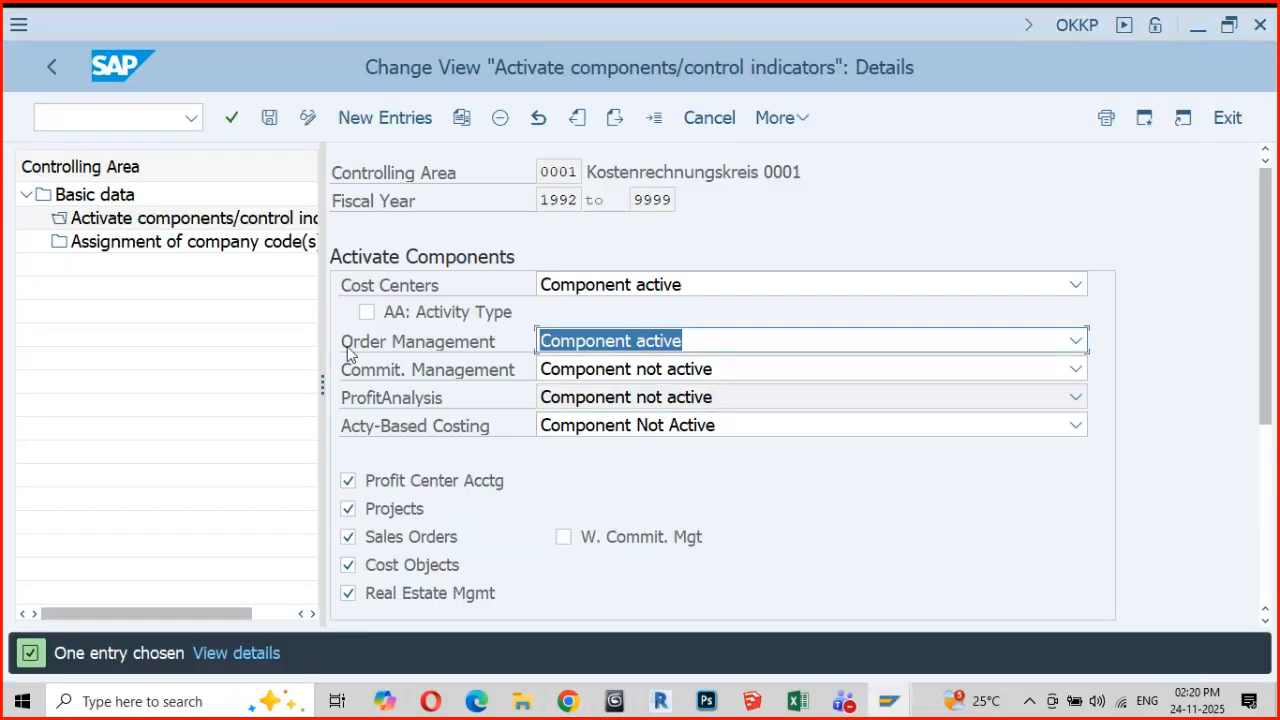
double_click(168, 250)
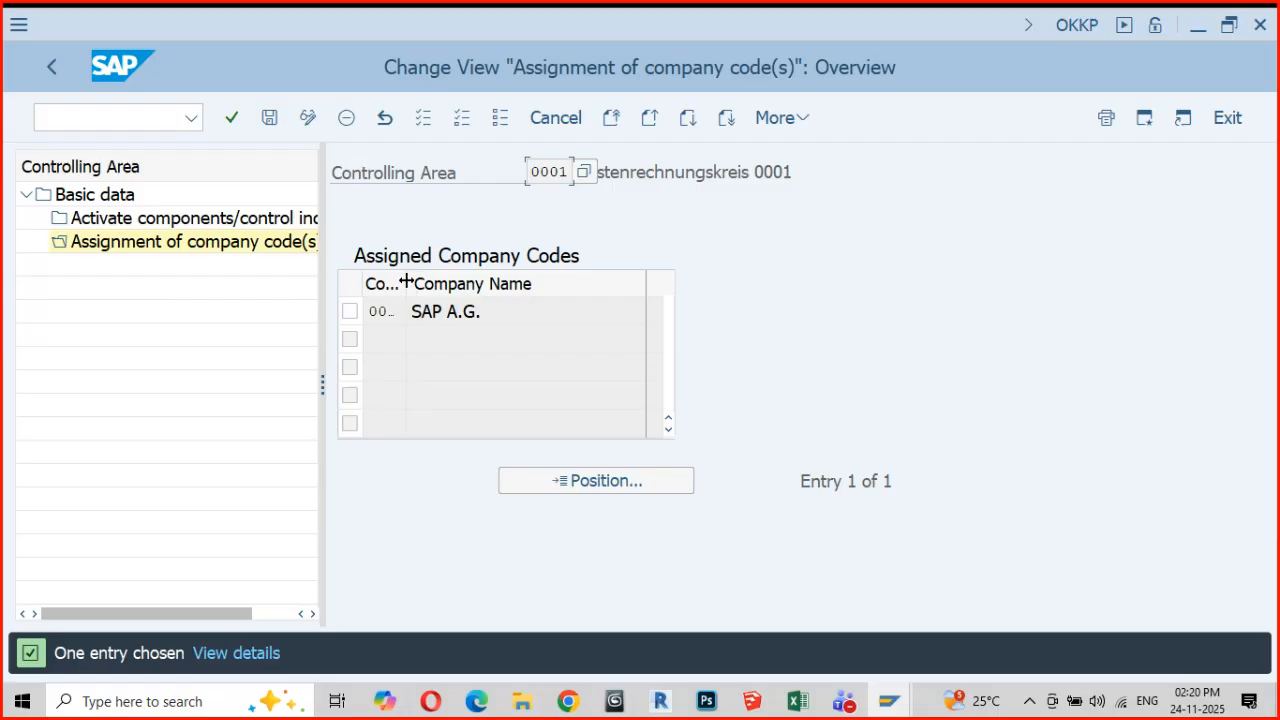
left_click_drag(406, 284, 434, 287)
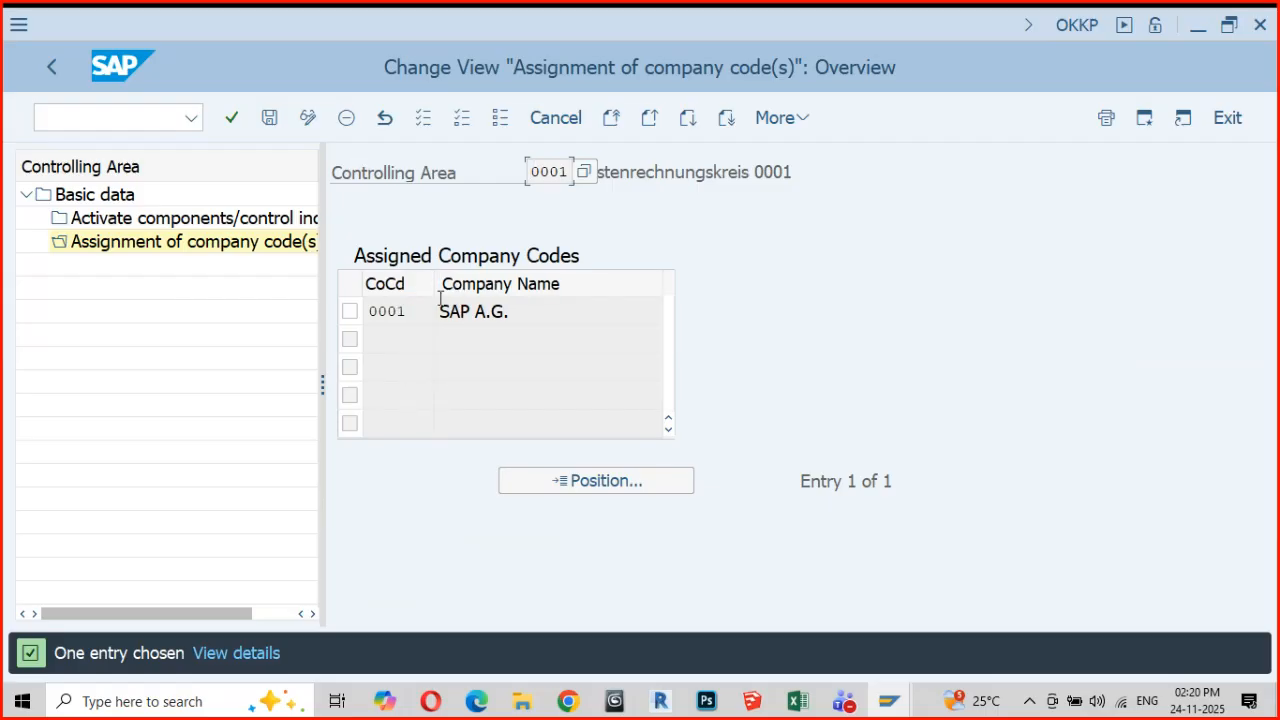
left_click(413, 311)
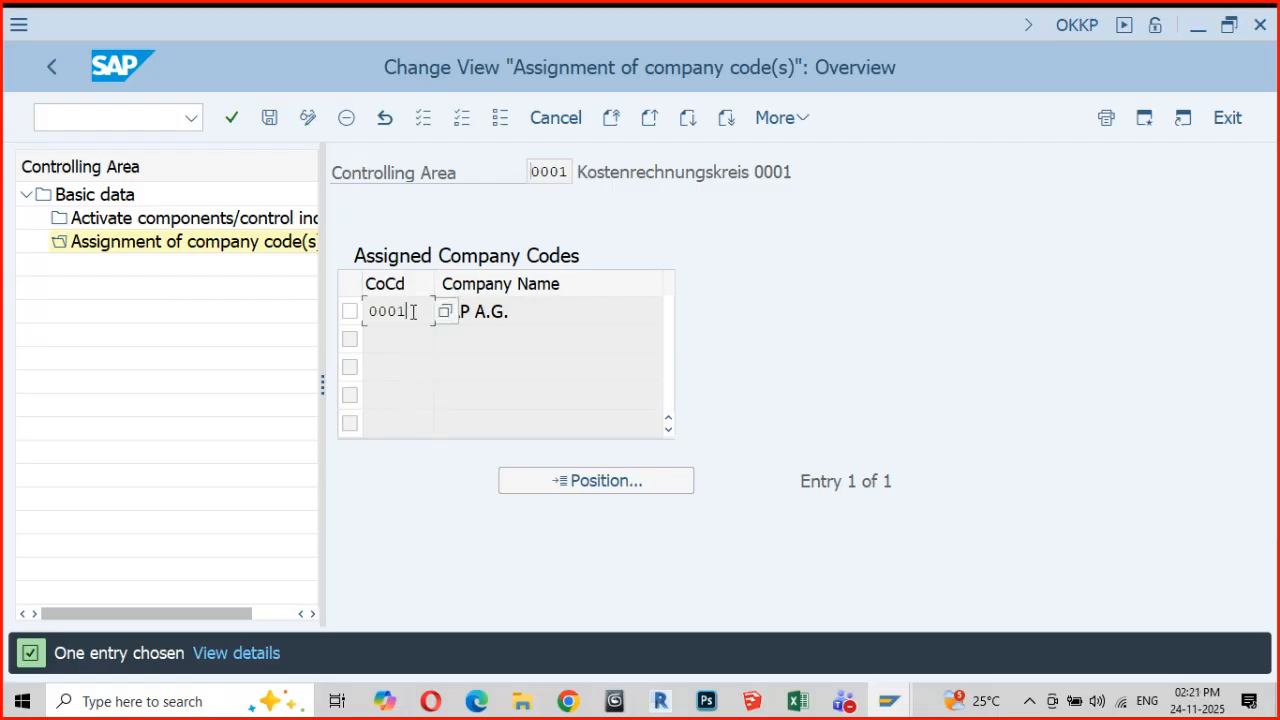
left_click_drag(413, 311, 346, 313)
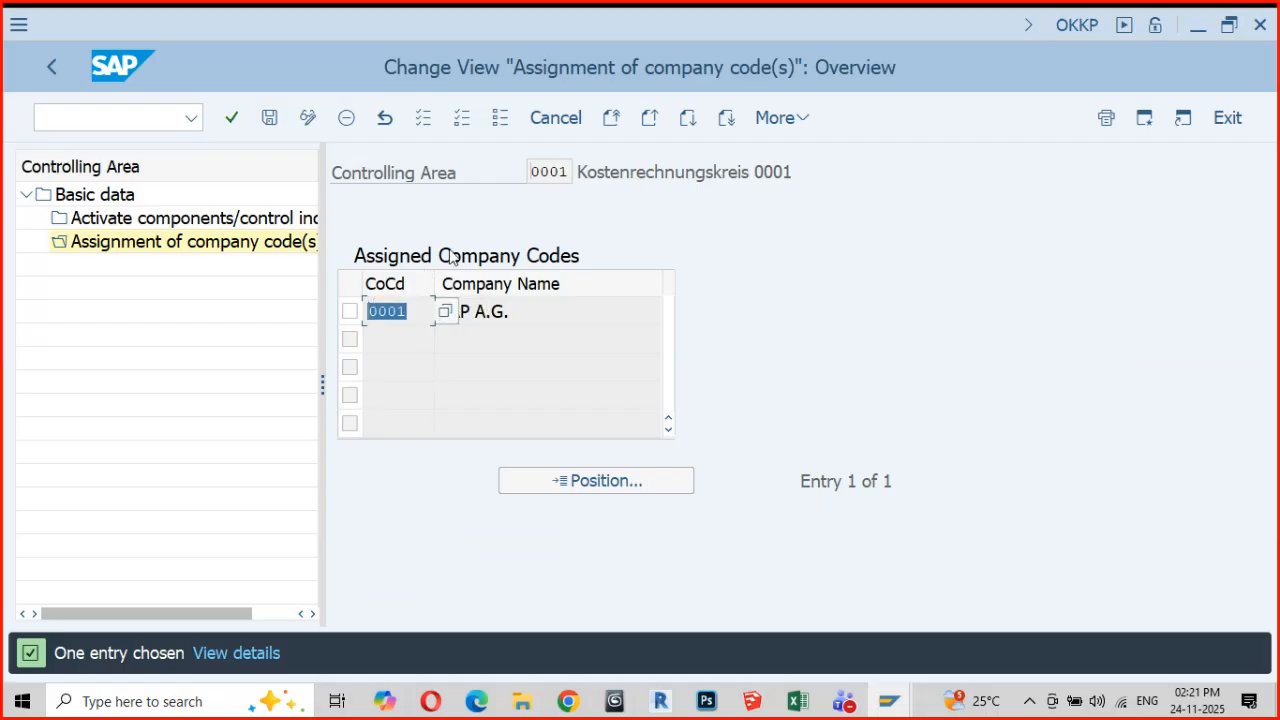
left_click_drag(530, 171, 581, 172)
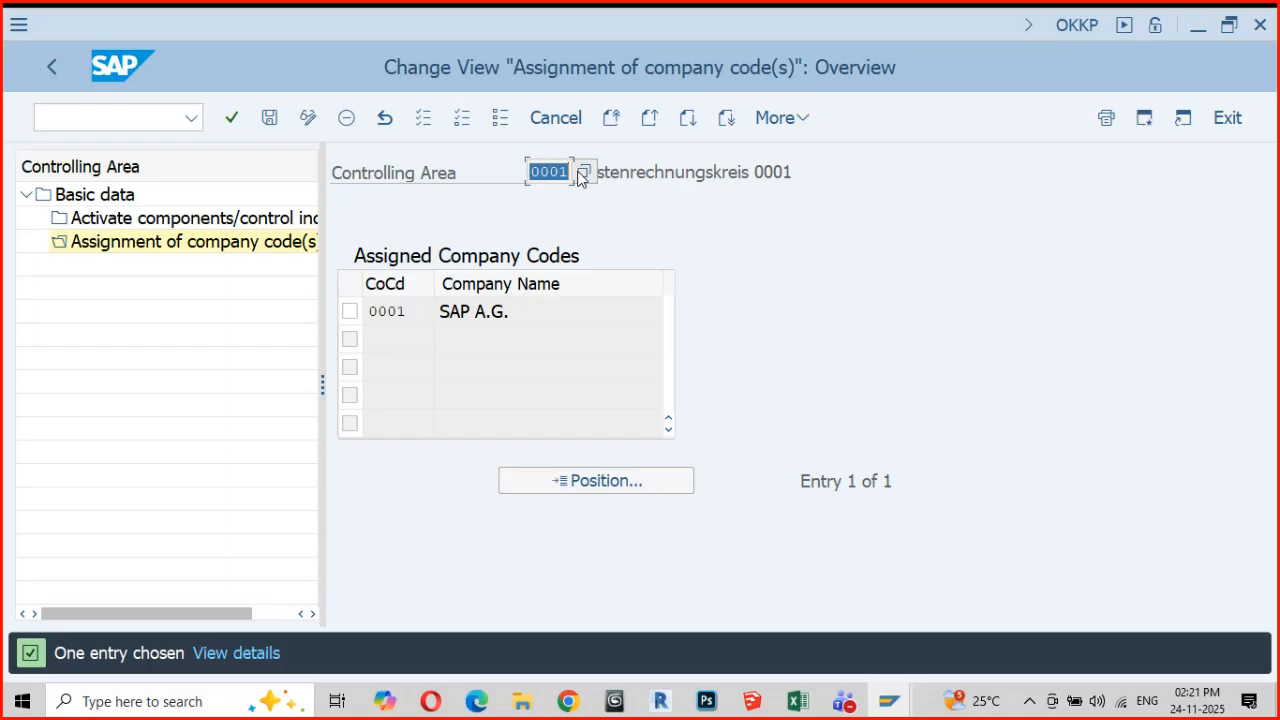
Return to Basic data, clear the CCtr Std. Hierarchy field, try to exit the view, and cancel the editing by discarding the changes
left_click(53, 67)
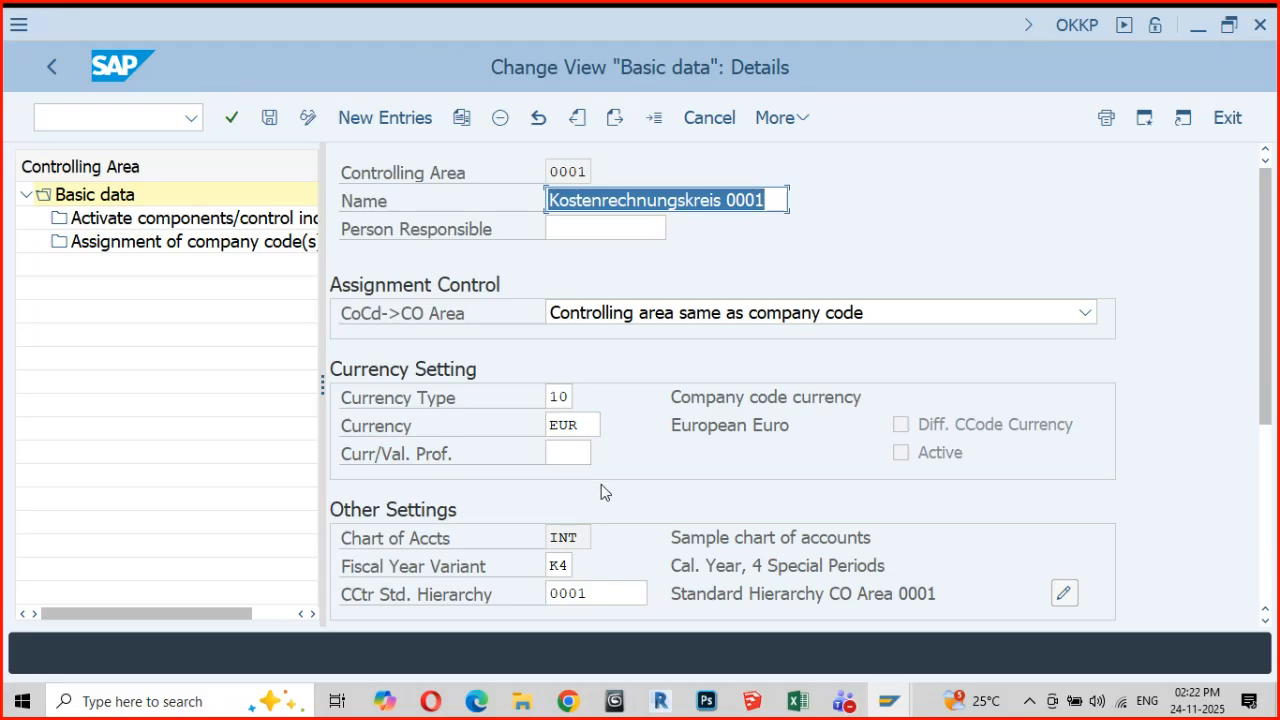
scroll(601, 484, "down", 2)
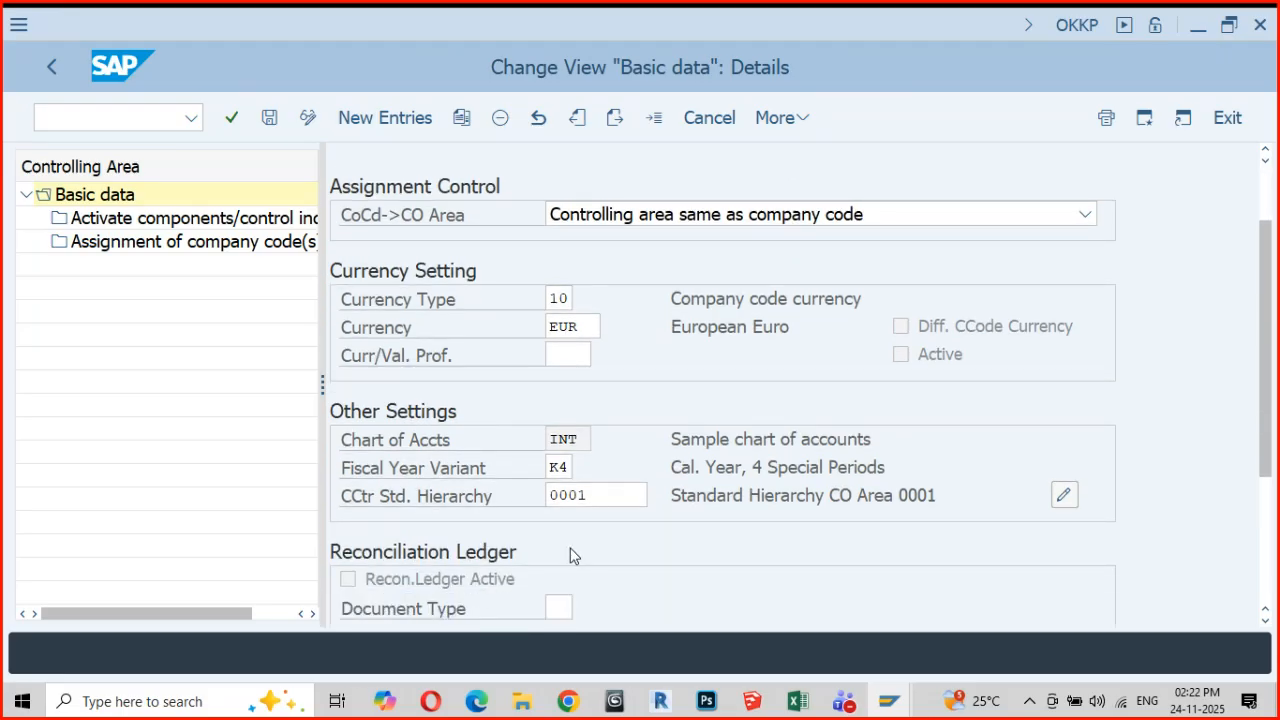
left_click_drag(599, 497, 500, 500)
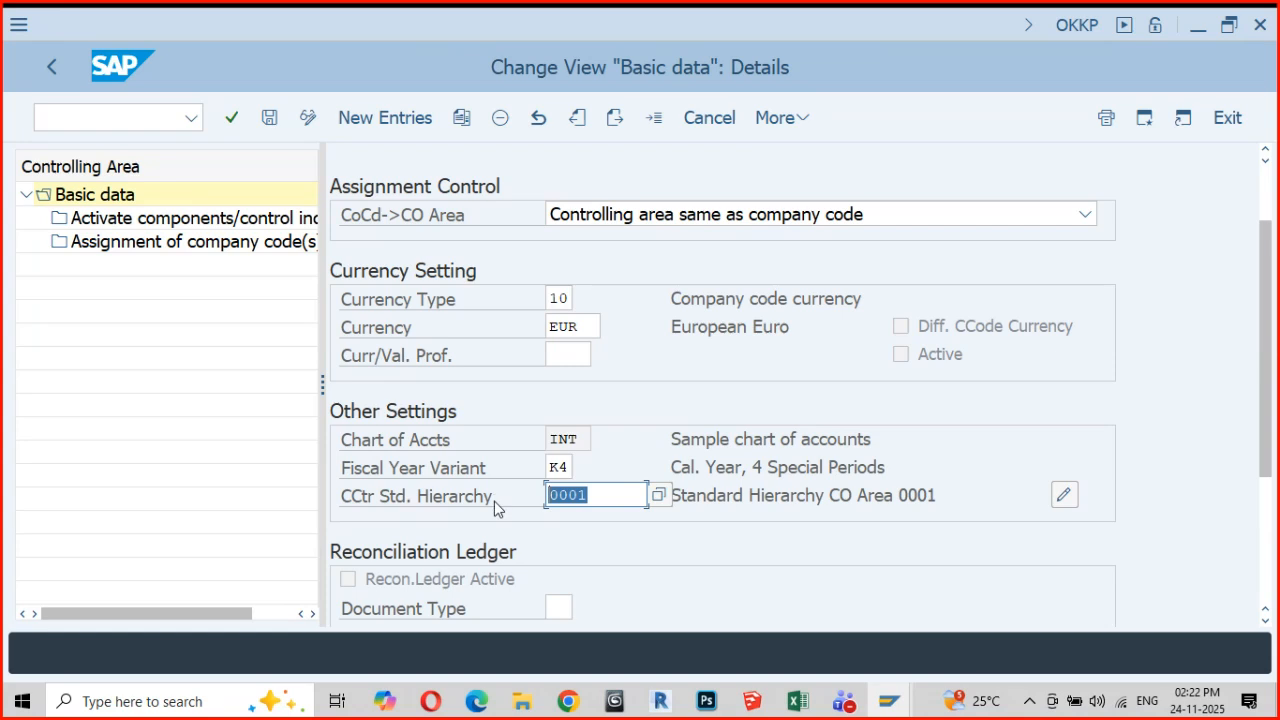
key("BackSpace")
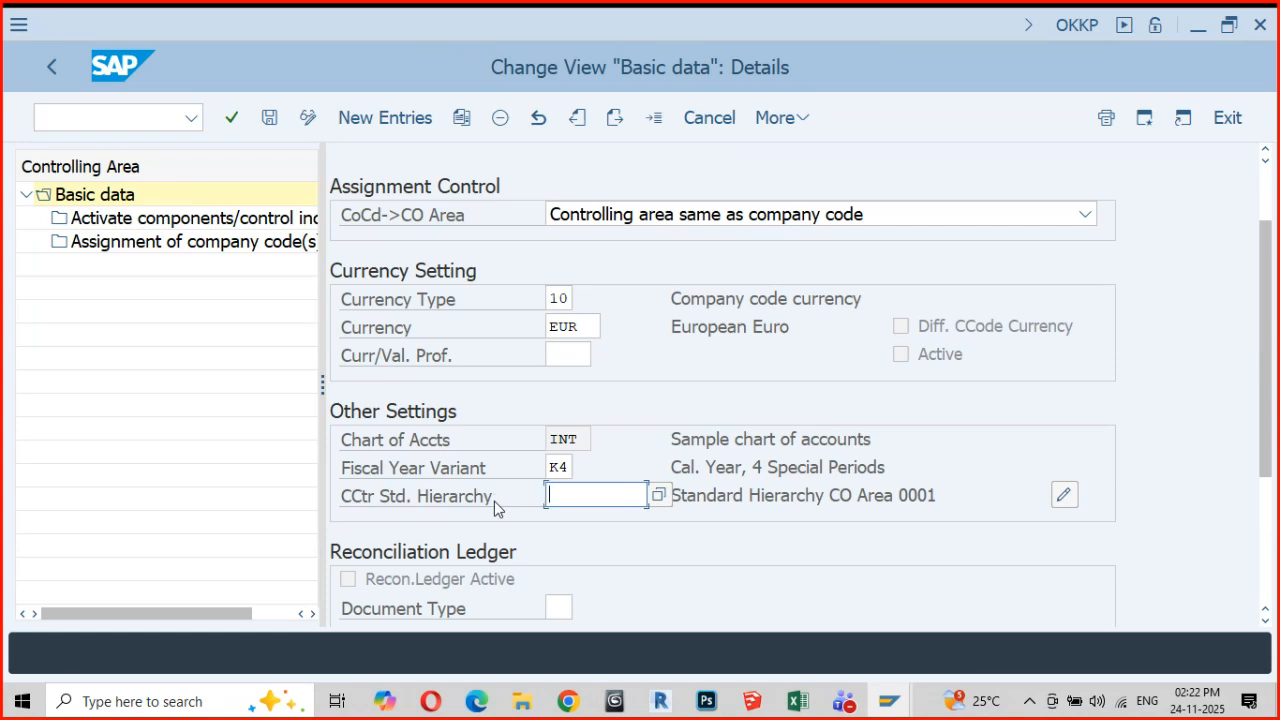
left_click(554, 607)
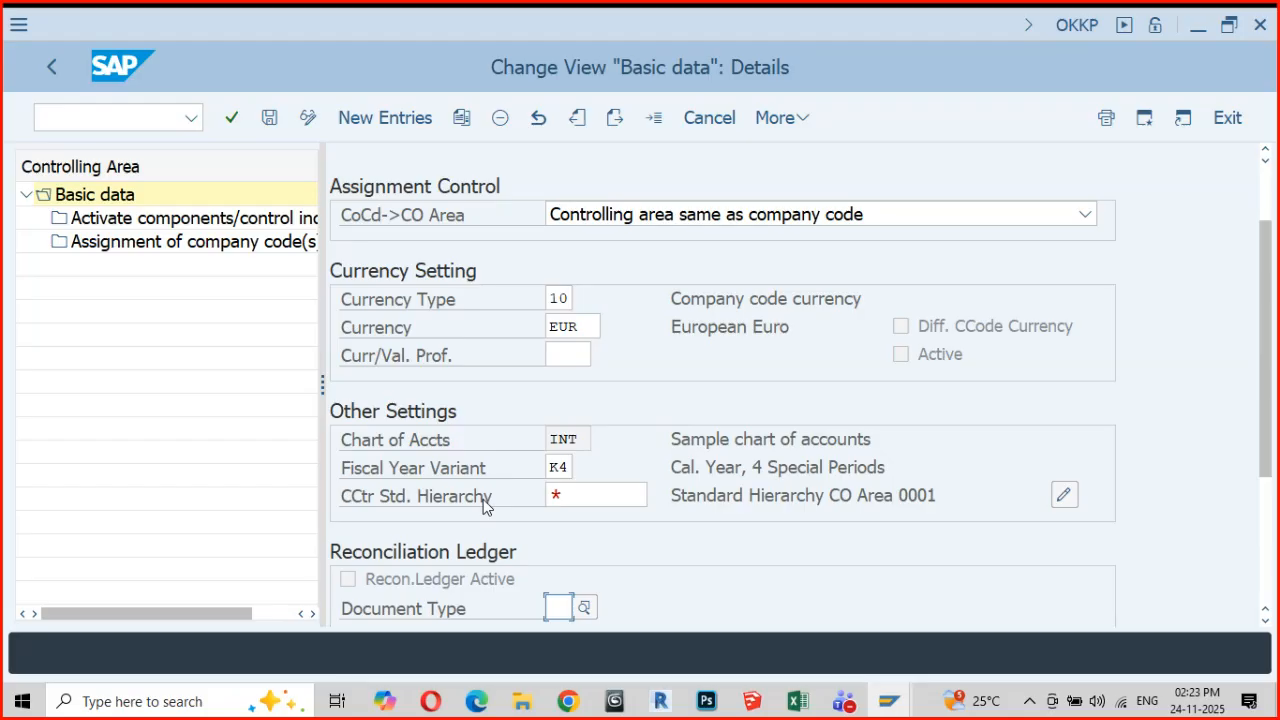
left_click(1228, 118)
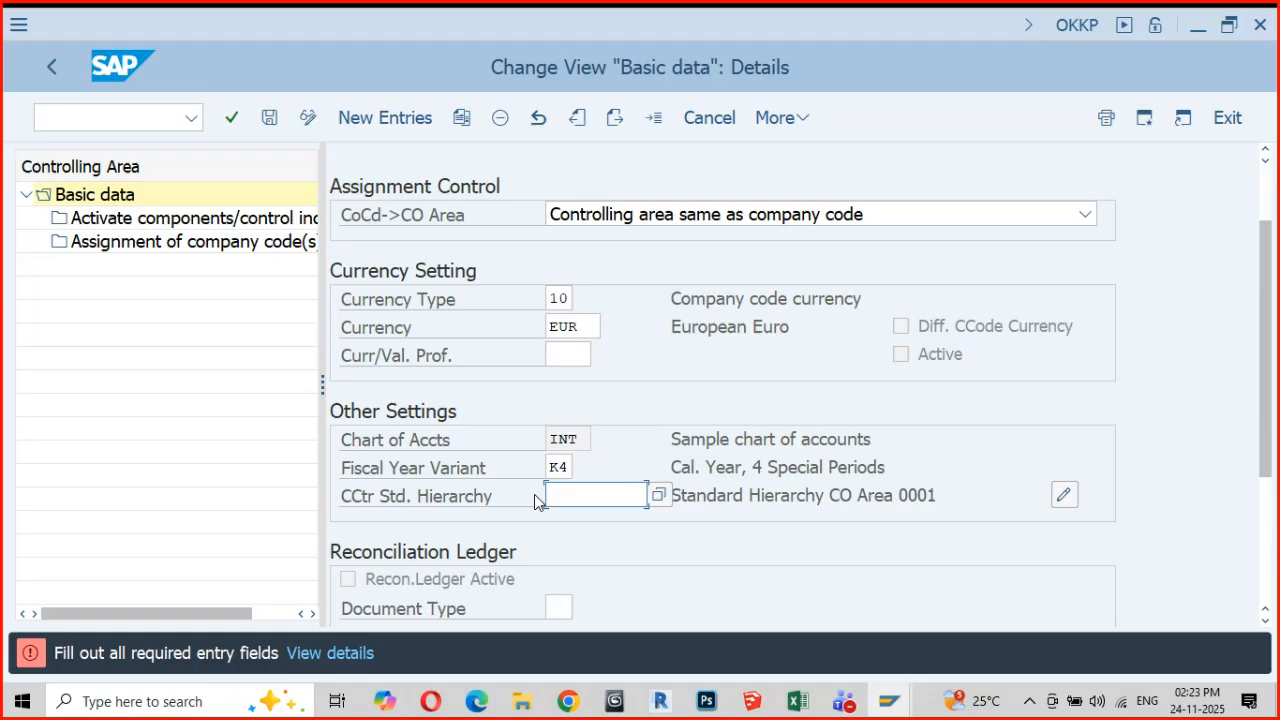
key("F12")
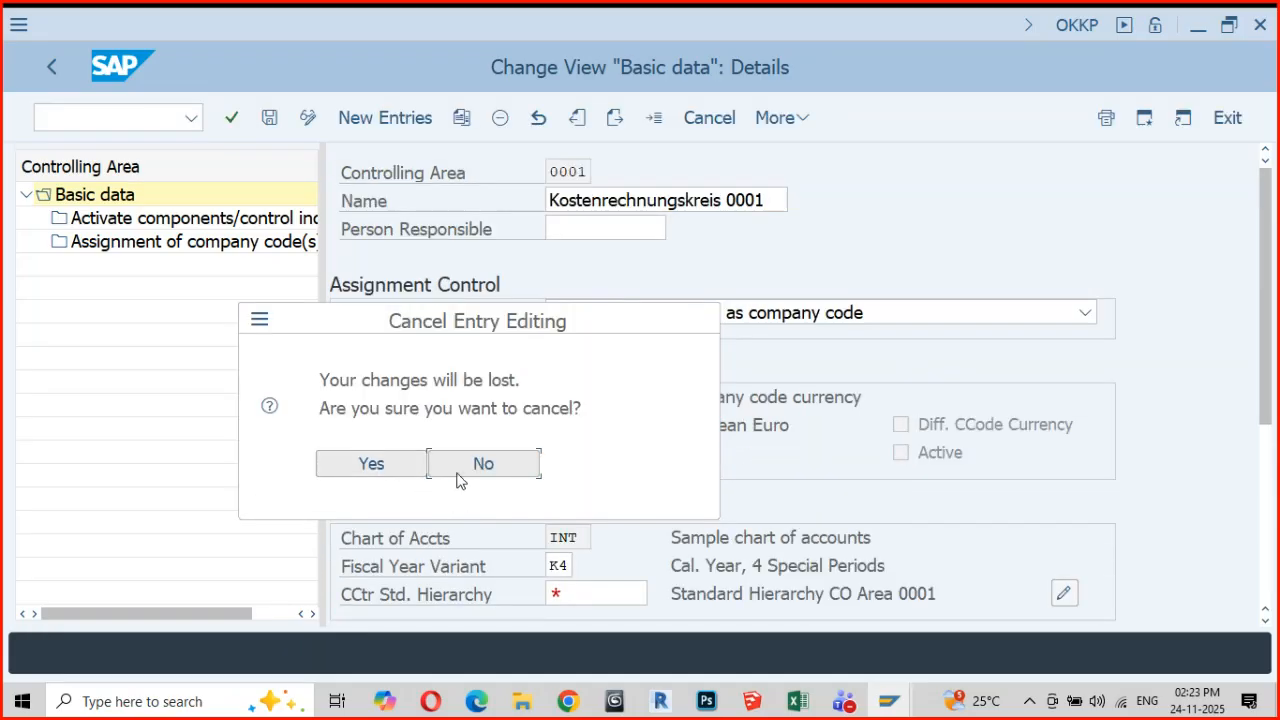
left_click(416, 464)
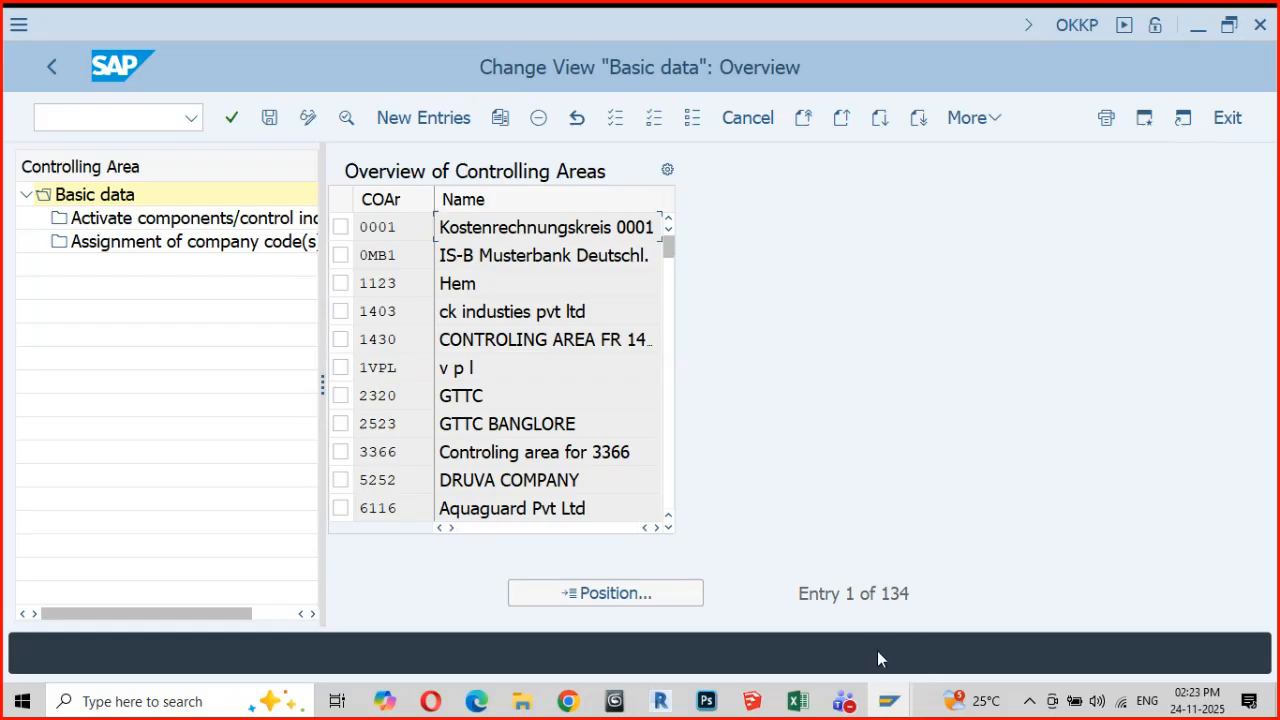
Switch to the StatusICAI workbook in Excel and enter "Standard Hierarchy" in cell A246 of sheet CMA7
left_click(798, 703)
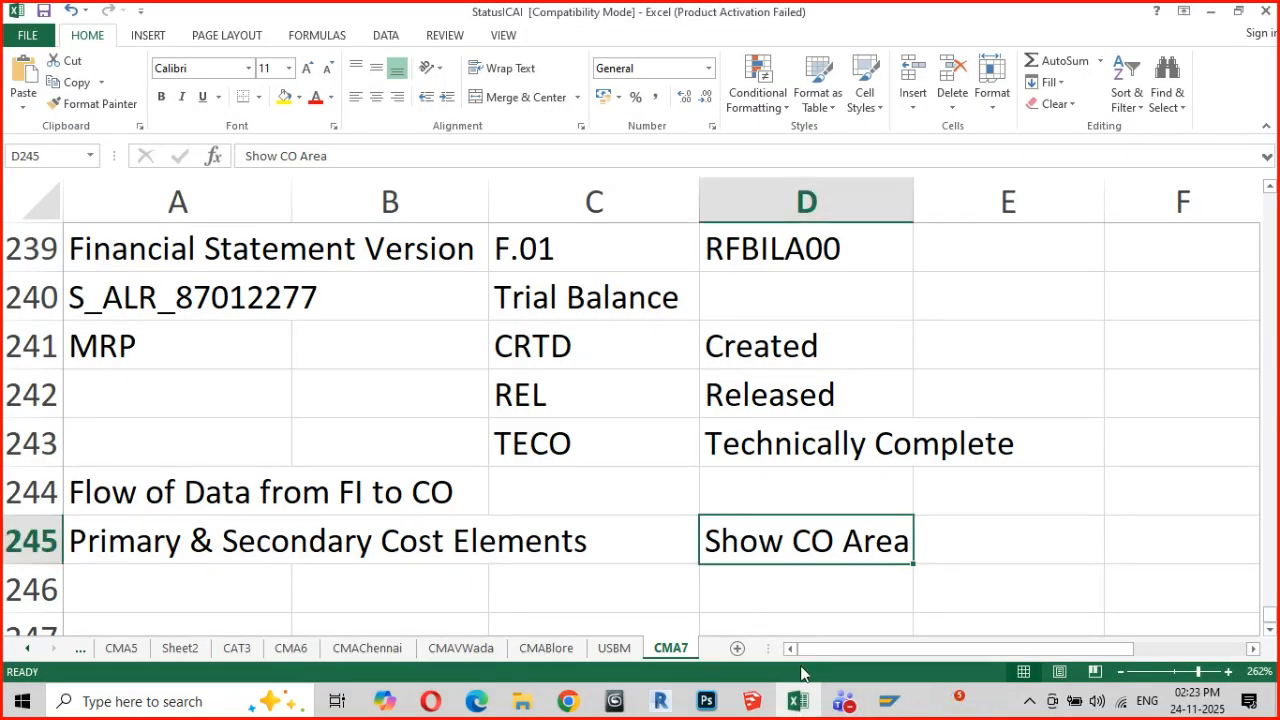
scroll(783, 645, "down", 2)
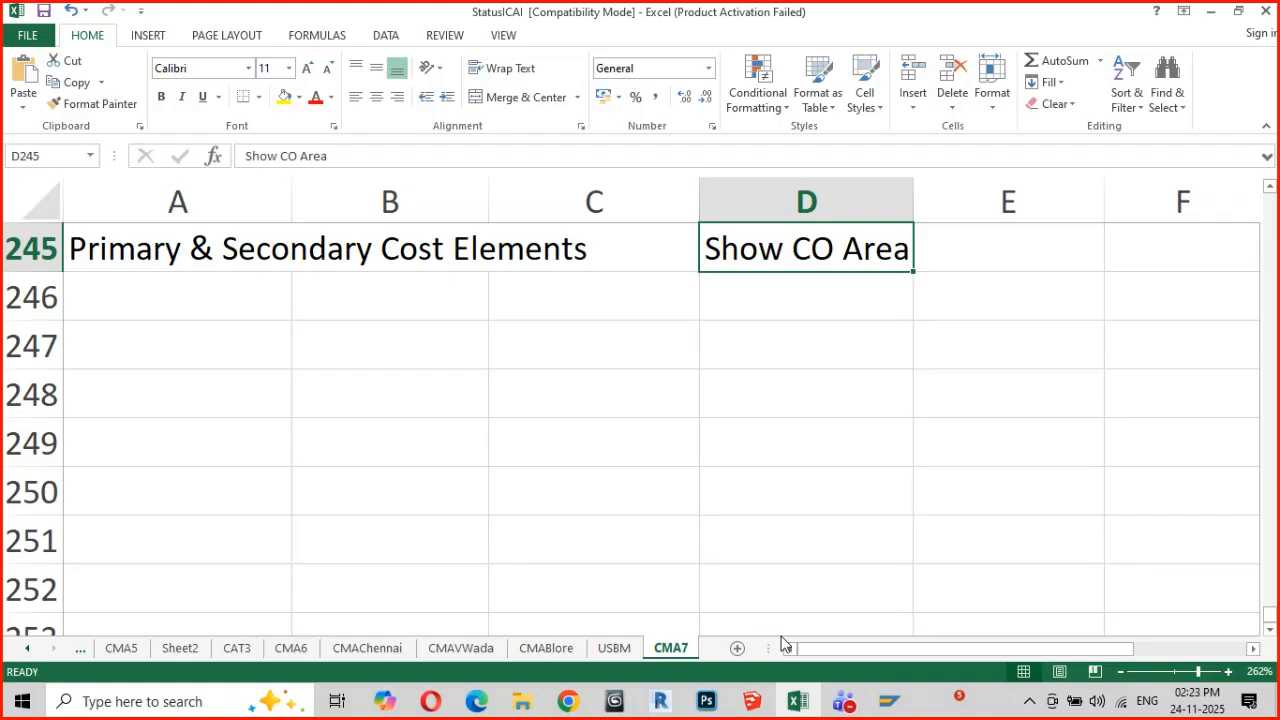
scroll(783, 645, "up", 2)
scroll(346, 625, "down", 1)
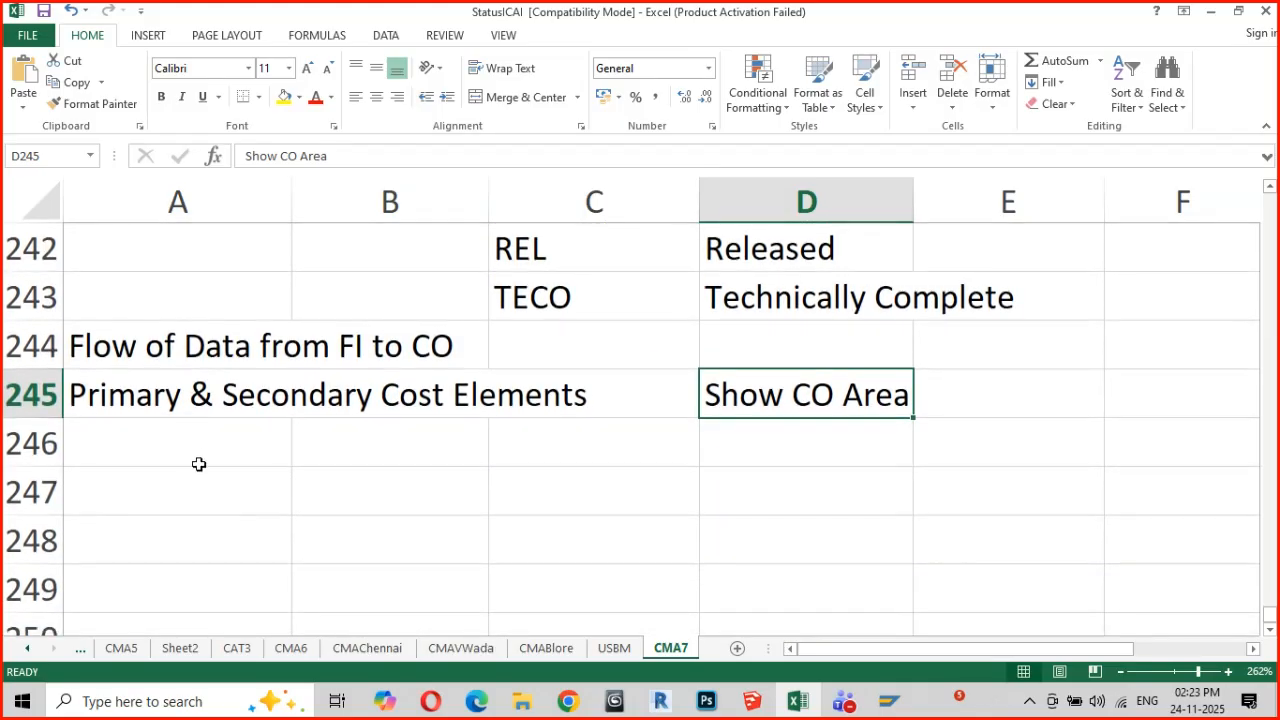
left_click(199, 464)
type("Sta")
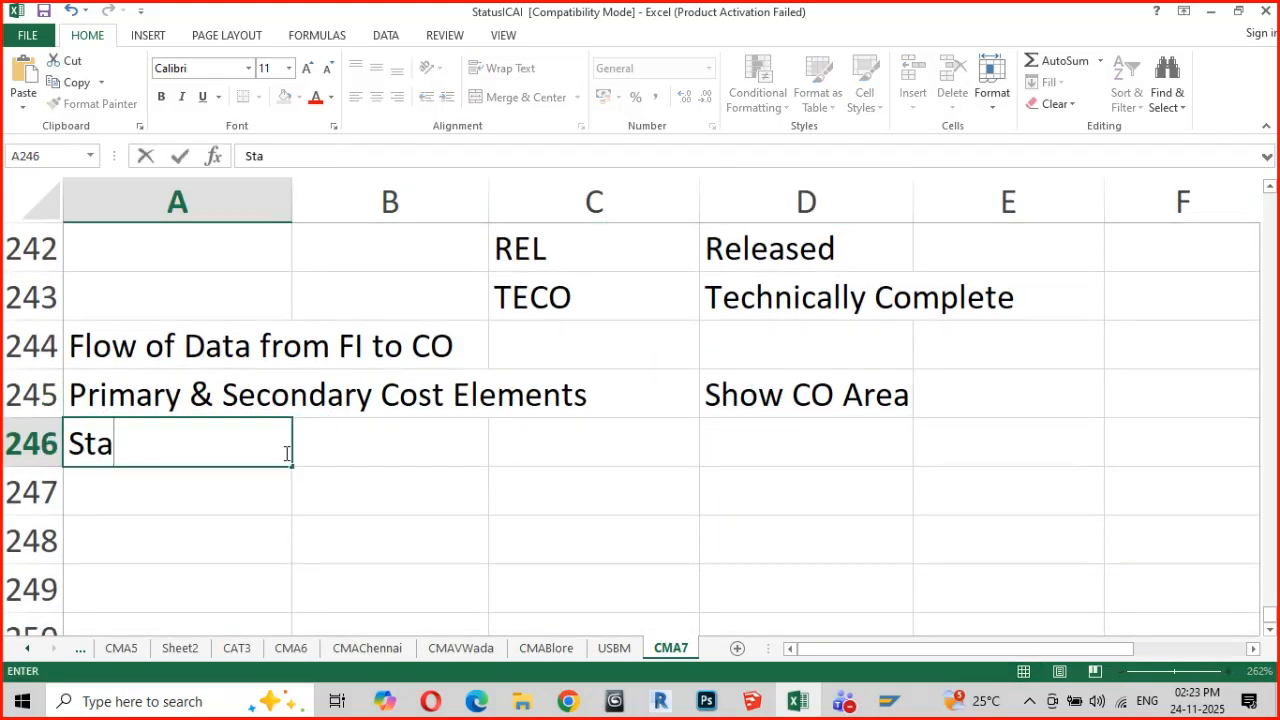
type("ndard Hier")
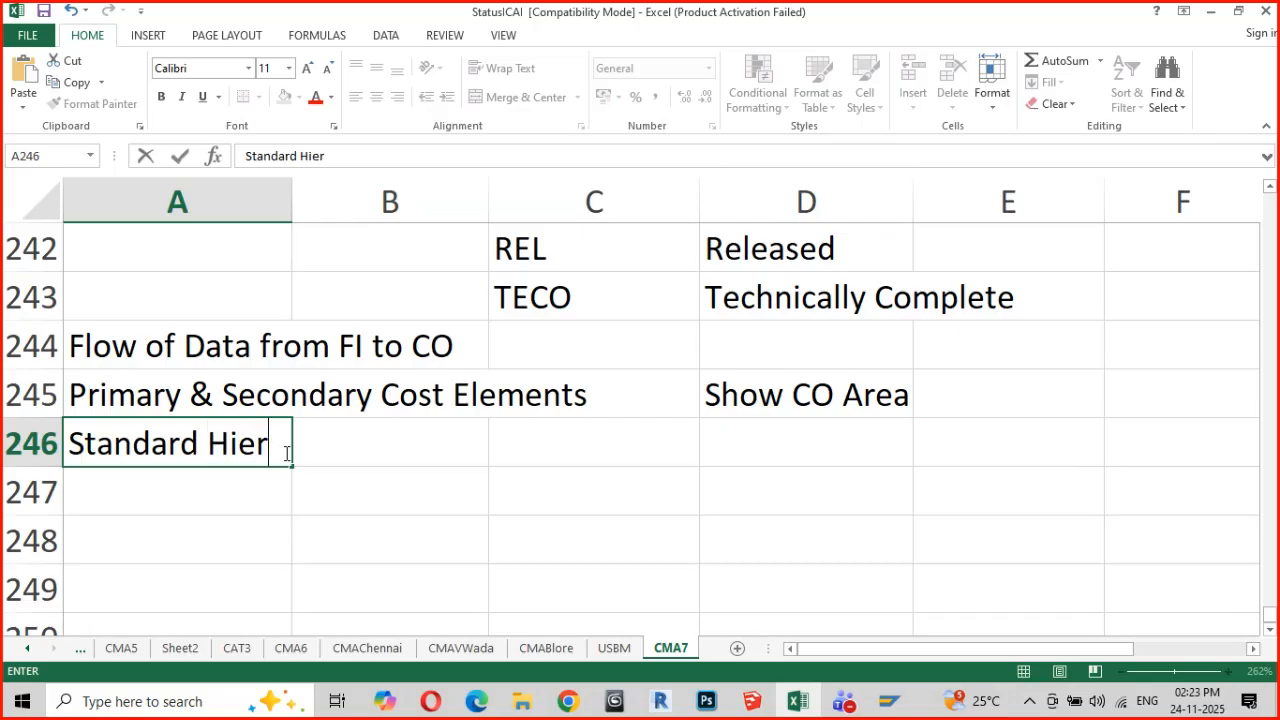
type("archy")
key("Return")
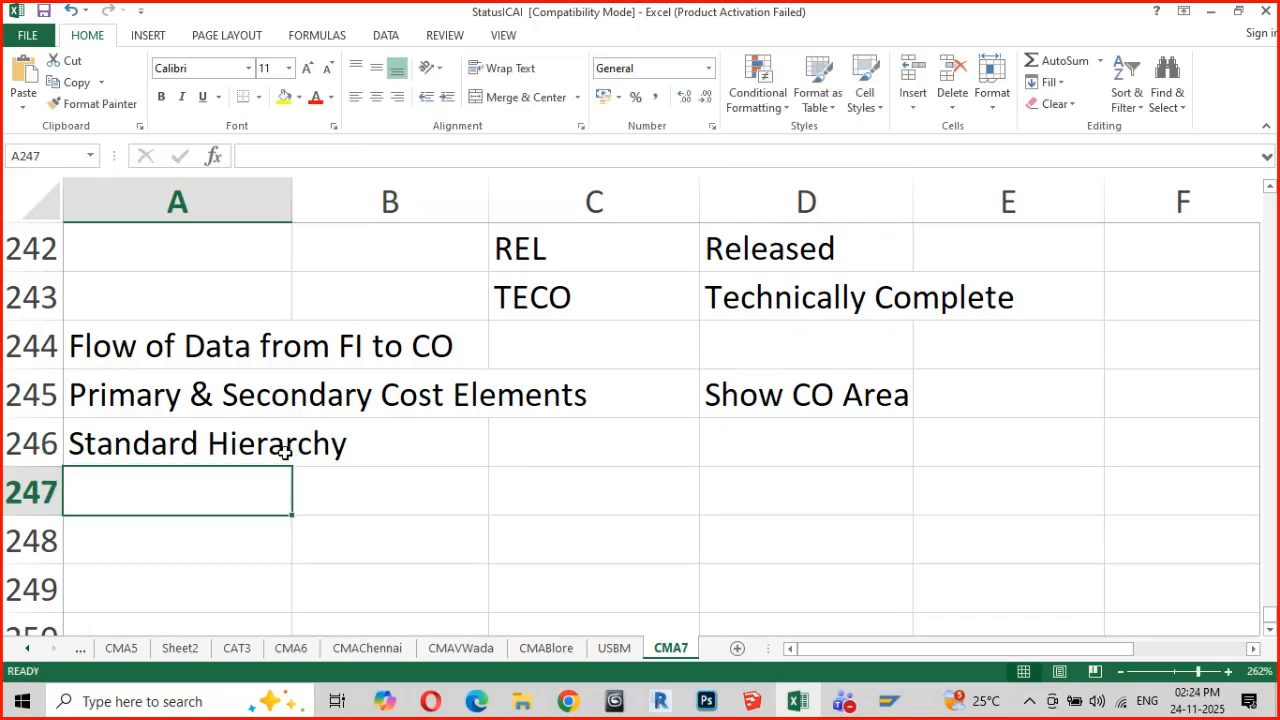
Enter the note "Pre defined Skeleton/Frame work" in cell B247, below the Standard Hierarchy entry
key("Right")
type("Pre")
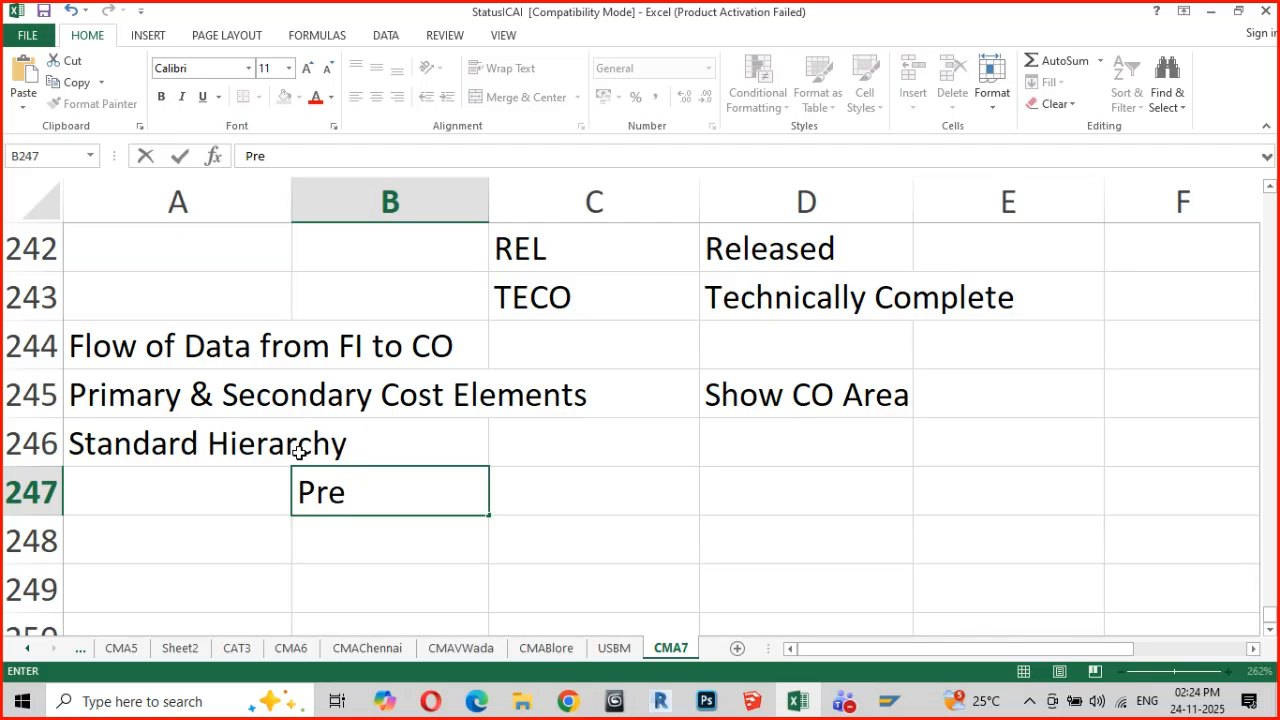
type(" defined")
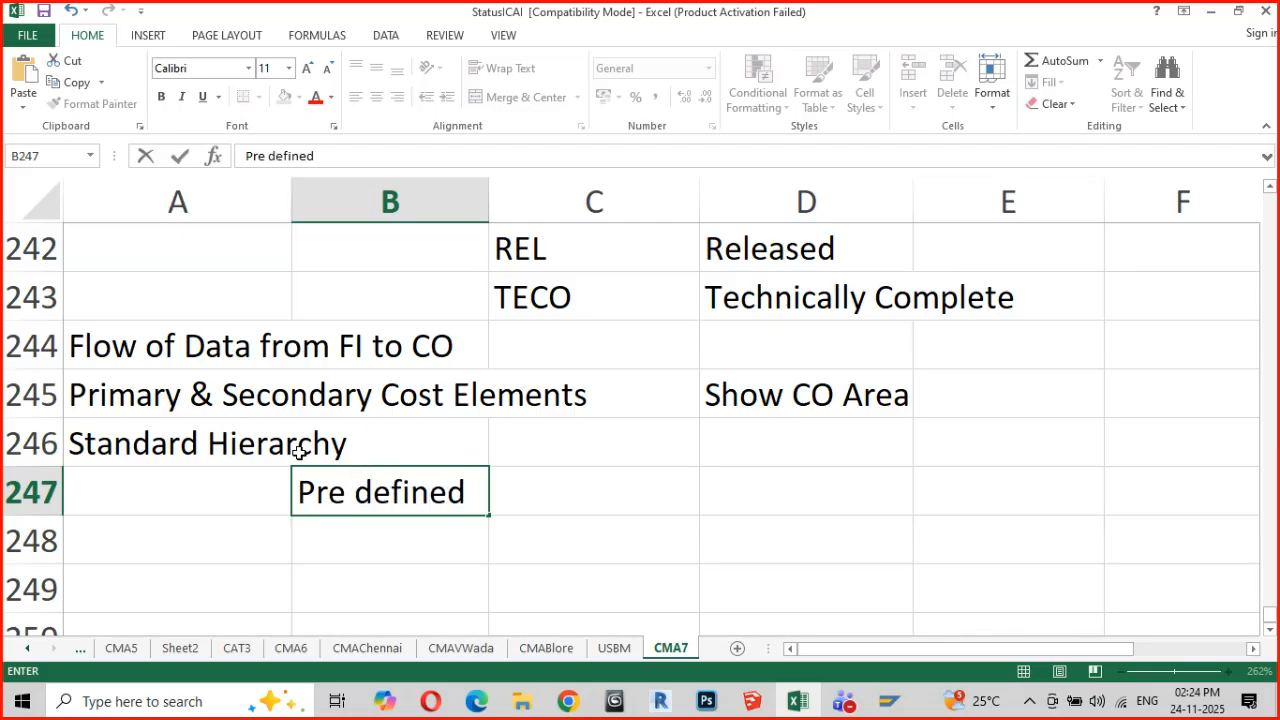
type(" Skeleton")
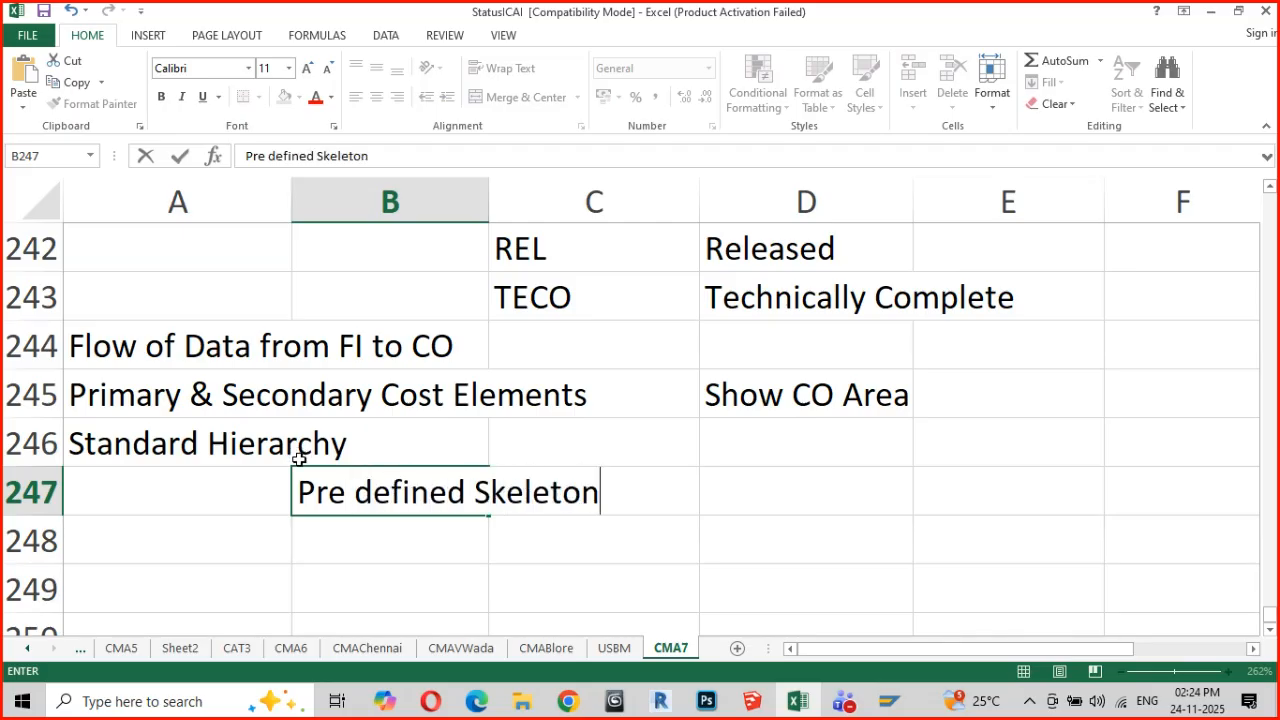
type("/Frame work")
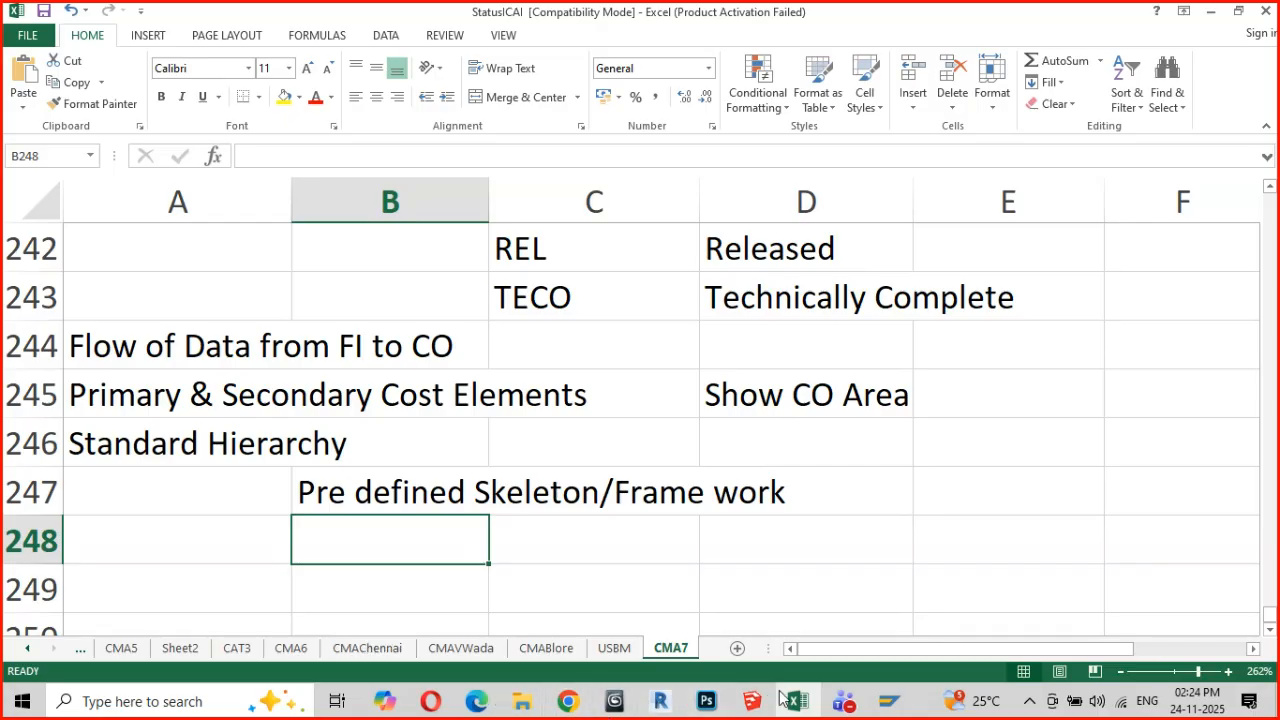
Switch back to SAP, leave the controlling area maintenance without saving the changes, and close the Select Activity dialog
left_click(848, 706)
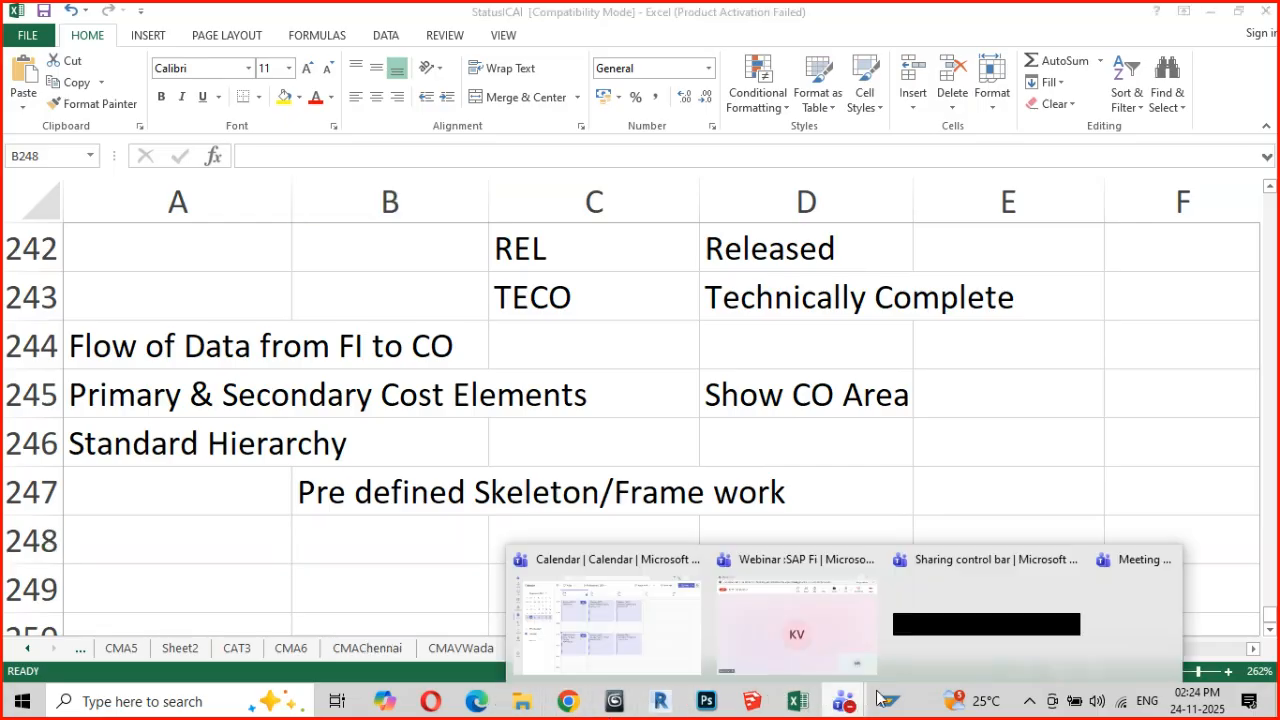
mouse_move(896, 710)
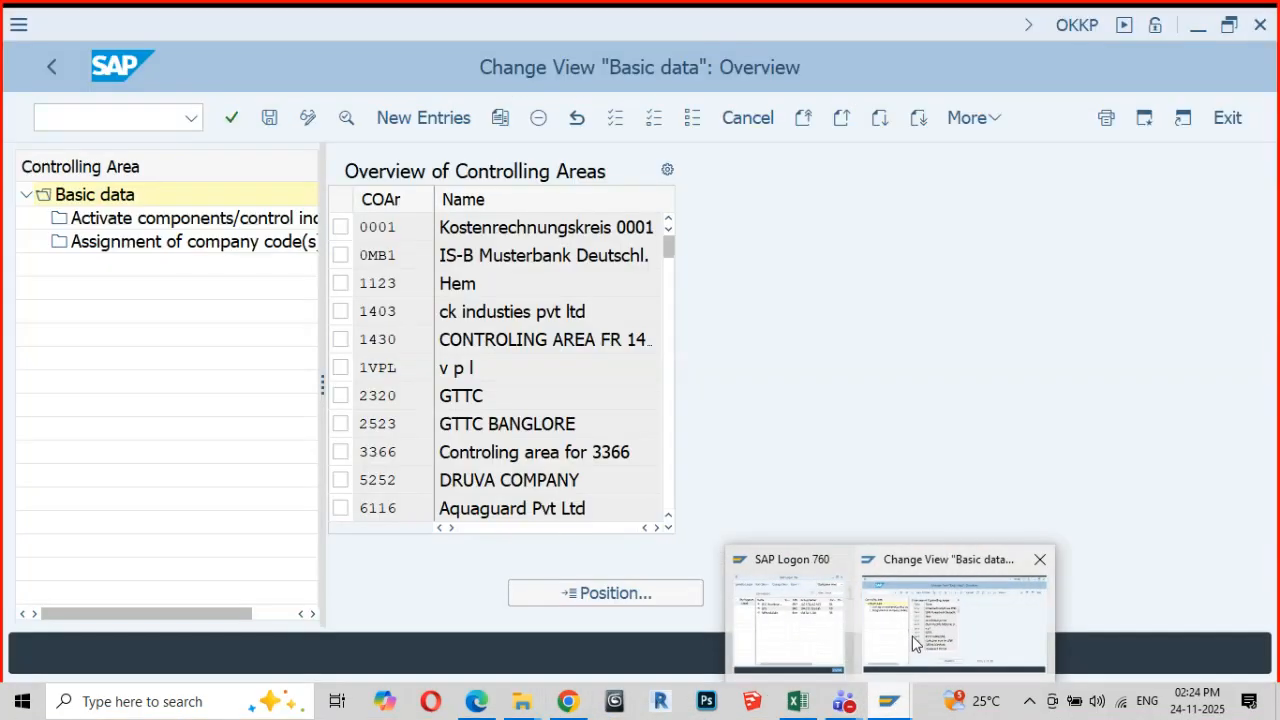
left_click(912, 636)
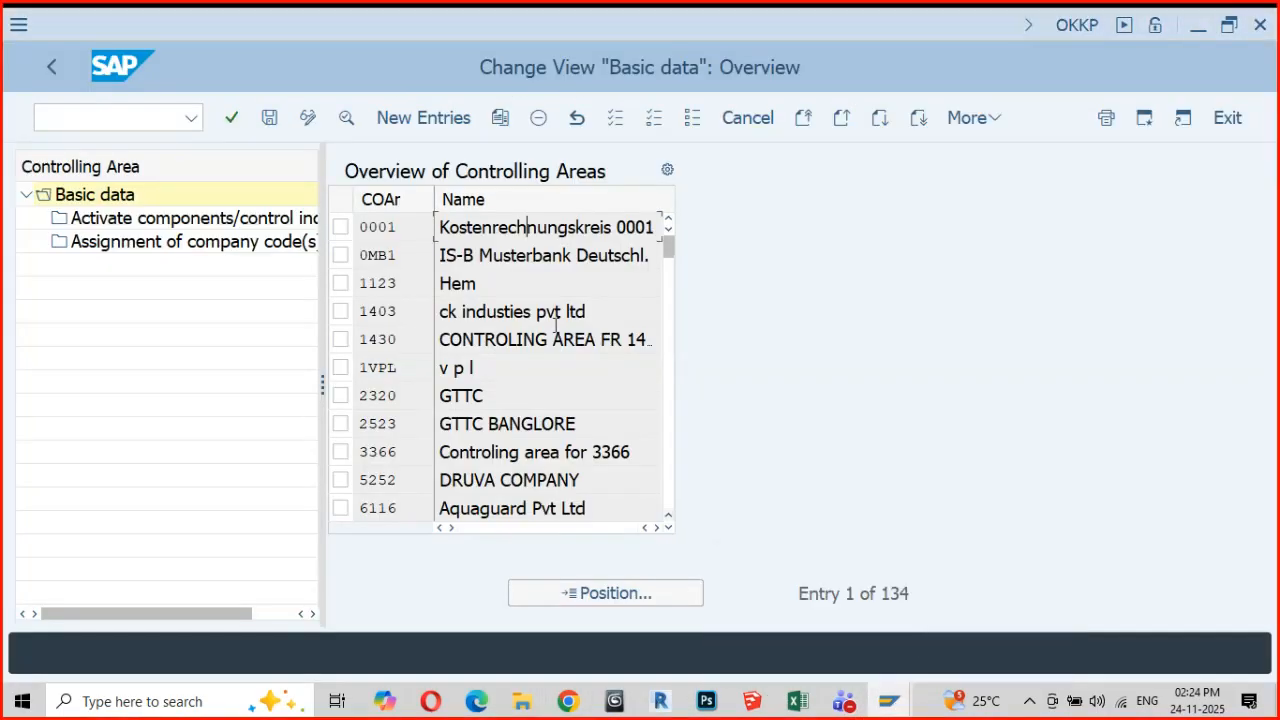
left_click(51, 72)
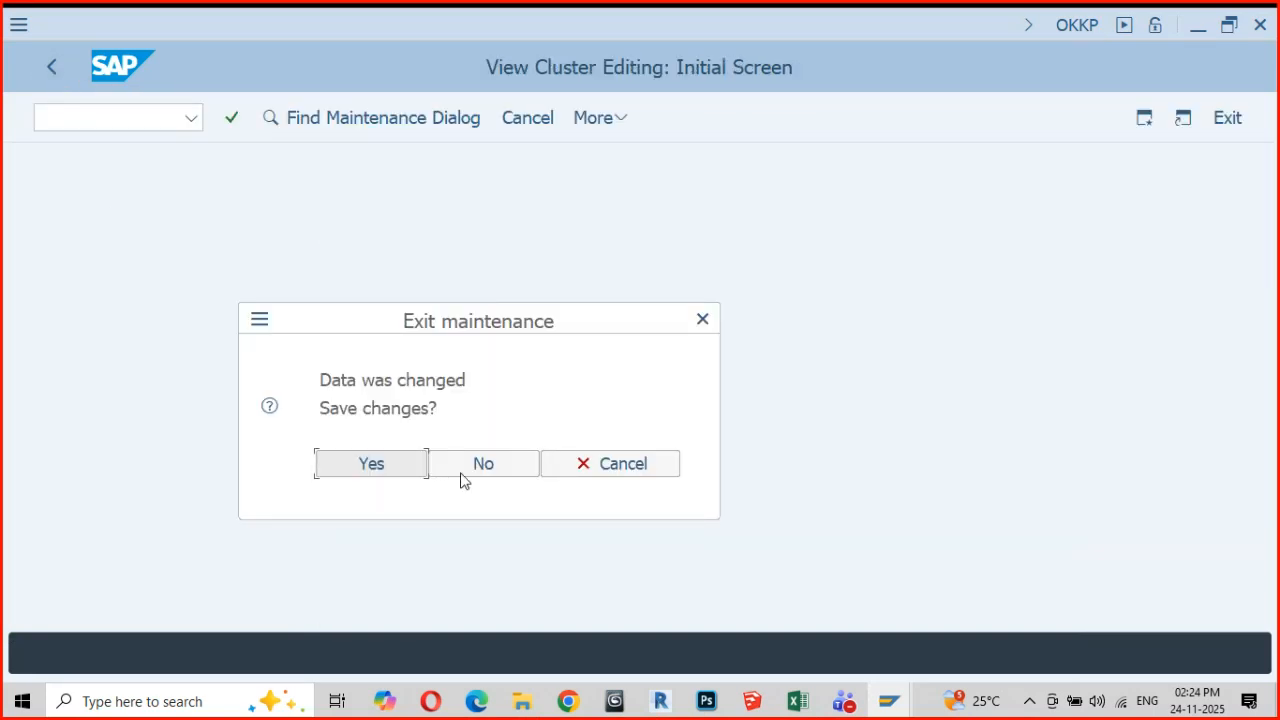
left_click(484, 466)
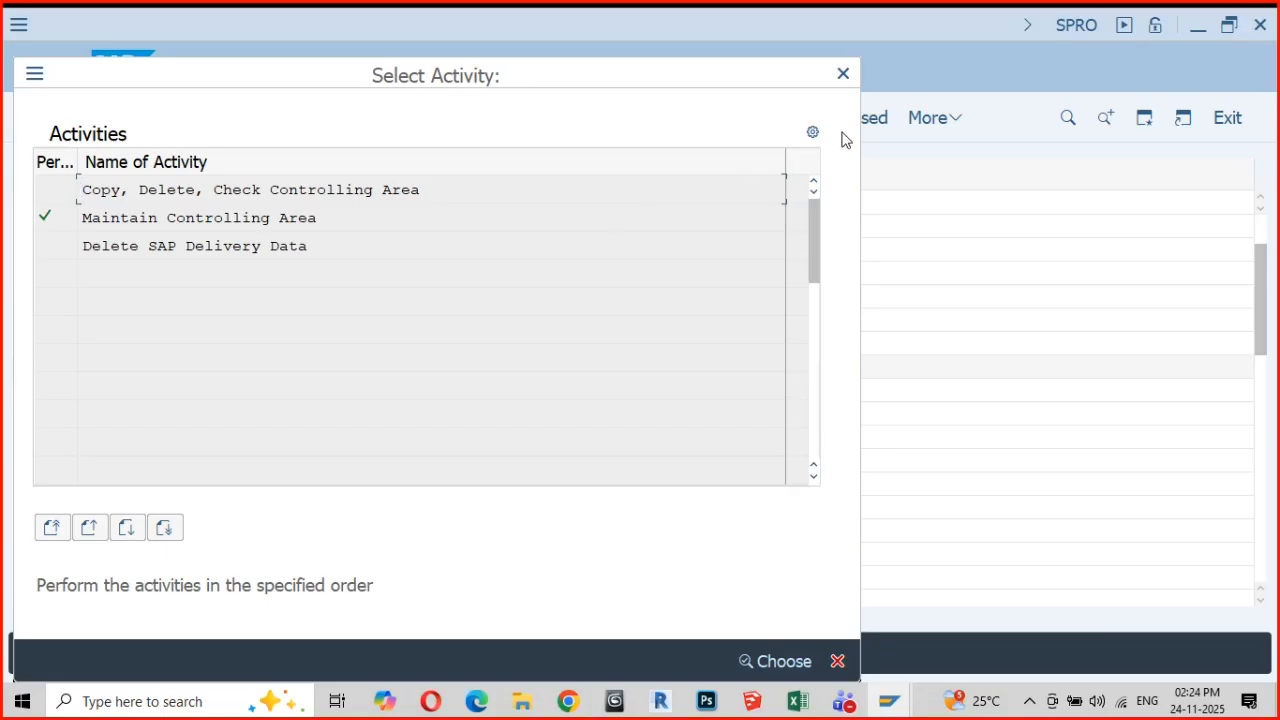
left_click(843, 74)
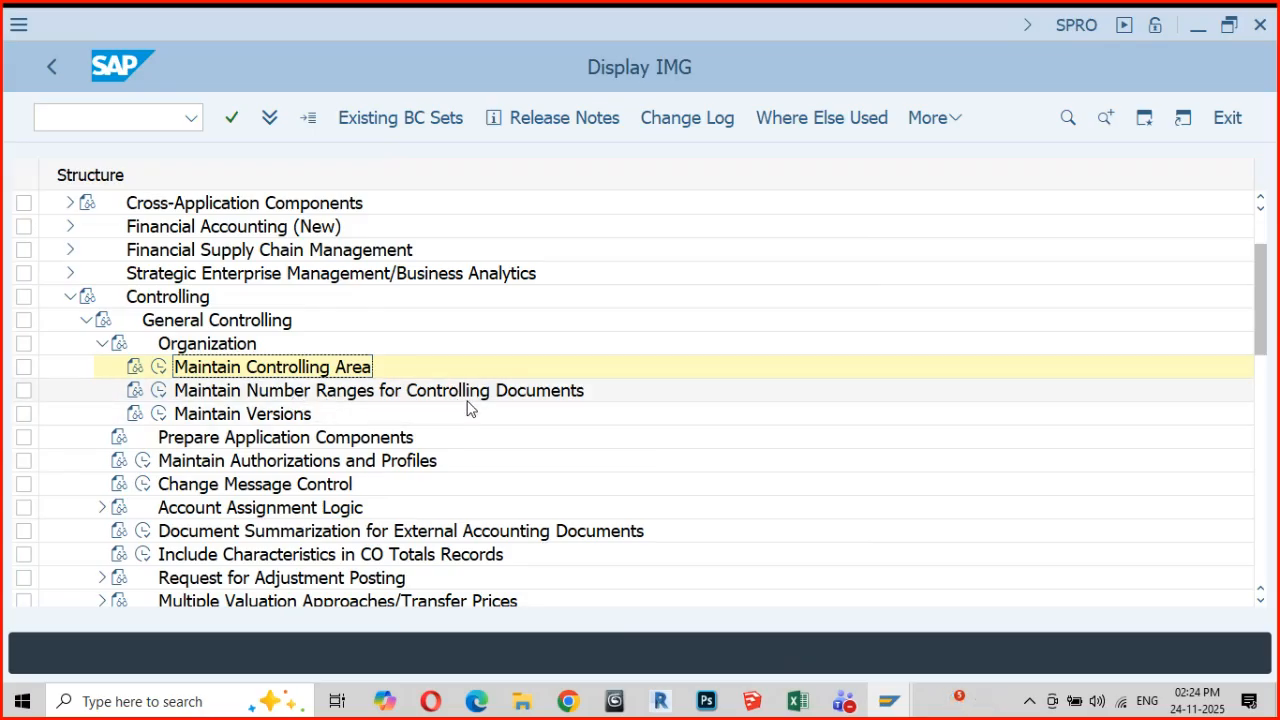
Collapse Organization under General Controlling and expand Cost Center Accounting down to Master Data > Cost Centers in the IMG structure
left_click(101, 346)
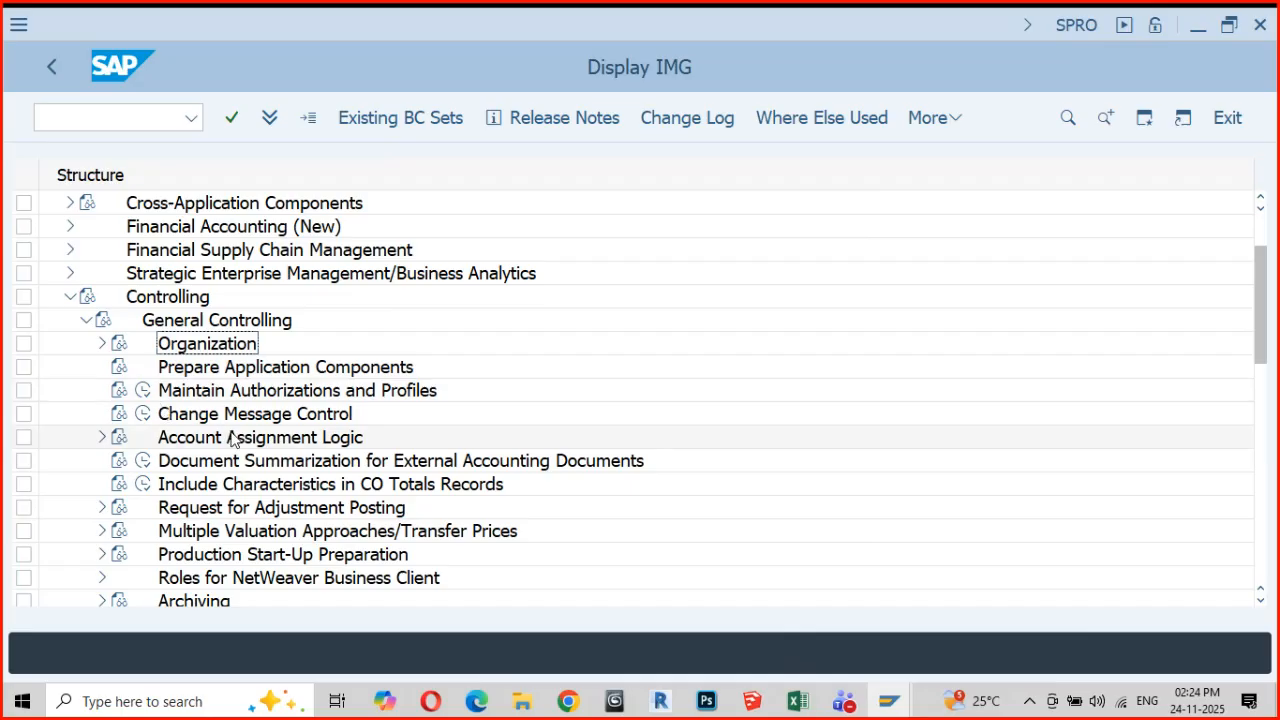
scroll(232, 440, "down", 2)
scroll(232, 440, "up", 1)
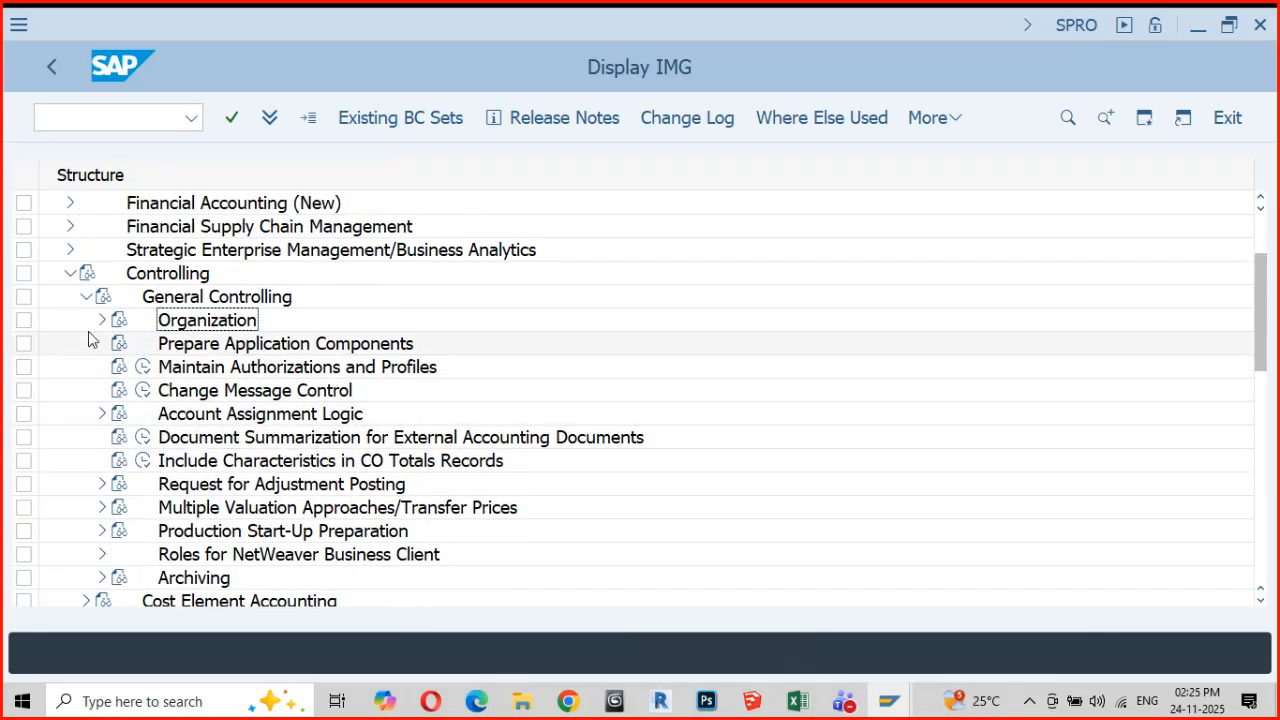
scroll(103, 368, "down", 5)
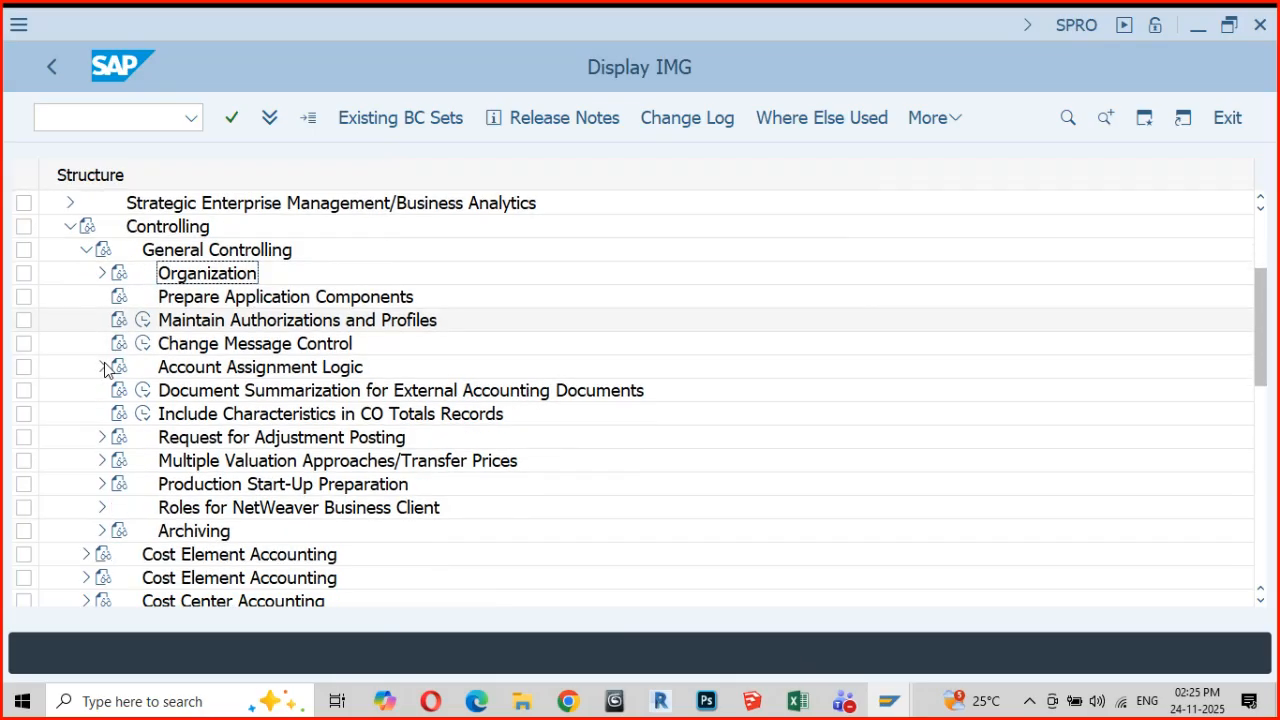
scroll(157, 449, "down", 3)
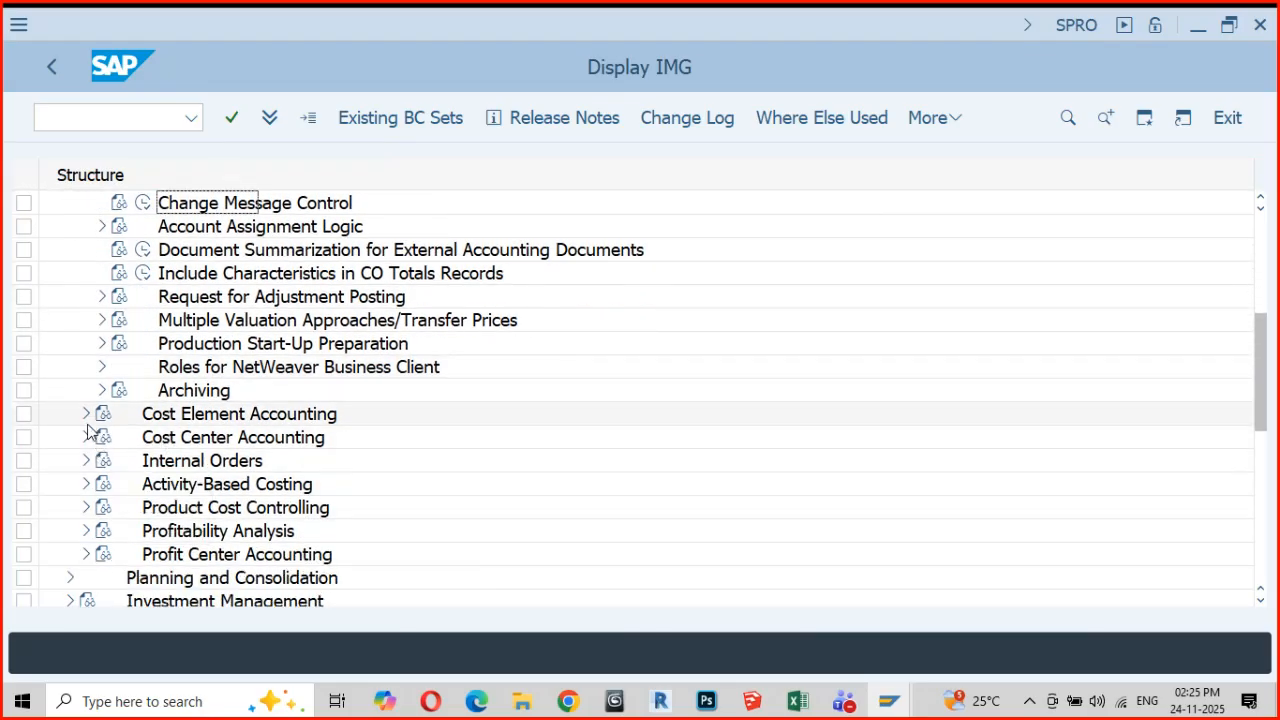
left_click(88, 438)
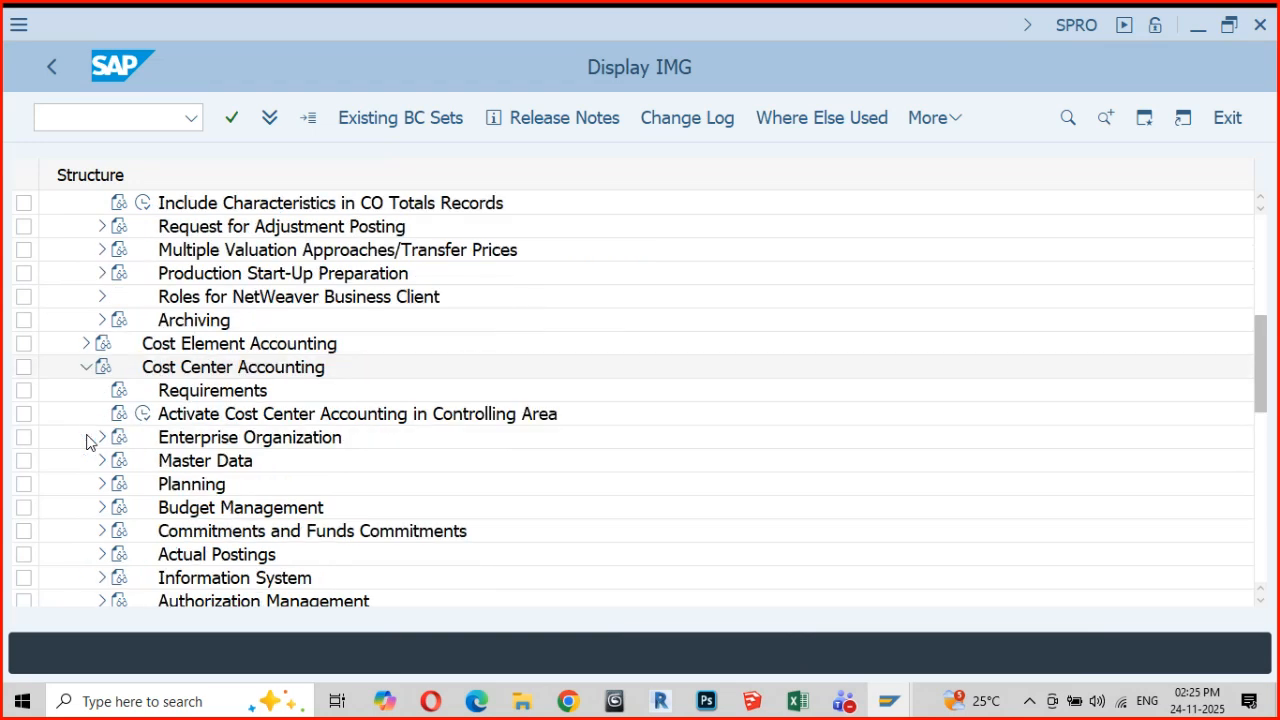
scroll(126, 484, "down", 2)
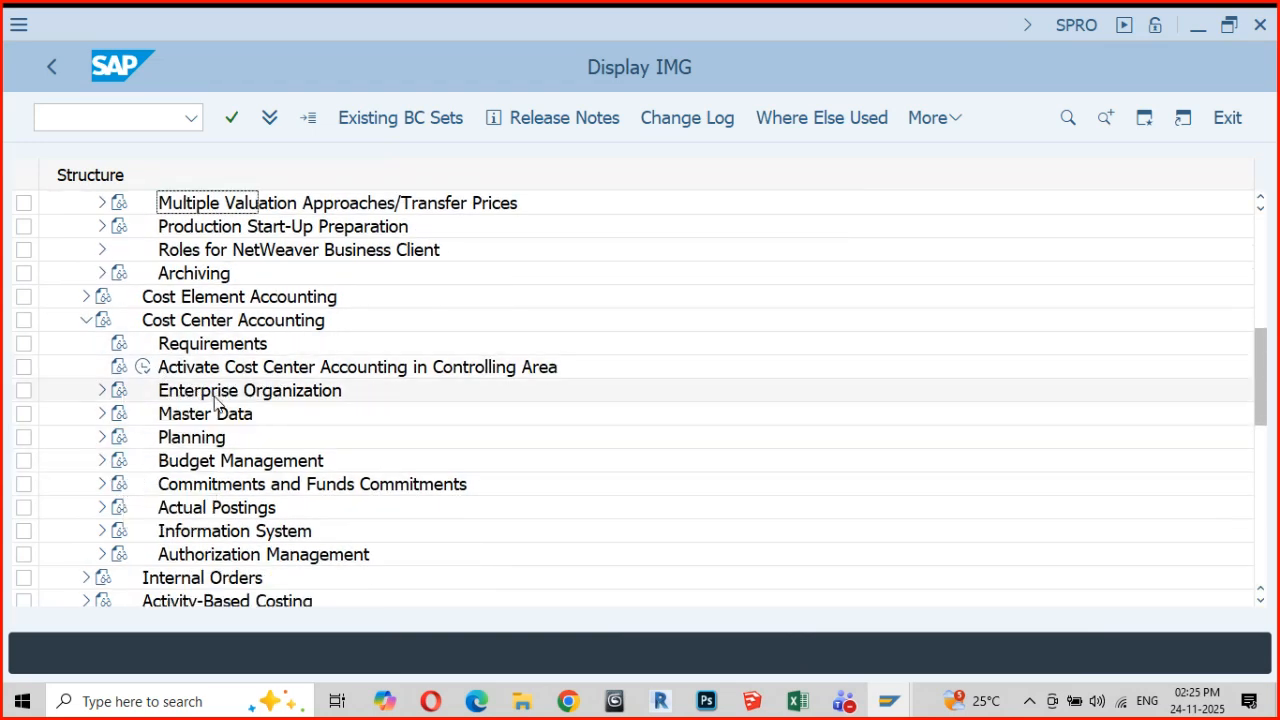
left_click(102, 416)
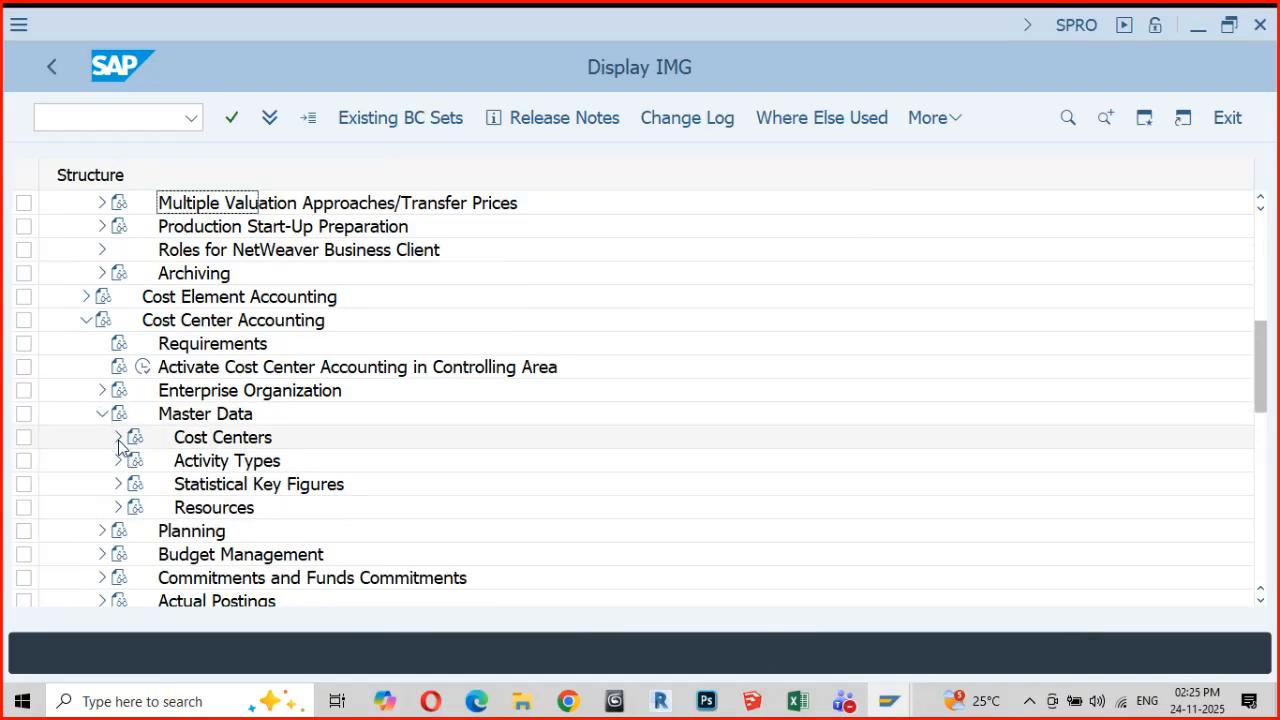
left_click(118, 439)
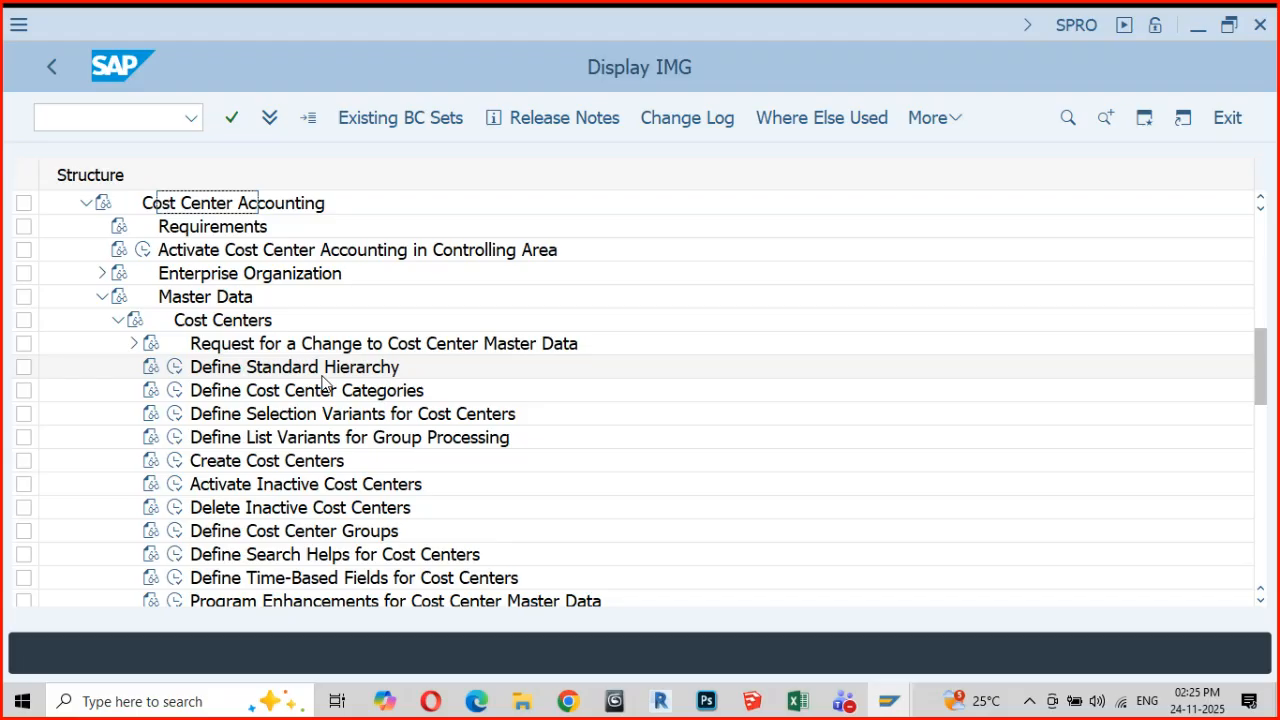
Switch to the StatusICAI workbook in Excel and enter "Direct CCtrs" in cell B248 and "Indirect CCtrs" in B249
left_click(797, 703)
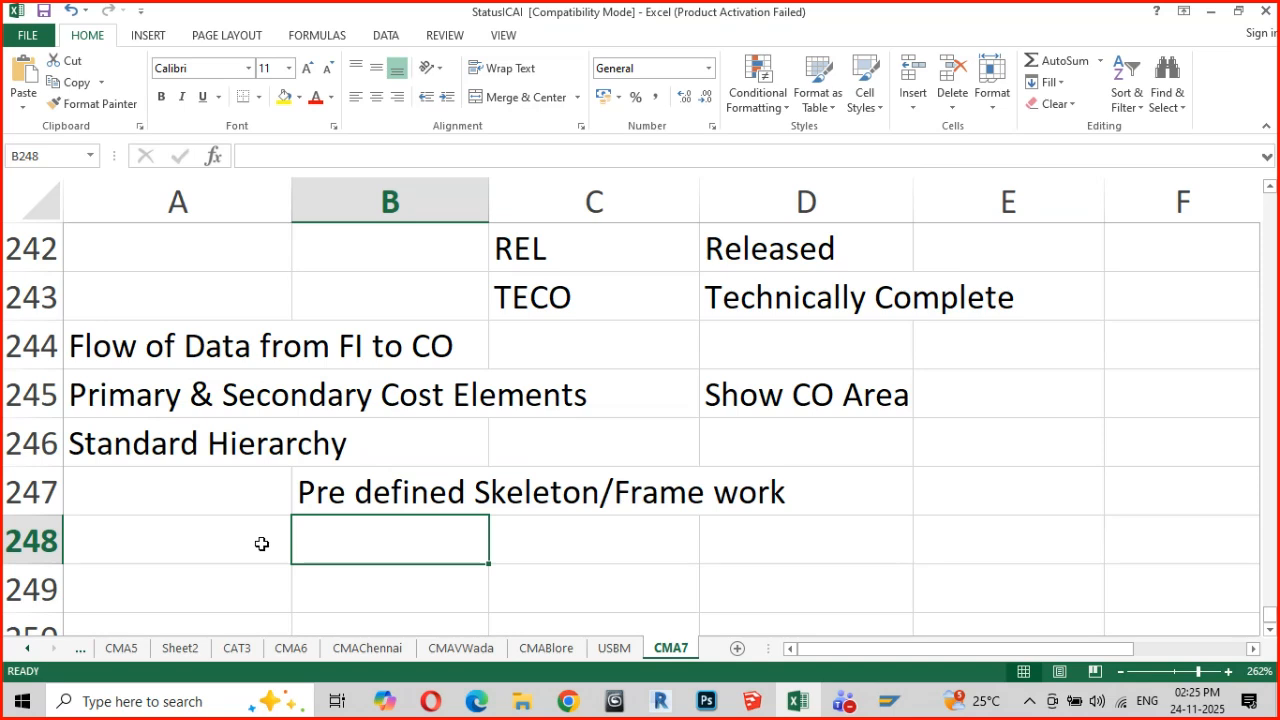
type("Direct")
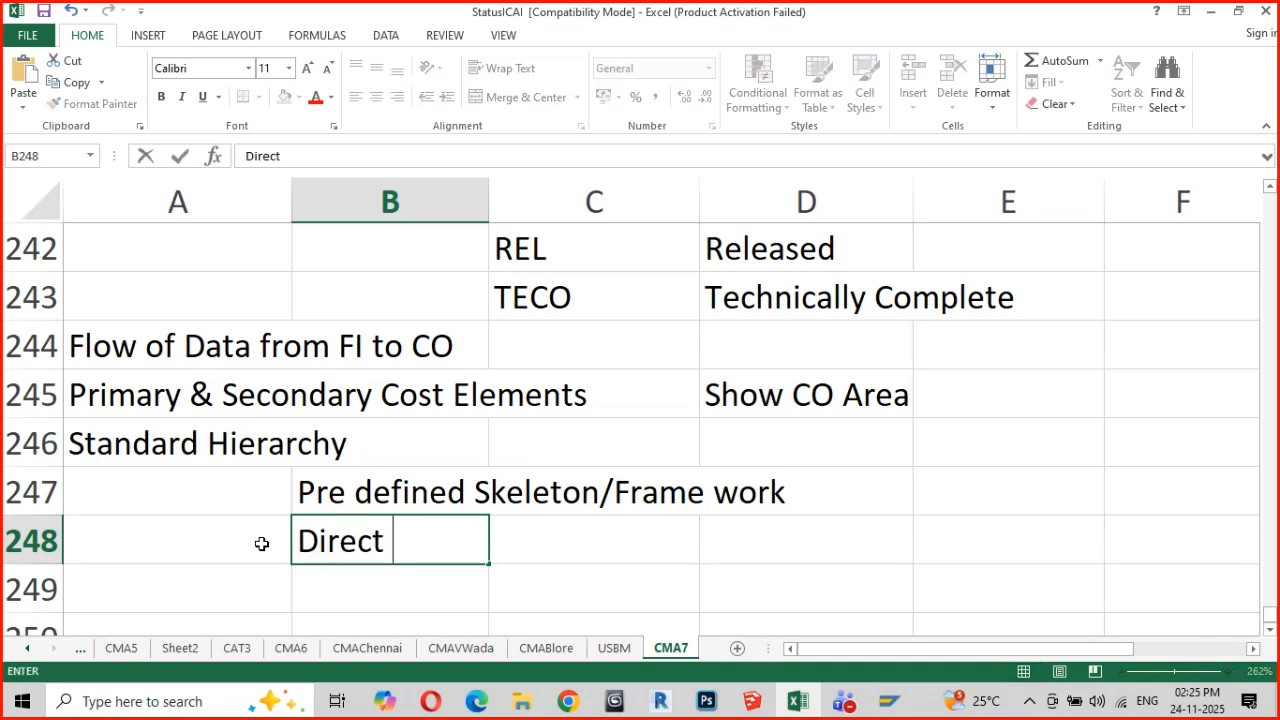
type(" CCtrs")
key("Return")
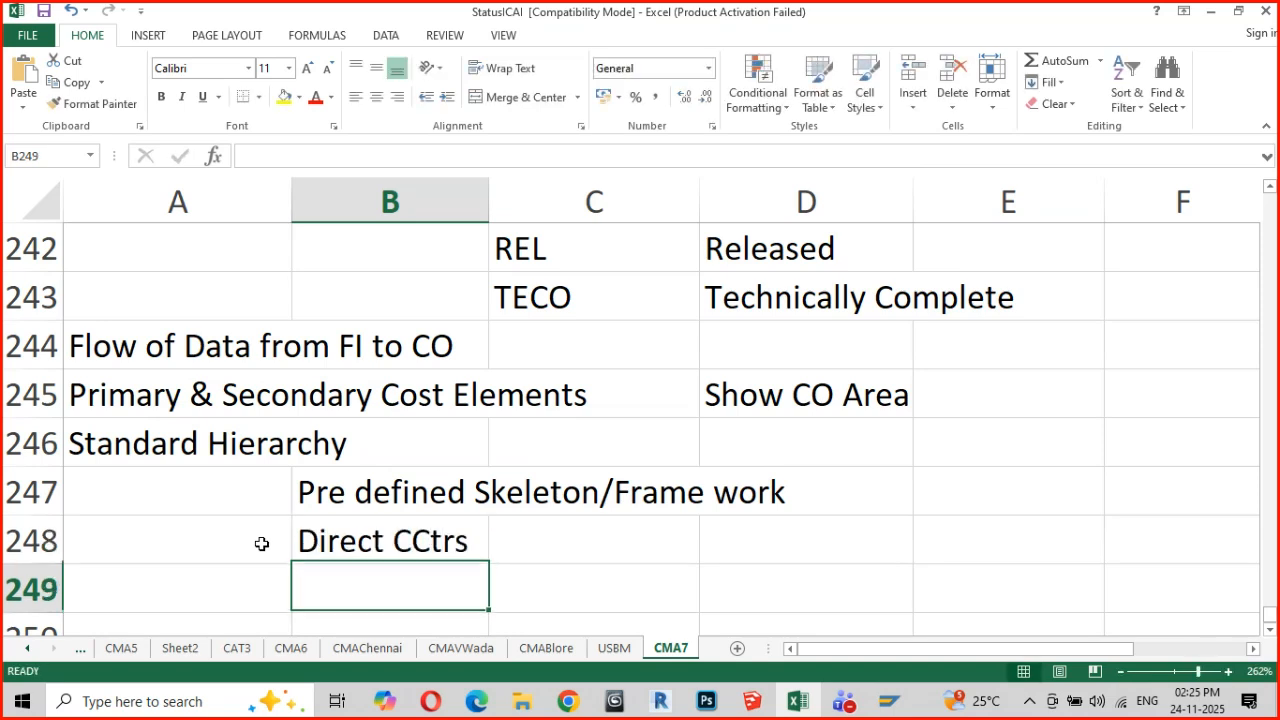
type("Indirect ")
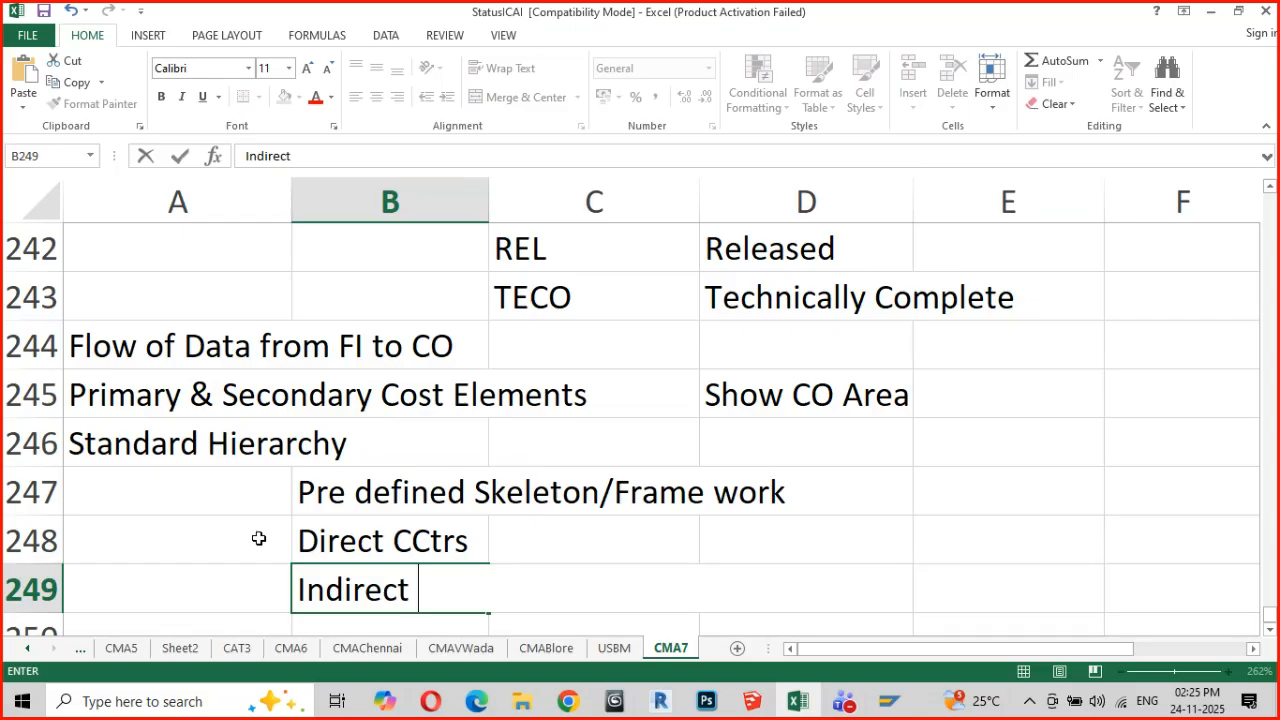
type("CCTs")
key("BackSpace")
key("BackSpace")
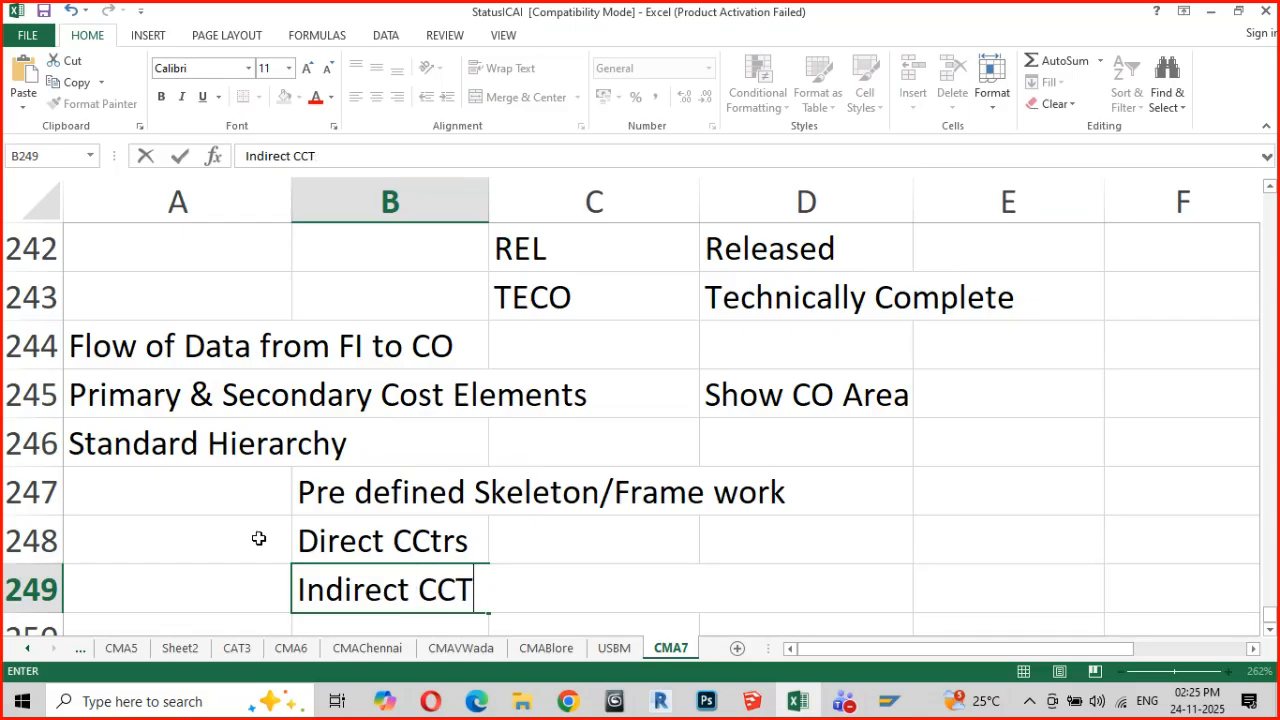
type("trs")
key("Return")
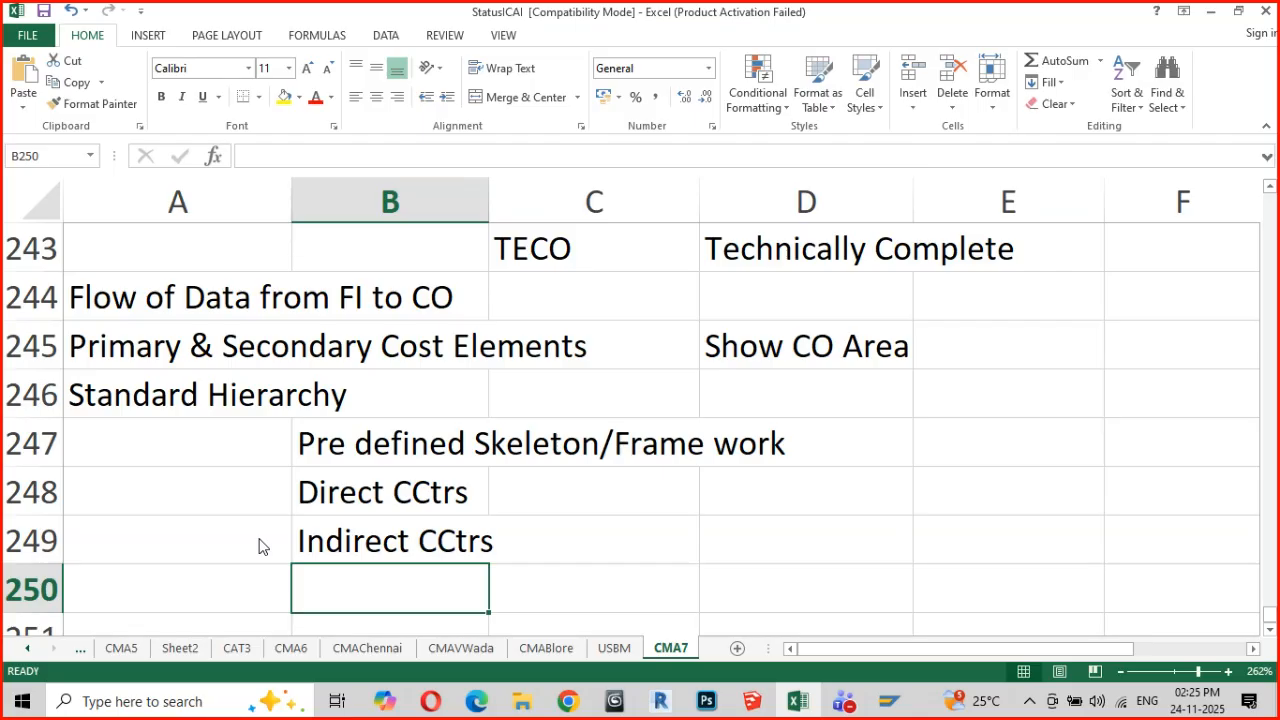
Move the "Indirect CCtrs" entry from cell B249 down to B251 to make room beneath Direct CCtrs
key("Up")
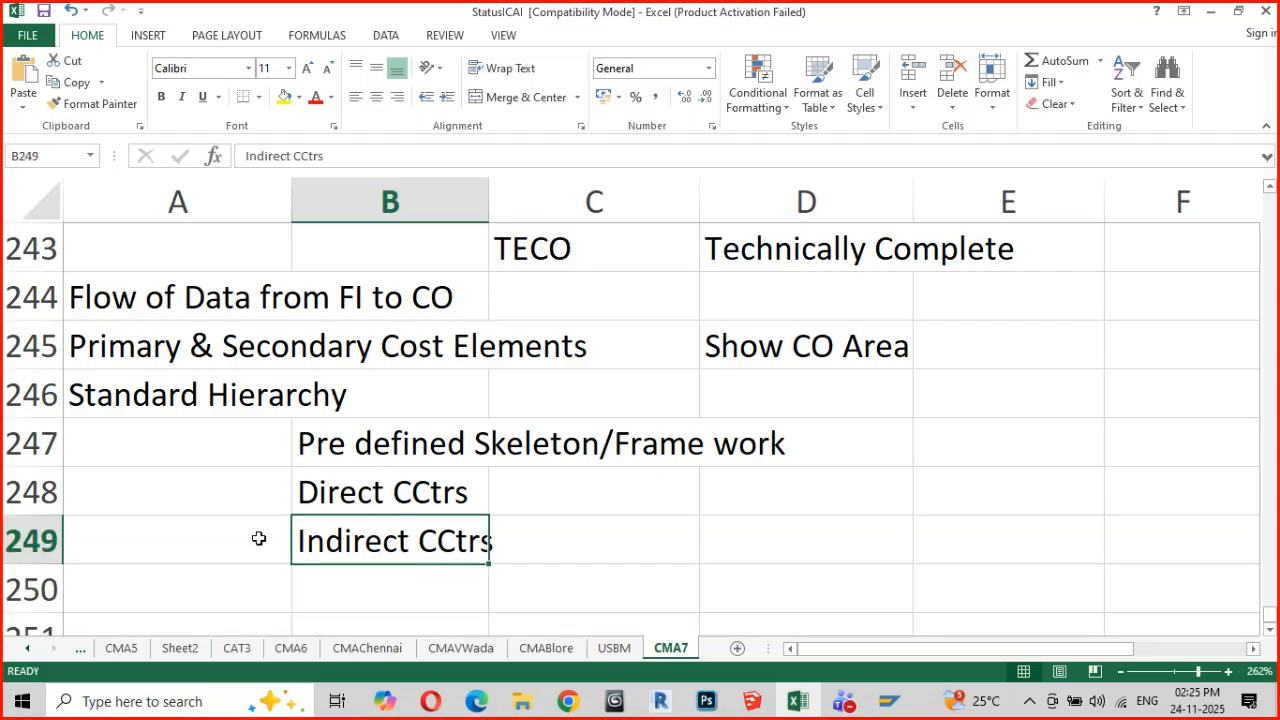
key("ctrl+c")
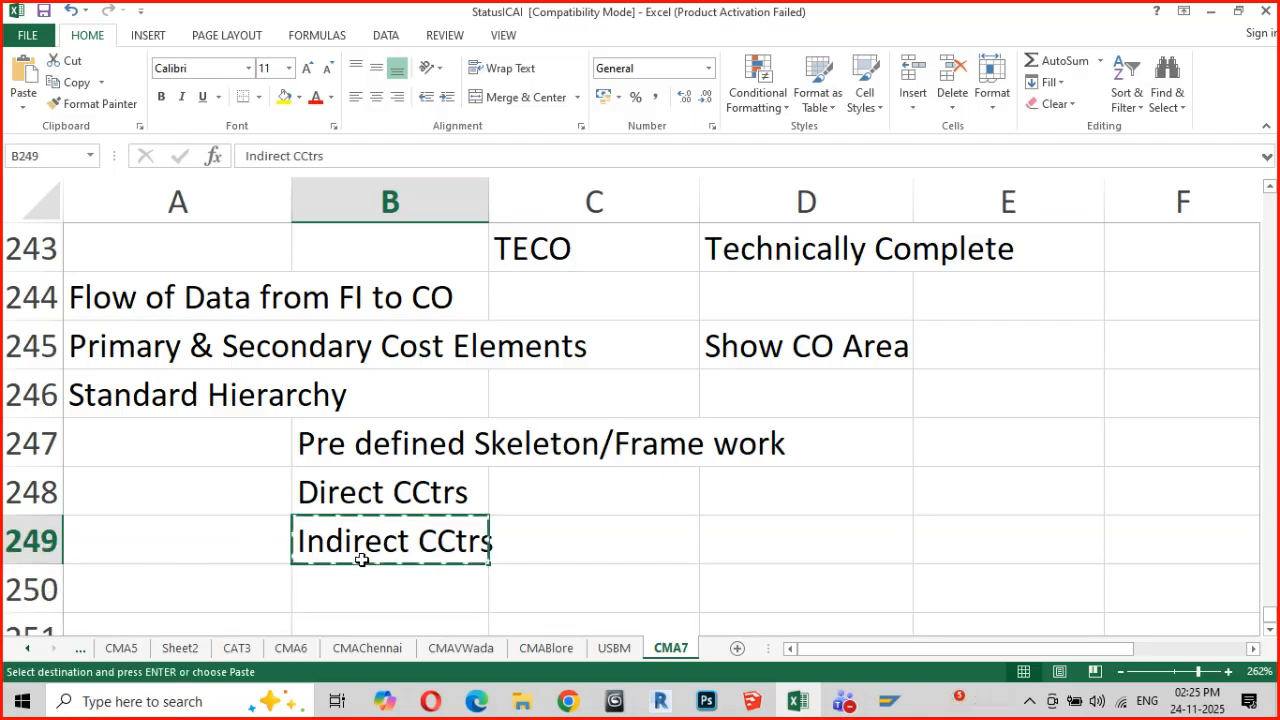
scroll(358, 560, "down", 4)
scroll(354, 506, "up", 2)
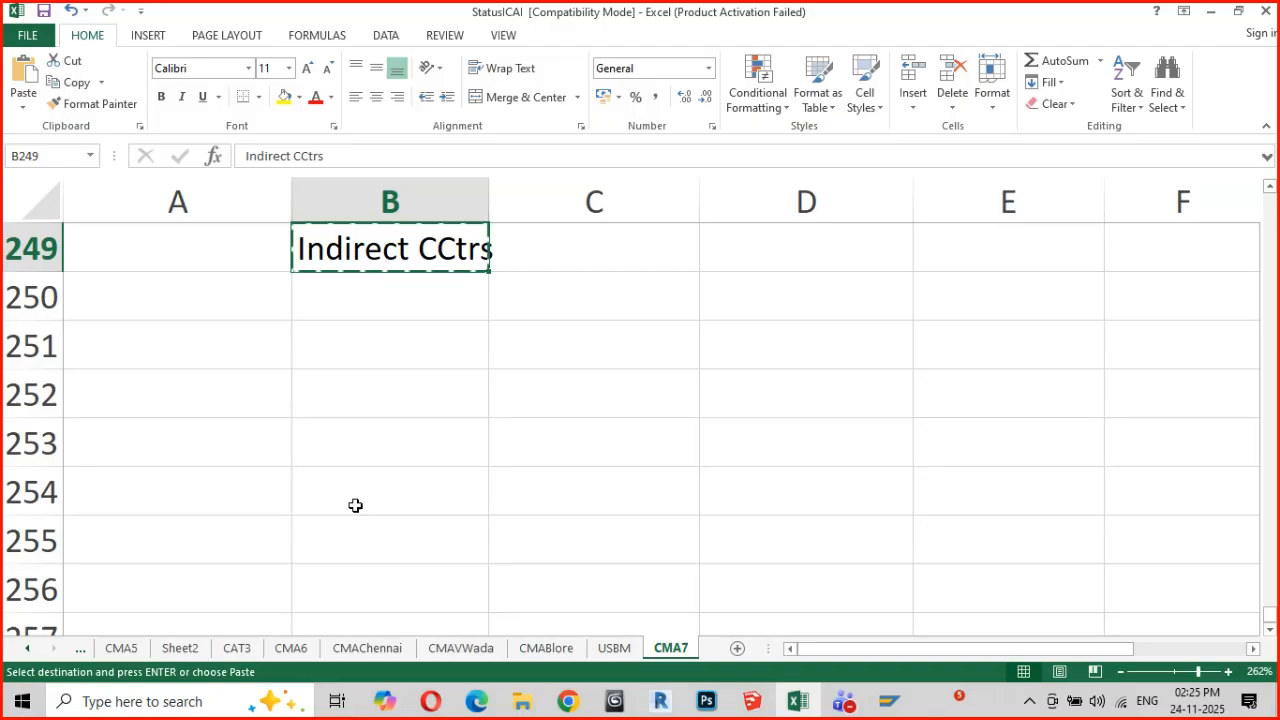
left_click(349, 339)
key("ctrl+v")
scroll(380, 394, "up", 4)
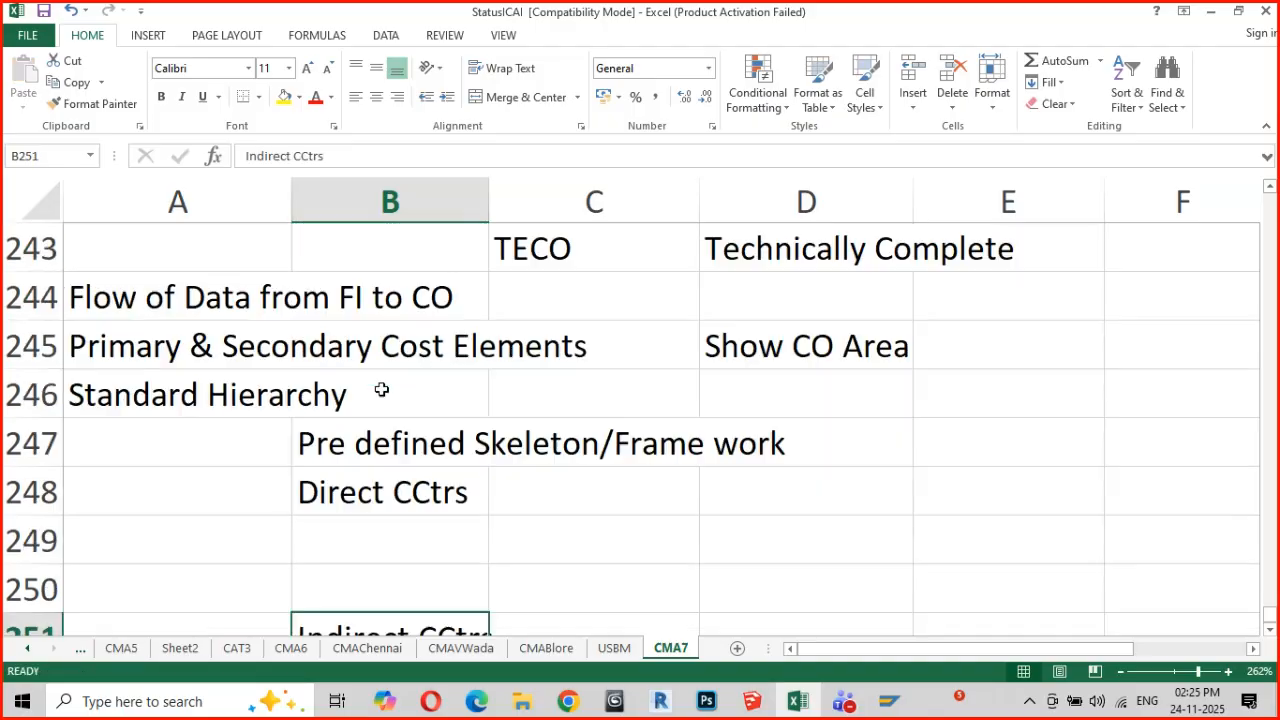
scroll(398, 415, "down", 1)
scroll(398, 415, "down", 1)
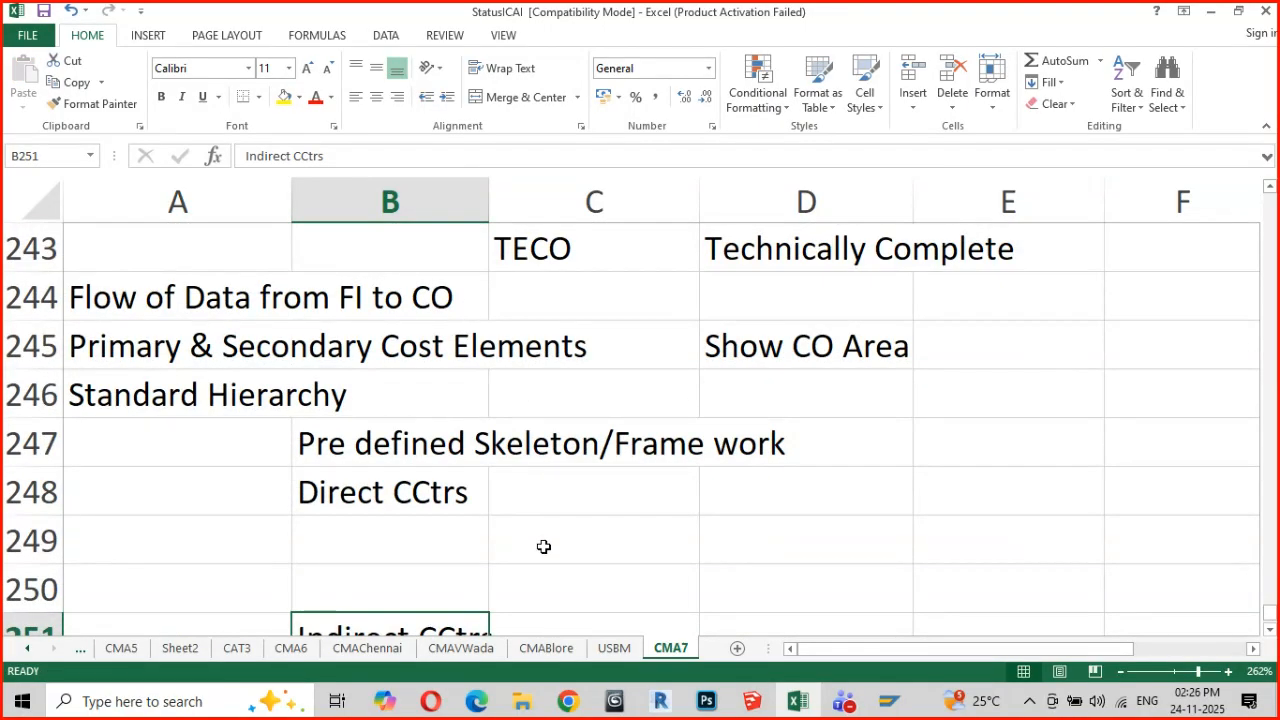
List "Assembly" in cell C249 and "Painting" in C250 as cost centers under Direct CCtrs
left_click(543, 546)
type("Assembly")
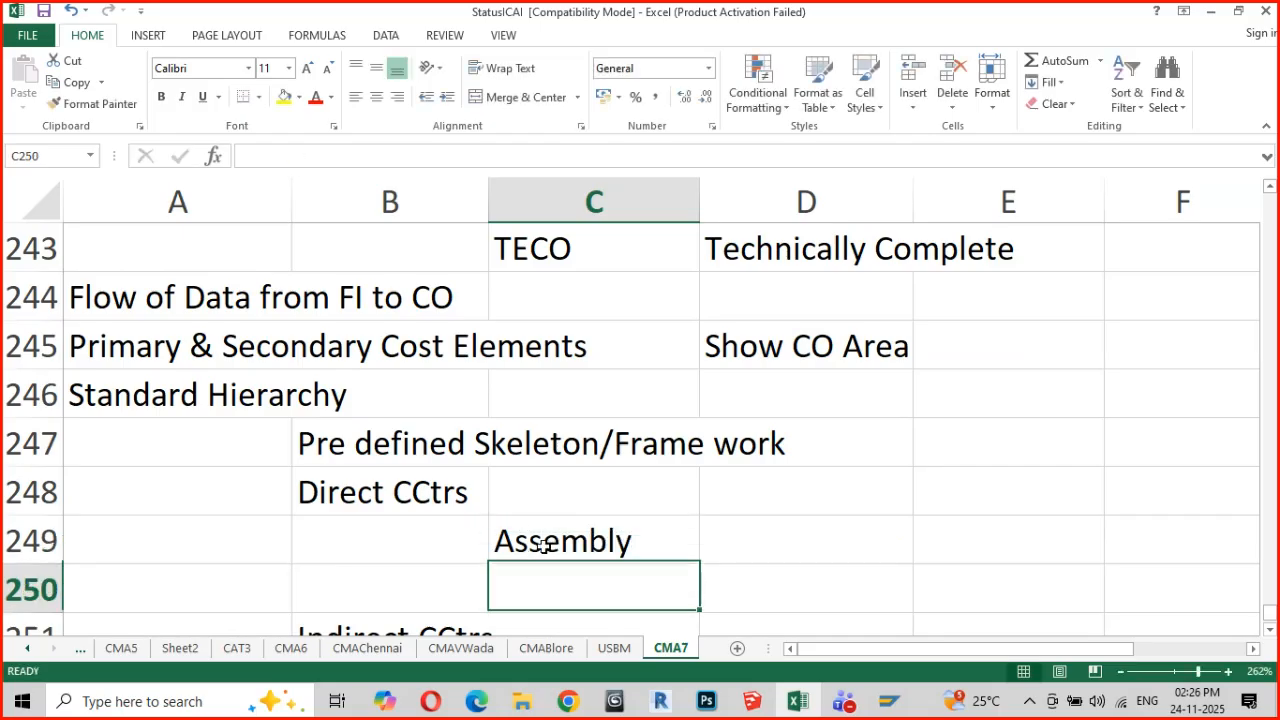
key("Return")
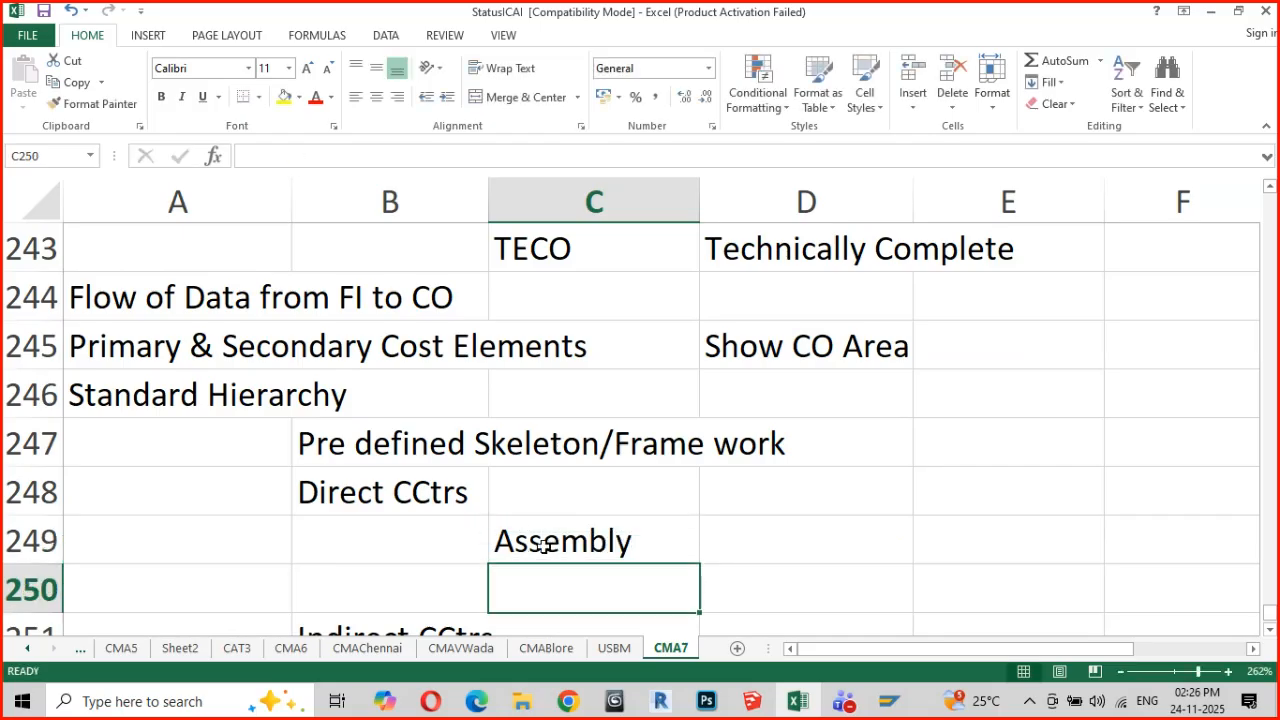
type("Painting")
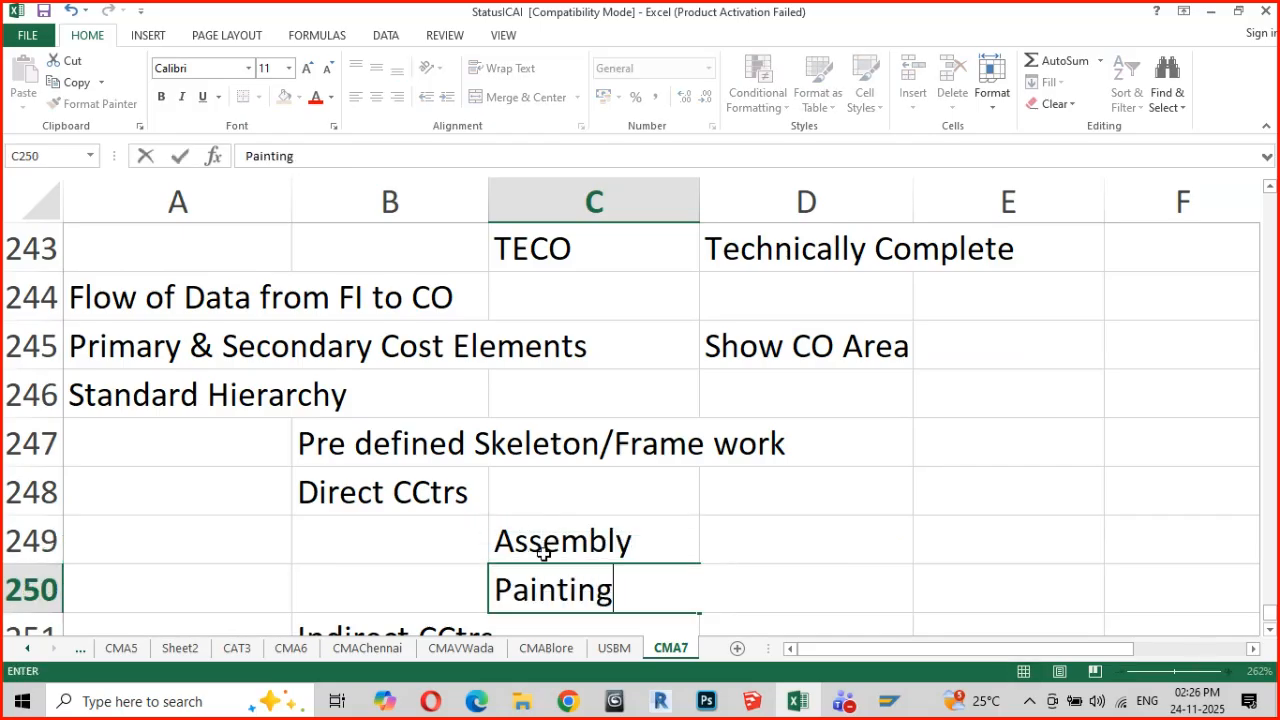
key("Return")
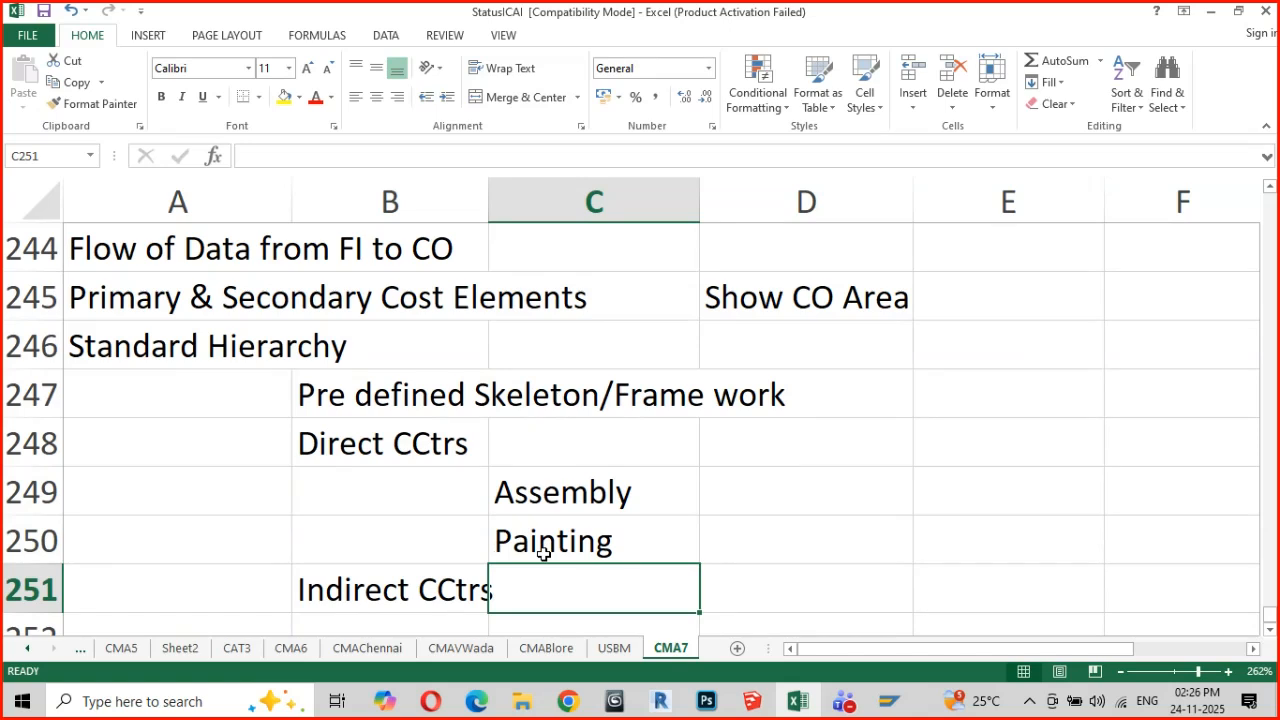
Move the "Indirect CCtrs" entry from cell B251 down to B254
left_click(411, 588)
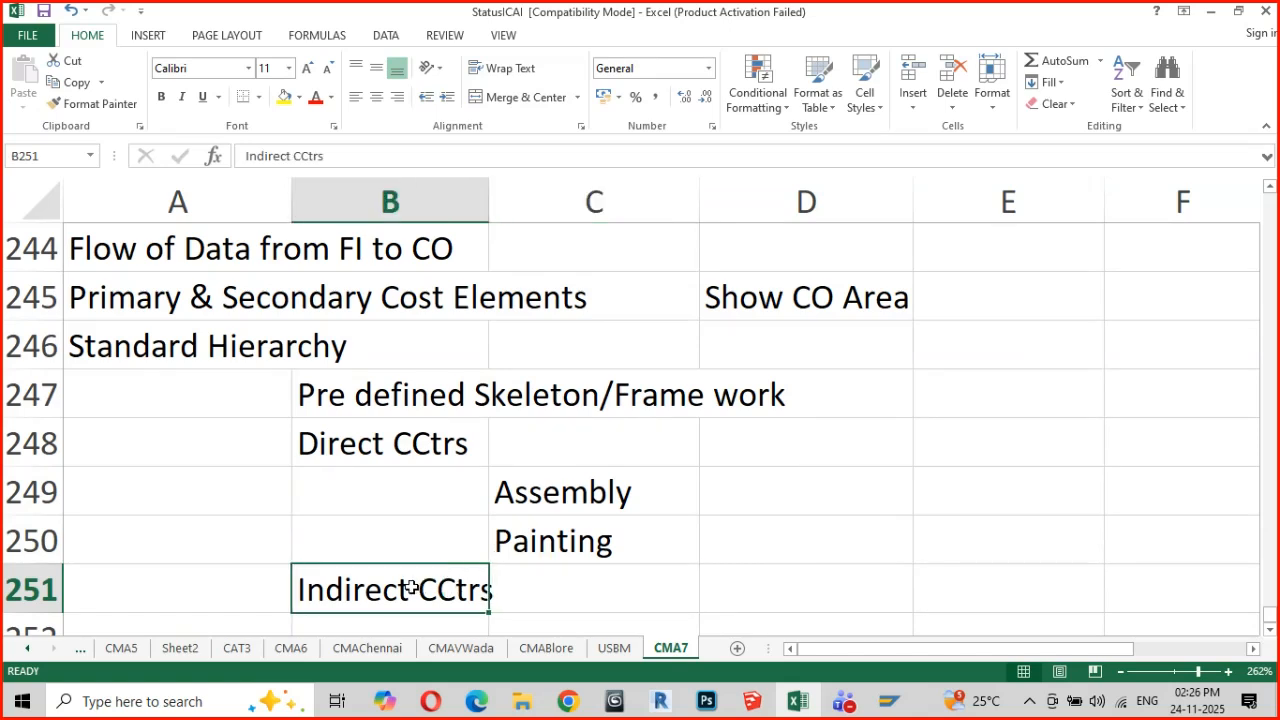
key("ctrl+c")
key("Down")
key("Down")
key("Down")
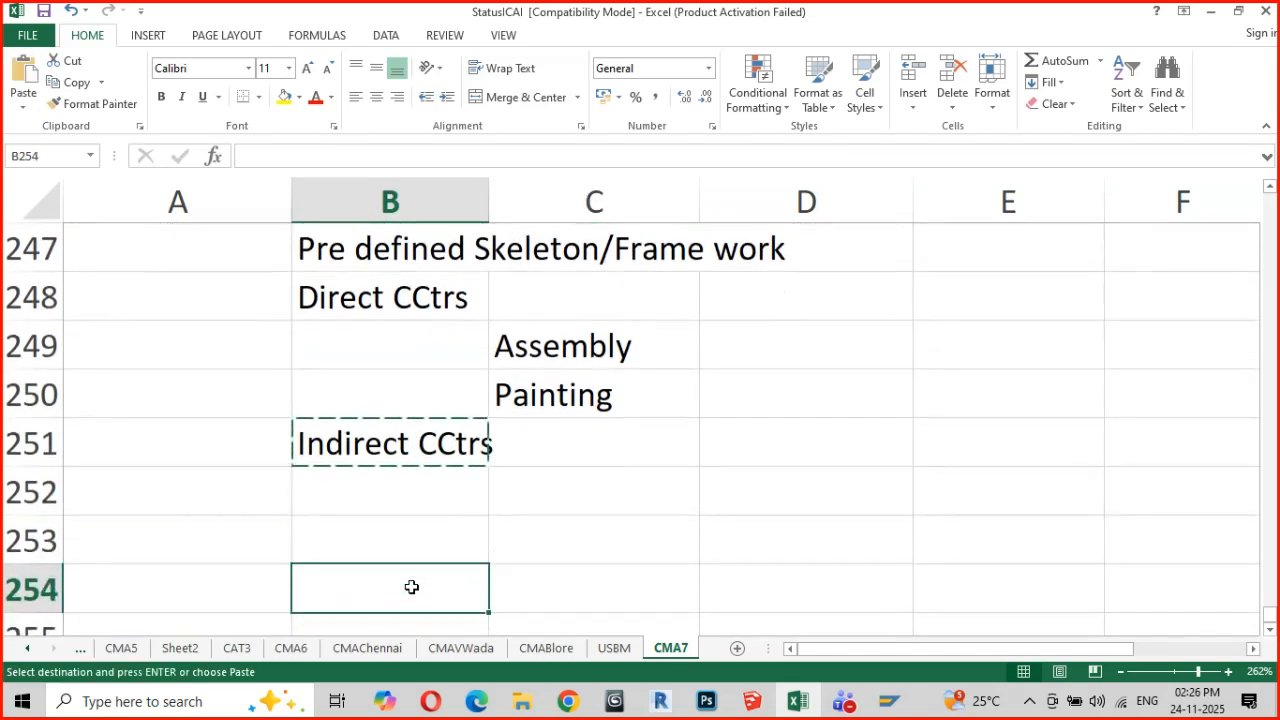
key("ctrl+v")
Add "Milling" in cell C251 and "Production" in C252 to the direct cost center list
left_click(554, 441)
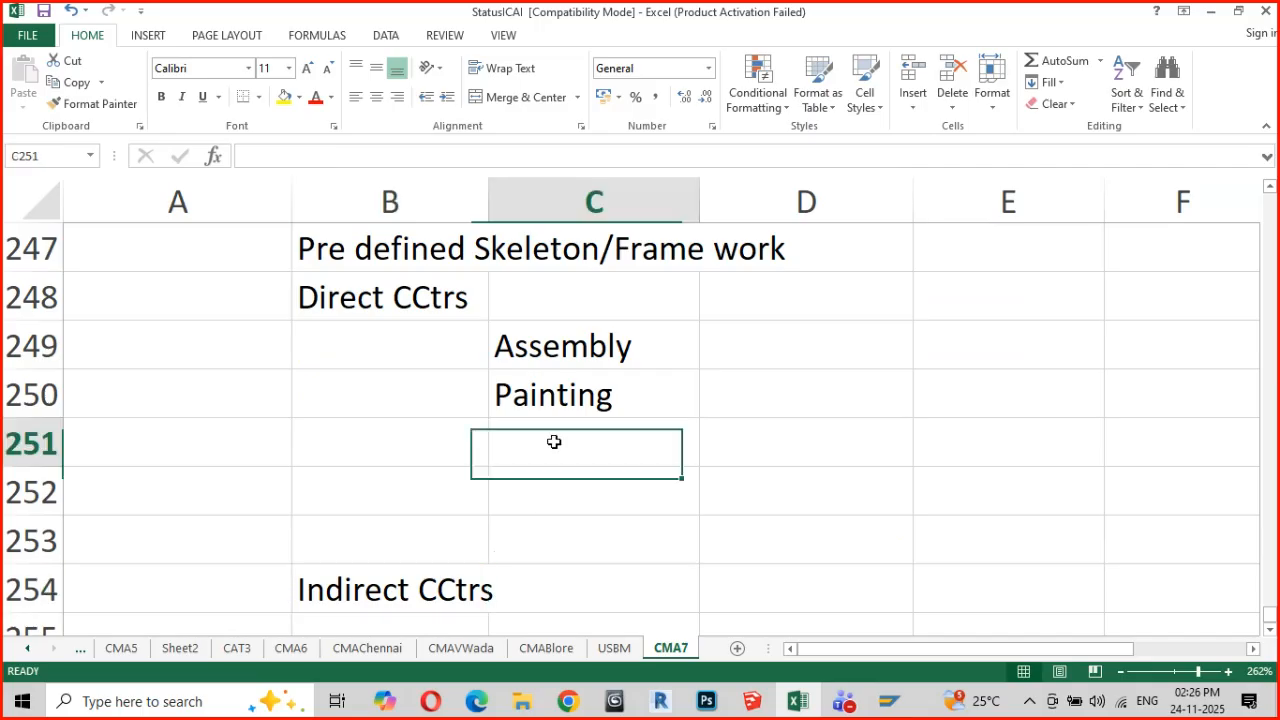
type("Milling")
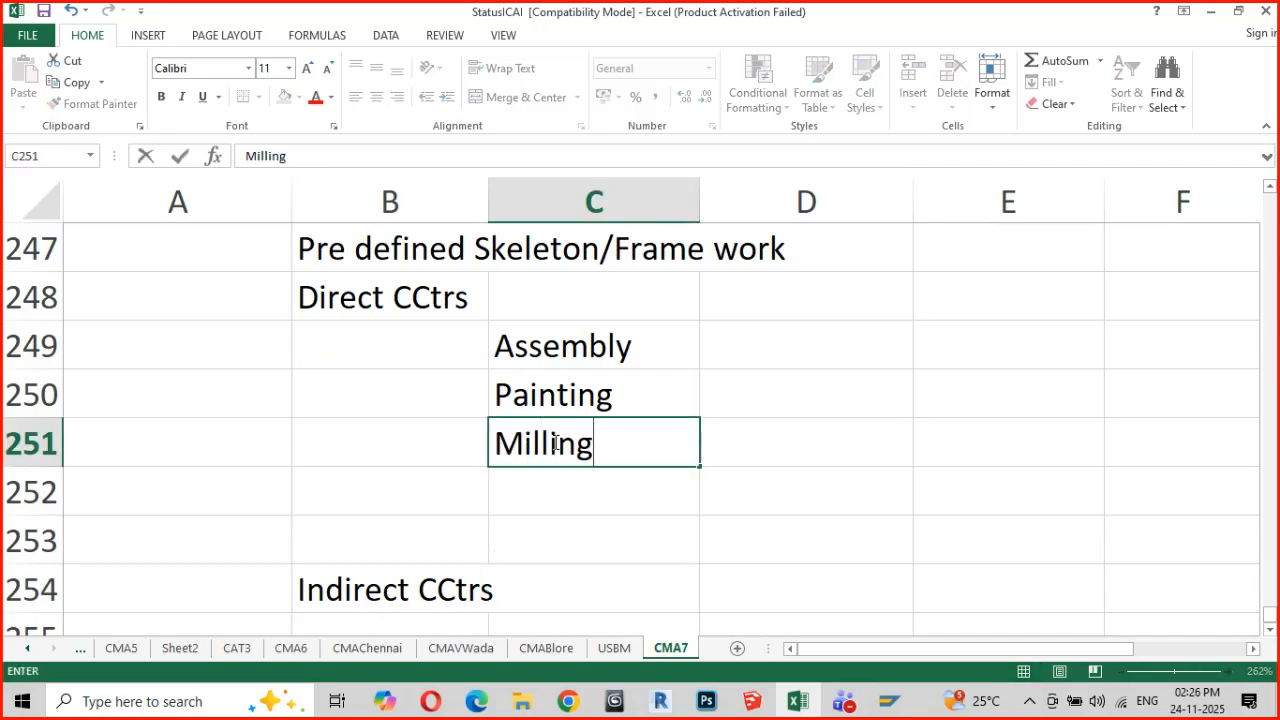
key("Return")
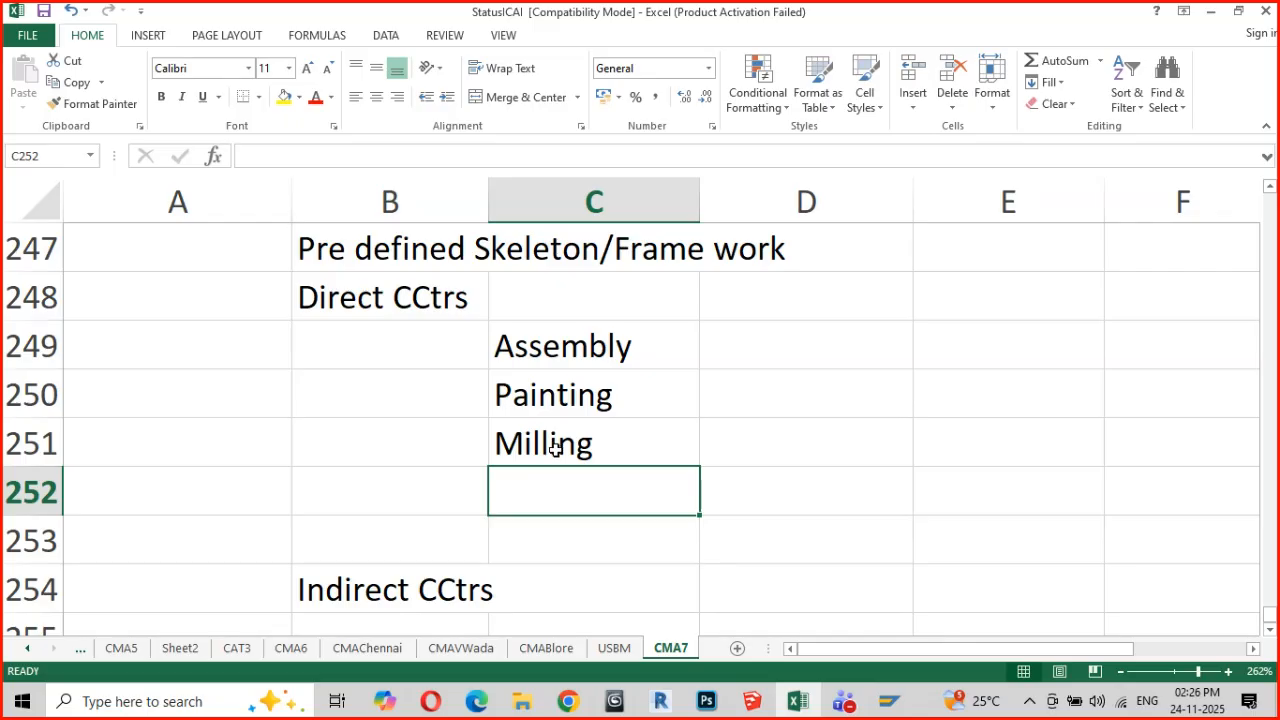
type("Proc")
key("BackSpace")
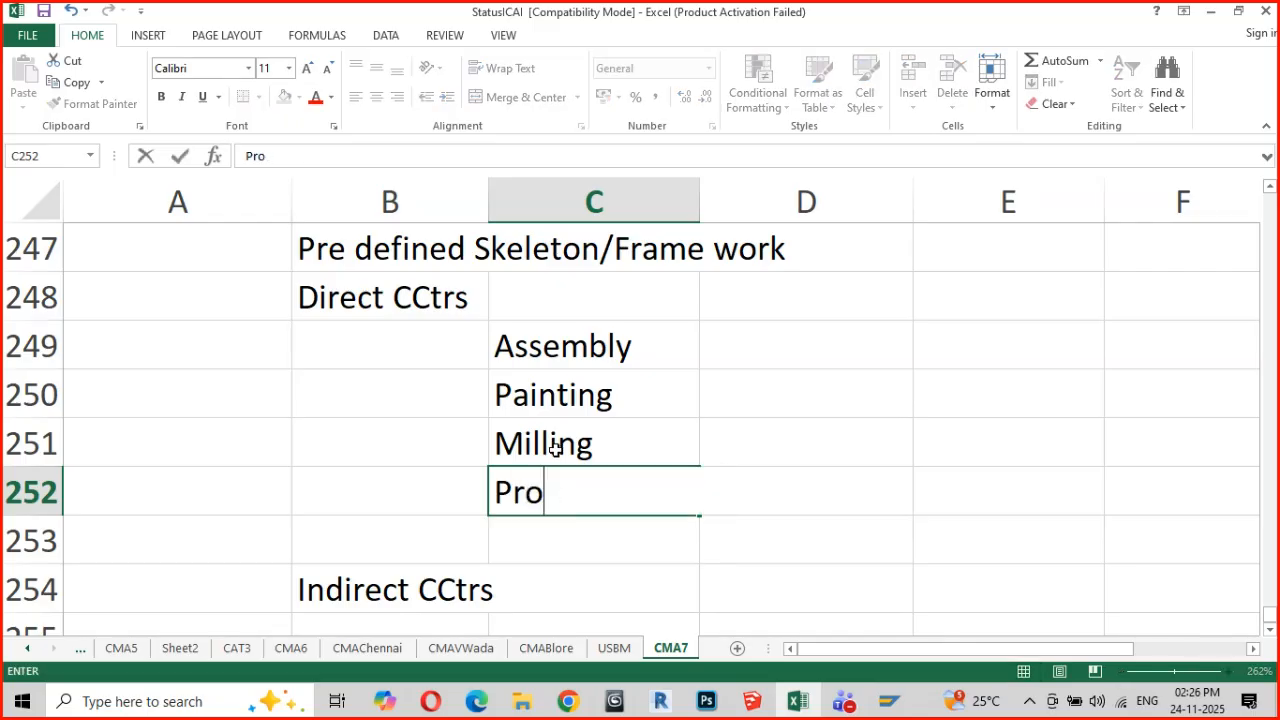
type("duction")
key("Return")
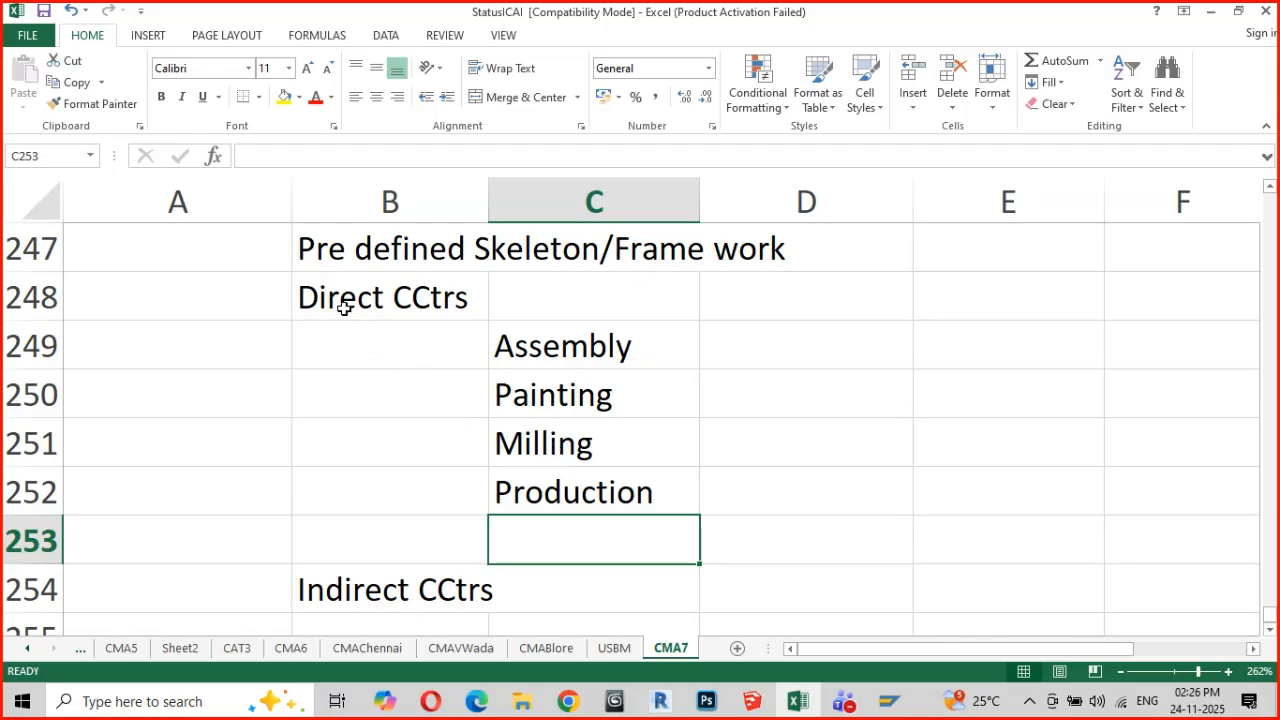
Enter "Canteen" in cell C255 as the first cost center under Indirect CCtrs
left_click_drag(451, 340, 618, 484)
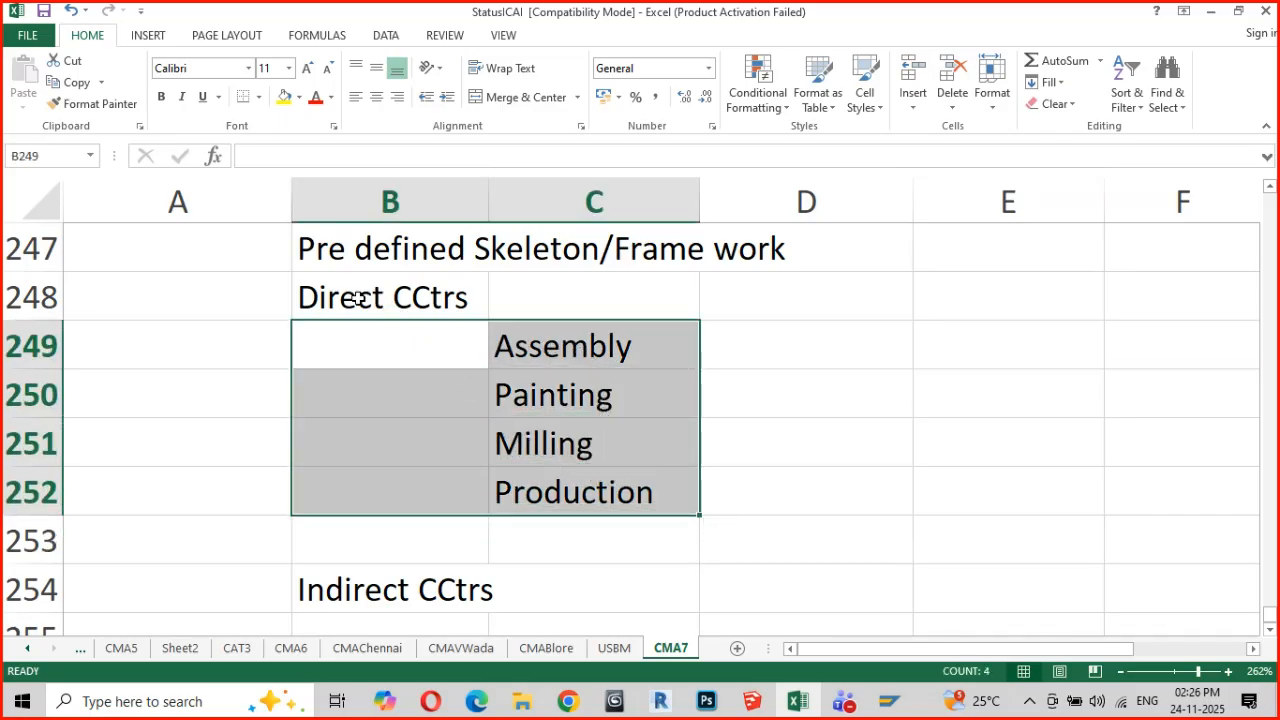
left_click(327, 299)
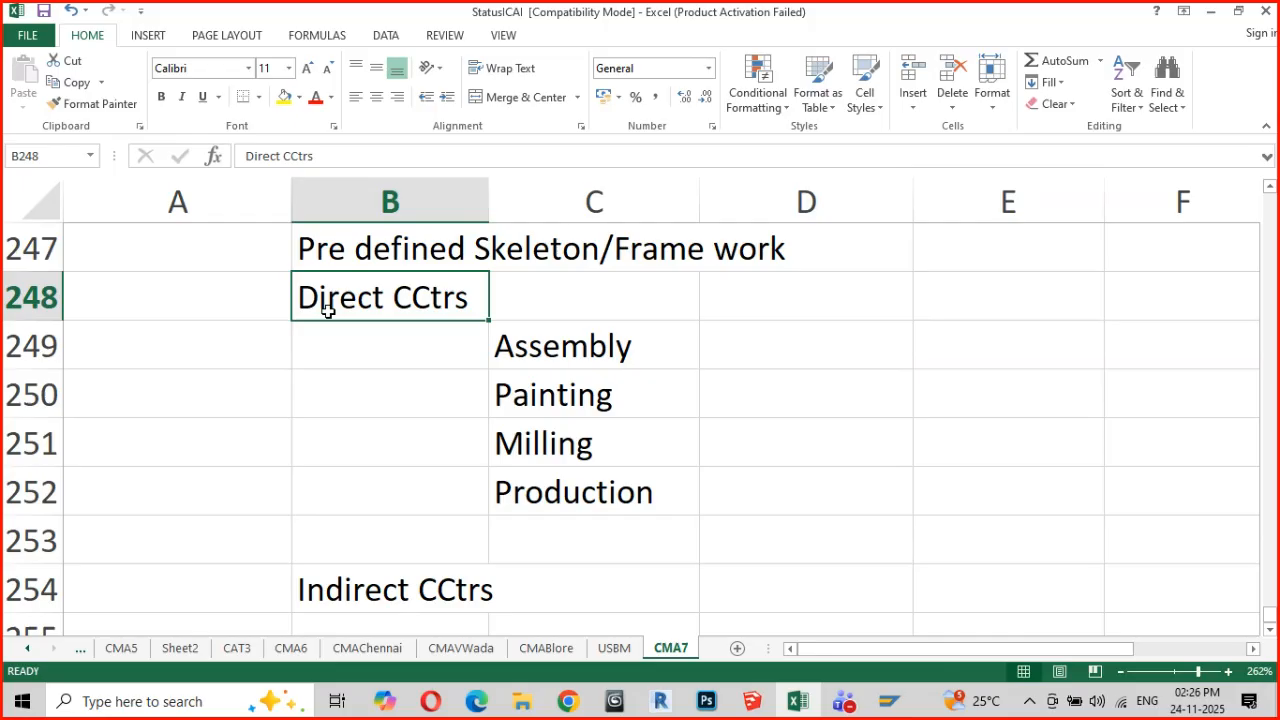
left_click(381, 597)
scroll(381, 597, "down", 1)
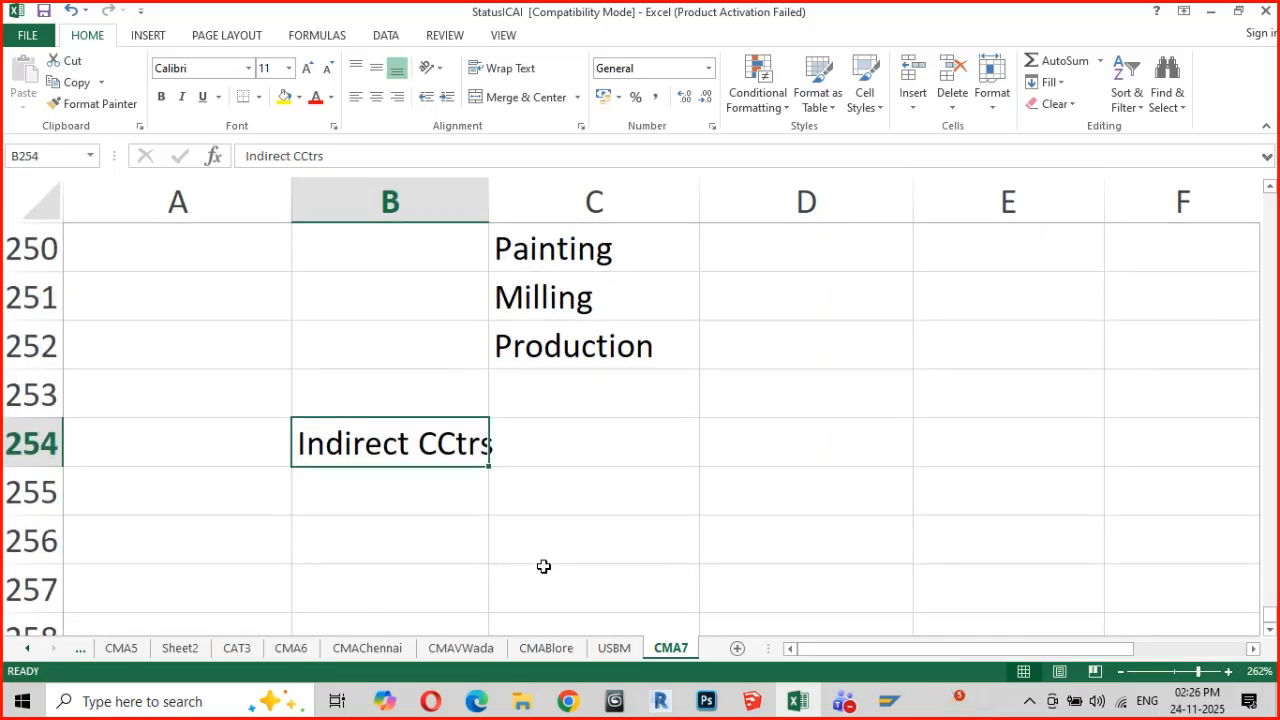
left_click(551, 505)
type("Canteen")
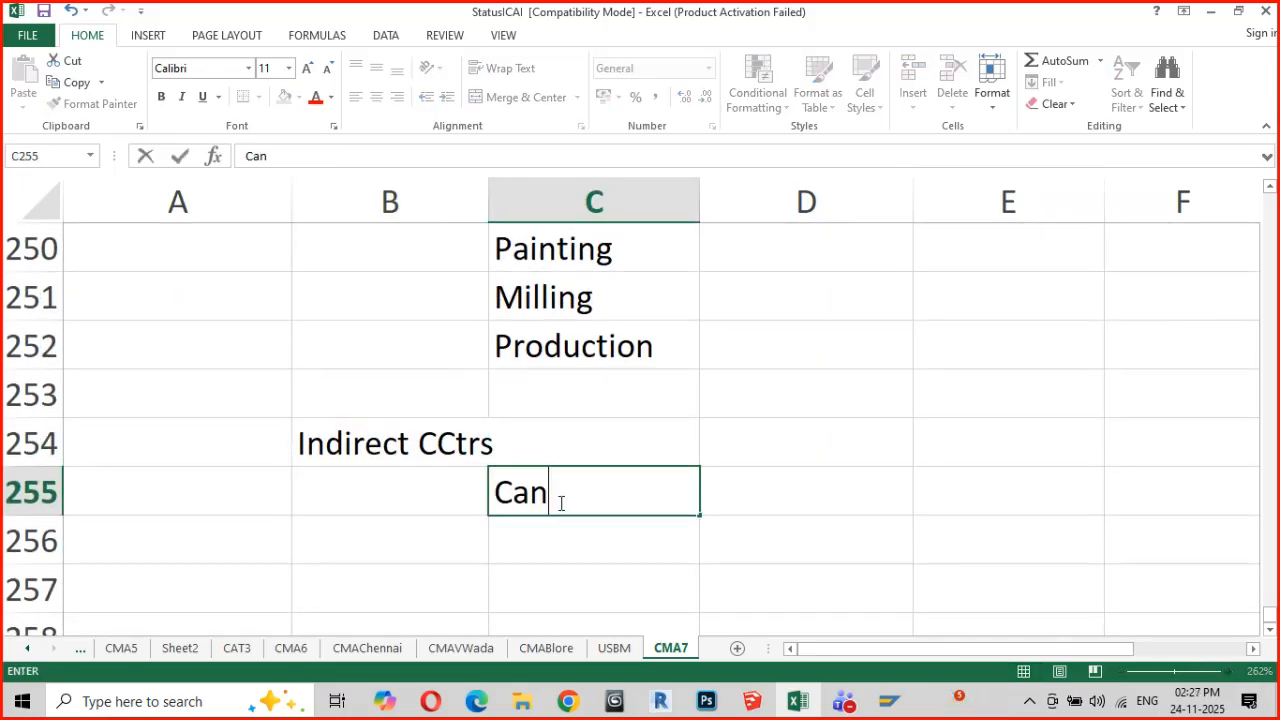
key("Return")
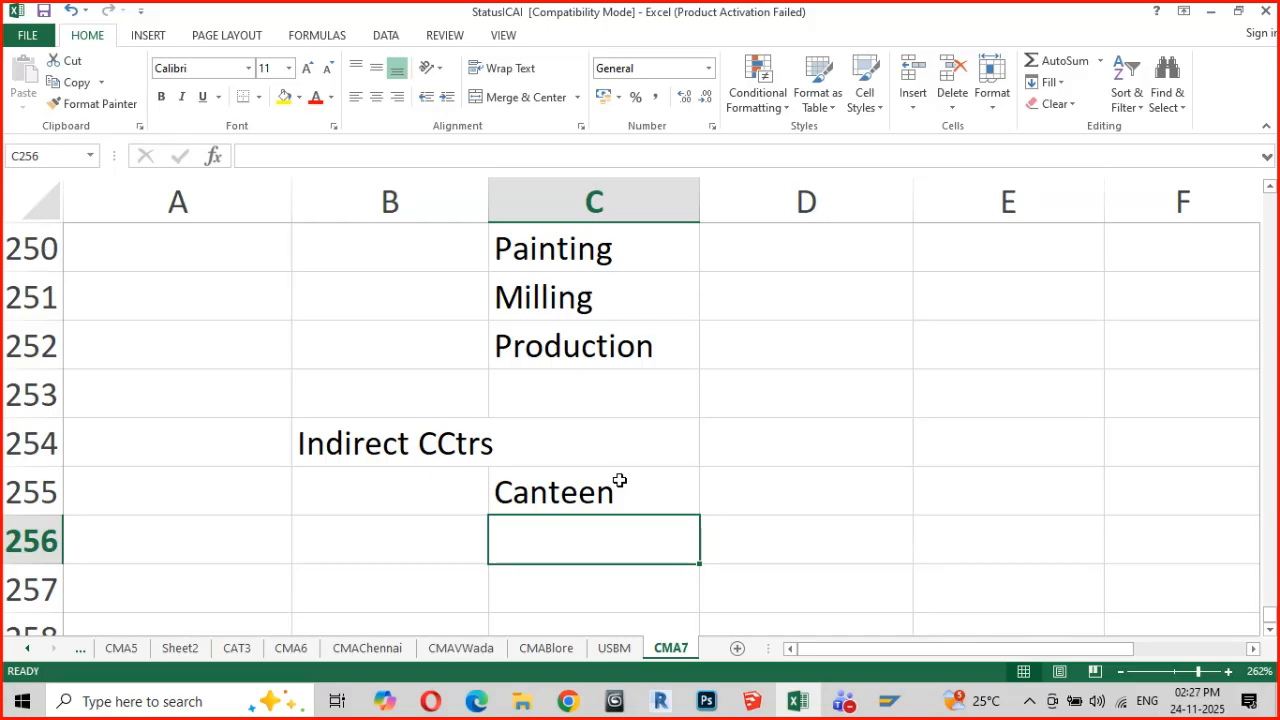
Highlight cells A248:C255 and review the direct and indirect cost center lists under the standard hierarchy
scroll(620, 480, "up", 1)
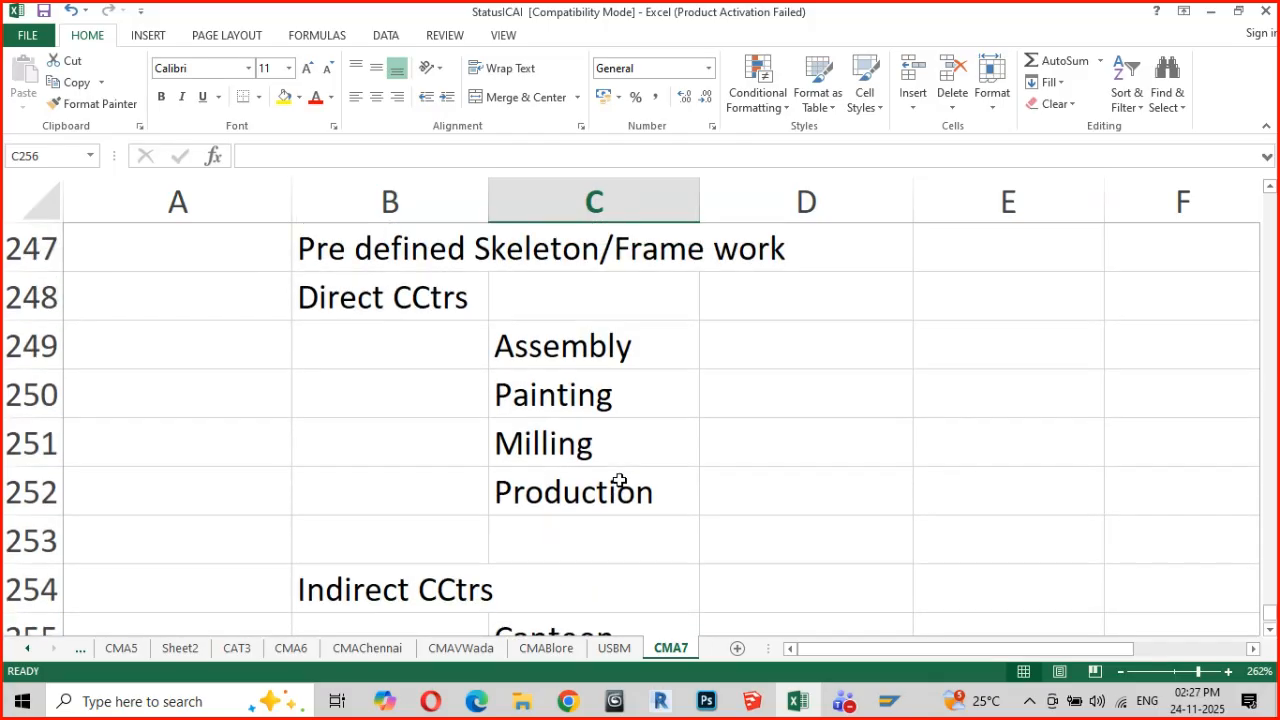
left_click_drag(259, 293, 661, 457)
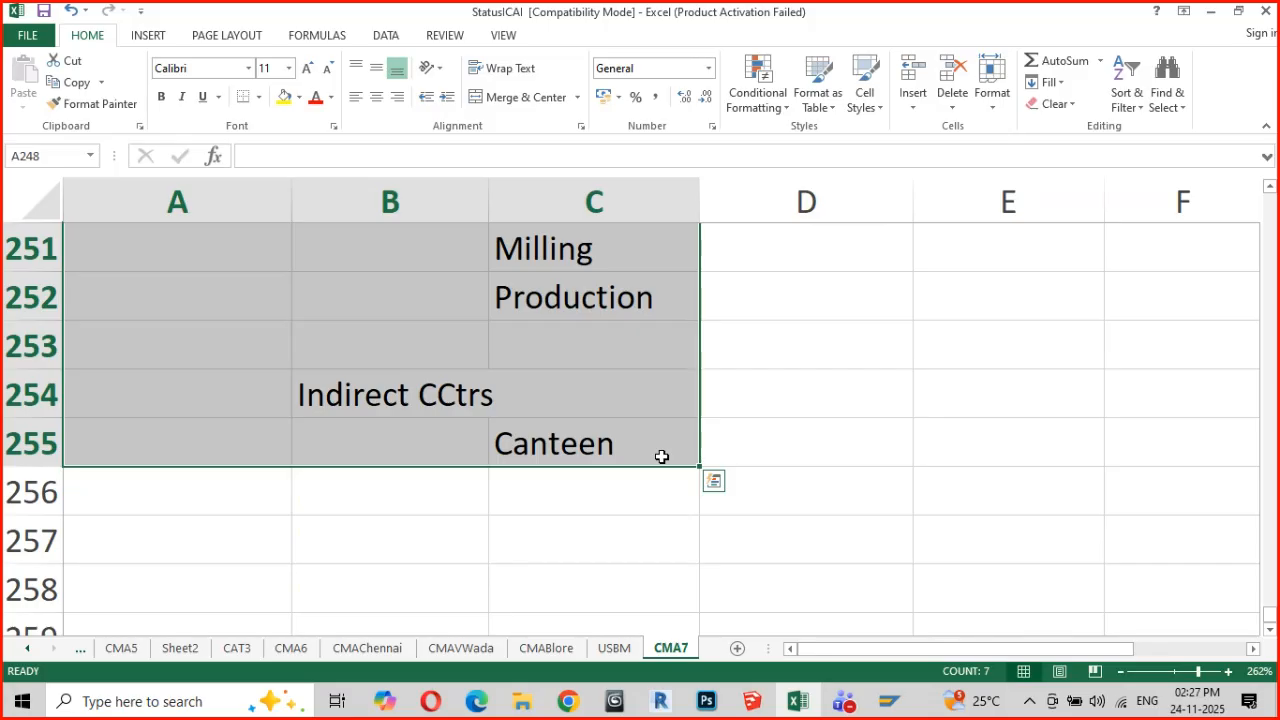
scroll(662, 456, "up", 2)
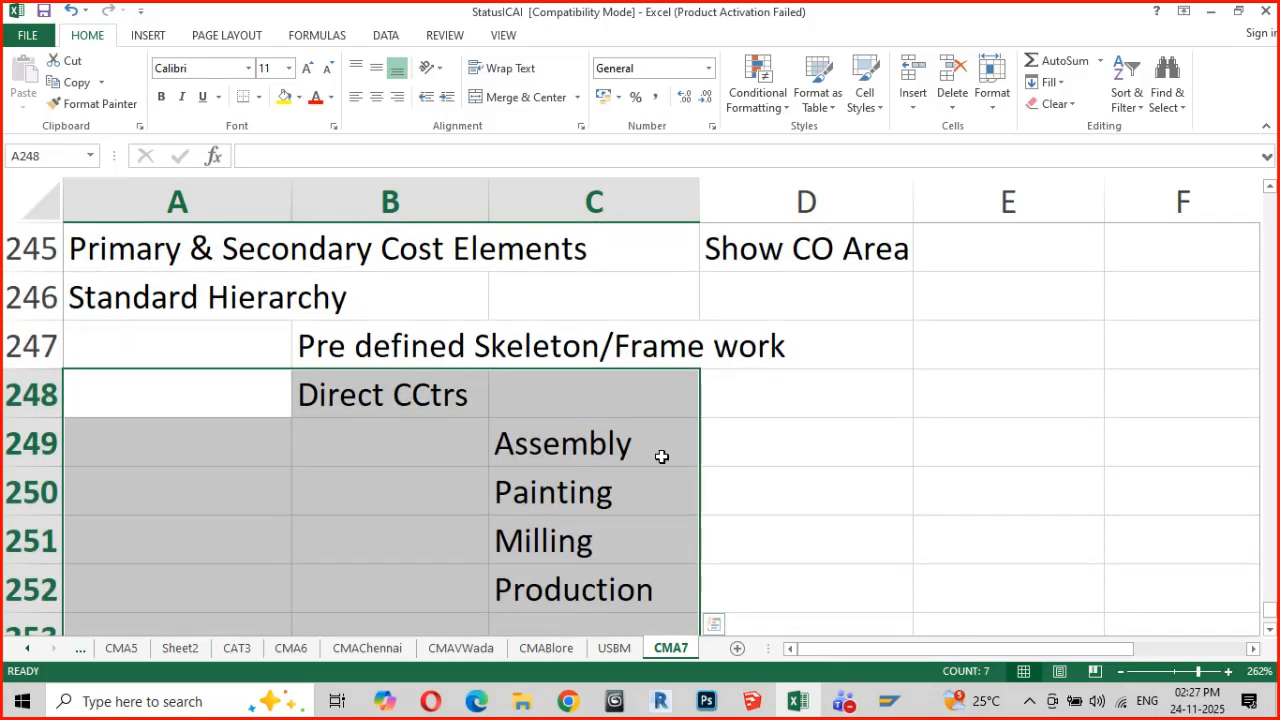
scroll(662, 456, "down", 1)
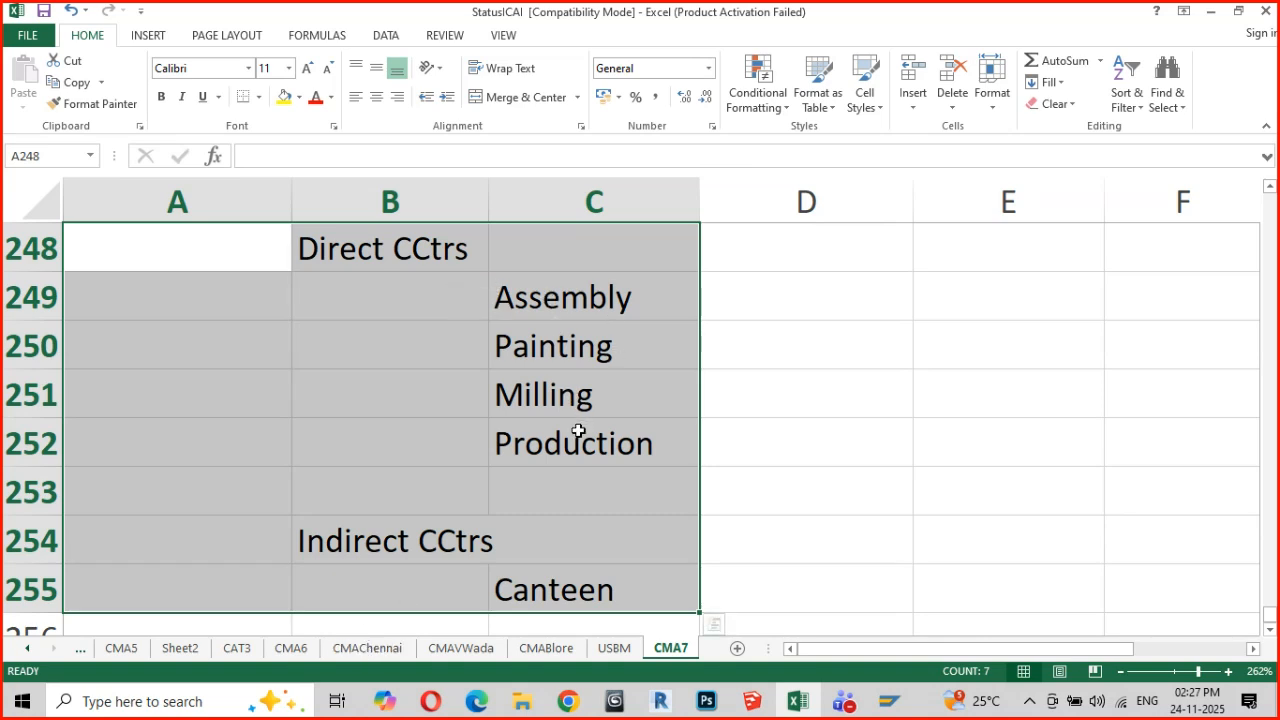
scroll(576, 451, "down", 1)
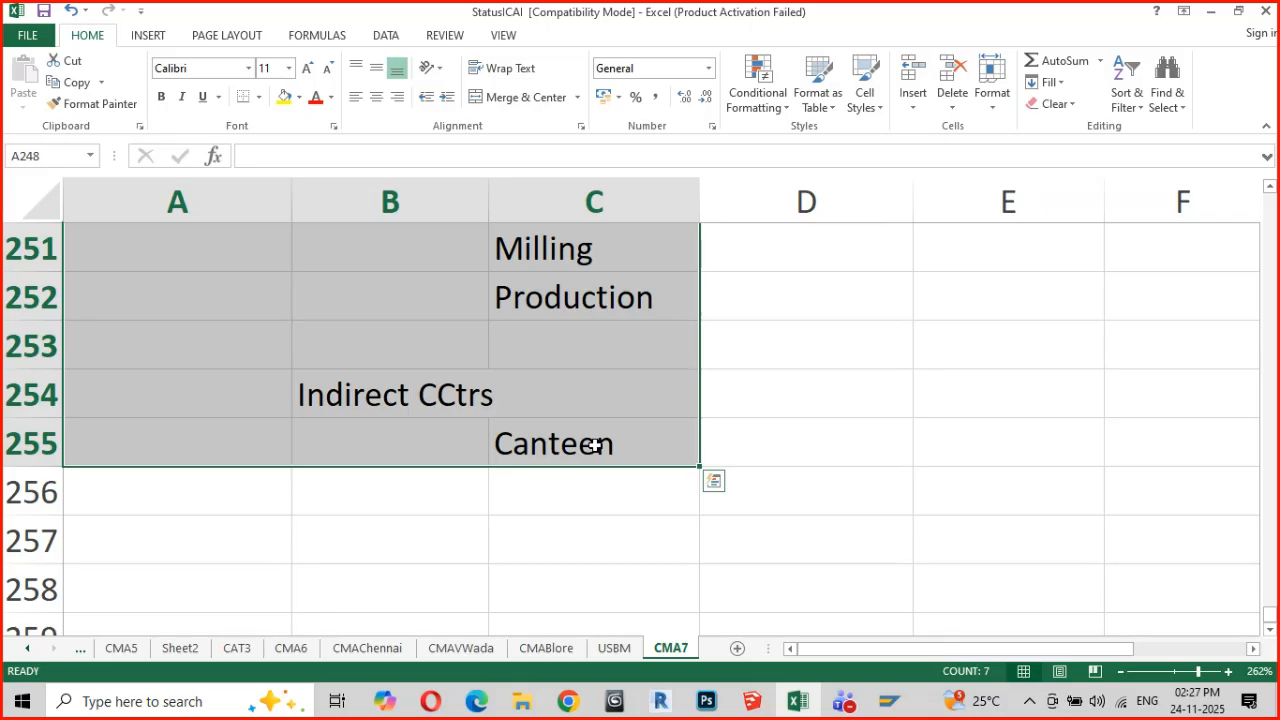
scroll(595, 445, "up", 2)
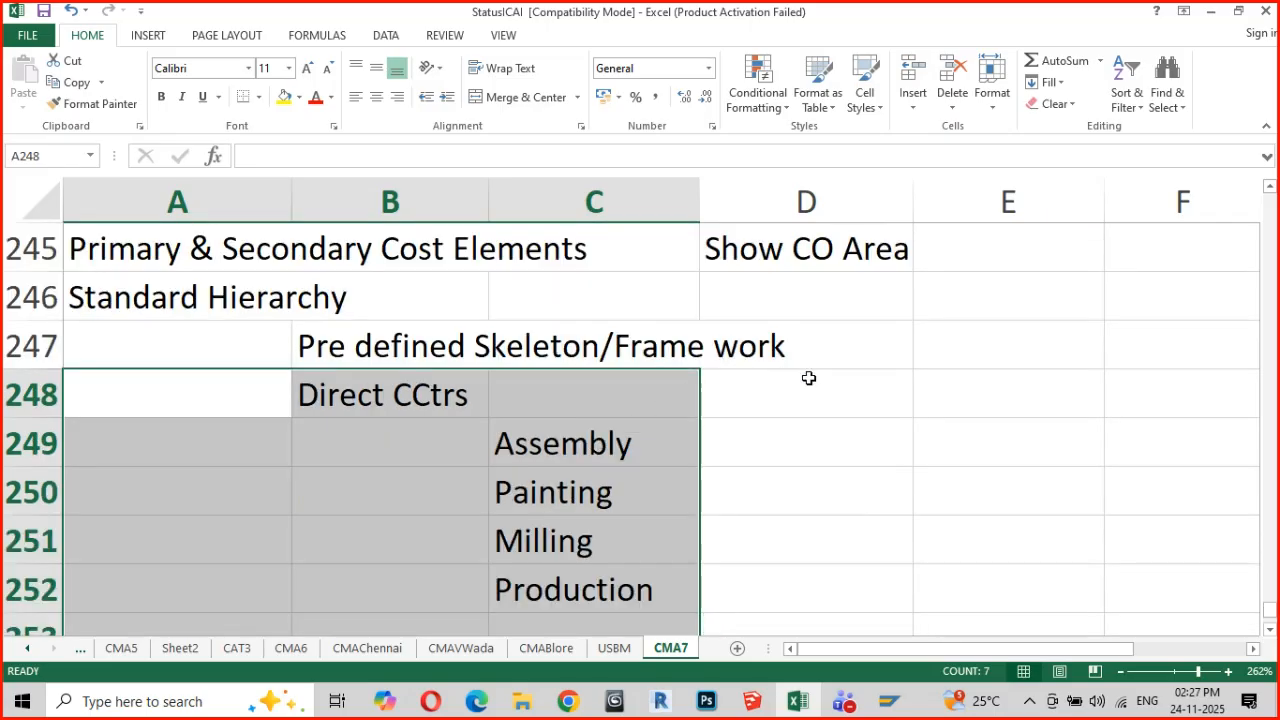
Enter the heading "PCtrs" in cell D248 and list "Sales Dept 1" beneath it in D249
left_click(871, 388)
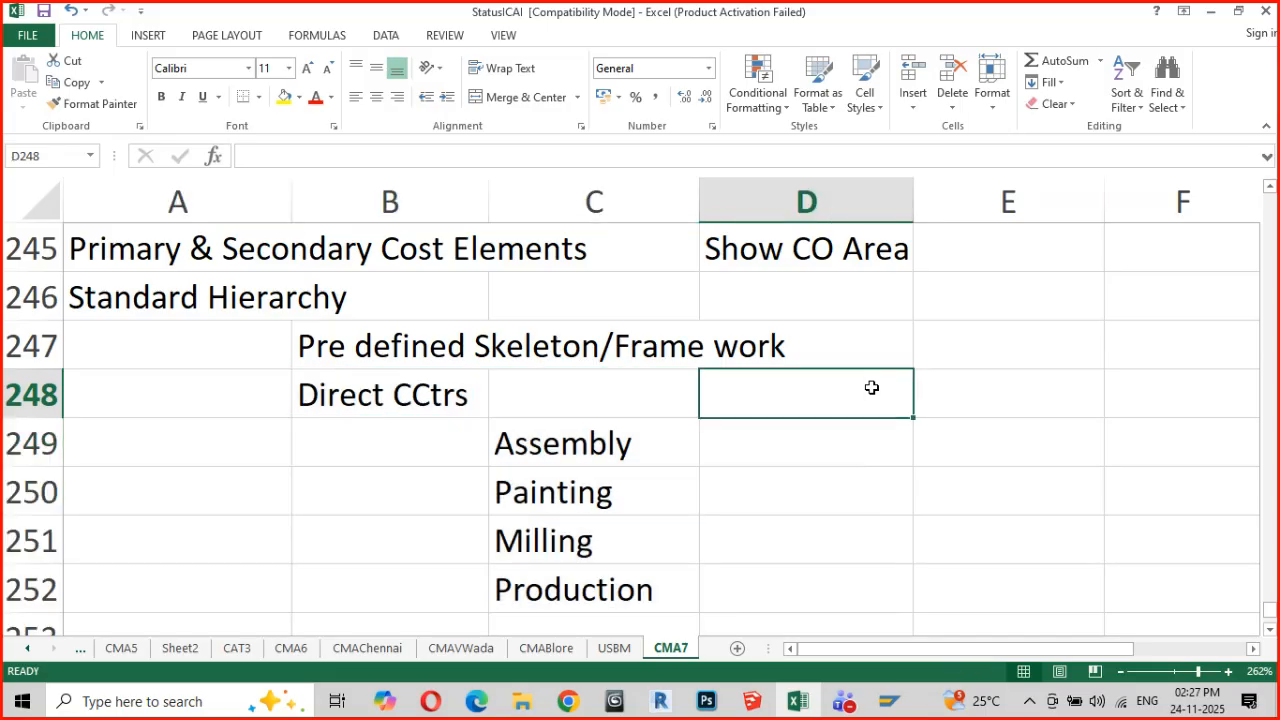
type("C")
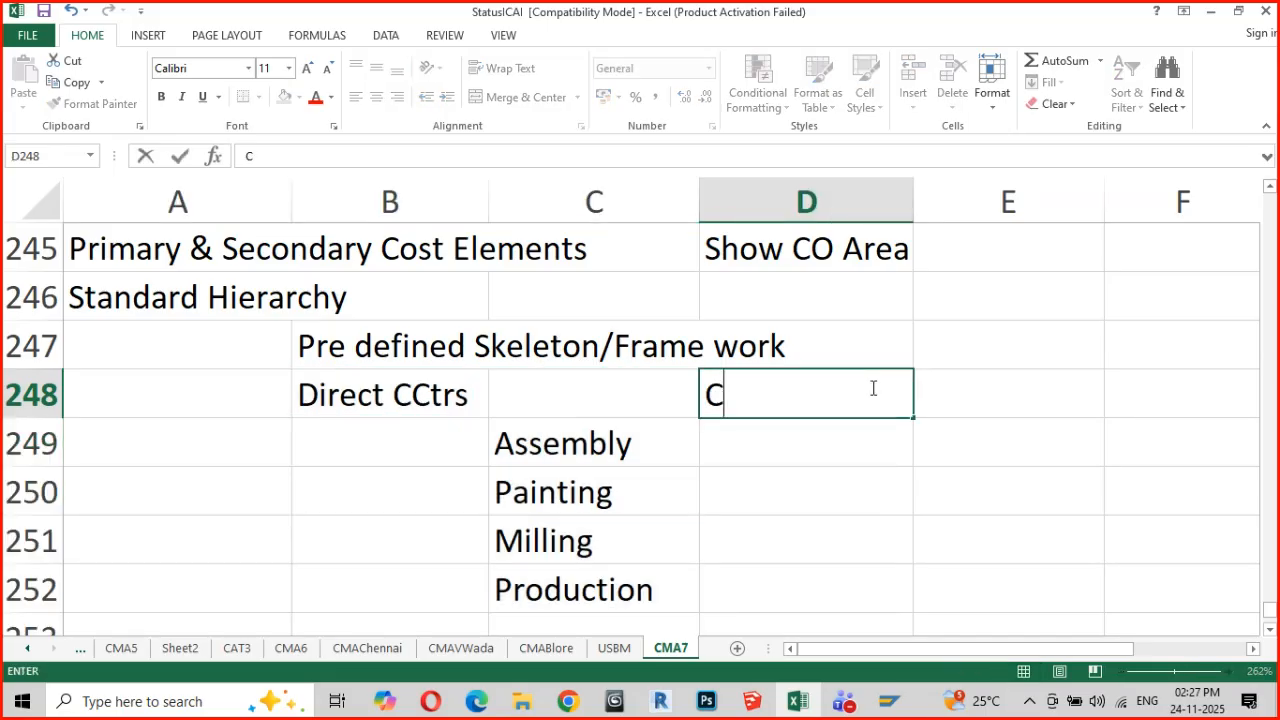
key("BackSpace")
type("PCtrs")
key("Return")
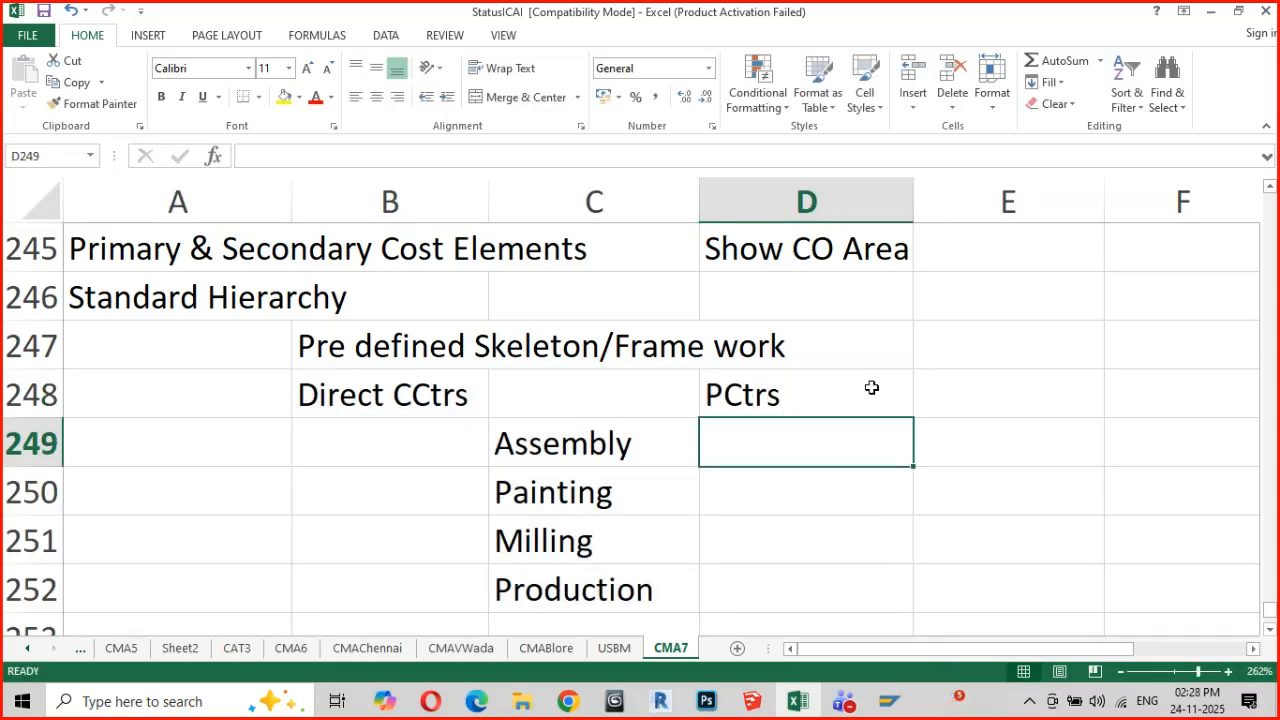
type("Sales De")
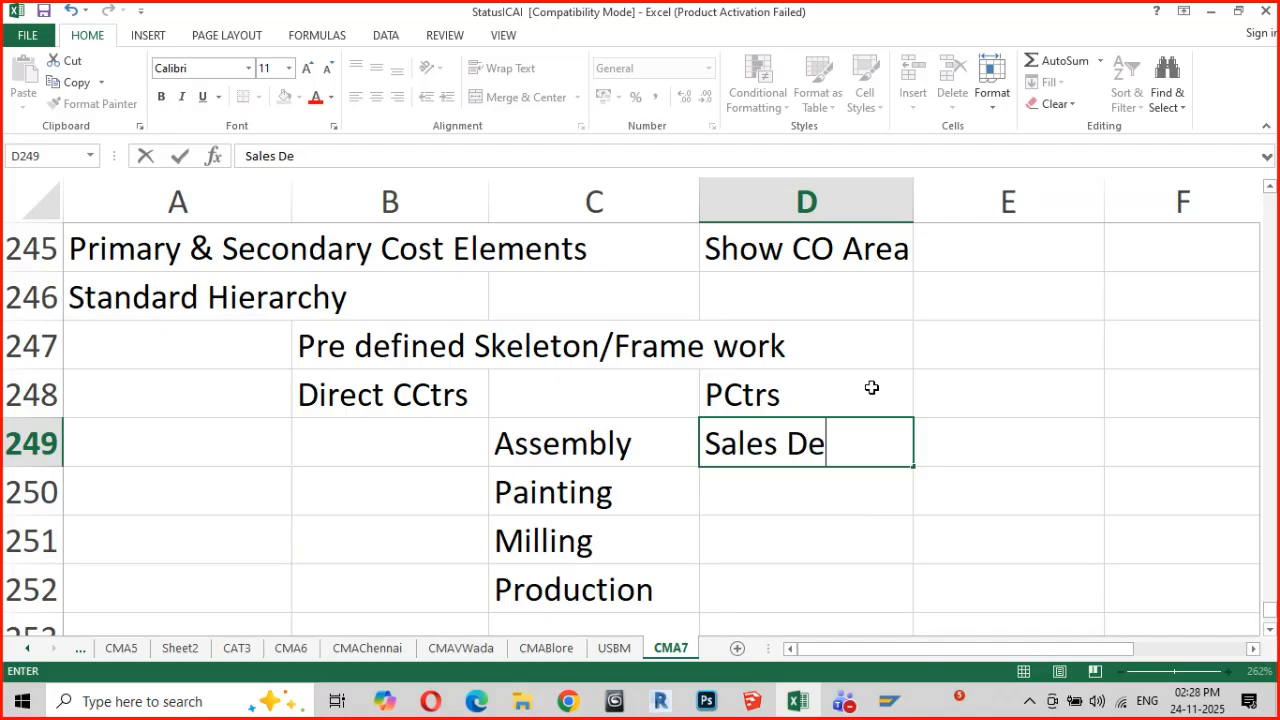
type("pt 1")
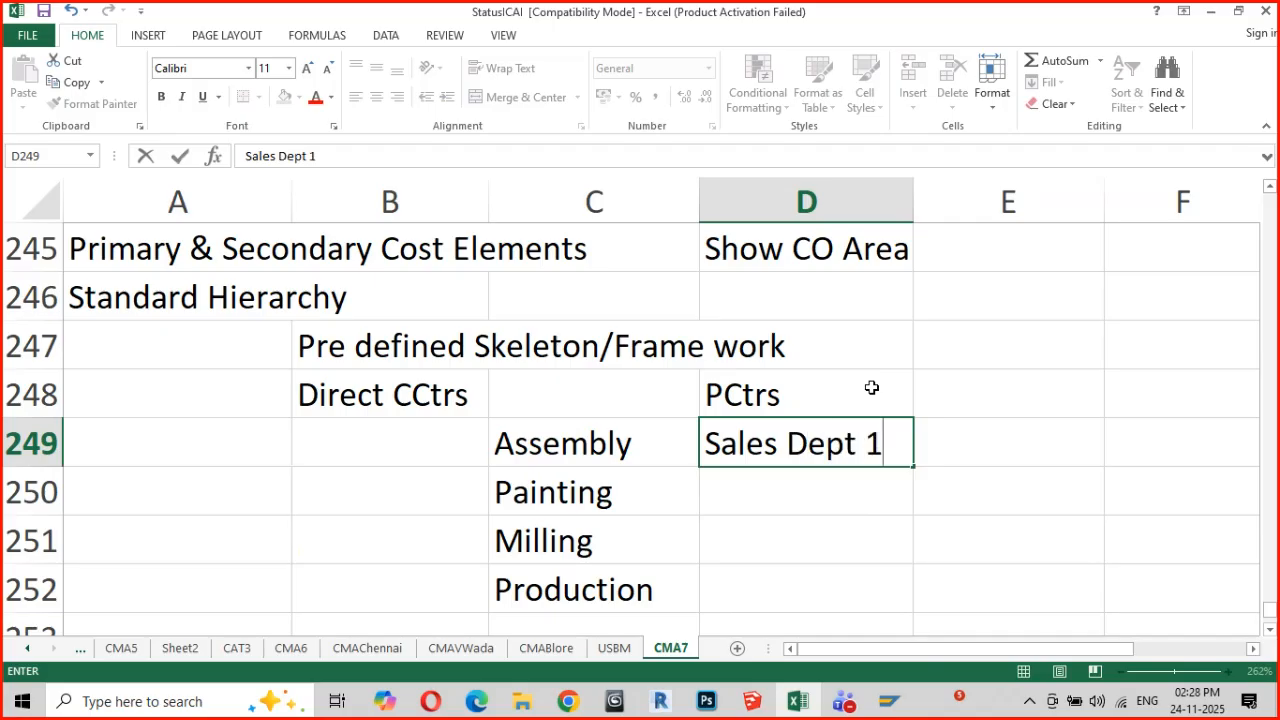
key("Return")
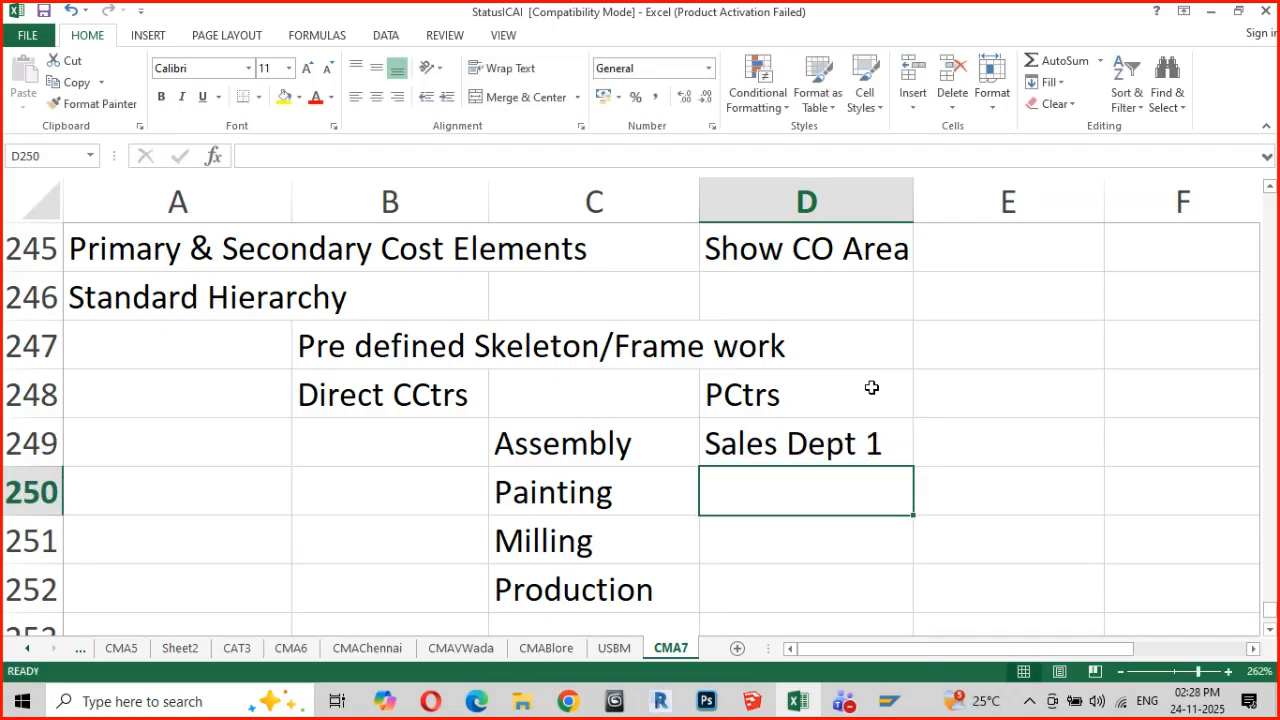
Copy the "Sales Dept 1" entry into cell D250 and edit the copy to read "Sales Dept 2"
key("Up")
key("ctrl+c")
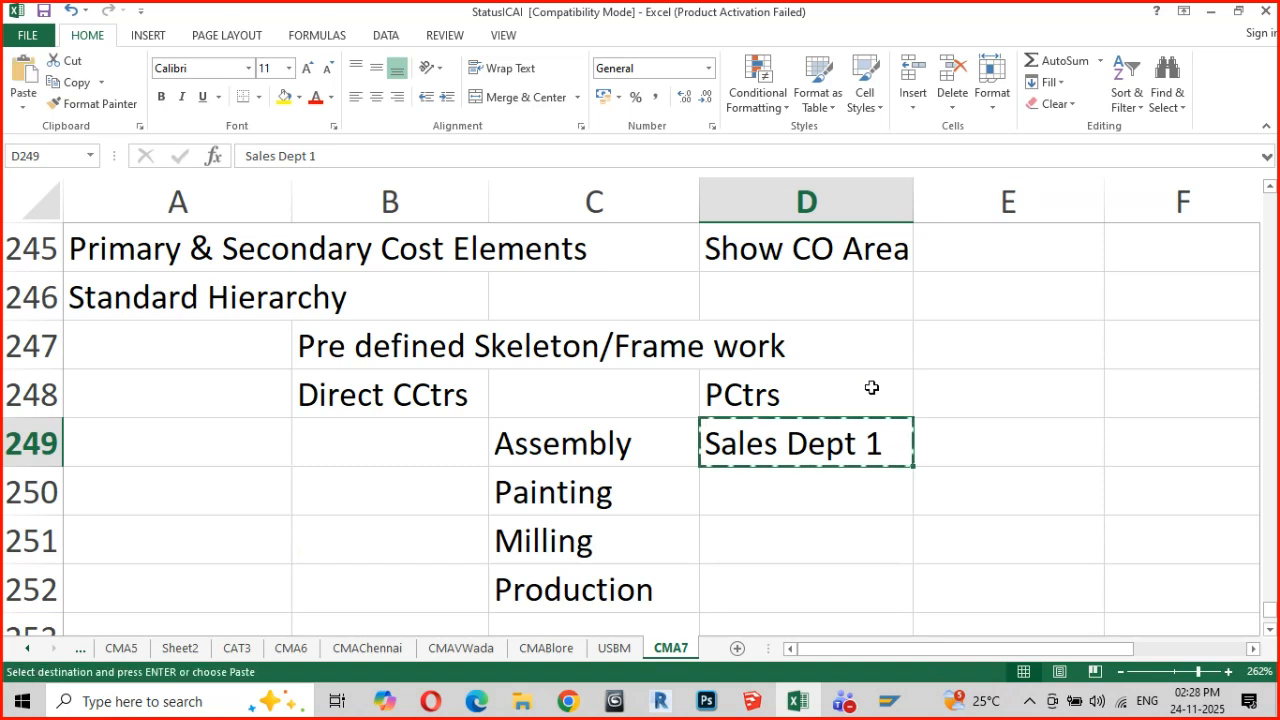
key("Down")
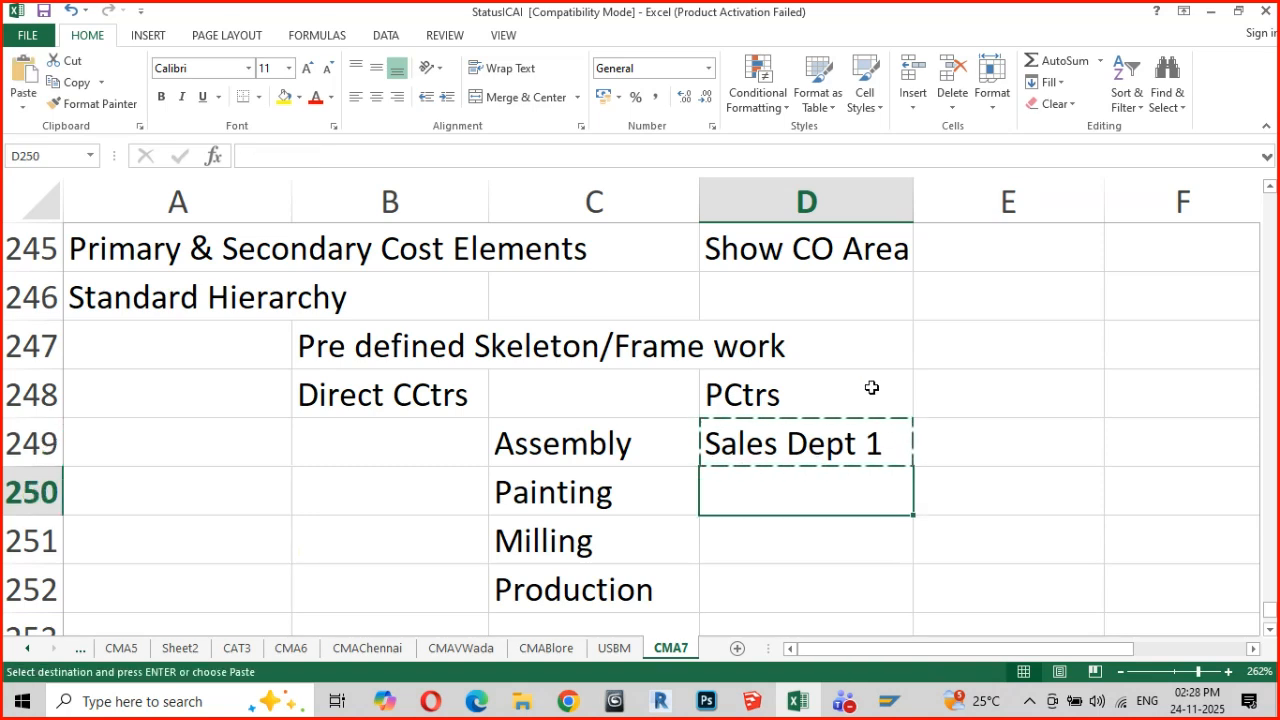
key("ctrl+v")
key("Escape")
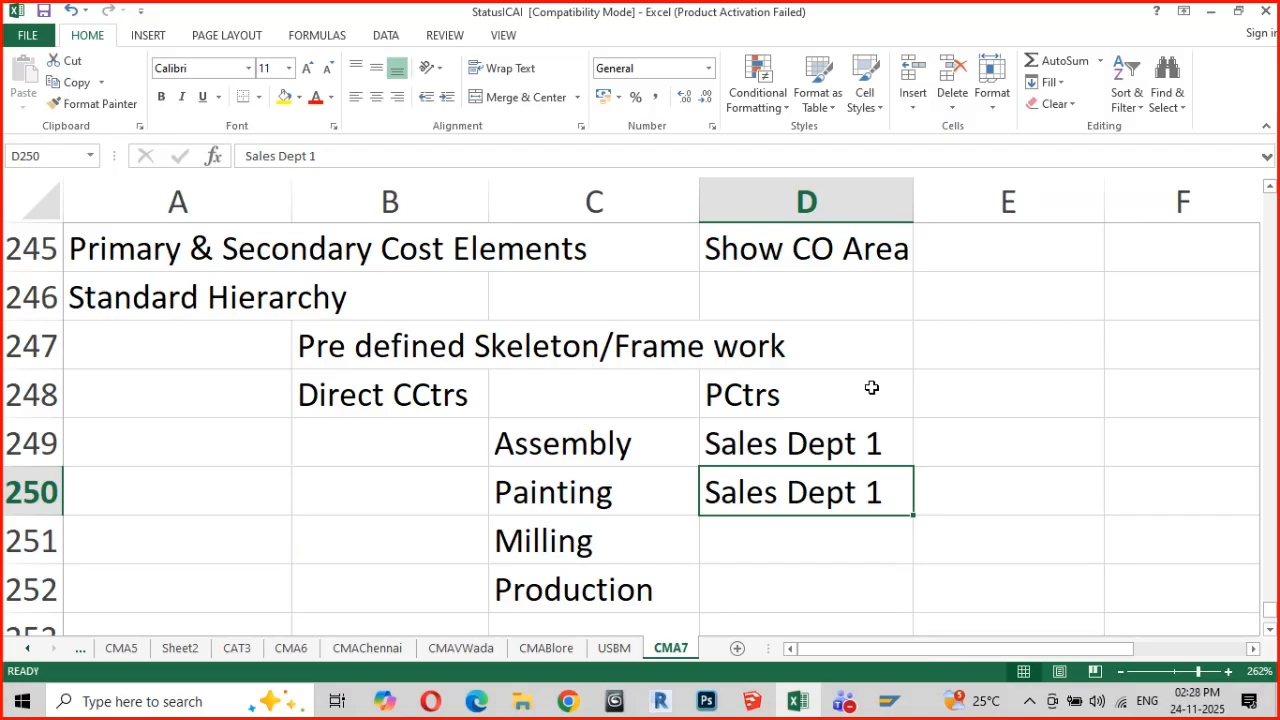
key("F2")
key("BackSpace")
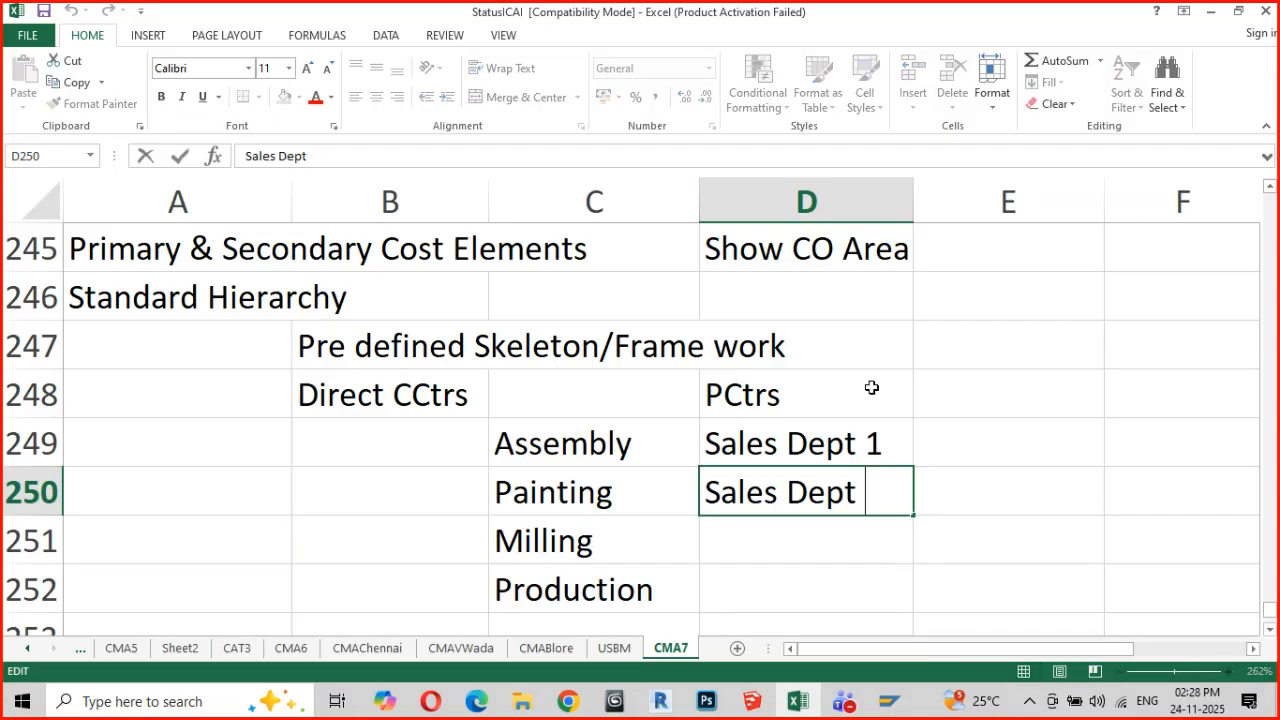
type("2")
key("Return")
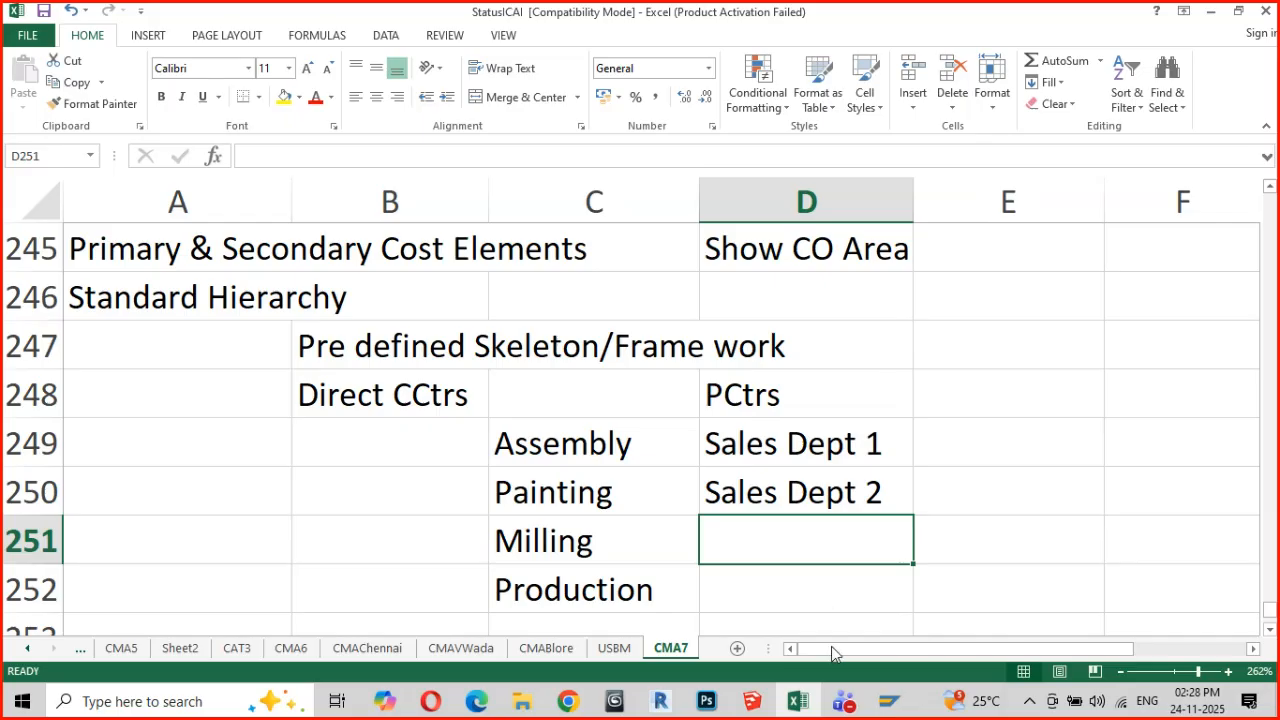
Switch to the SAP Display IMG window and collapse the Cost Center Accounting branch with its Master Data and Cost Centers nodes
mouse_move(852, 708)
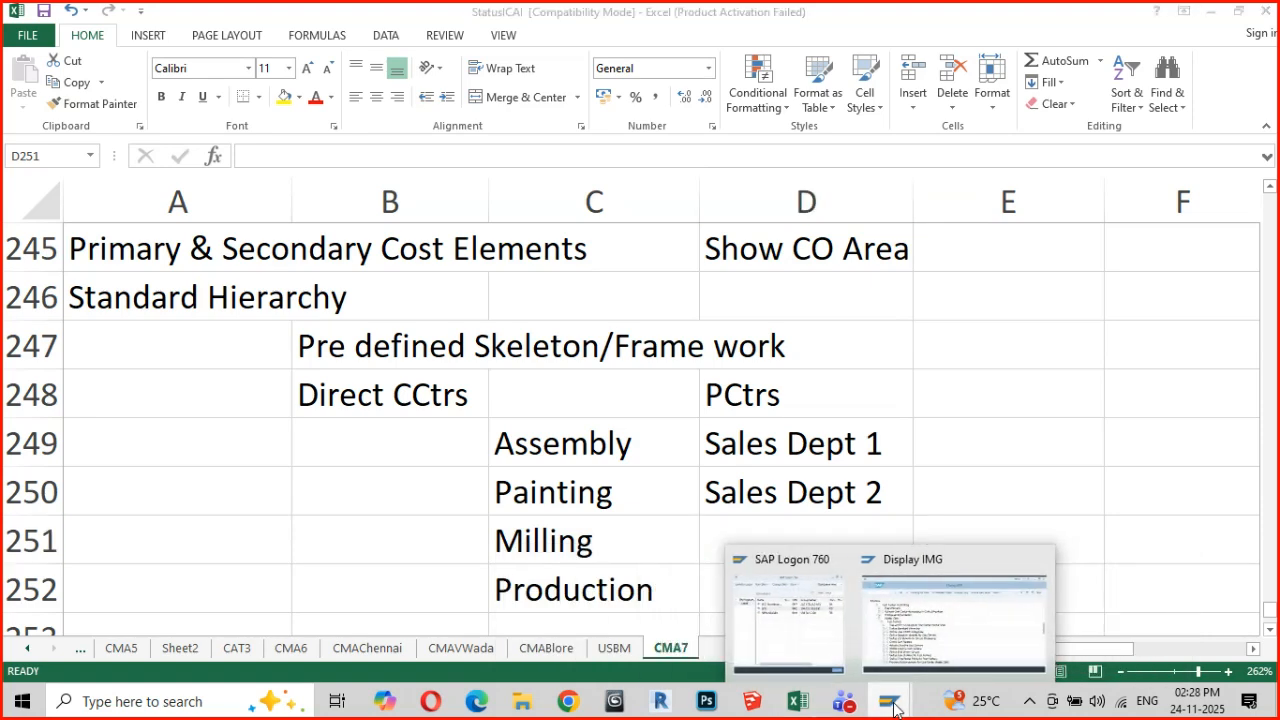
left_click(965, 625)
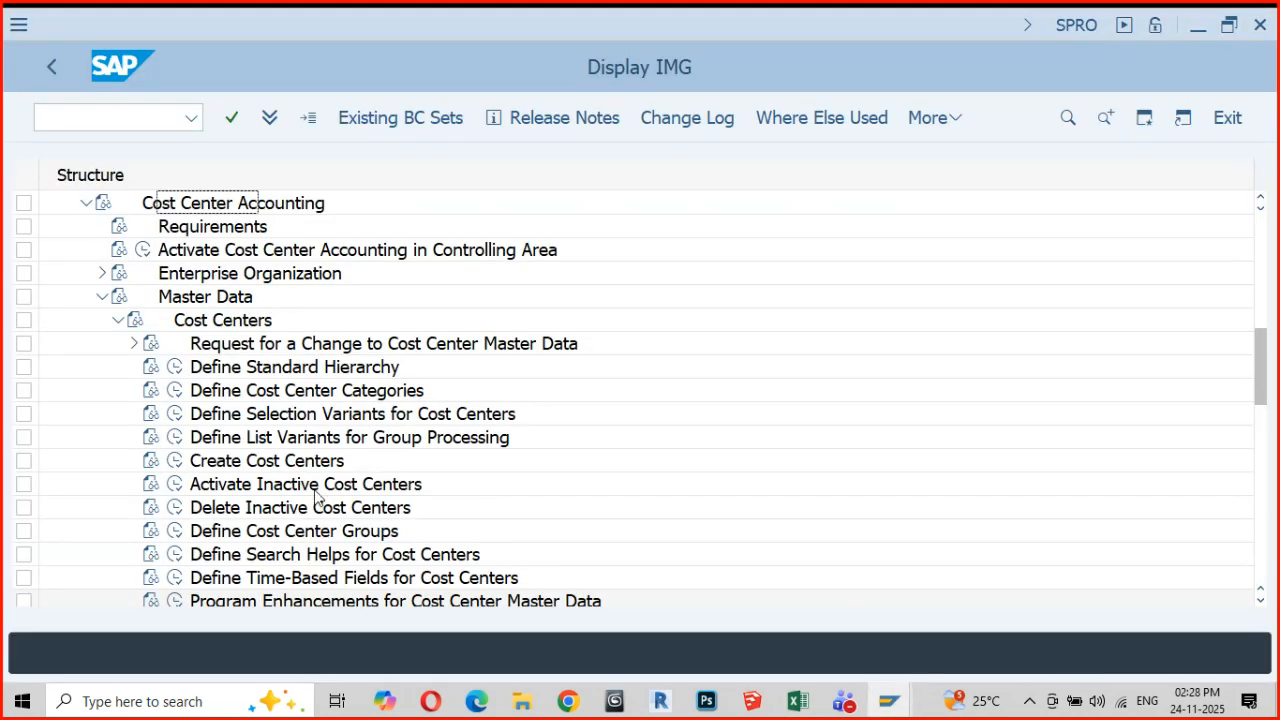
left_click(117, 320)
left_click(102, 298)
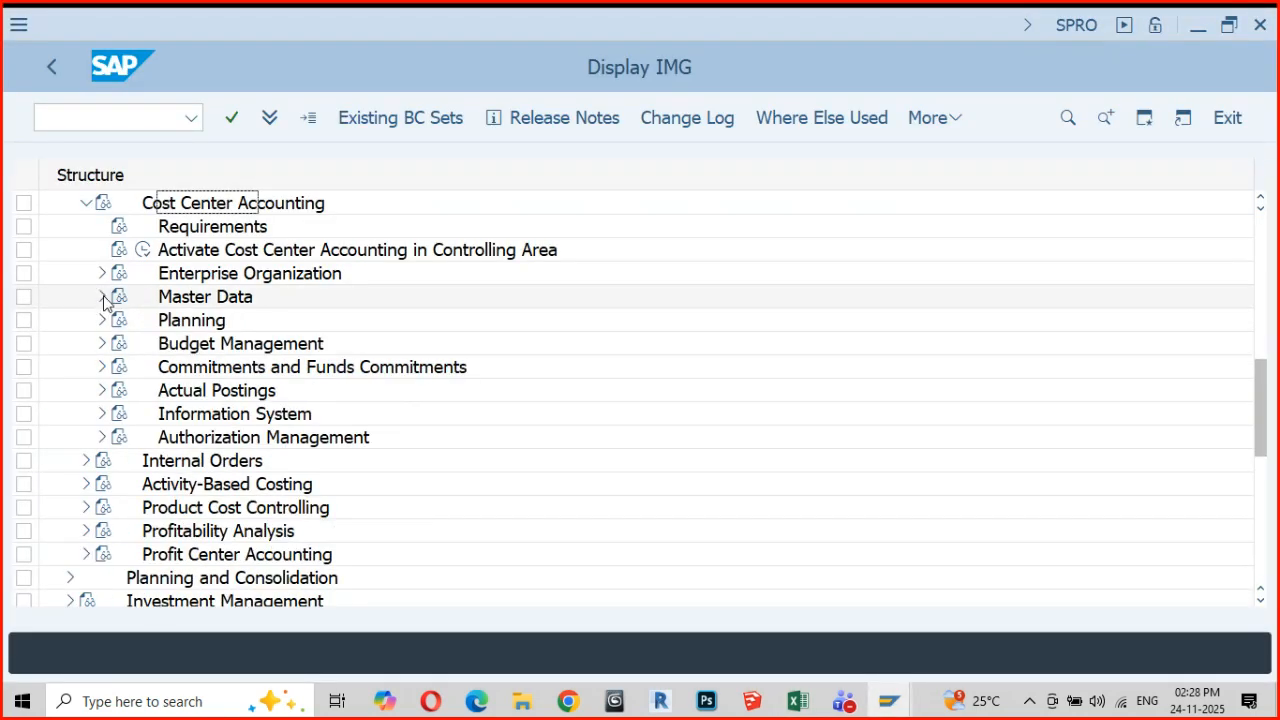
left_click(86, 203)
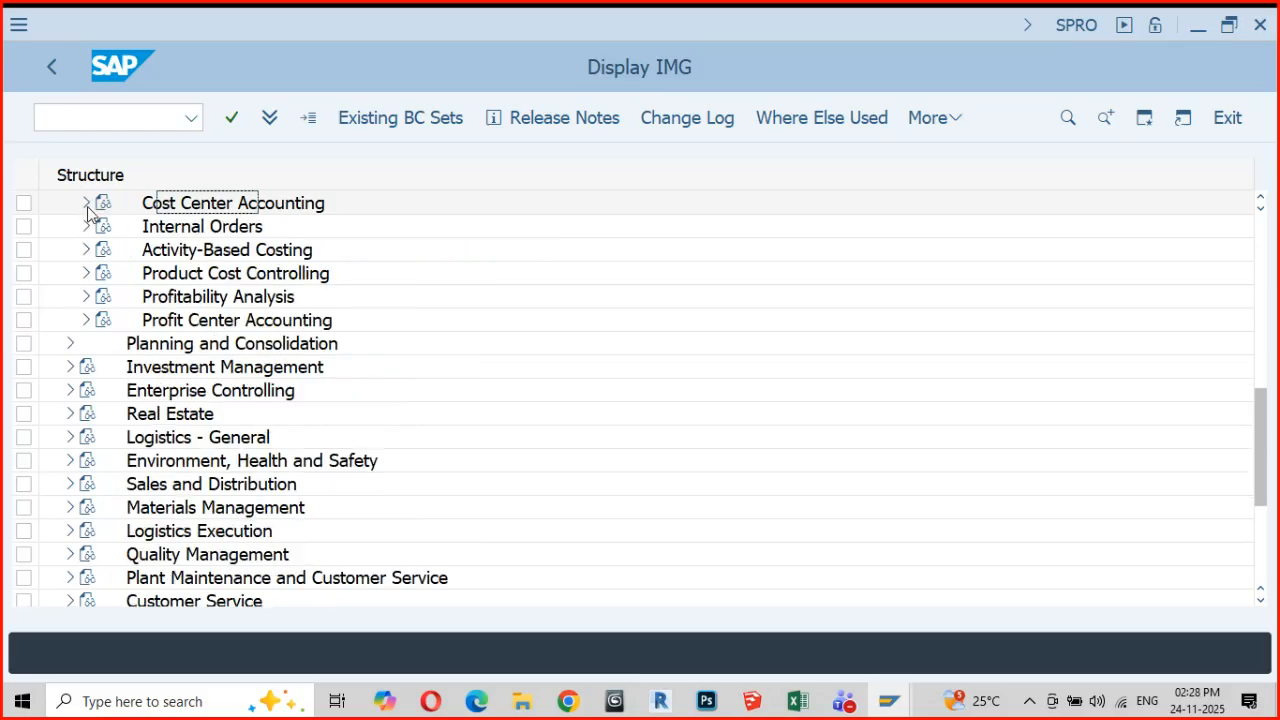
Expand Profit Center Accounting in the IMG structure down through Master Data to the Profit Center activities
left_click(86, 320)
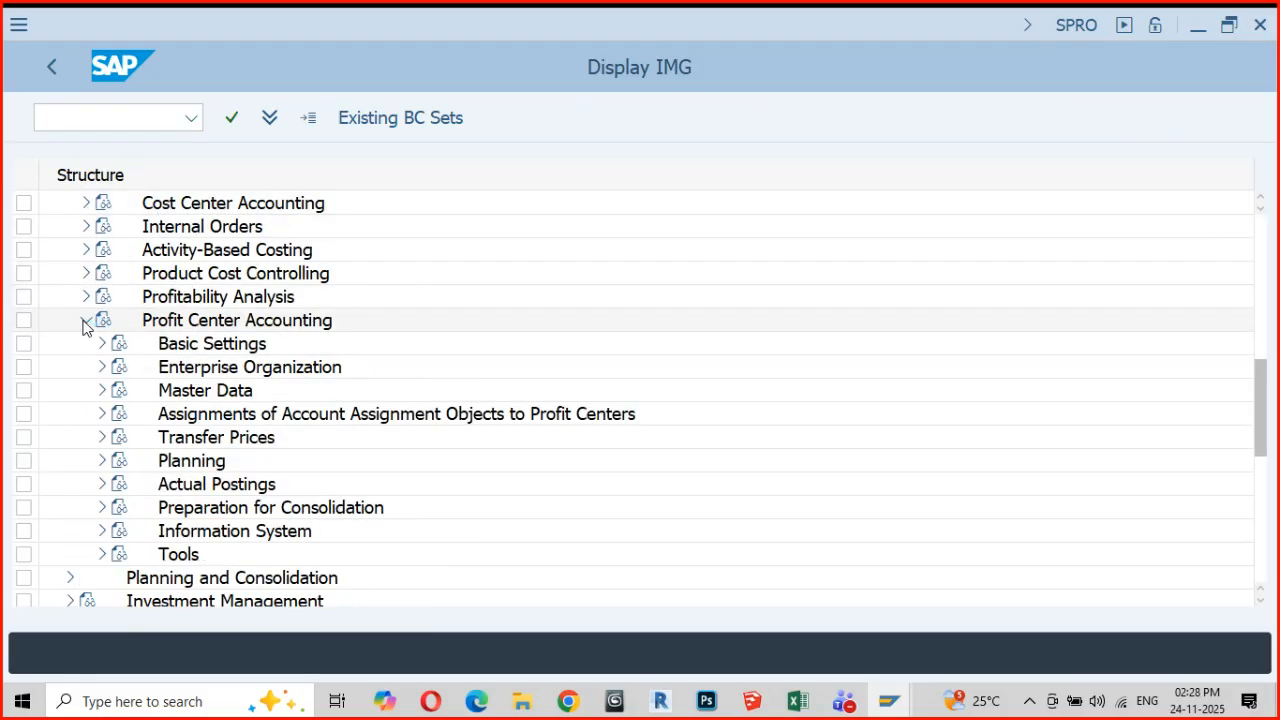
left_click(102, 390)
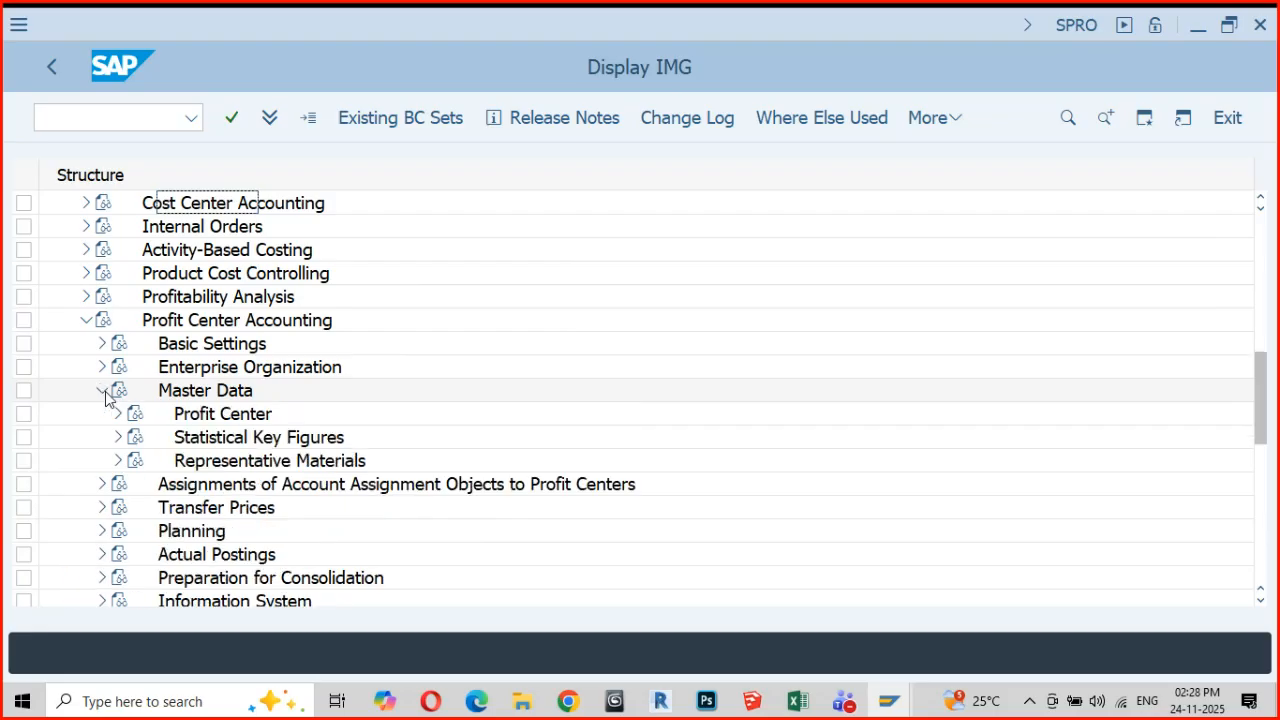
left_click(118, 414)
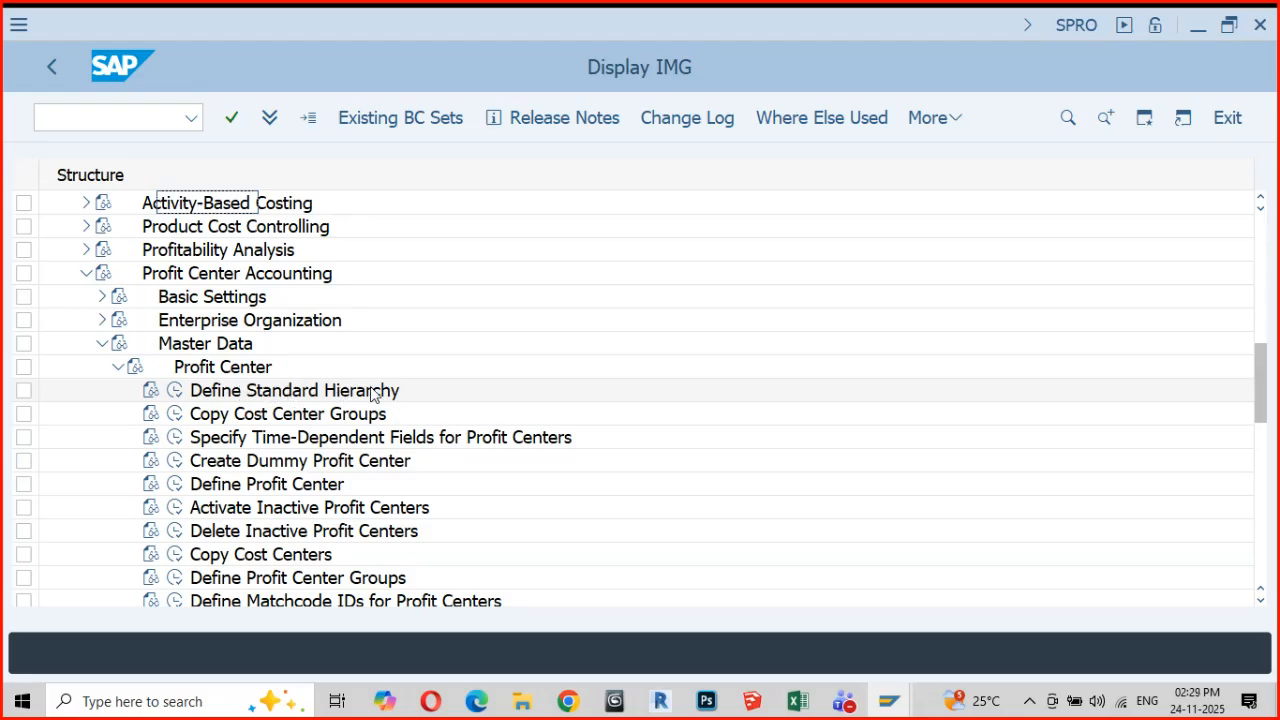
Read the activity documentation for the profit center Define Standard Hierarchy, highlighting the sentence on its tree structure, and close it
left_click(150, 391)
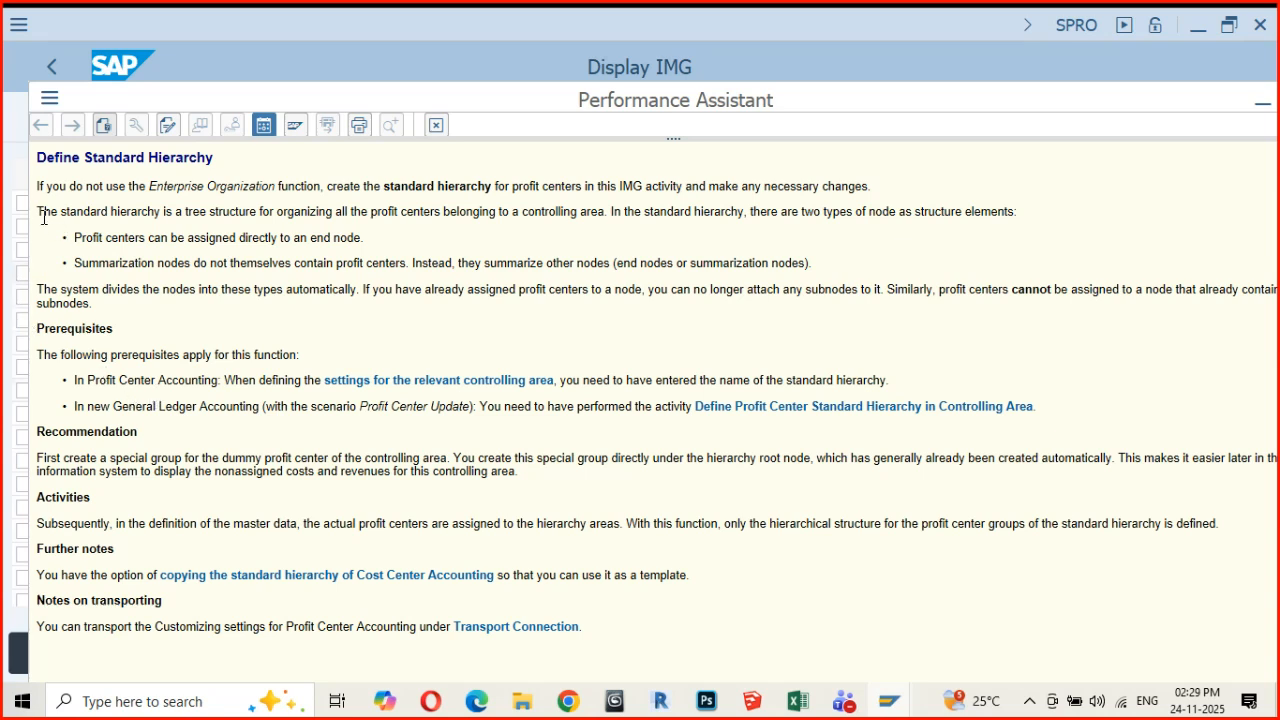
left_click_drag(37, 213, 590, 218)
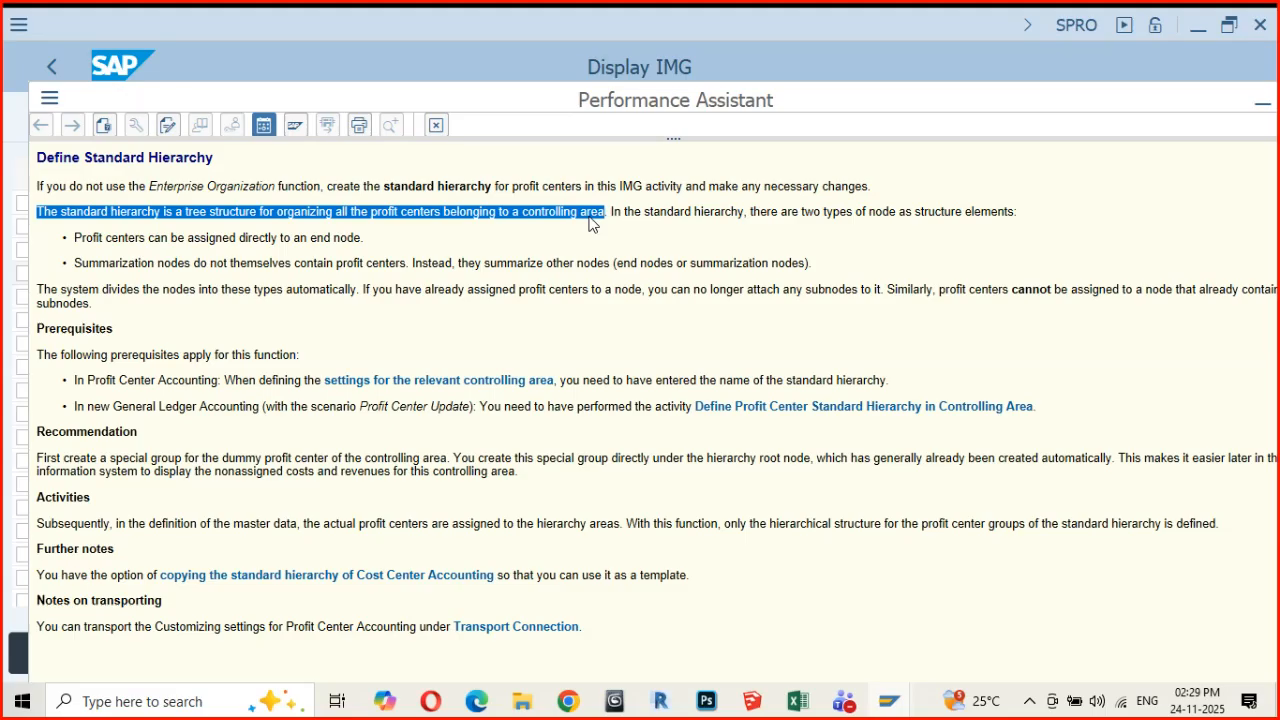
left_click(436, 126)
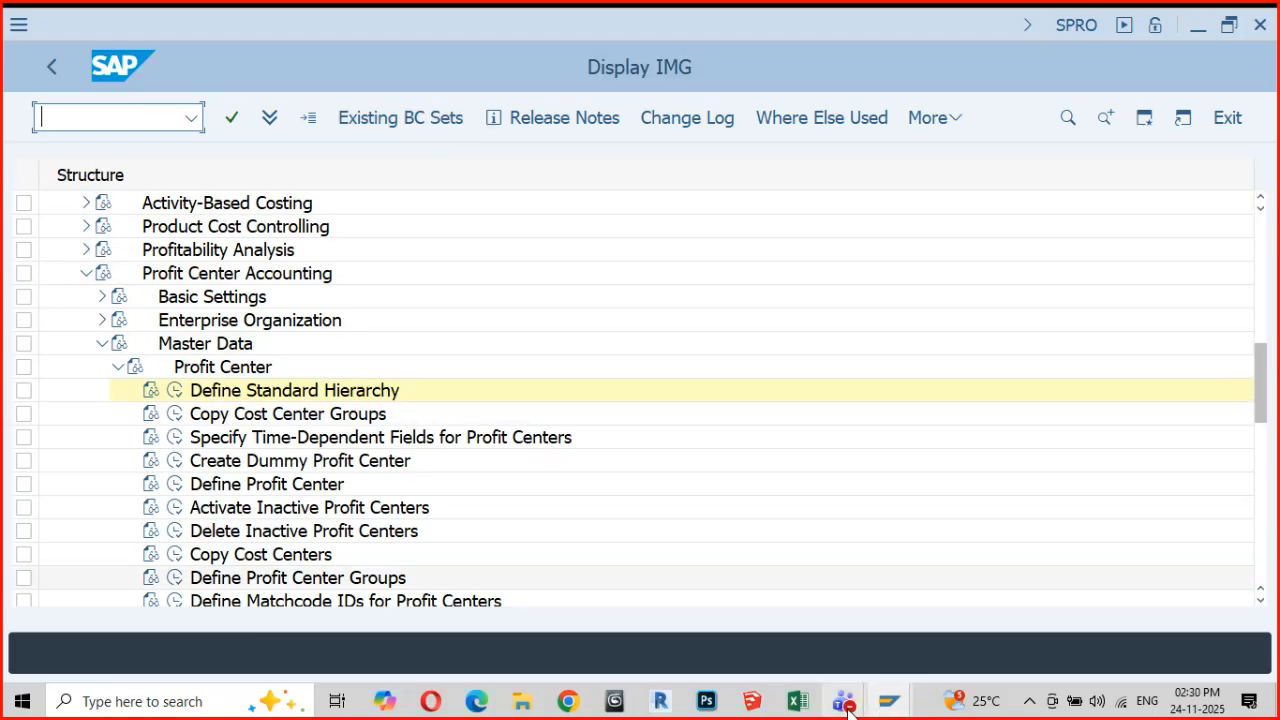
Switch to the Teams webinar and review the new live event Q&A entries, highlighting the question about years 1999 and 9999, then close the Q&A
mouse_move(848, 710)
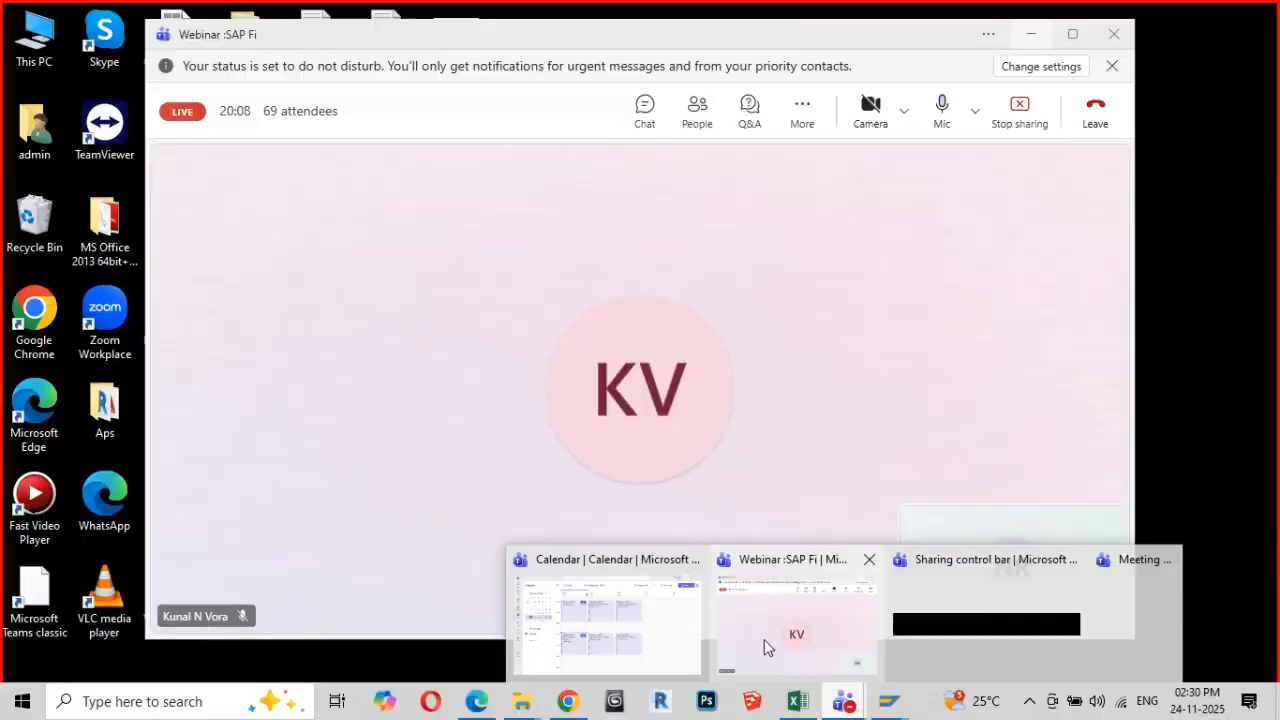
left_click(766, 651)
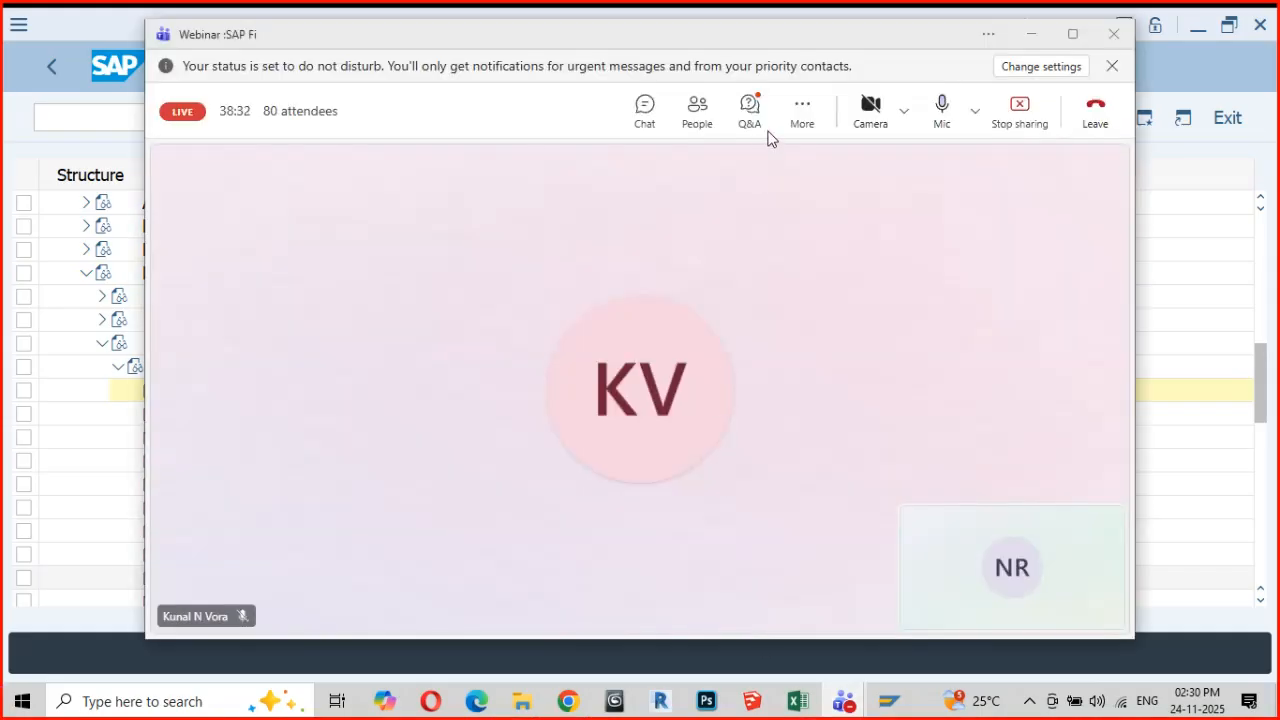
left_click(752, 107)
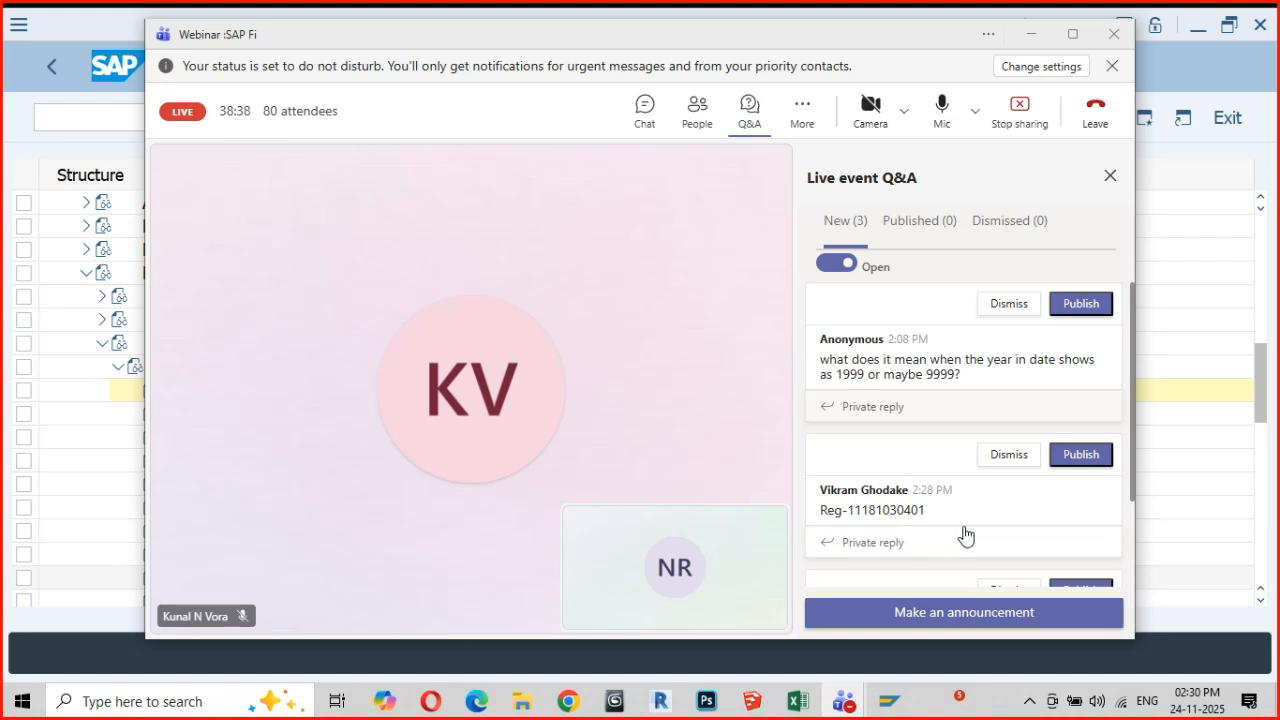
scroll(1040, 521, "down", 1)
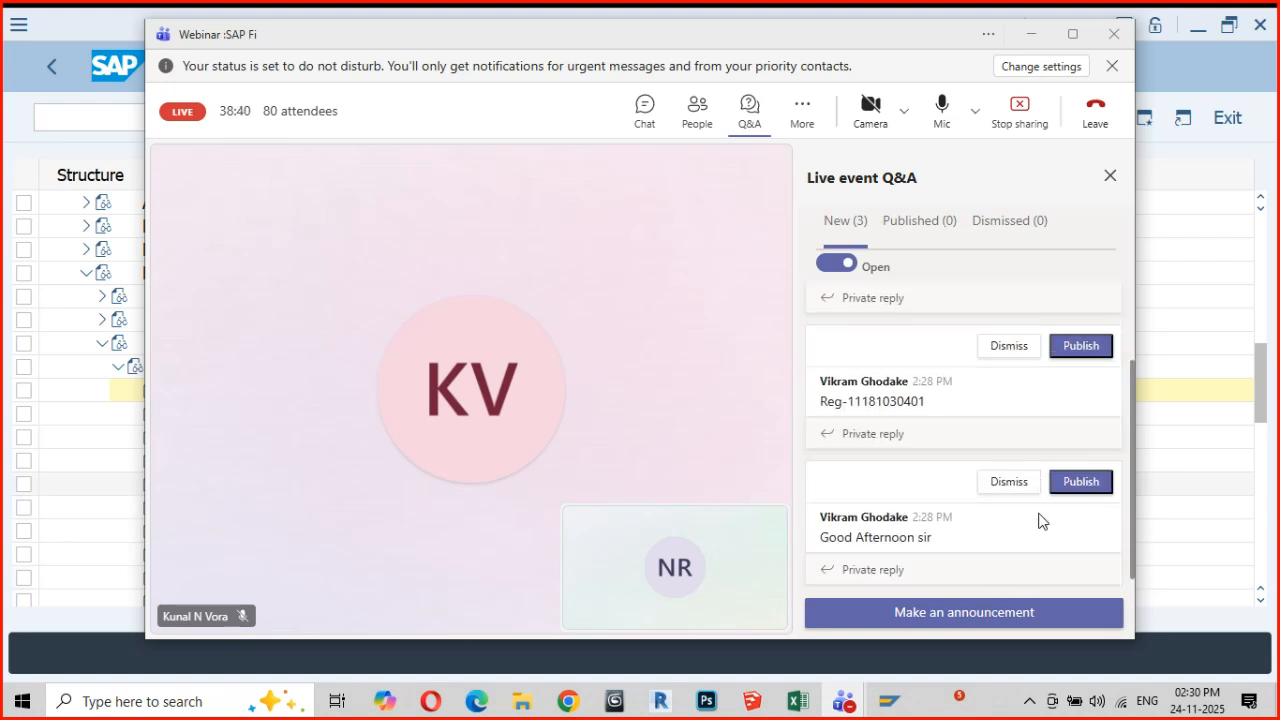
scroll(1040, 521, "up", 1)
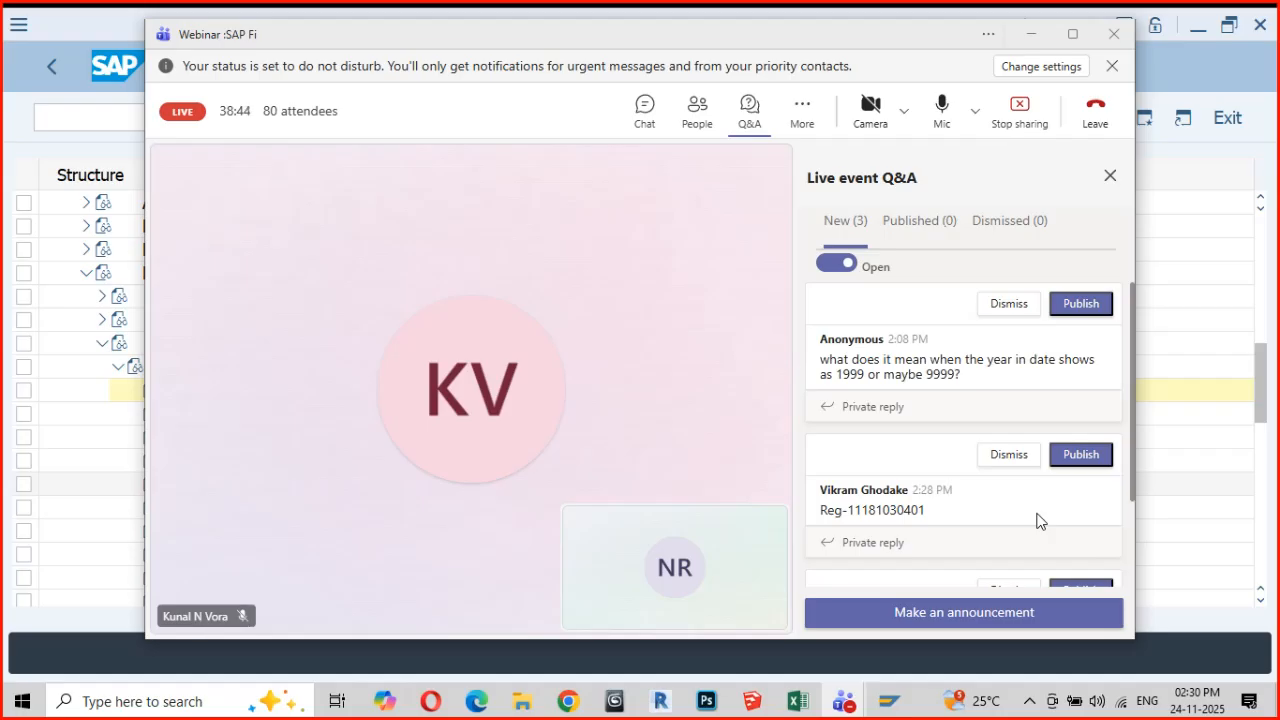
scroll(1037, 520, "down", 1)
scroll(878, 491, "up", 1)
left_click_drag(820, 362, 980, 384)
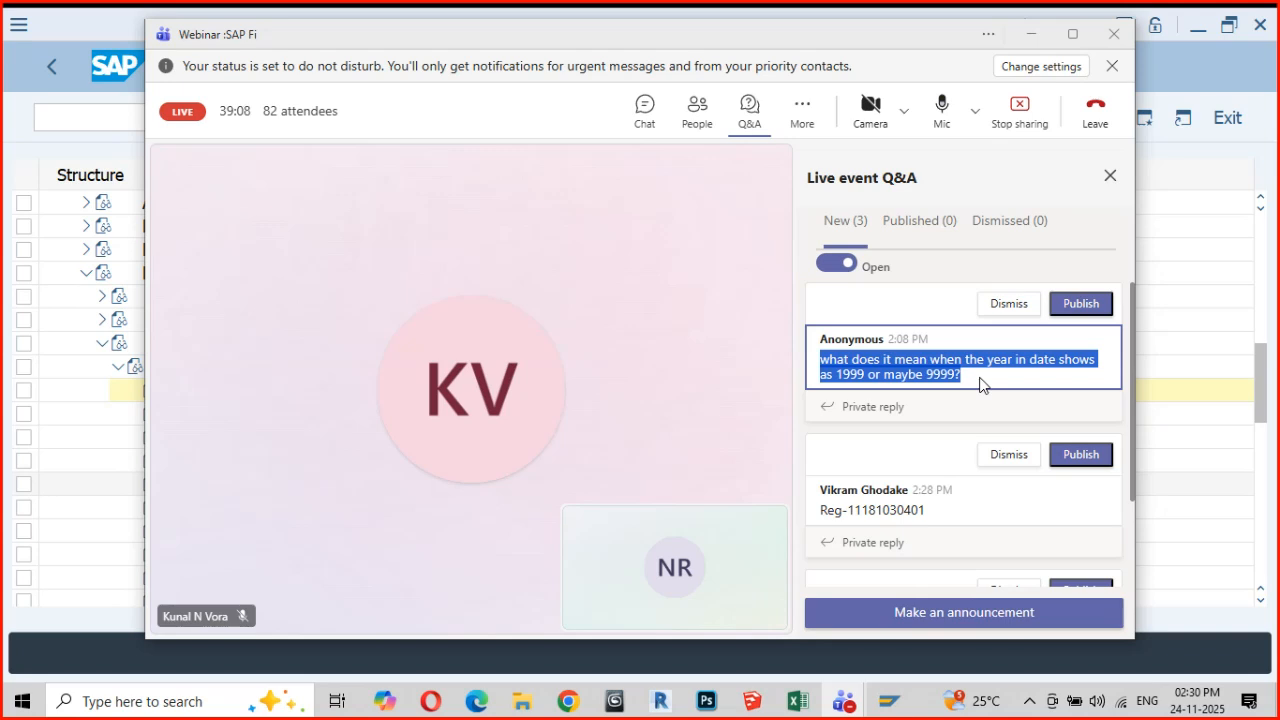
left_click(1109, 178)
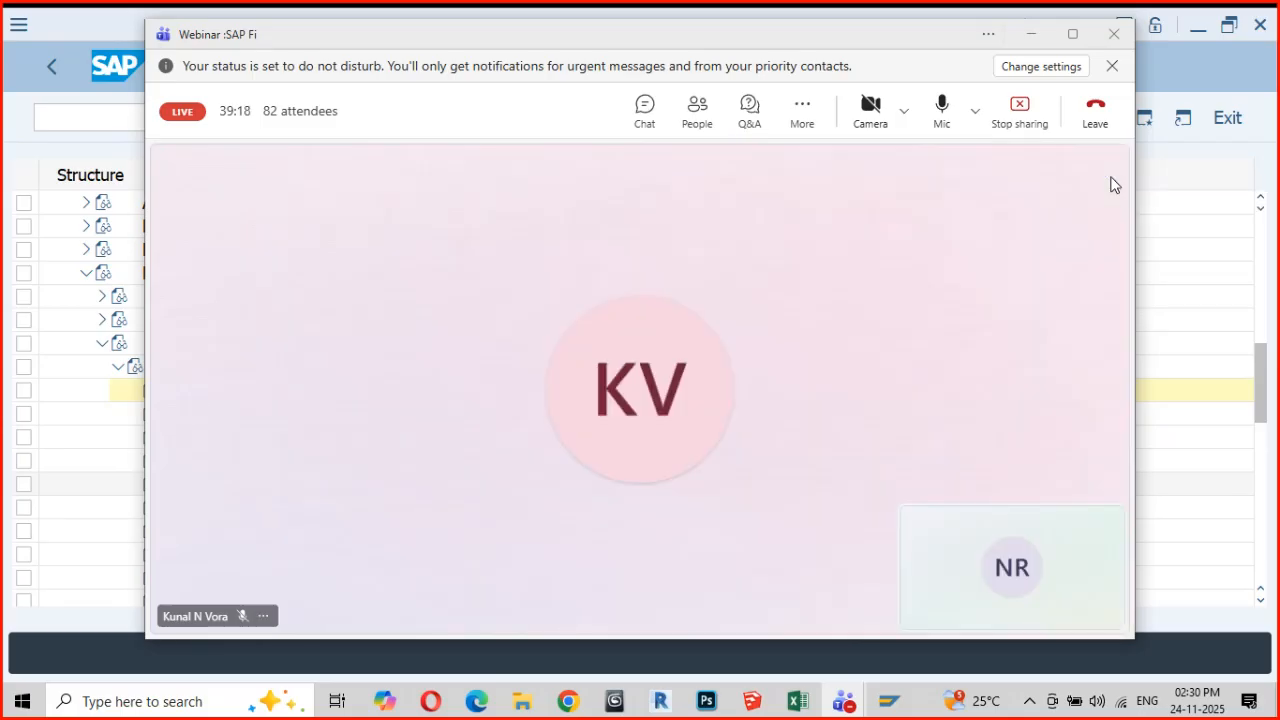
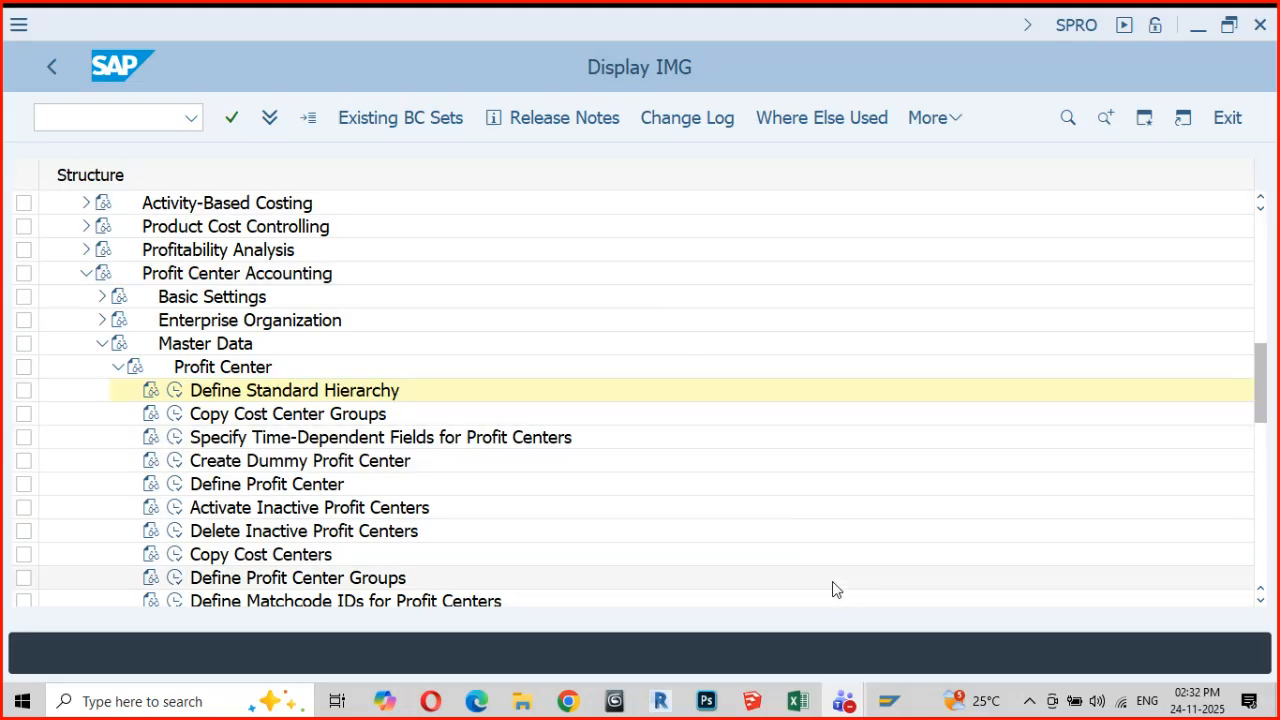
Open an additional SAP GUI window alongside the Display IMG session, and return to Display IMG
mouse_move(890, 700)
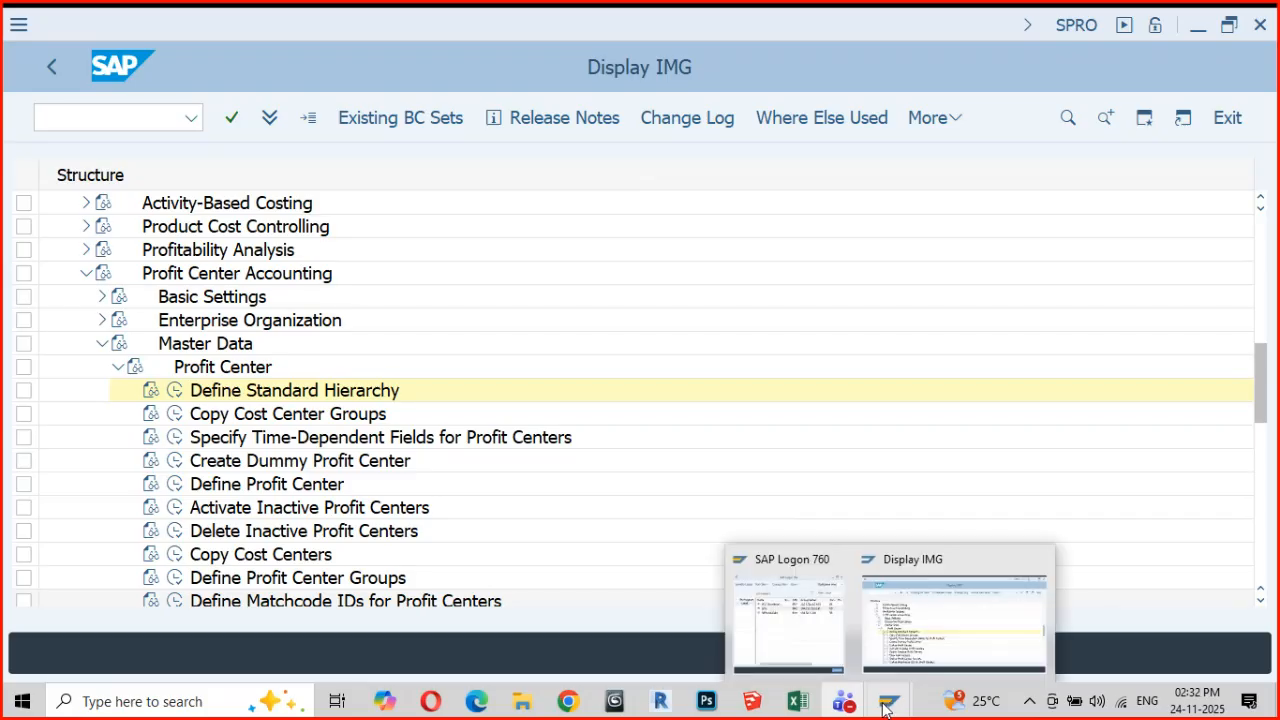
left_click(932, 614)
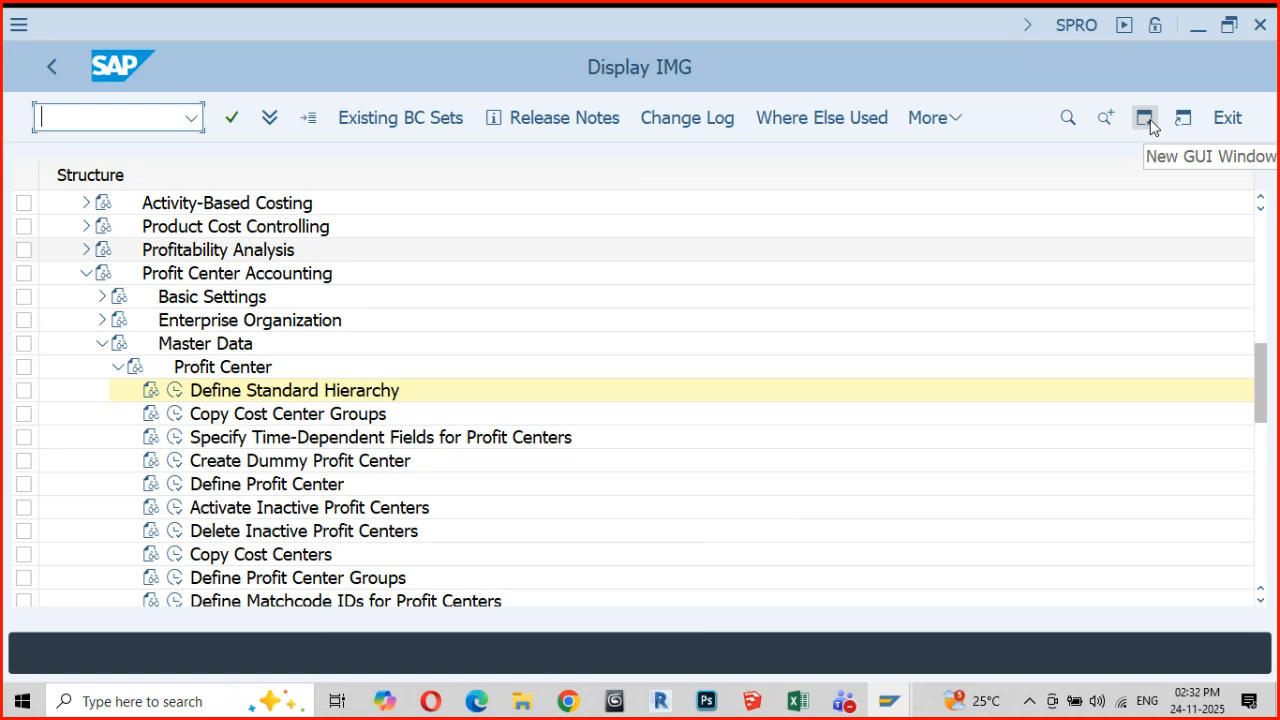
left_click(1146, 119)
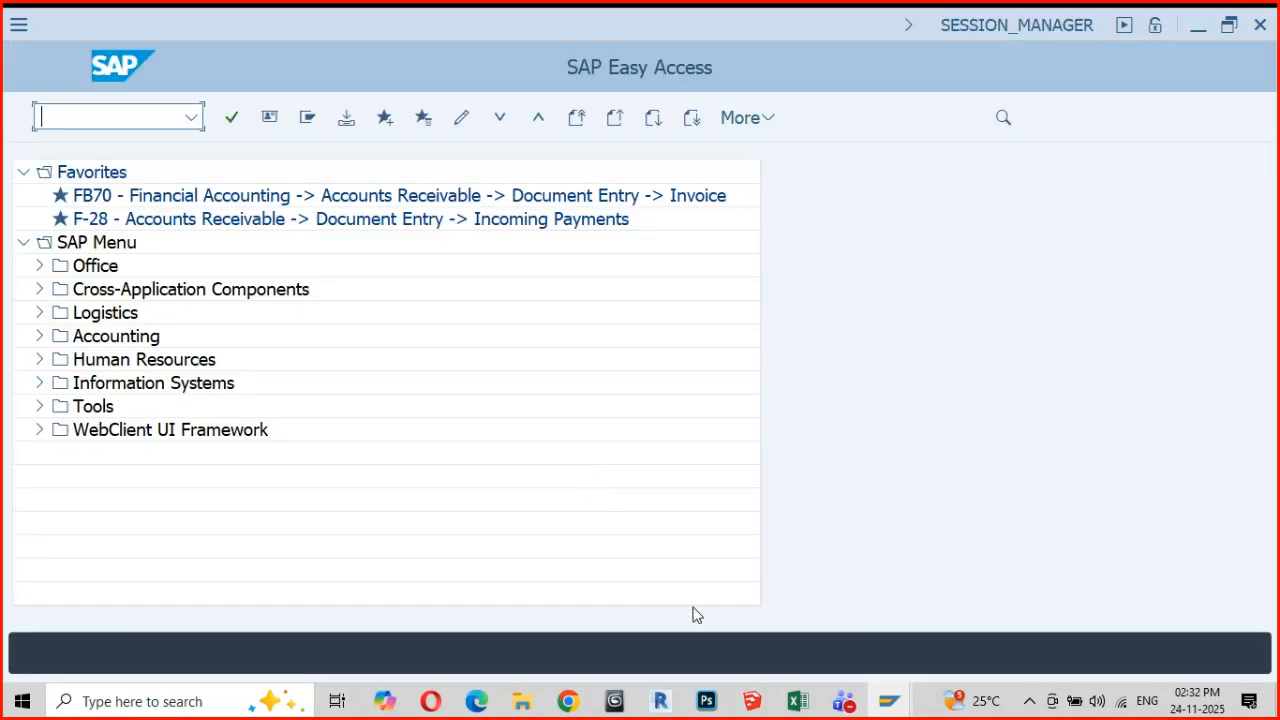
mouse_move(888, 703)
left_click(776, 630)
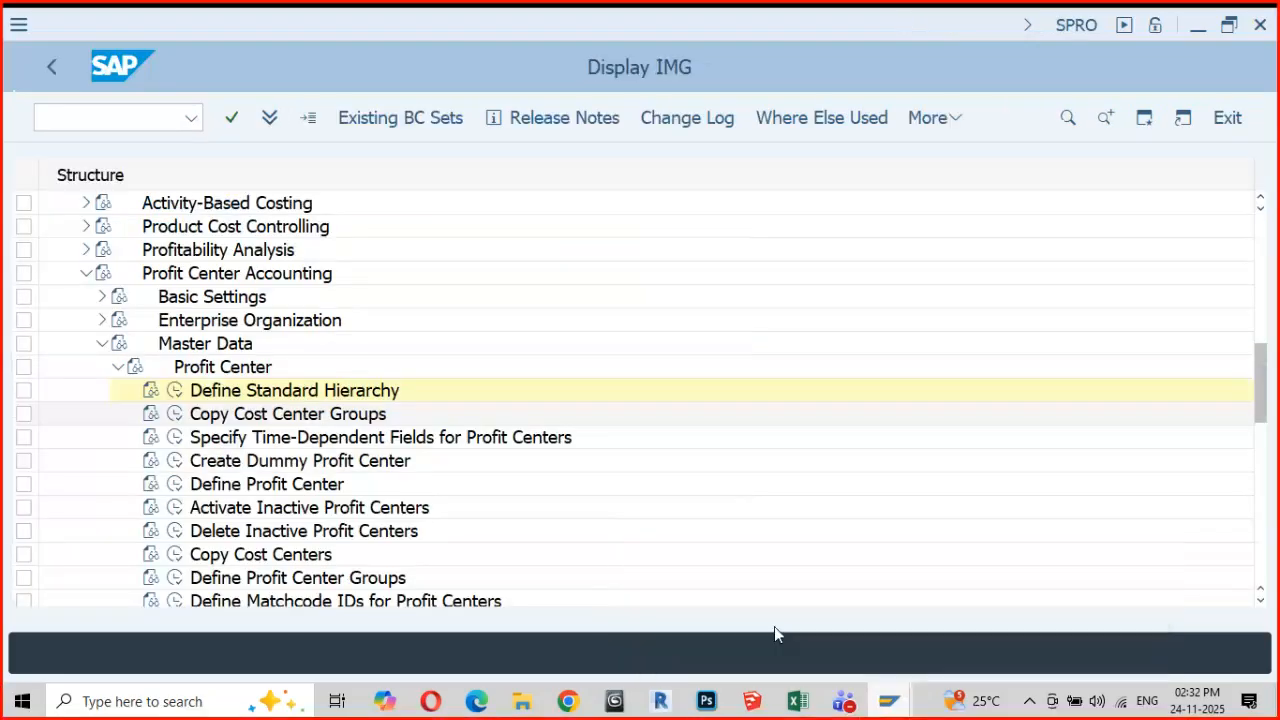
Collapse the Profit Center Accounting branch with its subnodes and the General Controlling node in the IMG structure
left_click(118, 367)
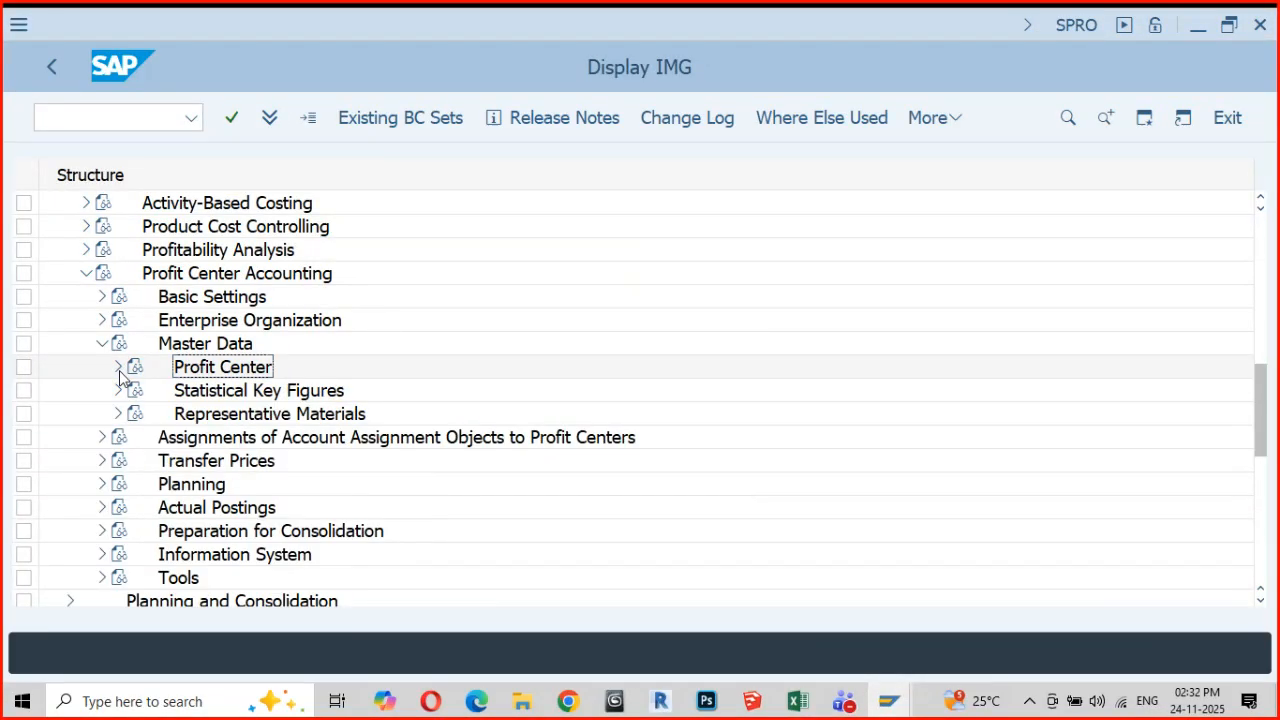
left_click(104, 346)
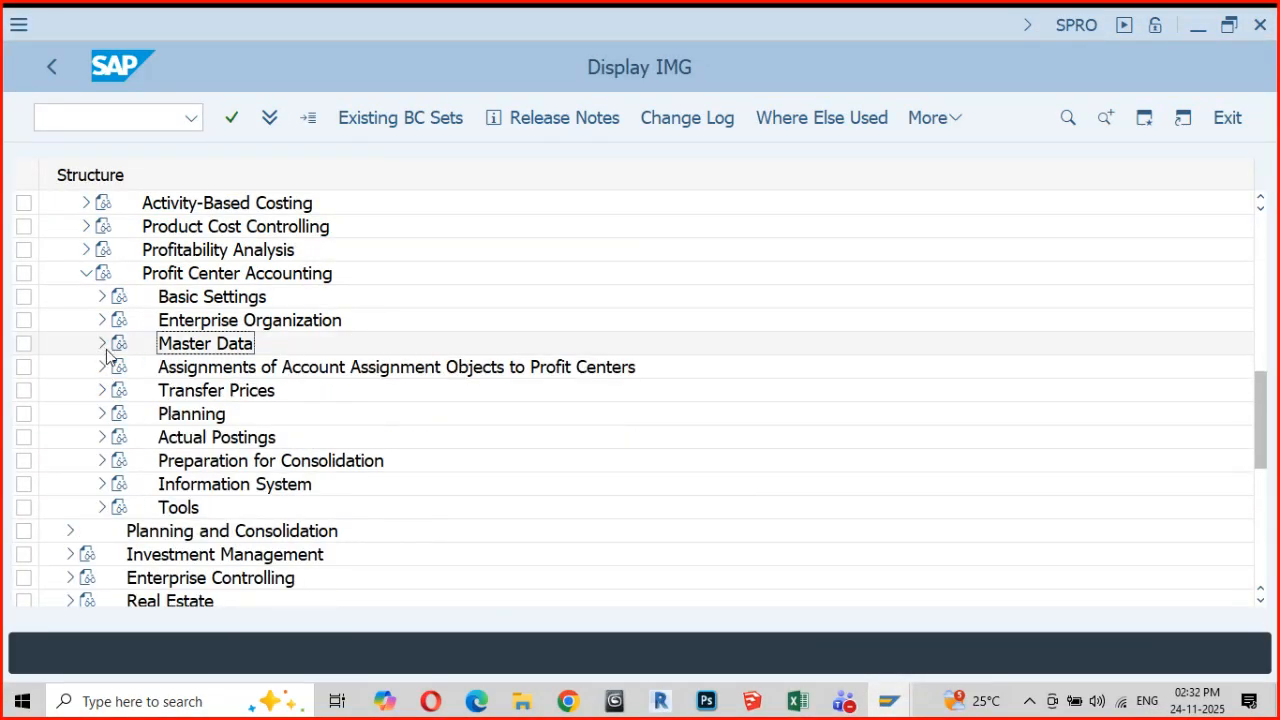
left_click(85, 275)
scroll(90, 368, "up", 1)
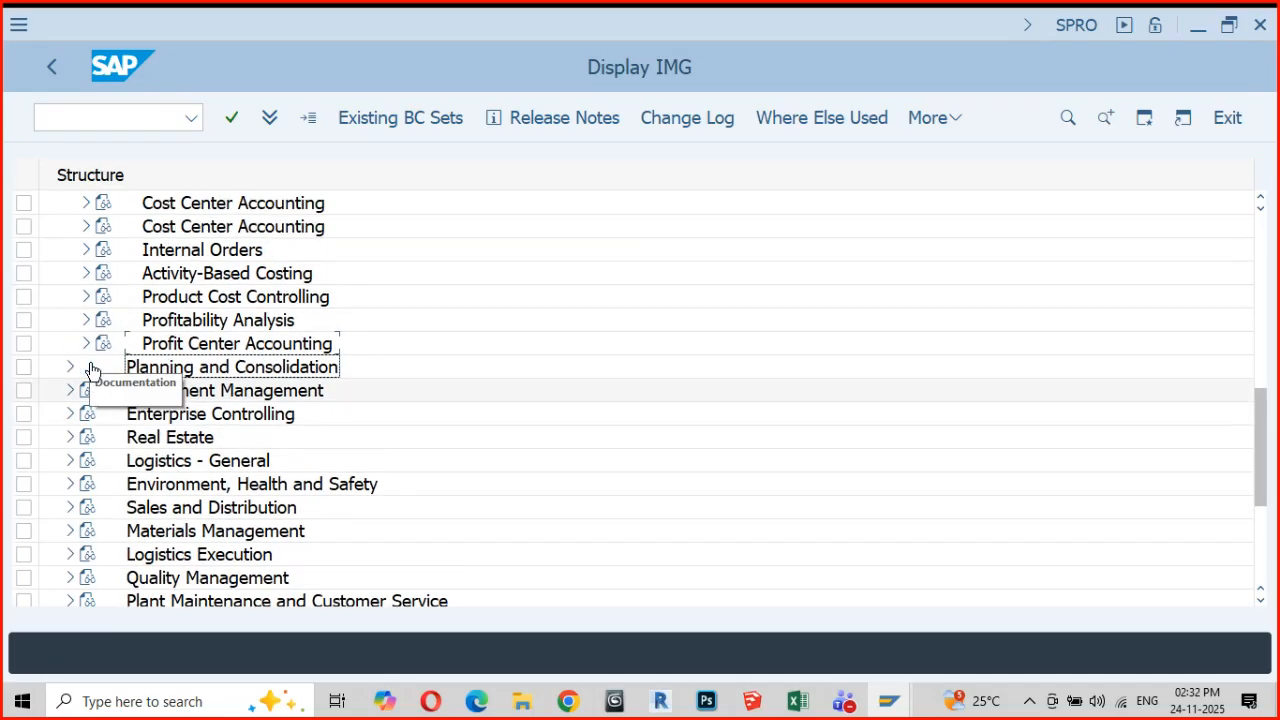
scroll(92, 371, "up", 2)
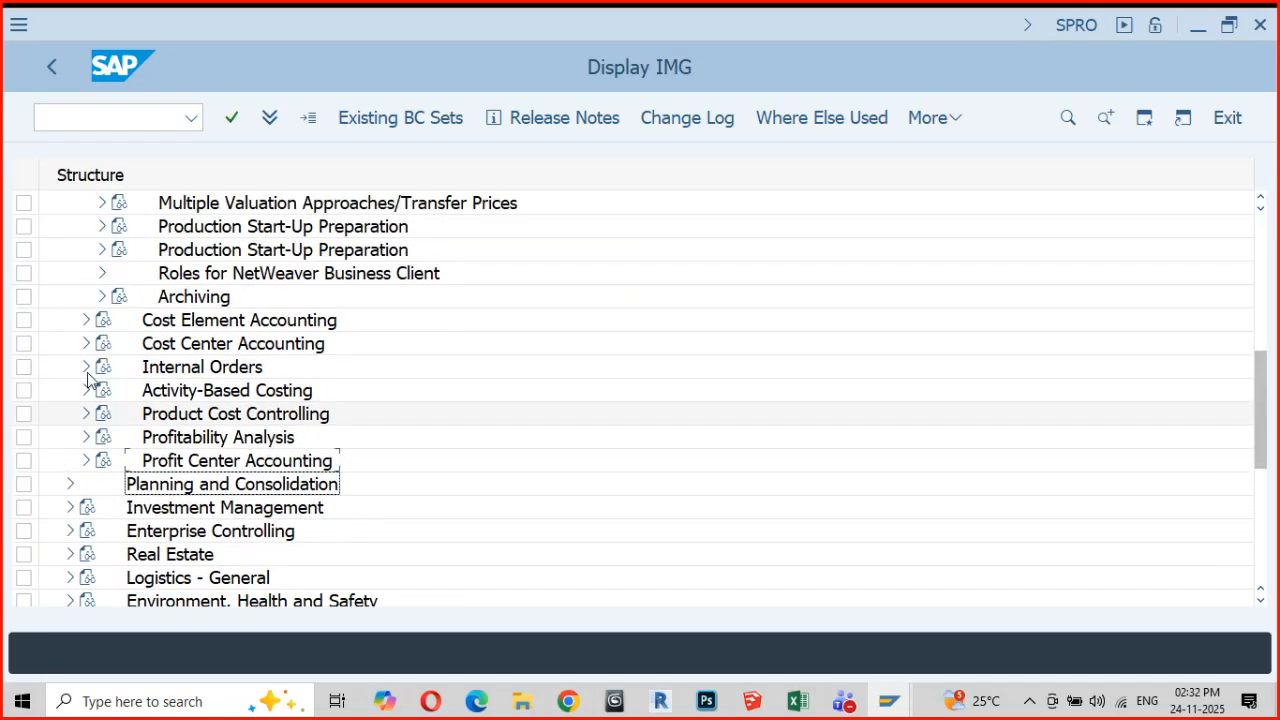
scroll(87, 378, "up", 3)
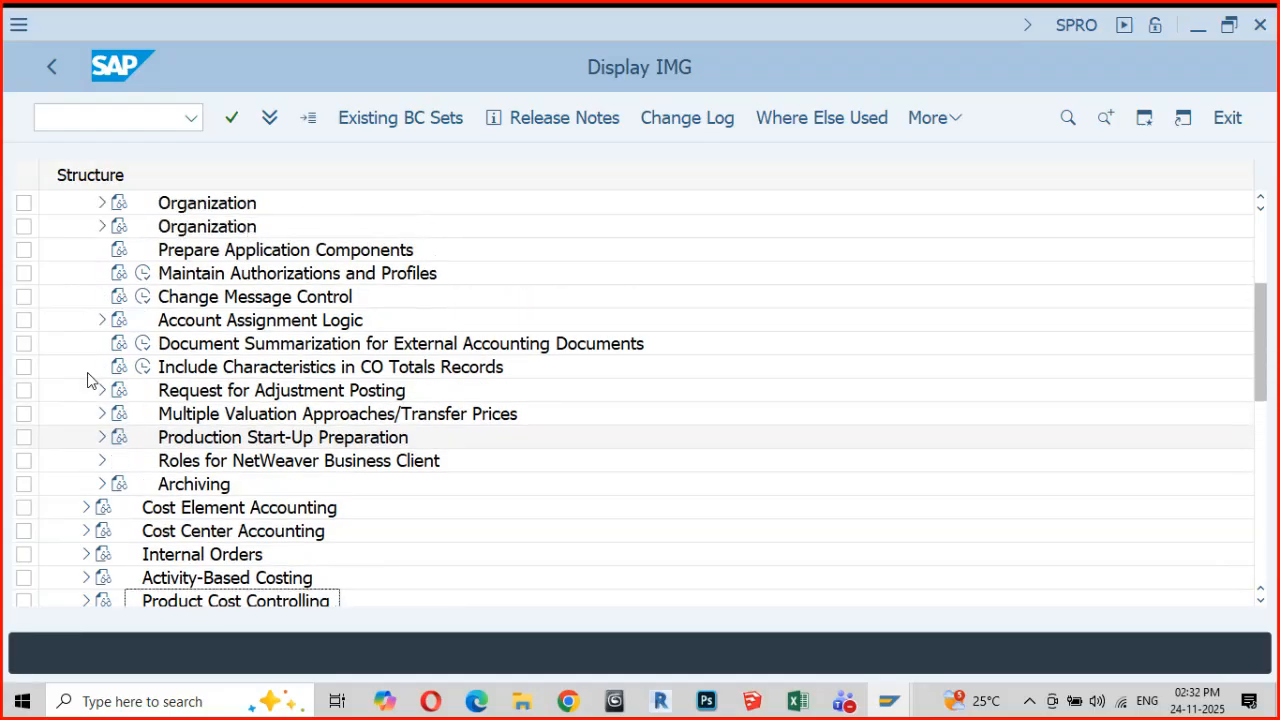
scroll(87, 370, "up", 3)
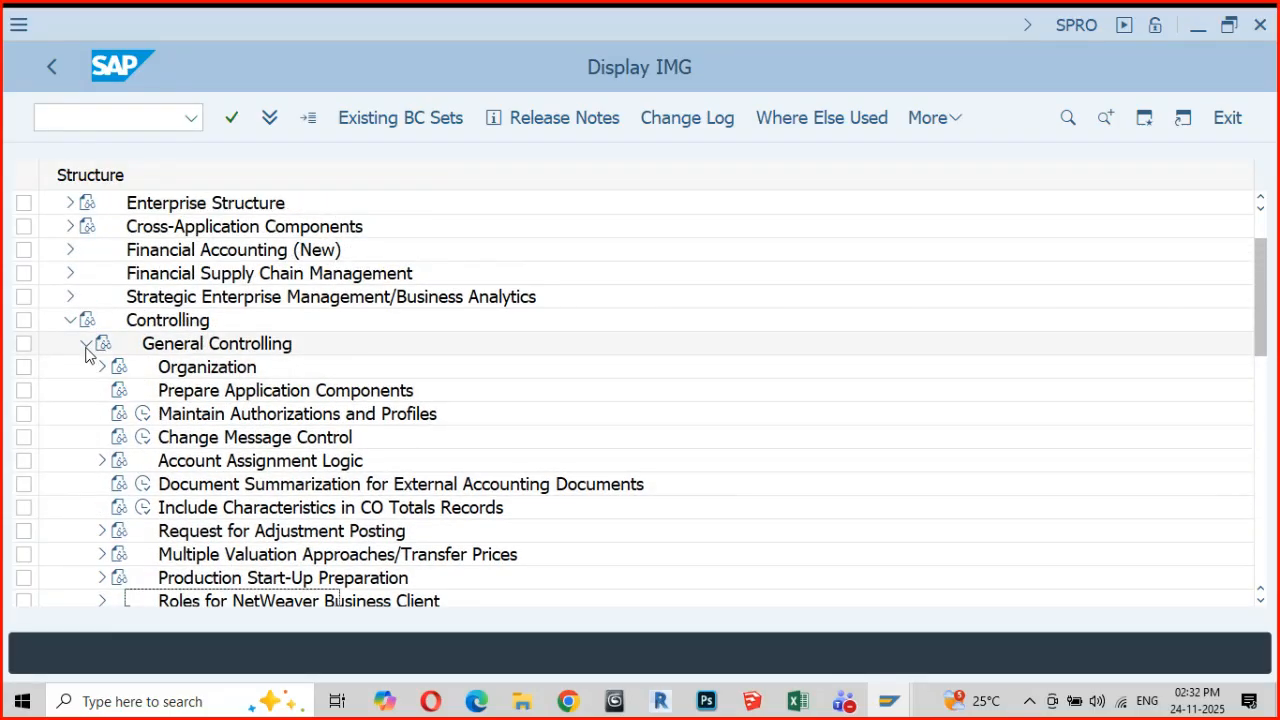
left_click(86, 345)
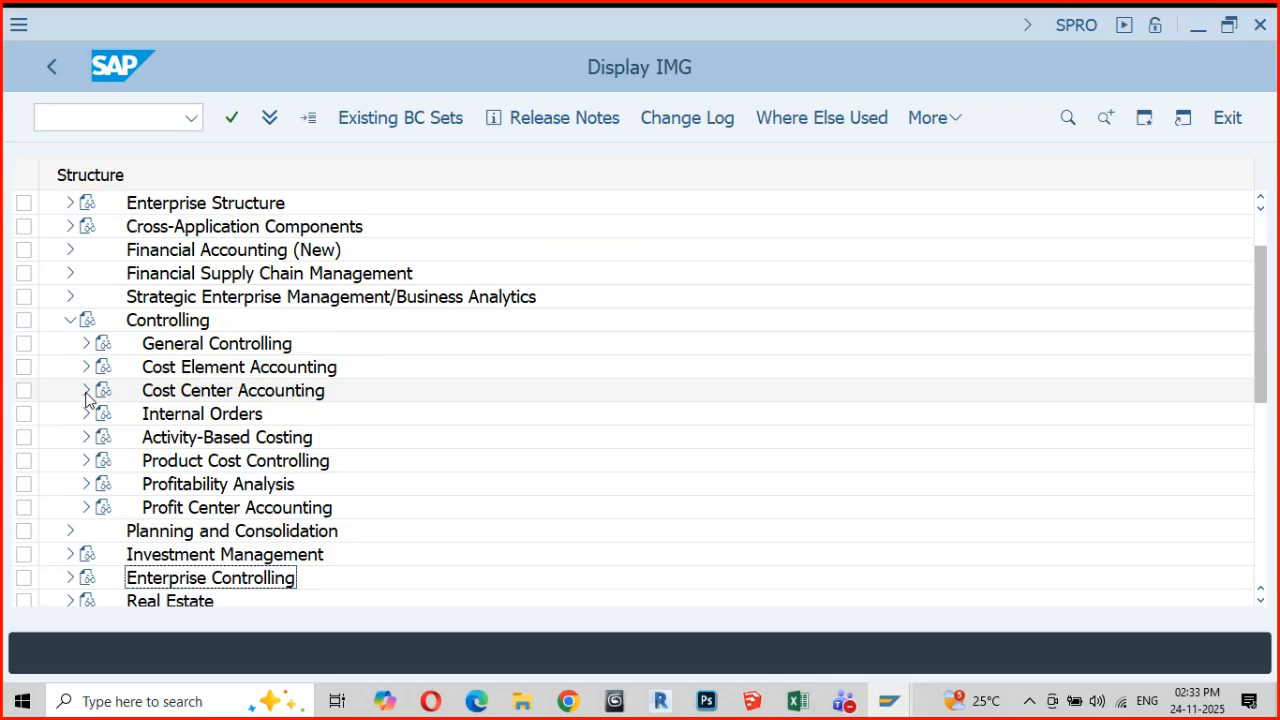
Execute Define Standard Hierarchy from the Cost Centers master data under Cost Center Accounting, setting the controlling area to GM01
left_click(86, 391)
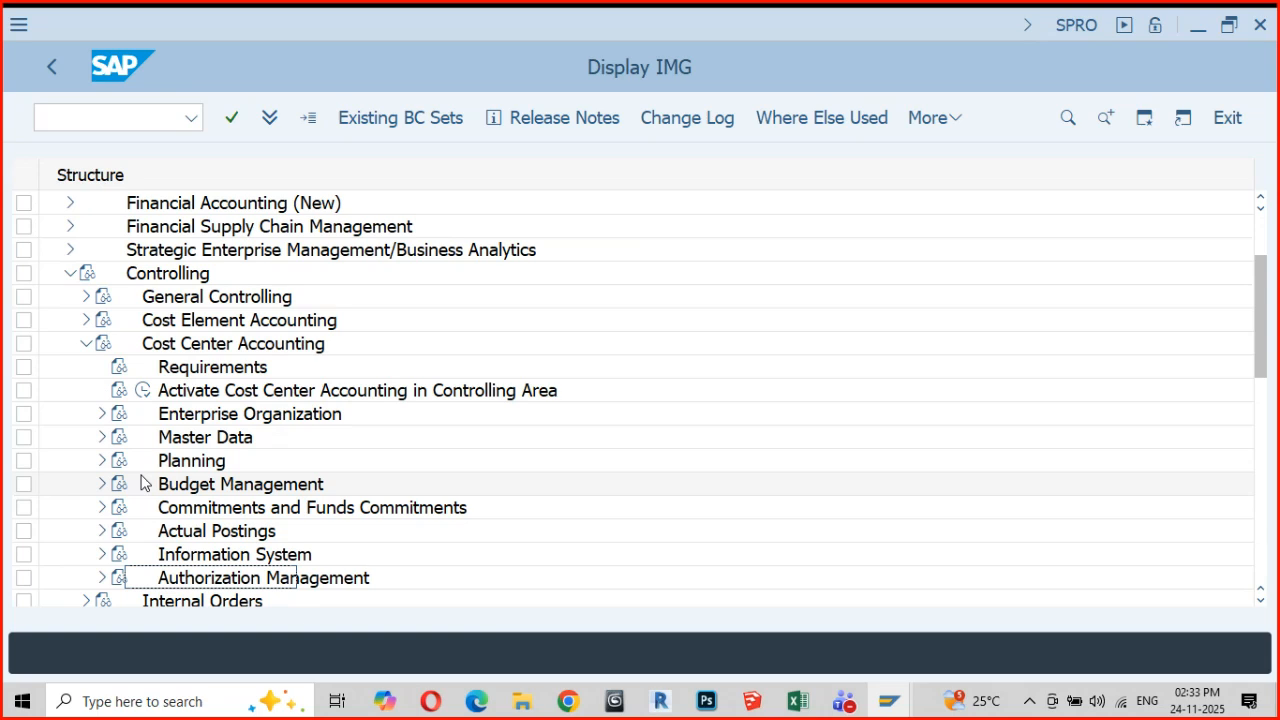
left_click(102, 439)
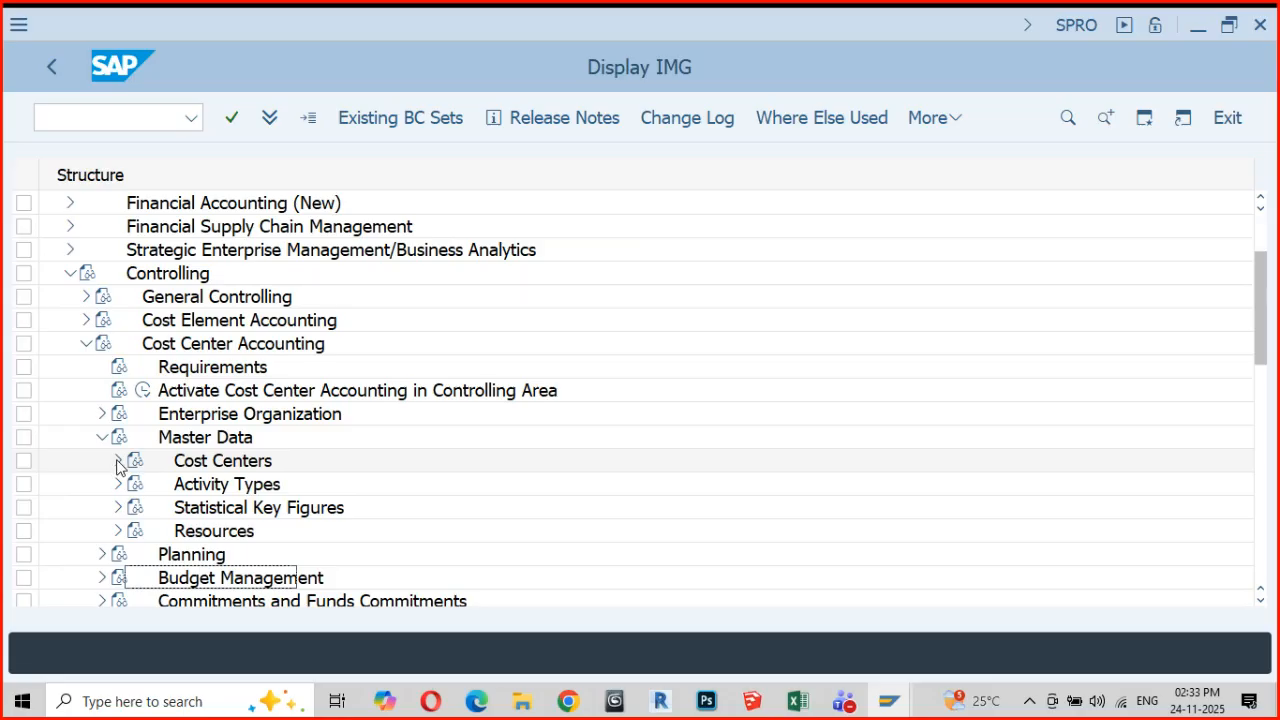
left_click(118, 461)
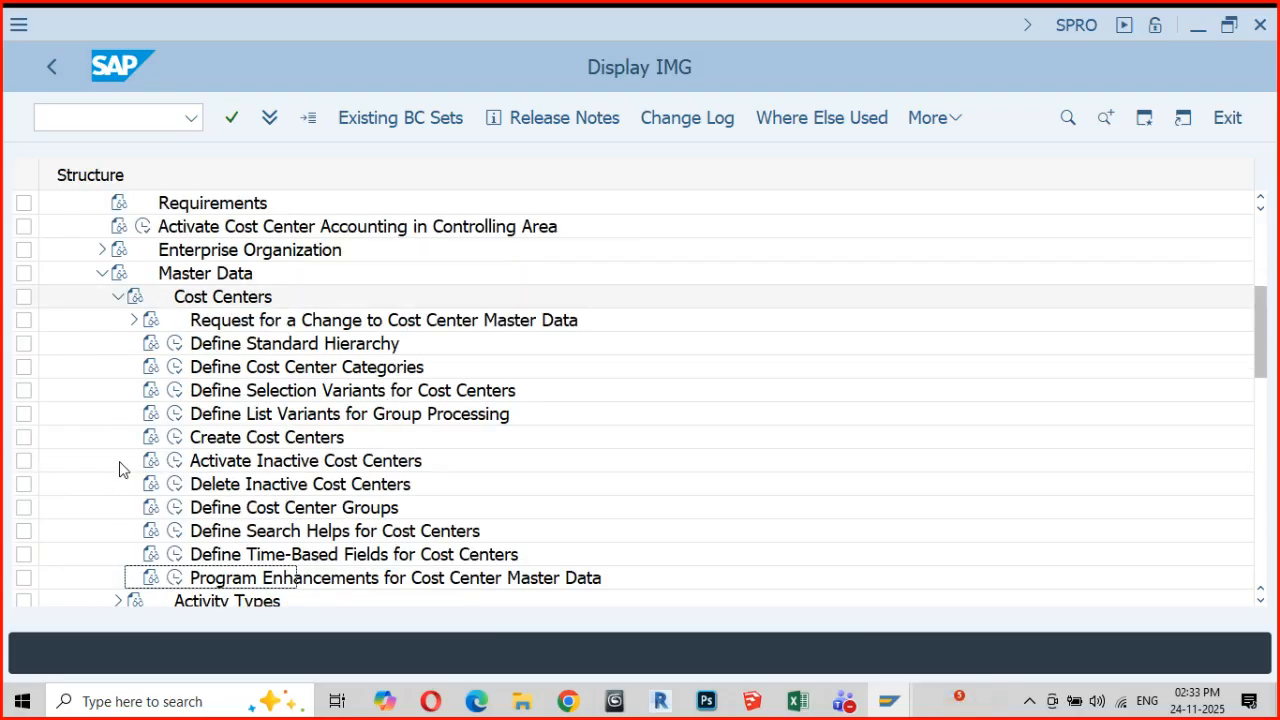
left_click(175, 346)
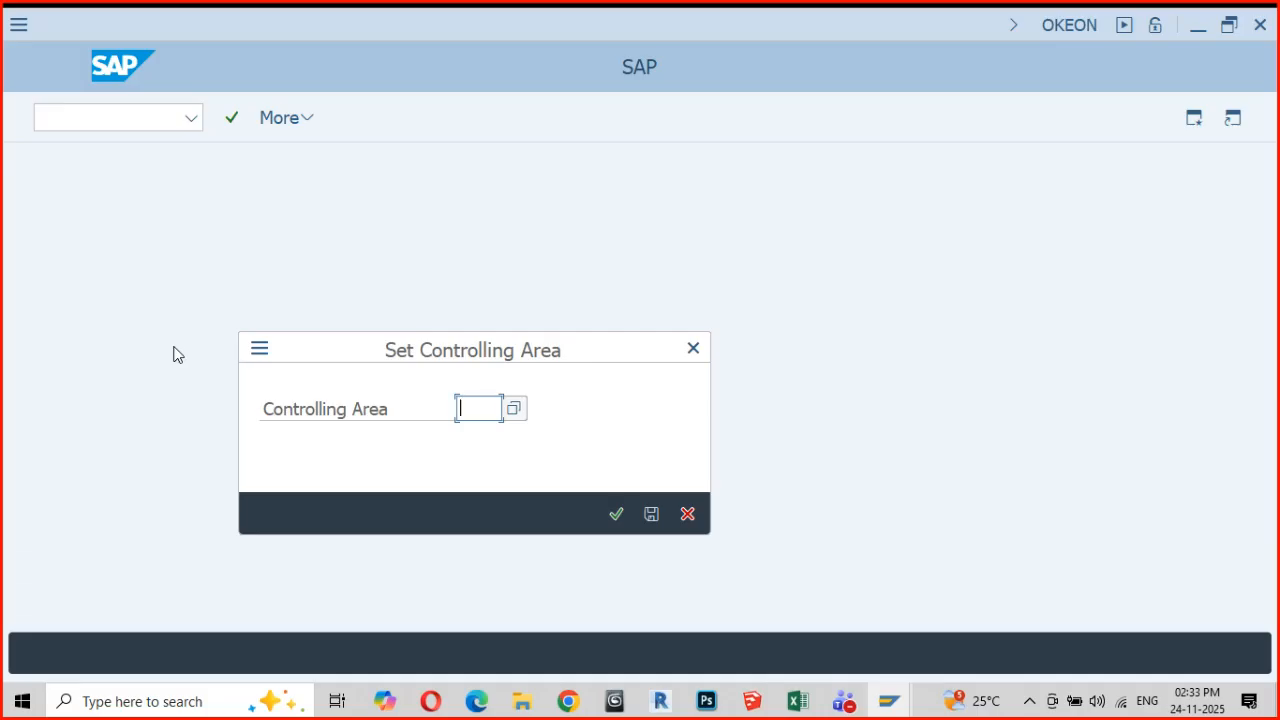
type("gm01")
key("Return")
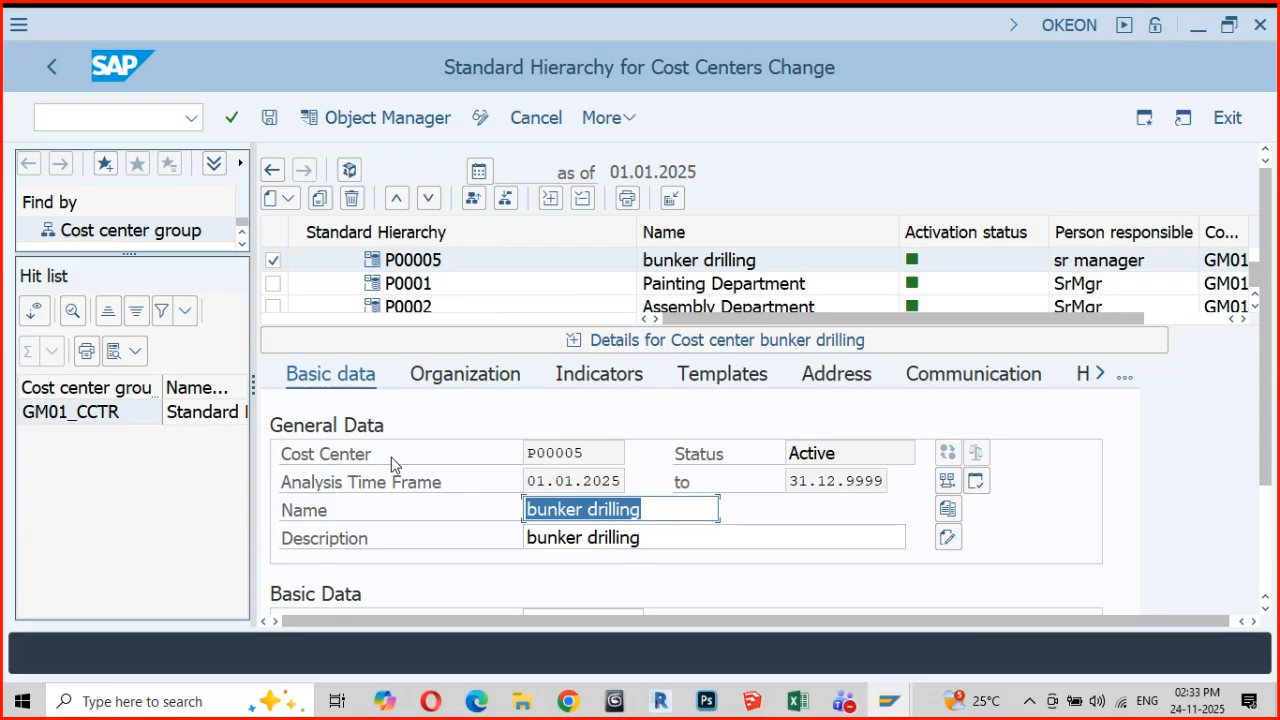
Review the cost center standard hierarchy from GM01_CCTR through the INDIRECTCC, DIRECTCC and PRODUCTION groups to the last cost center
scroll(540, 300, "up", 1)
scroll(540, 300, "up", 10)
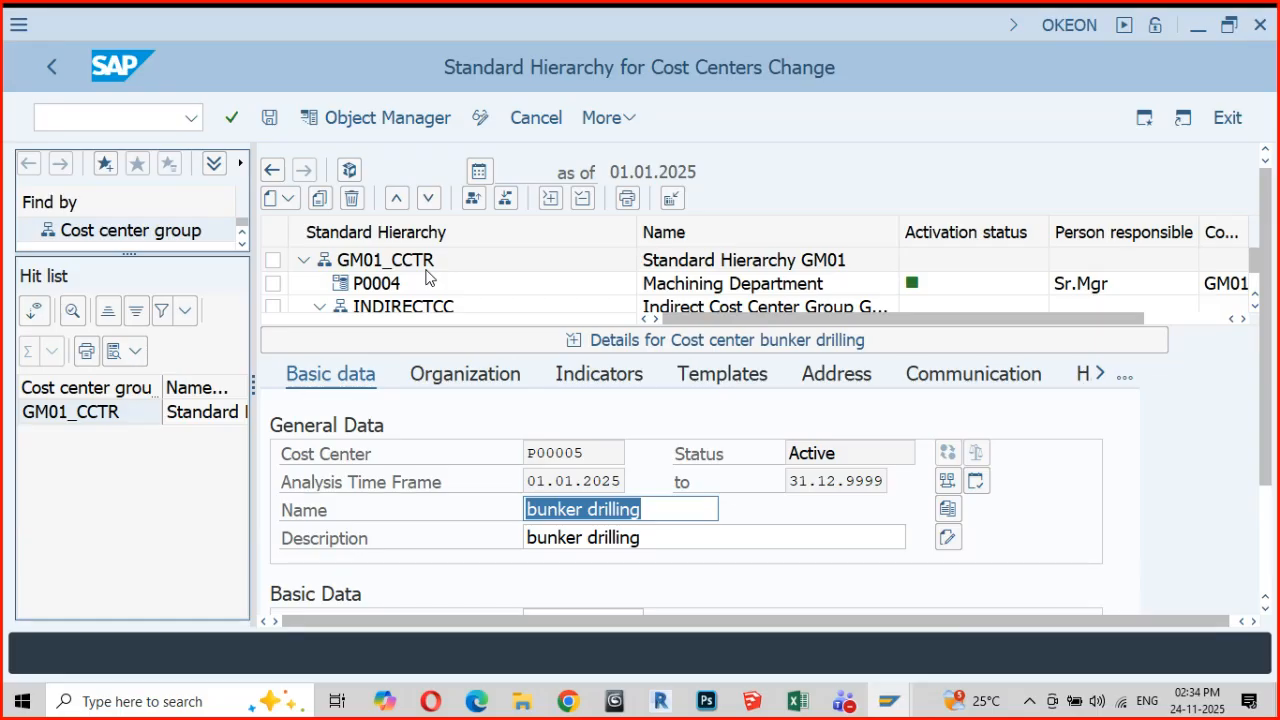
scroll(425, 277, "down", 1)
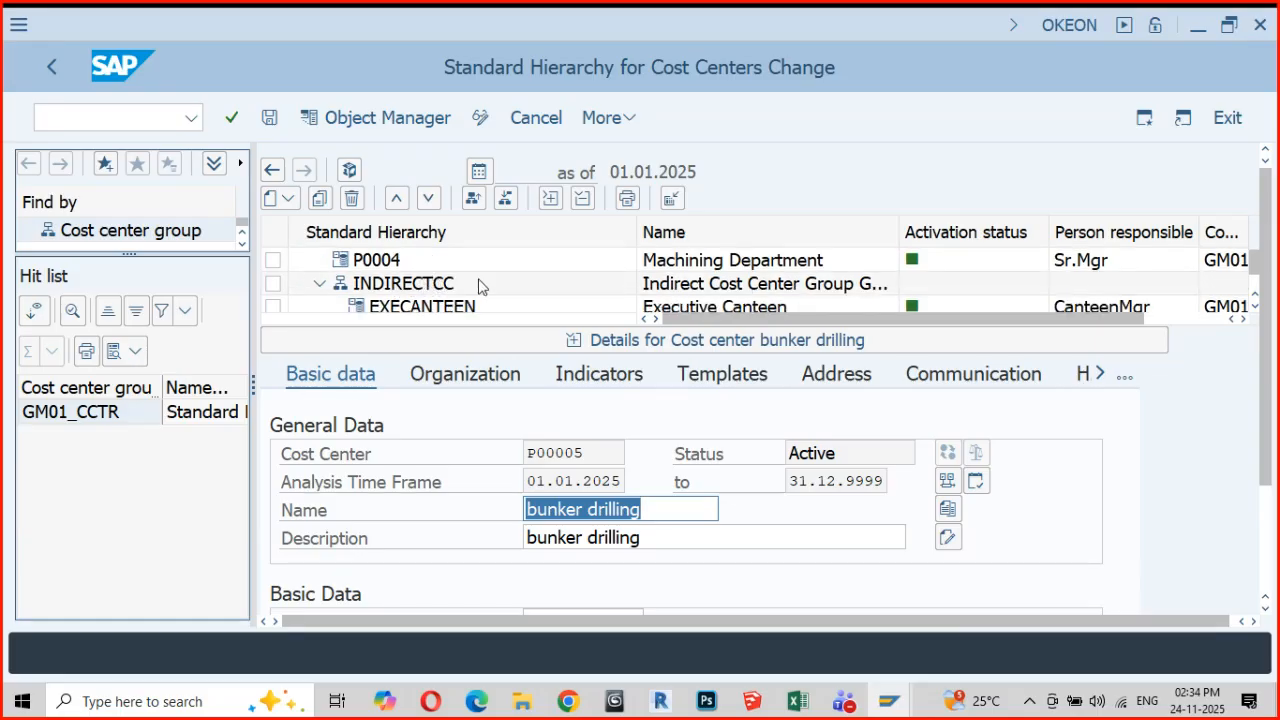
scroll(480, 286, "down", 1)
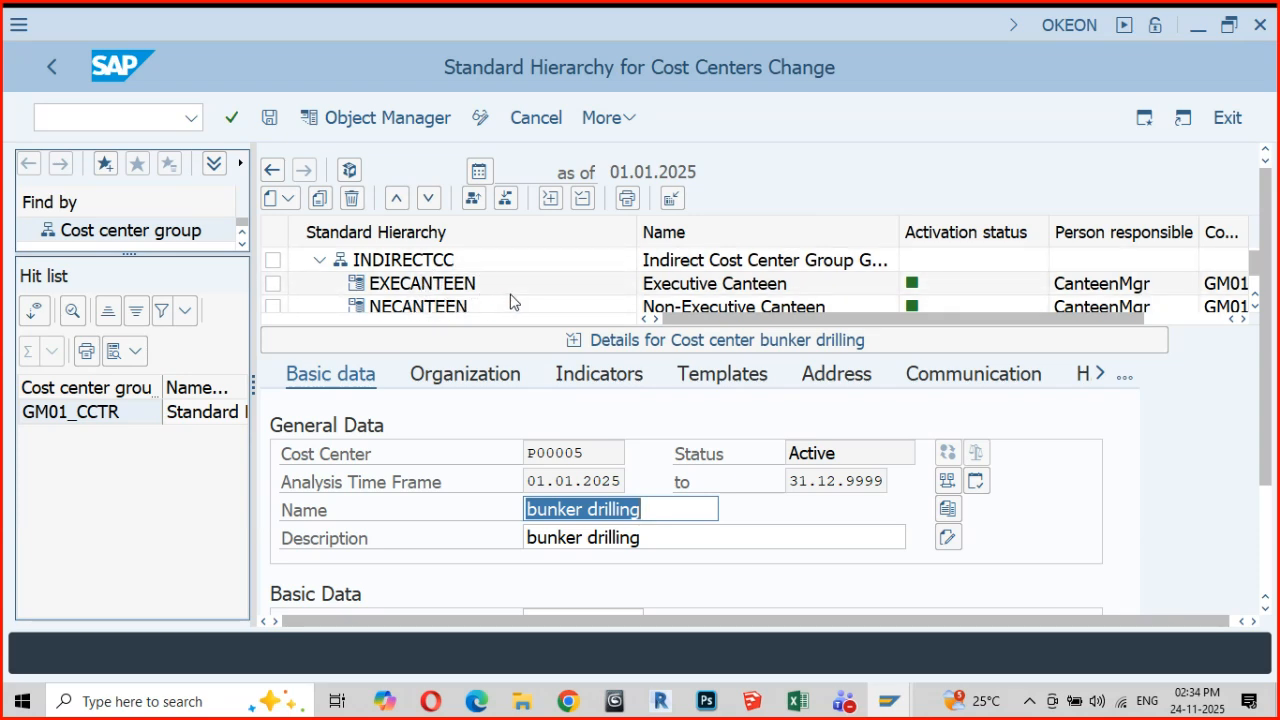
scroll(508, 300, "down", 1)
scroll(478, 306, "down", 1)
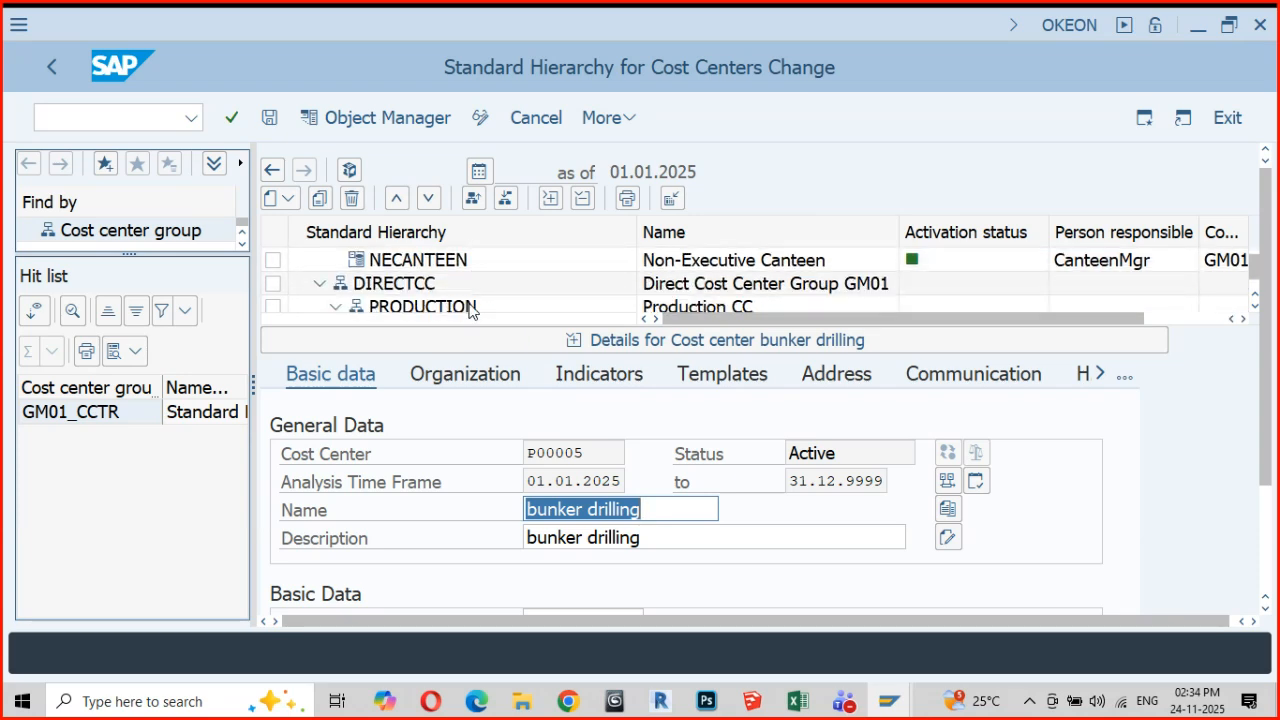
scroll(424, 295, "down", 1)
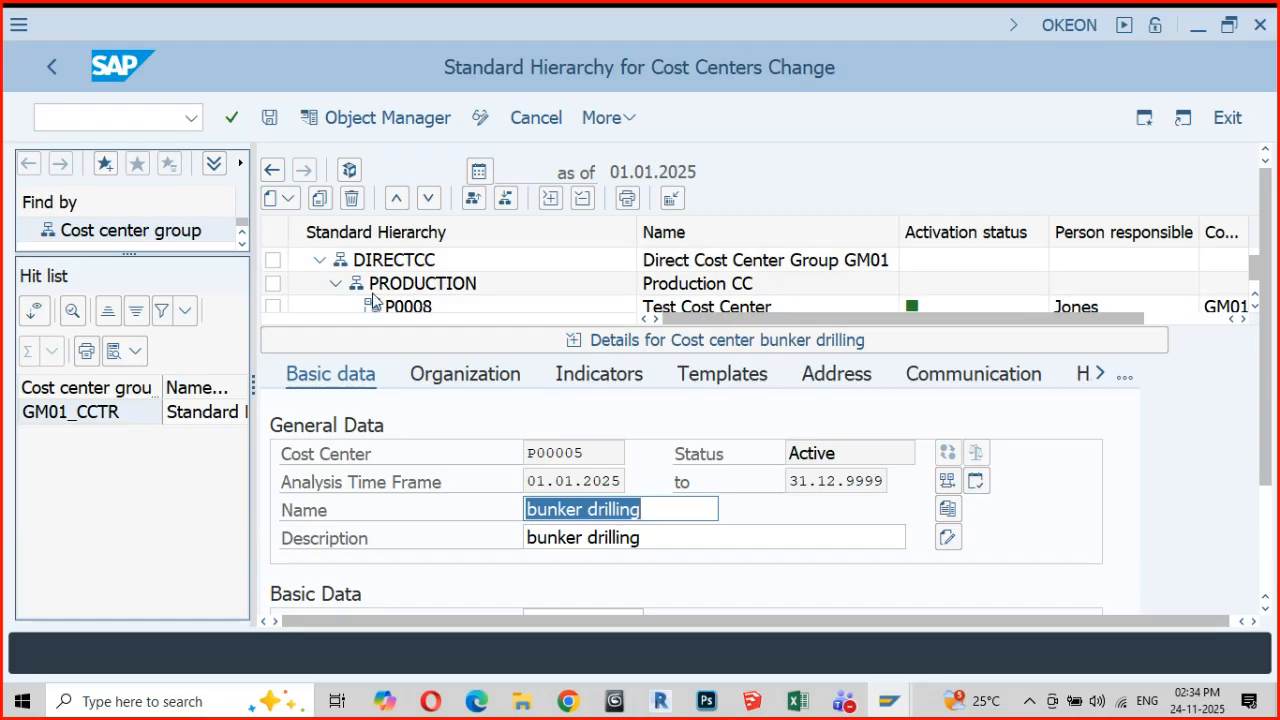
scroll(385, 305, "down", 1)
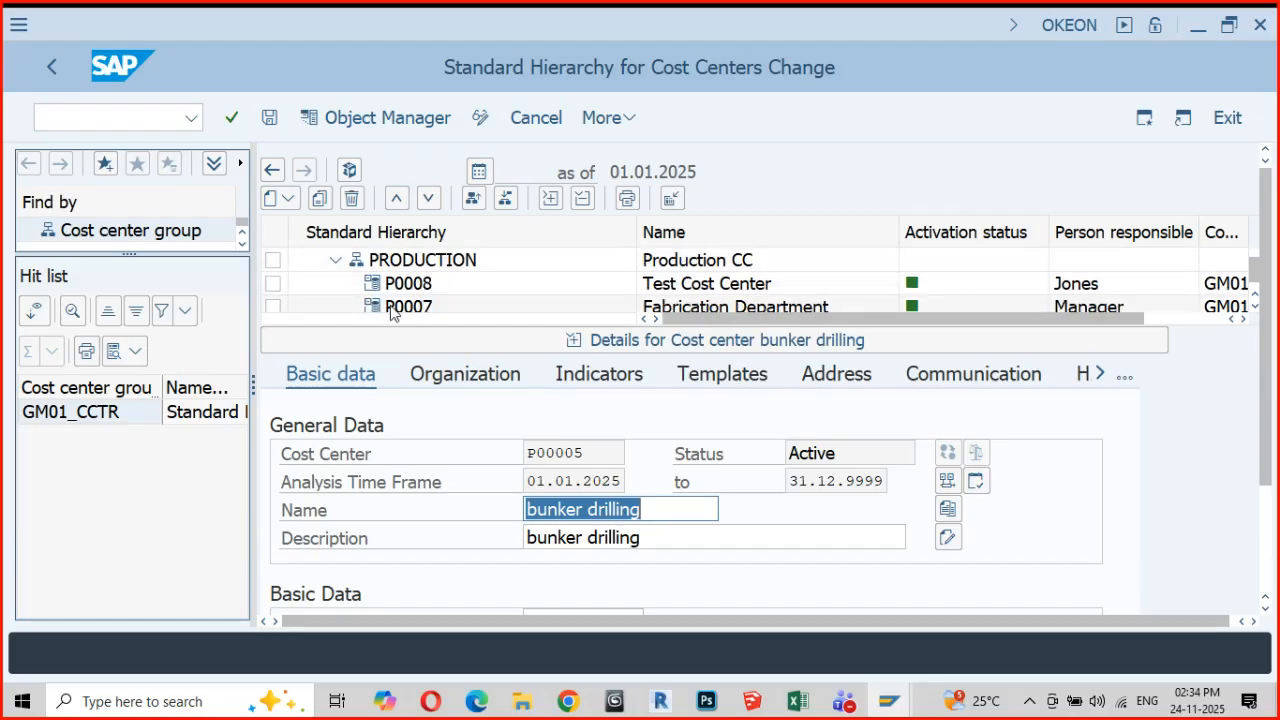
scroll(650, 310, "down", 1)
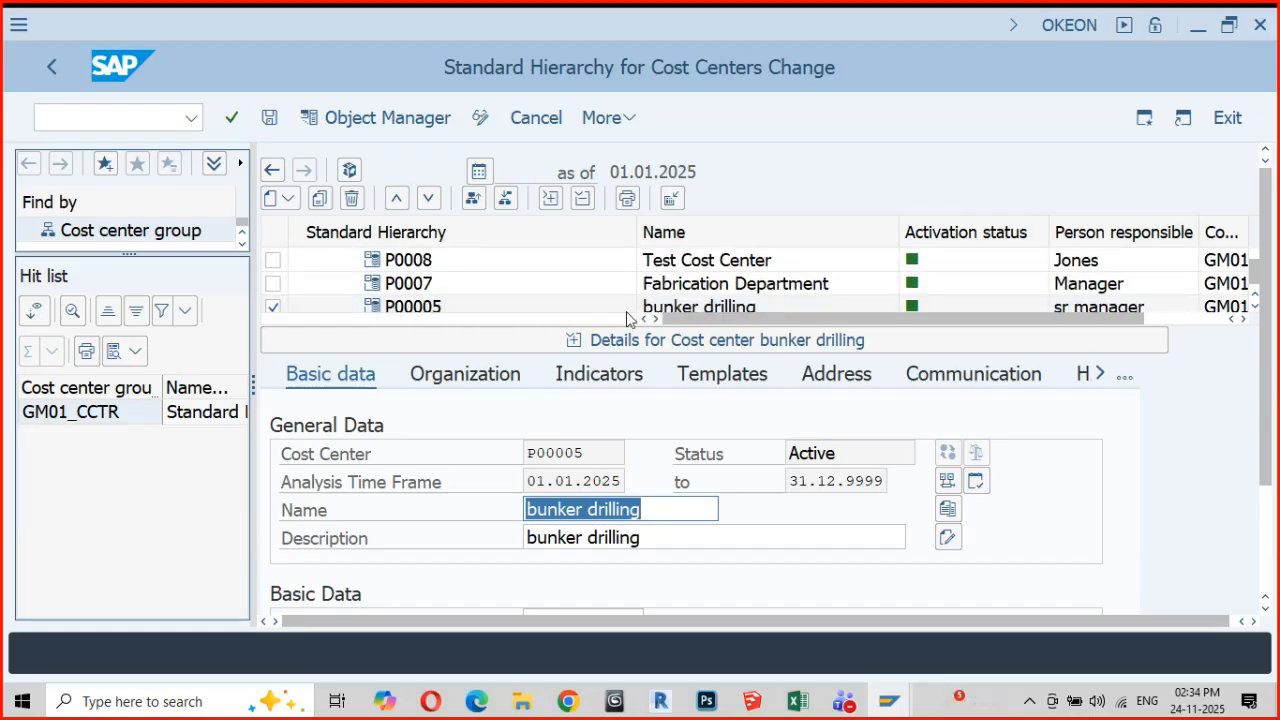
scroll(722, 303, "down", 1)
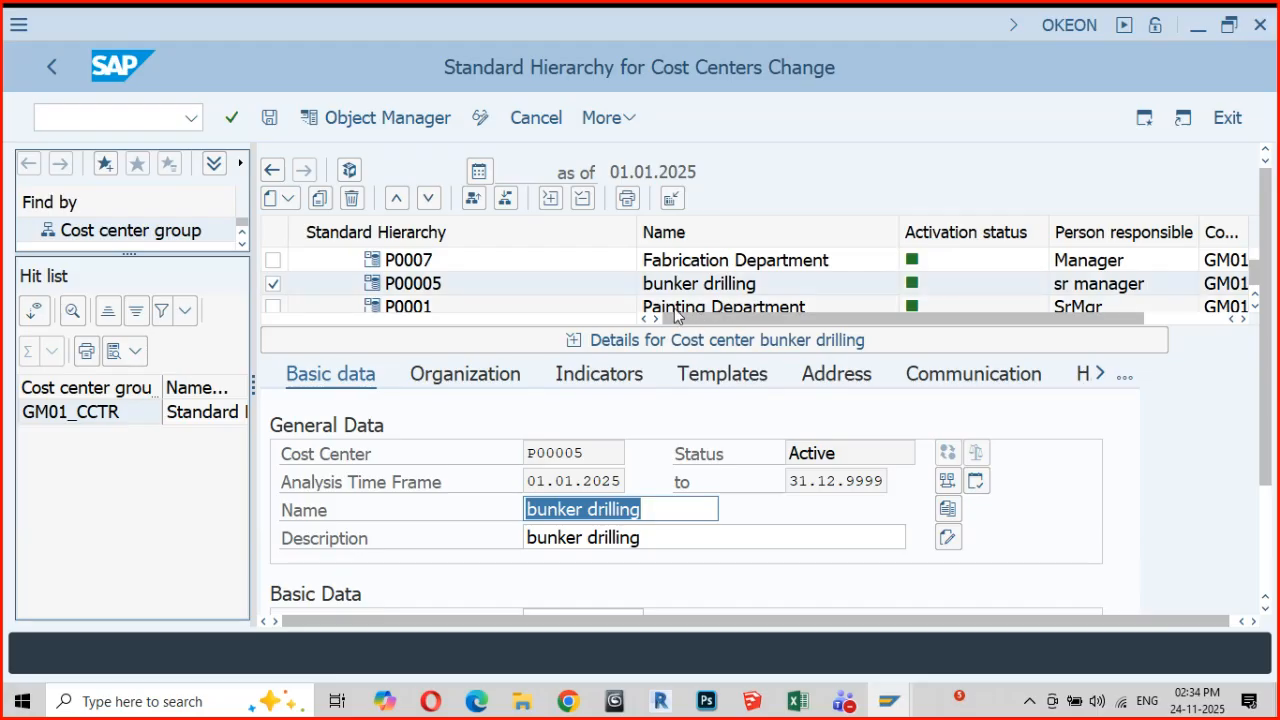
scroll(712, 304, "down", 1)
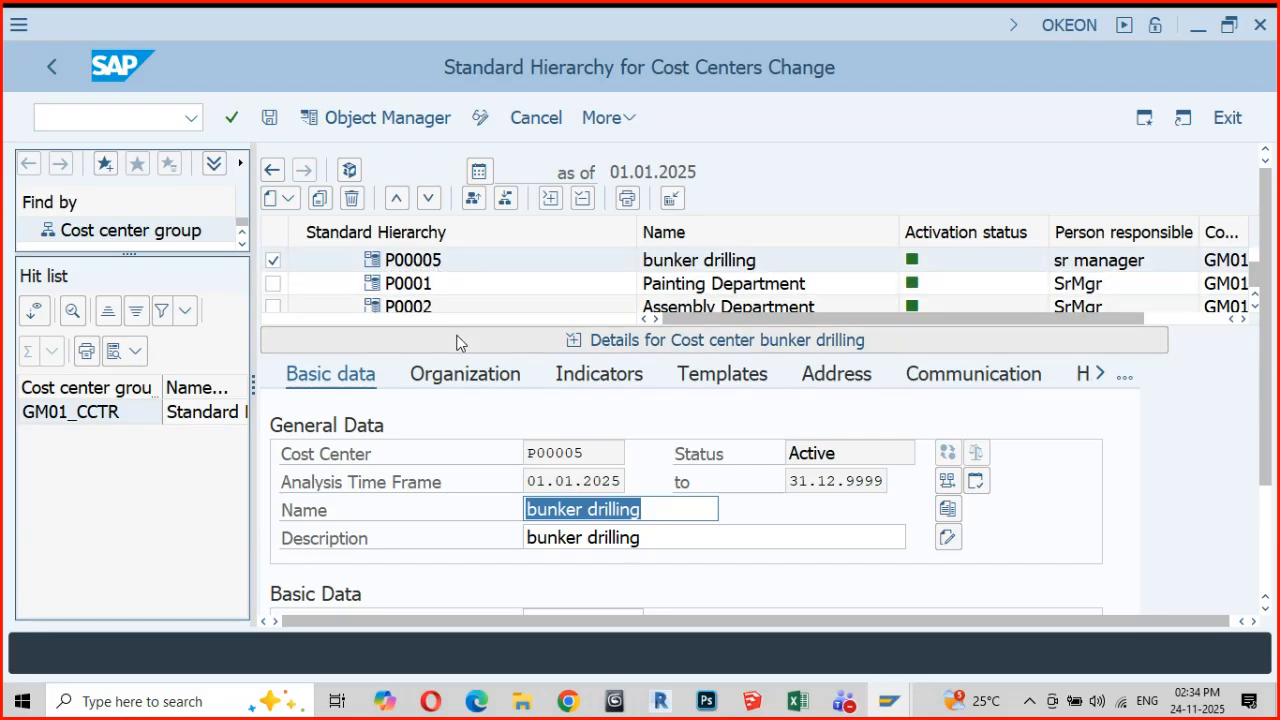
scroll(466, 302, "down", 2)
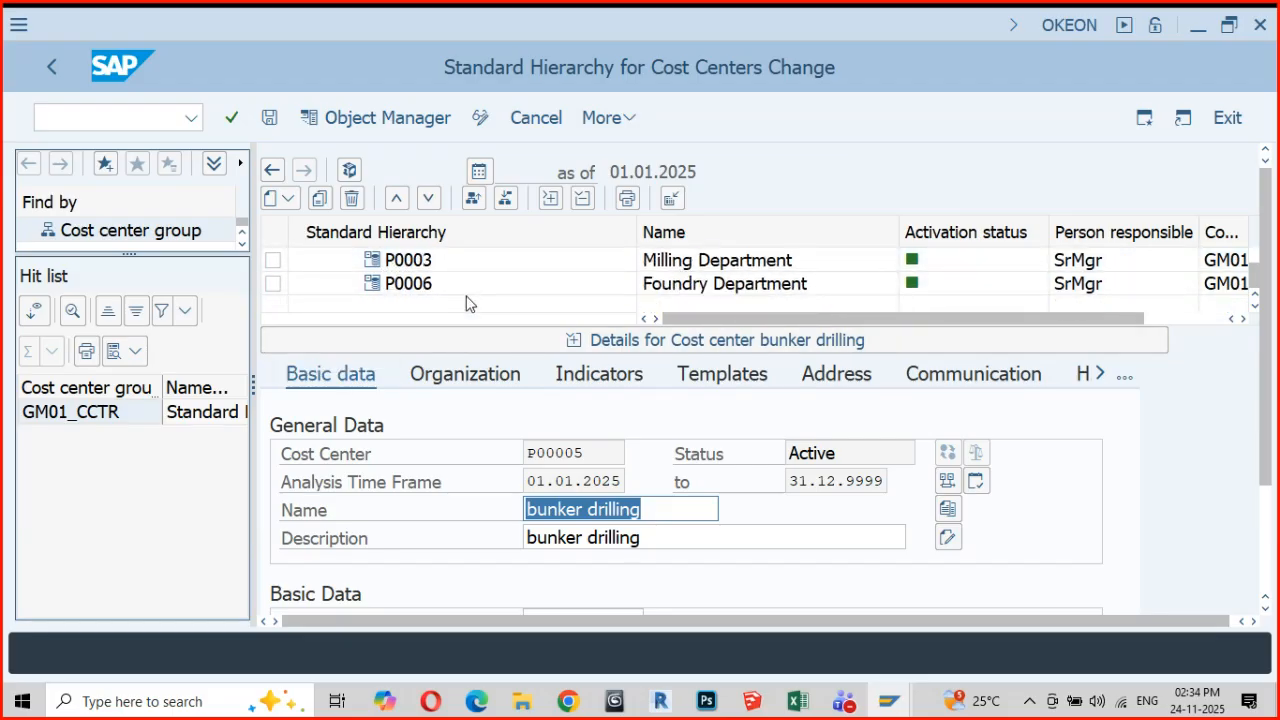
Revisit the upper hierarchy levels, examining cost center P0004 and the EXECANTEEN and NECANTEEN cost centers under INDIRECTCC
scroll(466, 303, "up", 5)
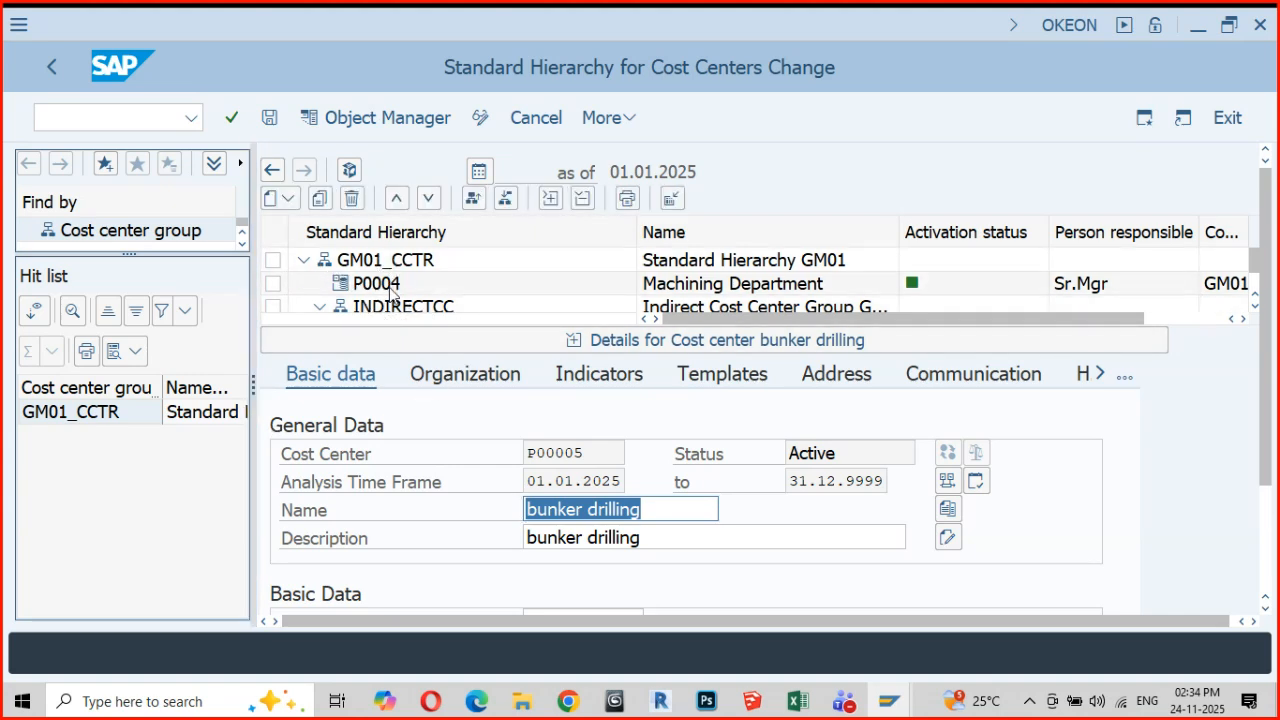
scroll(390, 290, "down", 2)
scroll(383, 293, "down", 1)
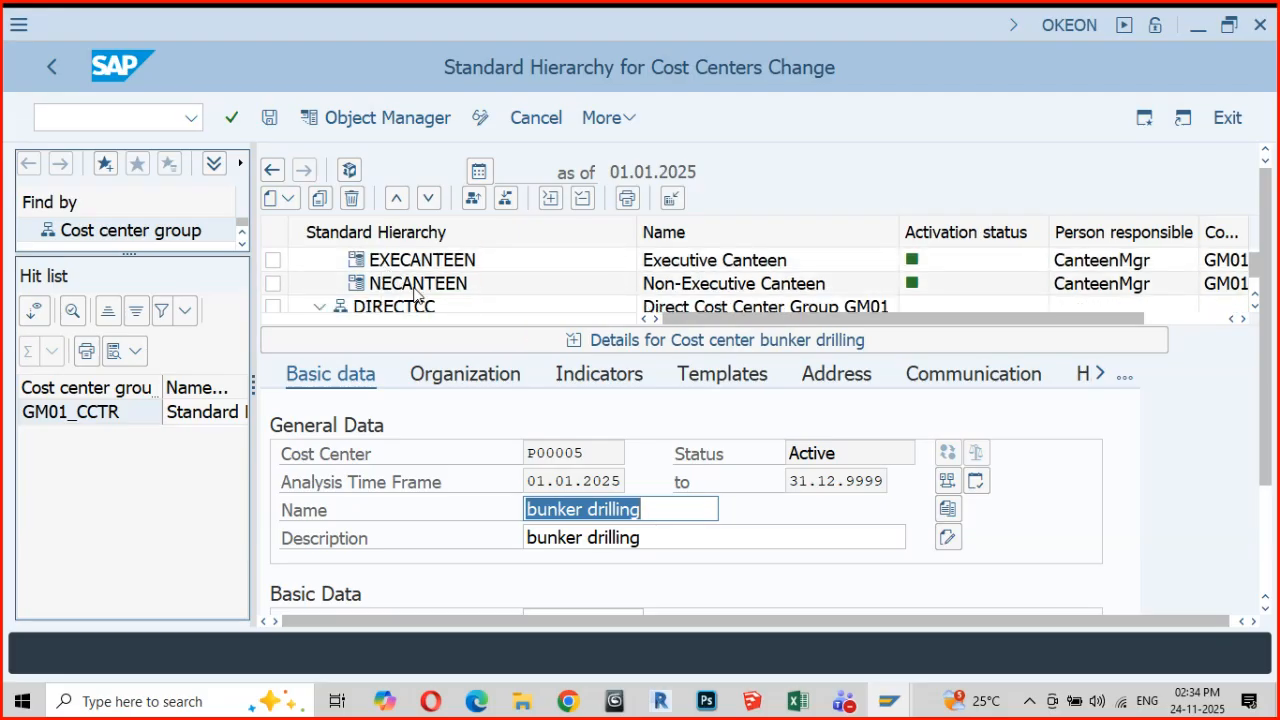
scroll(415, 289, "up", 1)
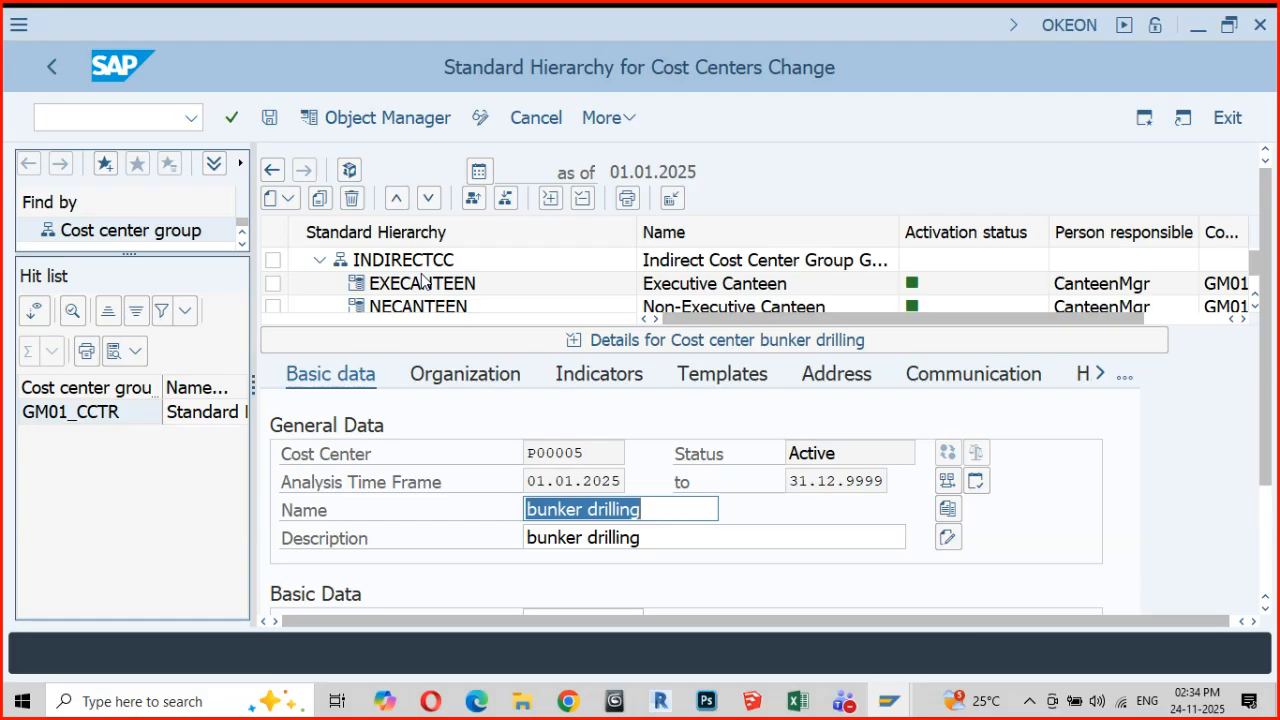
scroll(422, 281, "down", 1)
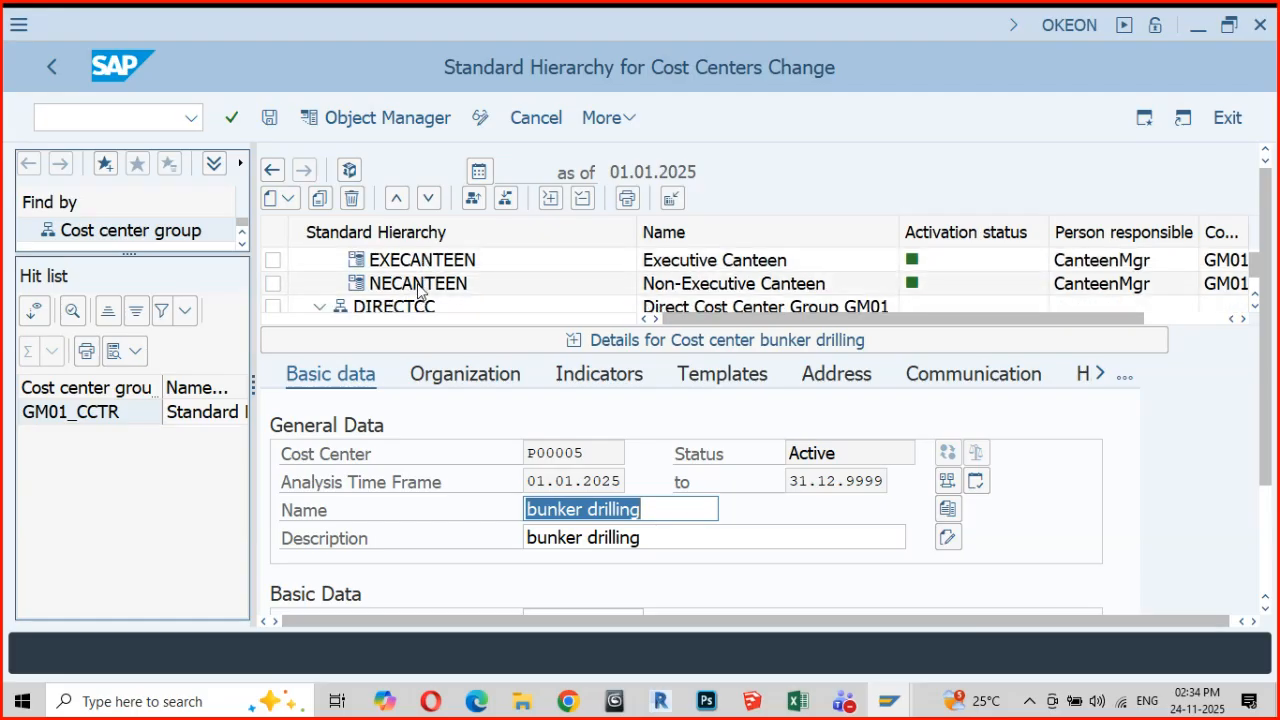
scroll(418, 290, "up", 1)
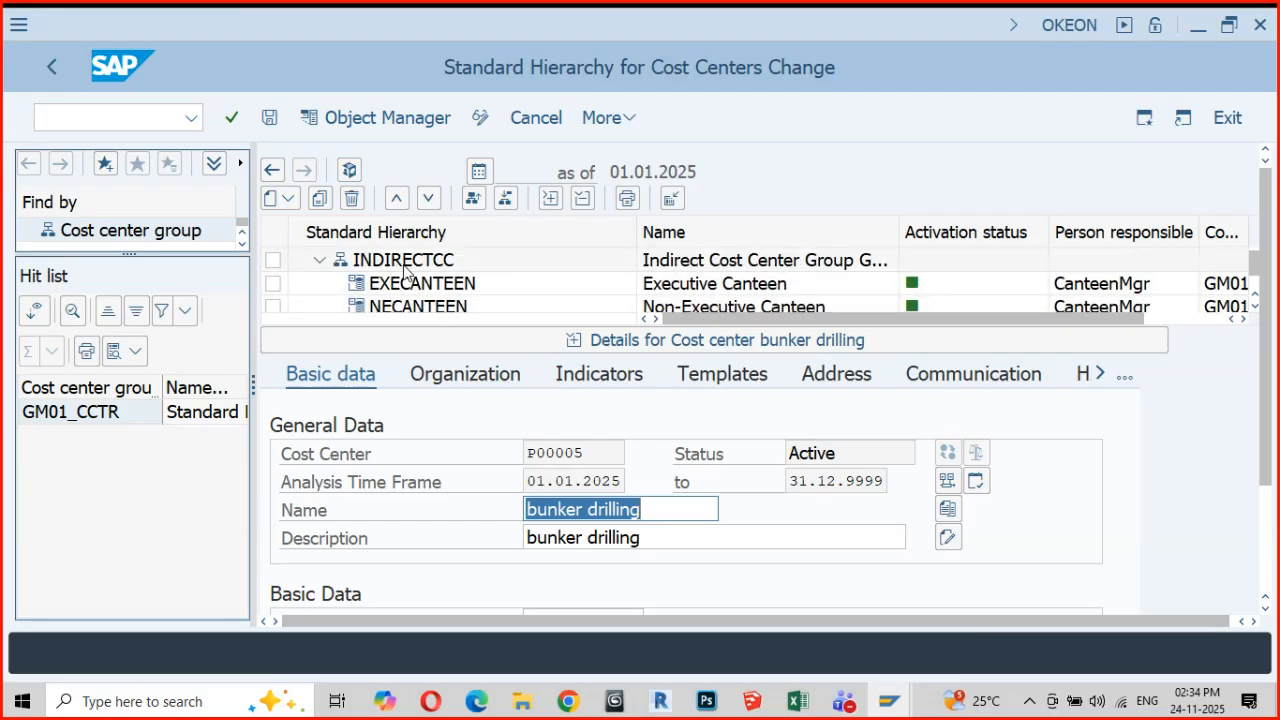
Start creating a new cost center under the INDIRECTCC group of the standard hierarchy
left_click(404, 264)
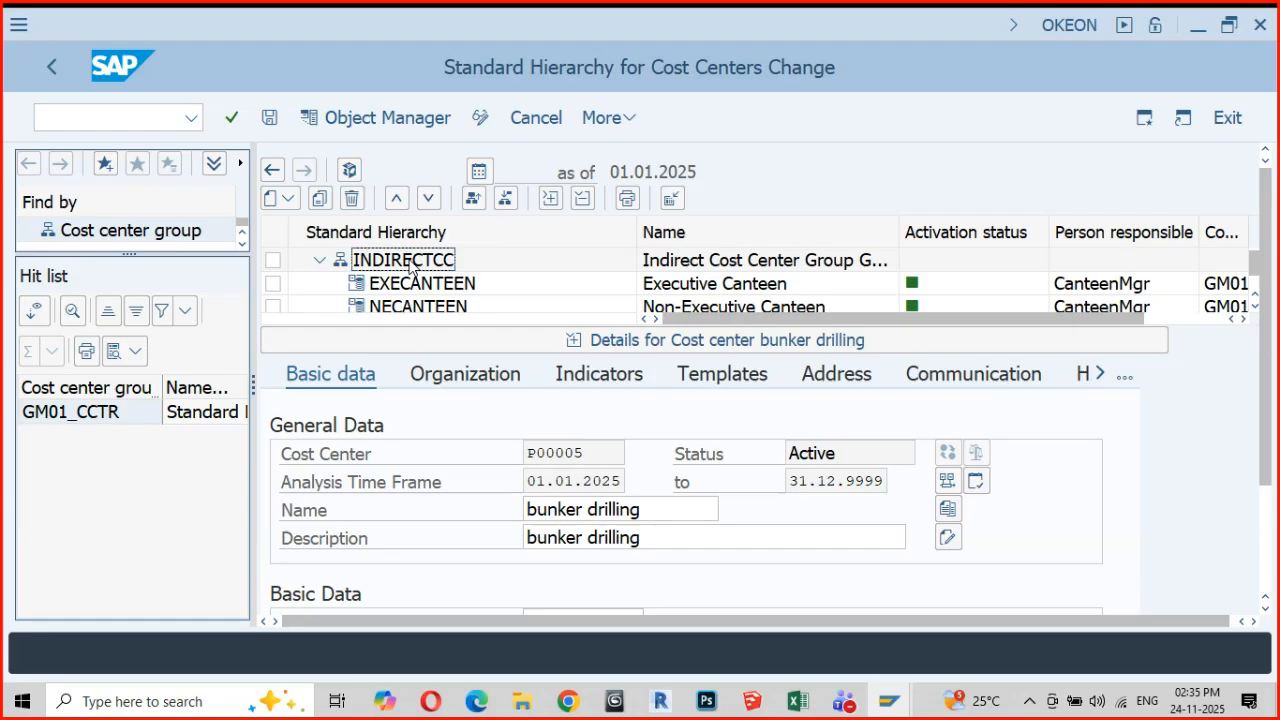
double_click(409, 263)
right_click(410, 262)
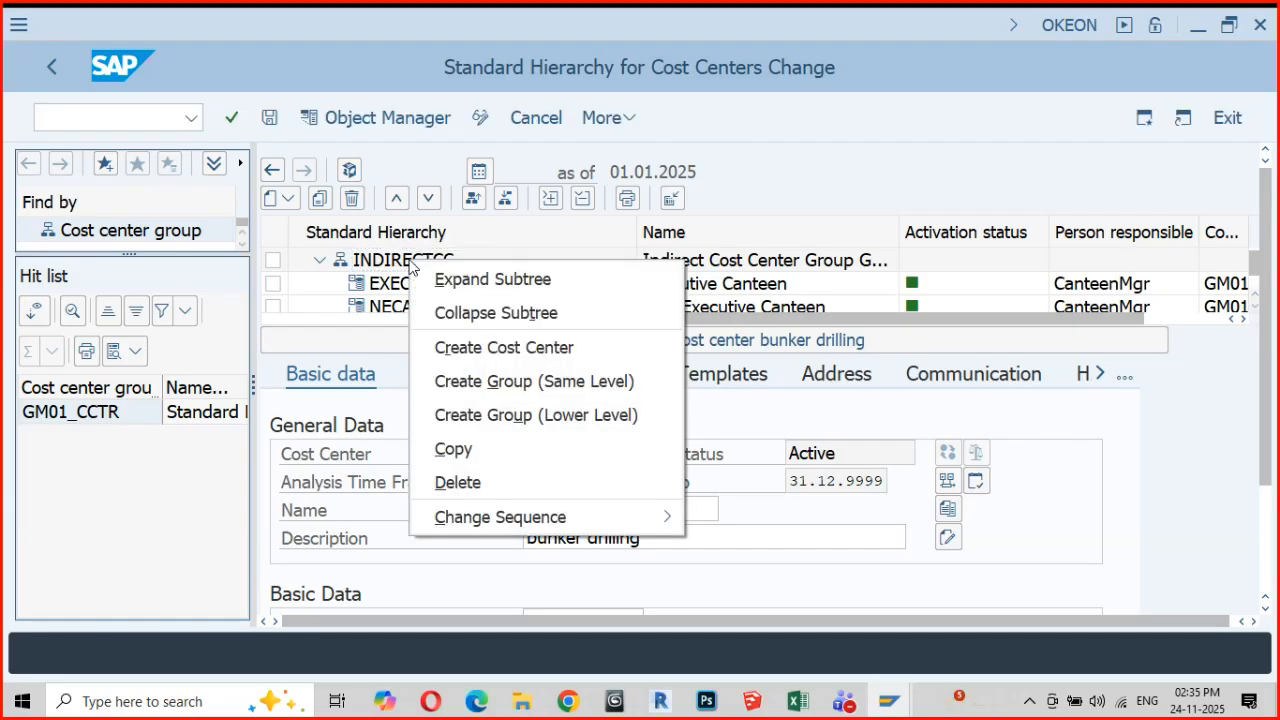
left_click(481, 350)
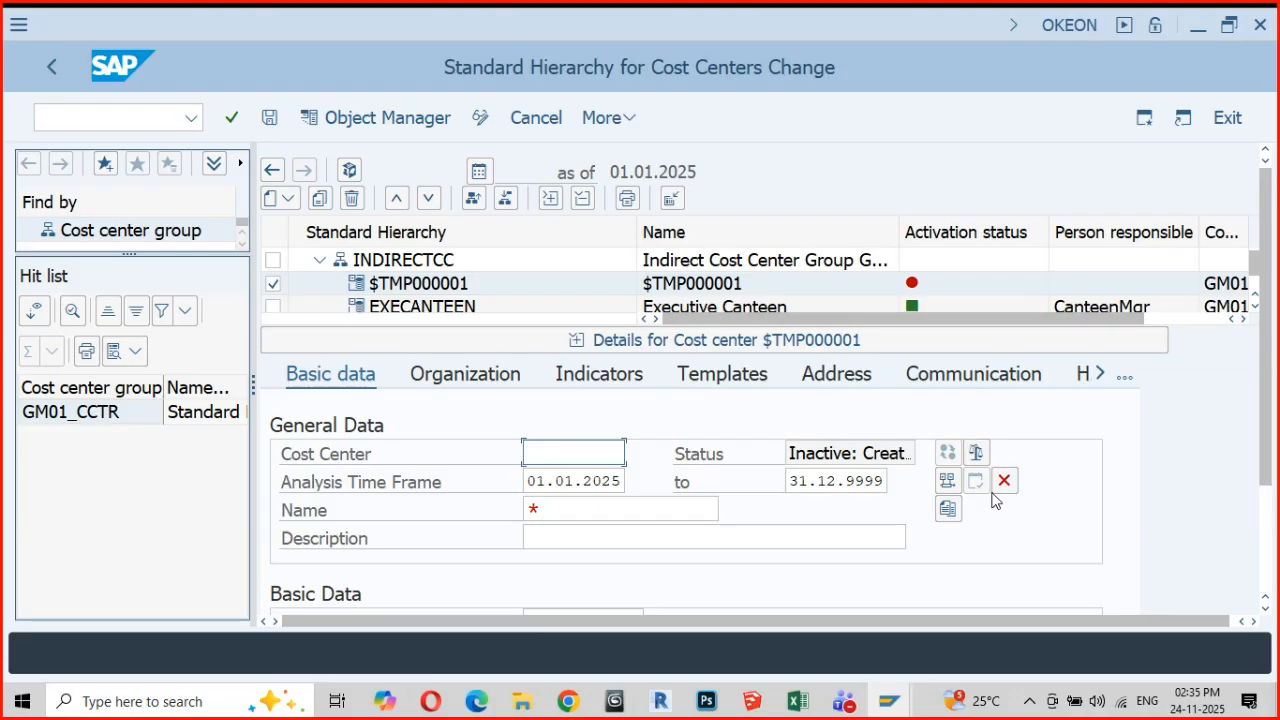
Switch to the SAP Easy Access session and open FB50 - Enter G/L Account Document under the General Ledger document entry transactions
mouse_move(887, 706)
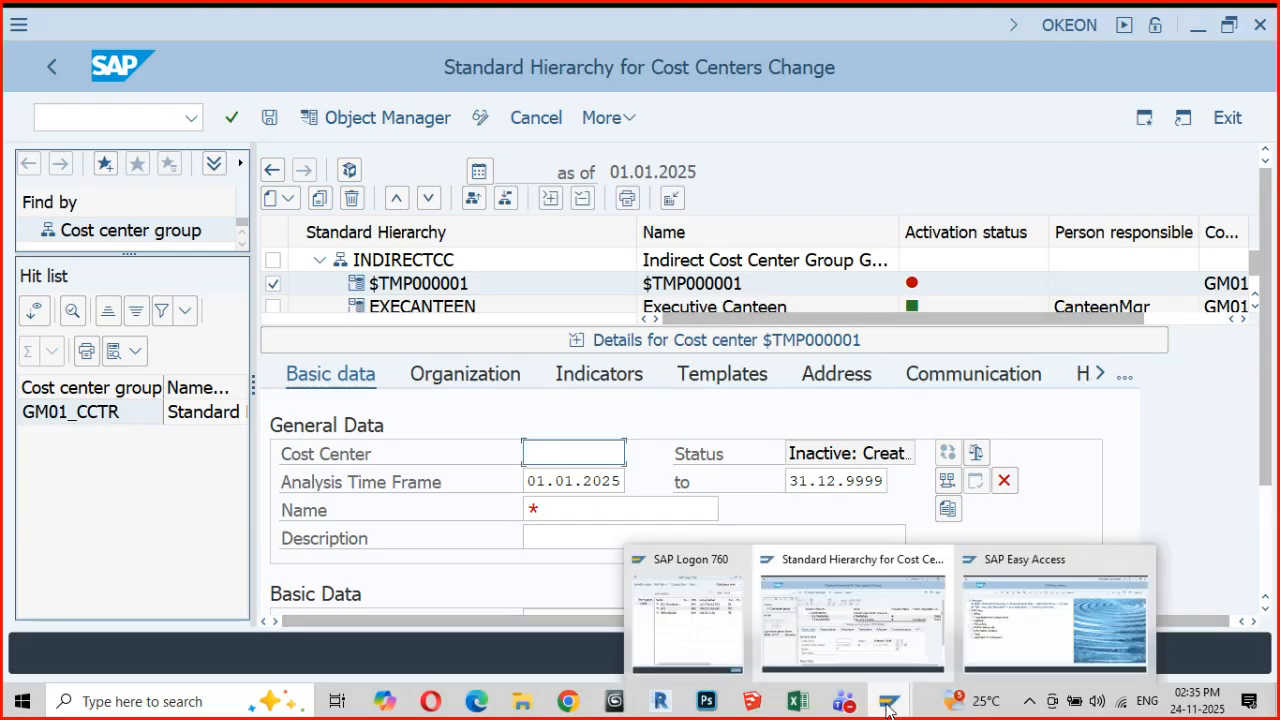
left_click(981, 636)
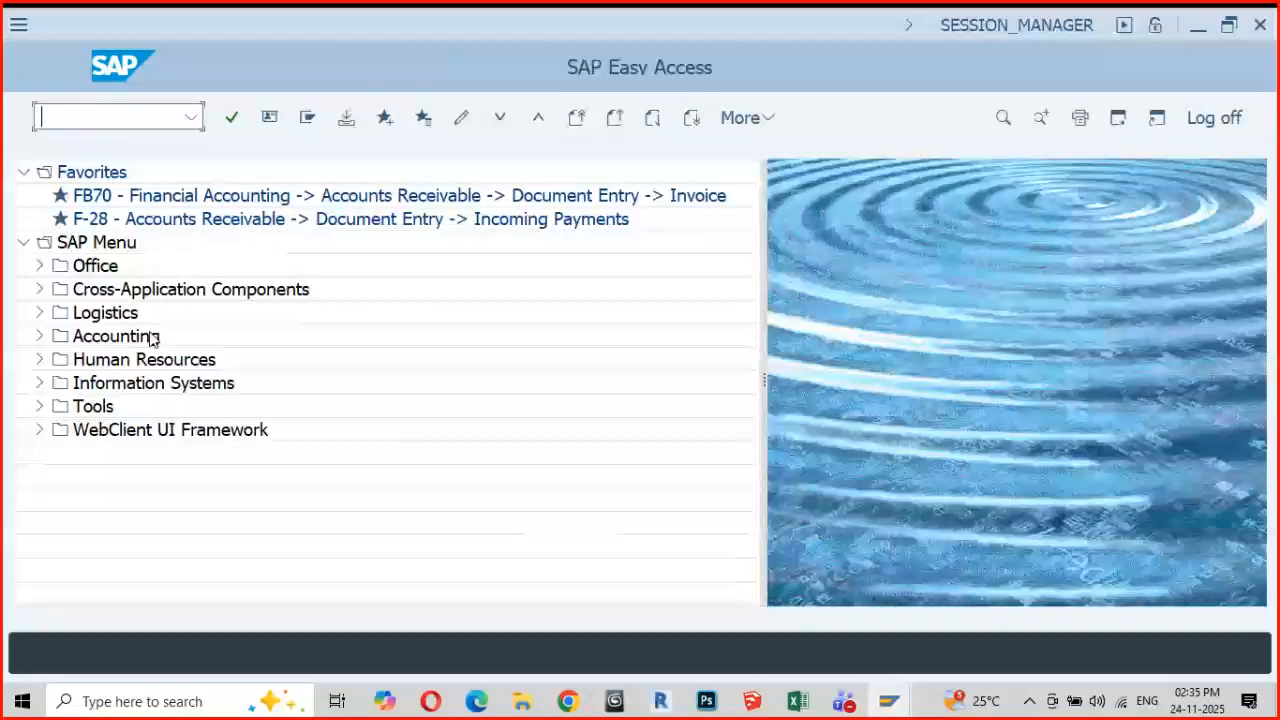
left_click(39, 336)
left_click(55, 360)
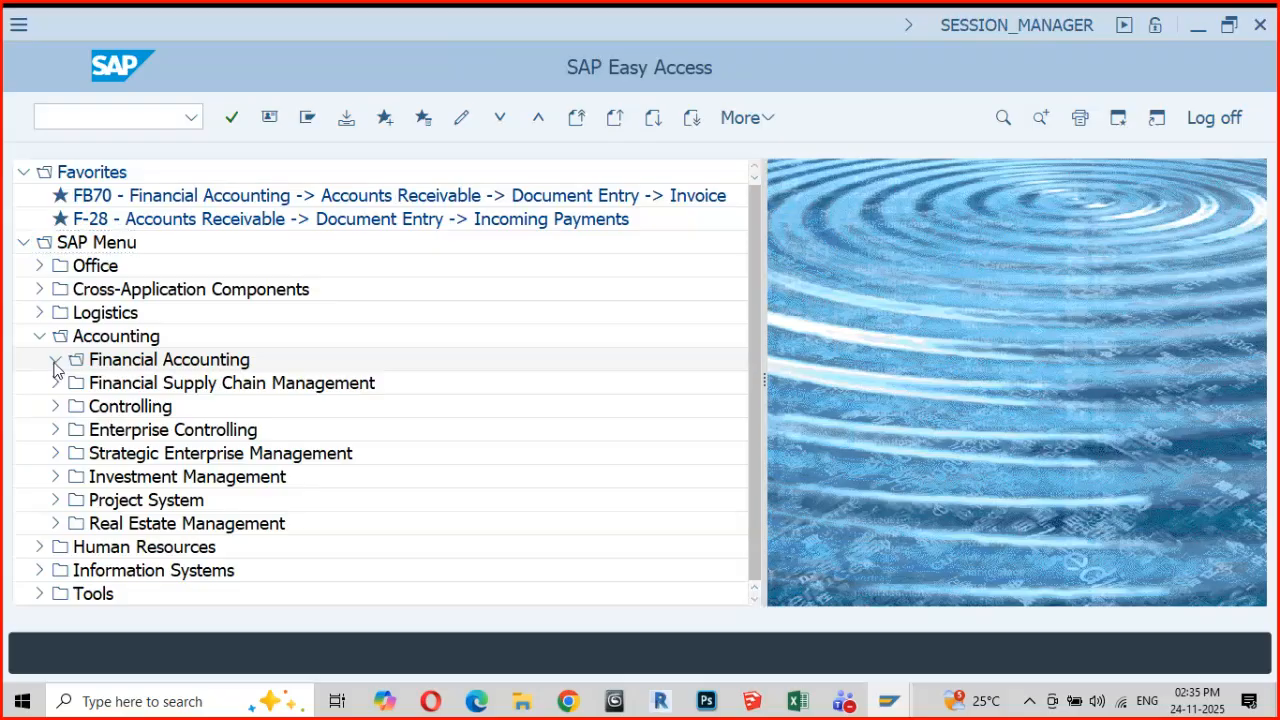
left_click(71, 384)
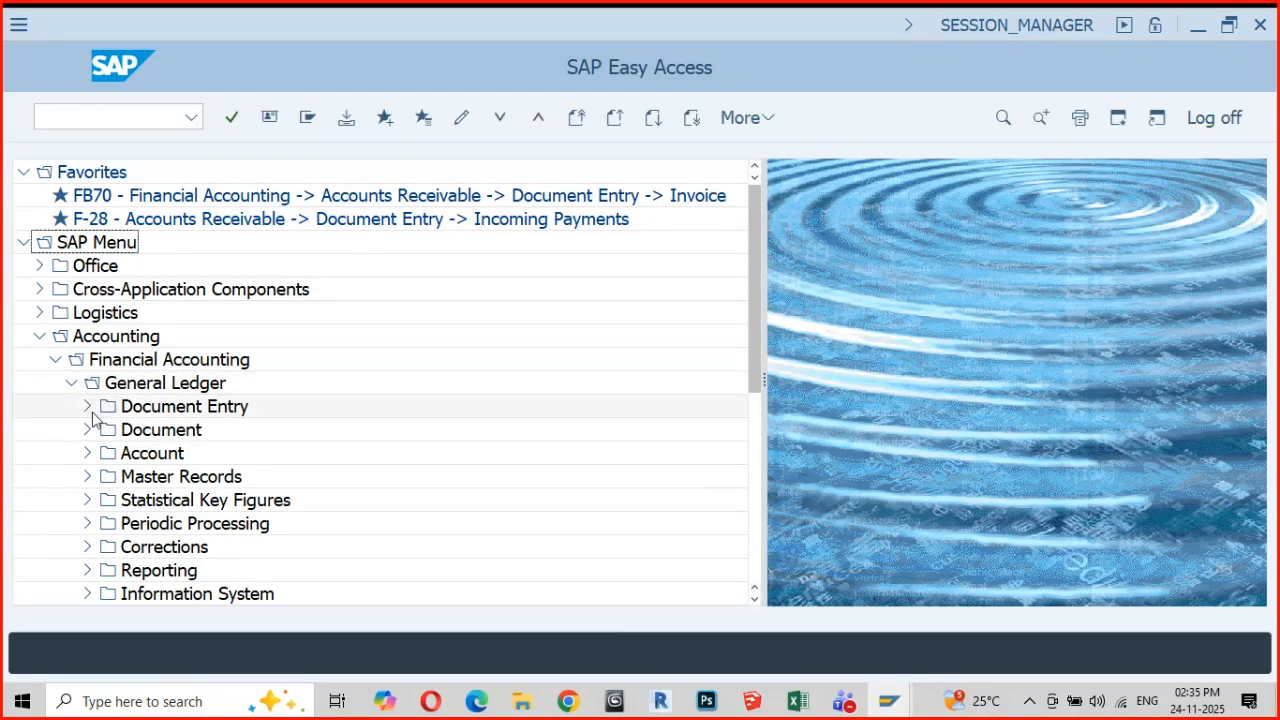
left_click(87, 407)
double_click(231, 313)
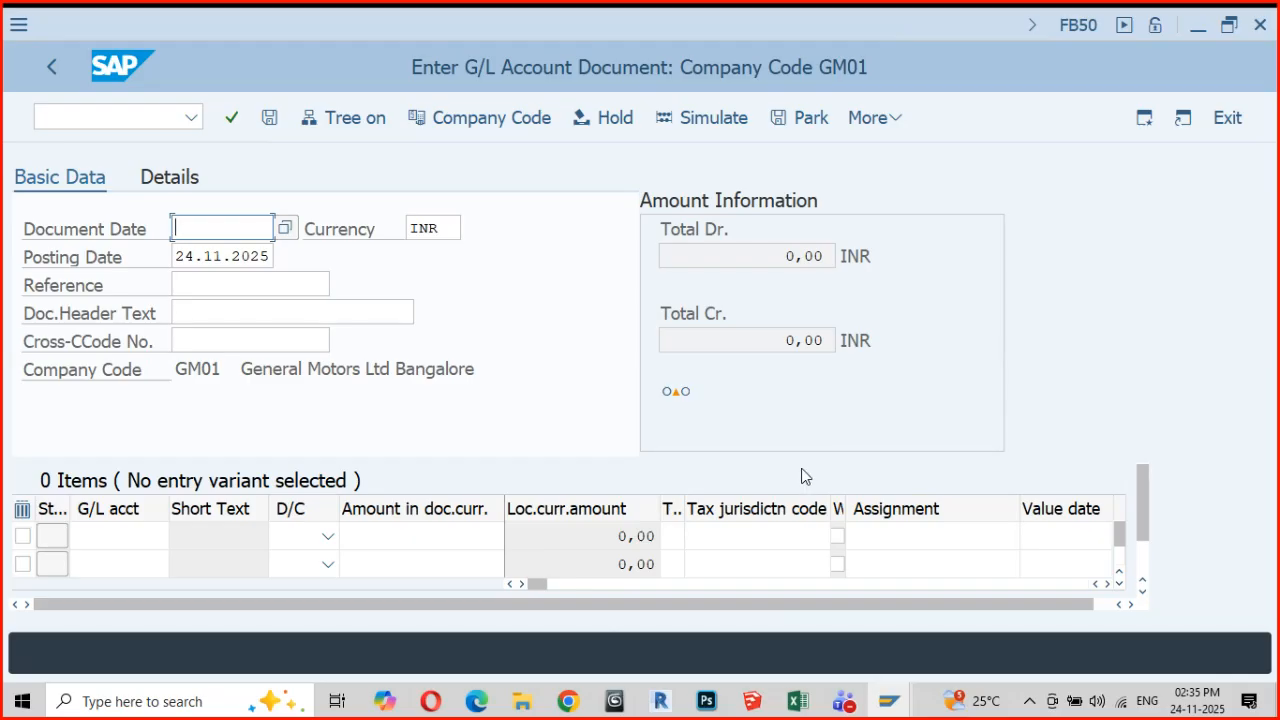
Search for cost centers from the first line item's Cost center field, limiting the maximum number of hits to 50
left_click(1110, 584)
left_click(1110, 584)
left_click(1110, 584)
left_click(1110, 584)
left_click(1110, 584)
left_click(1110, 584)
left_click(1110, 584)
left_click(1110, 584)
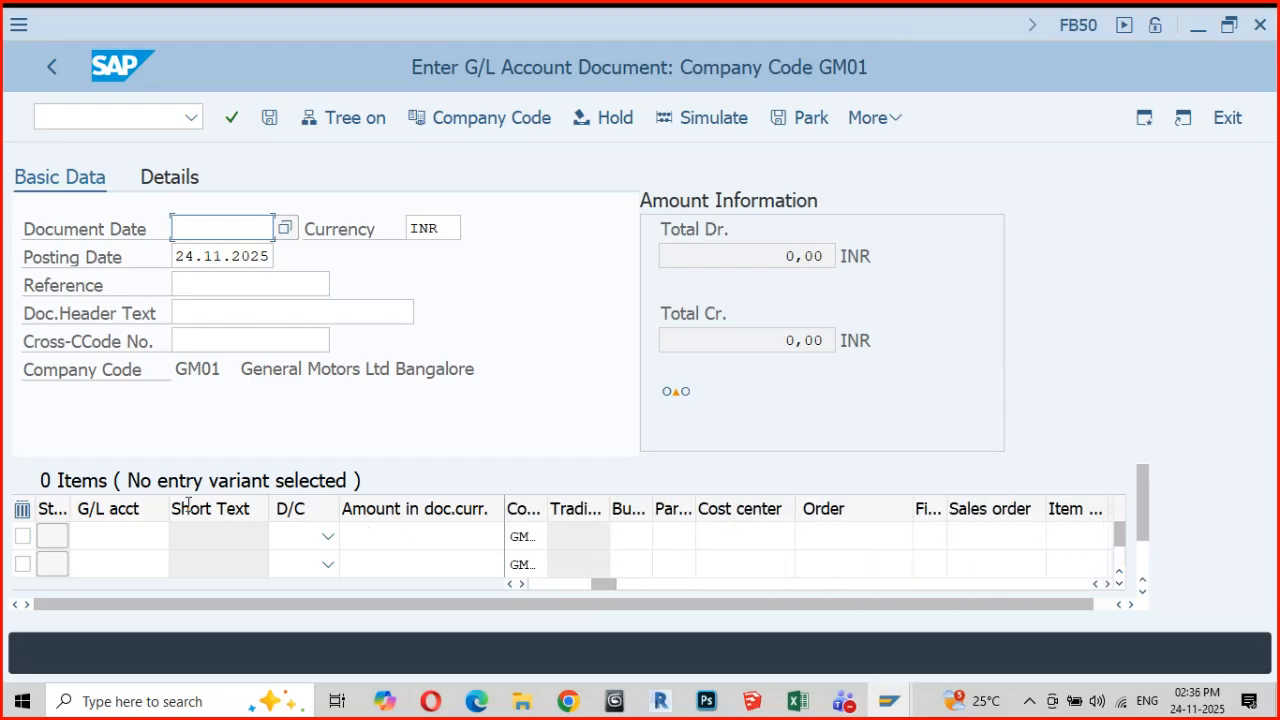
left_click(707, 536)
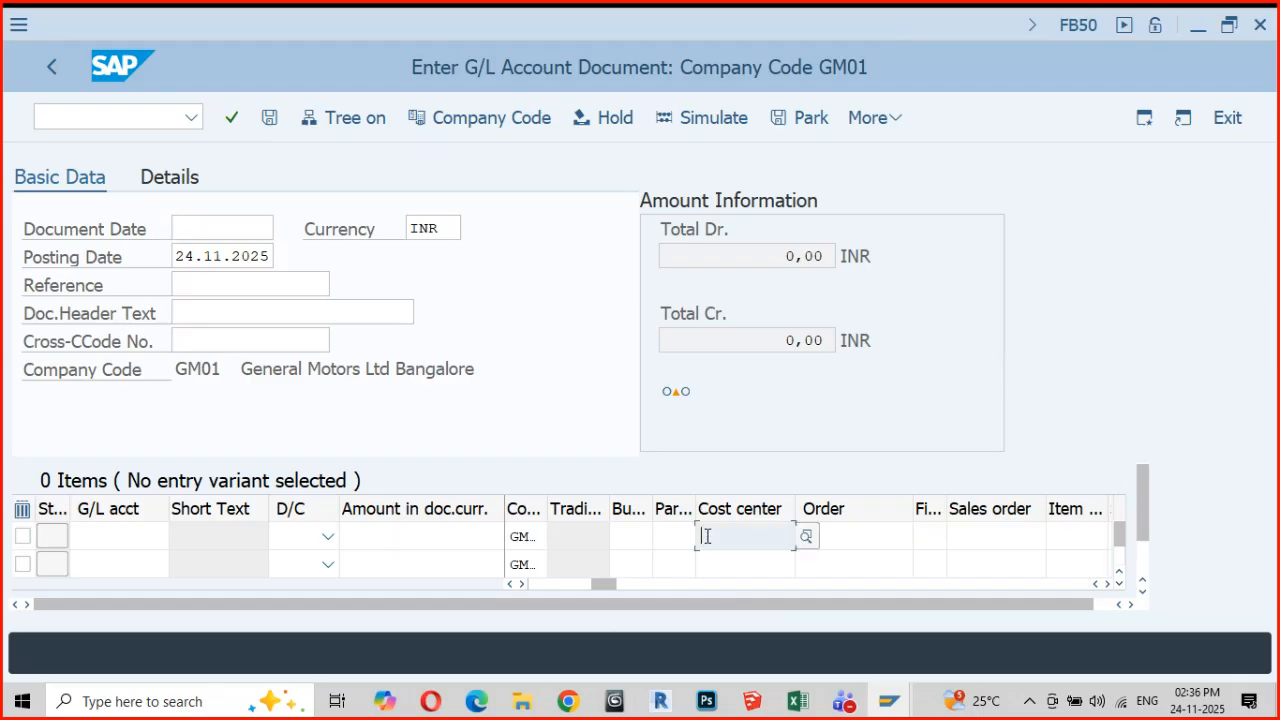
left_click(805, 537)
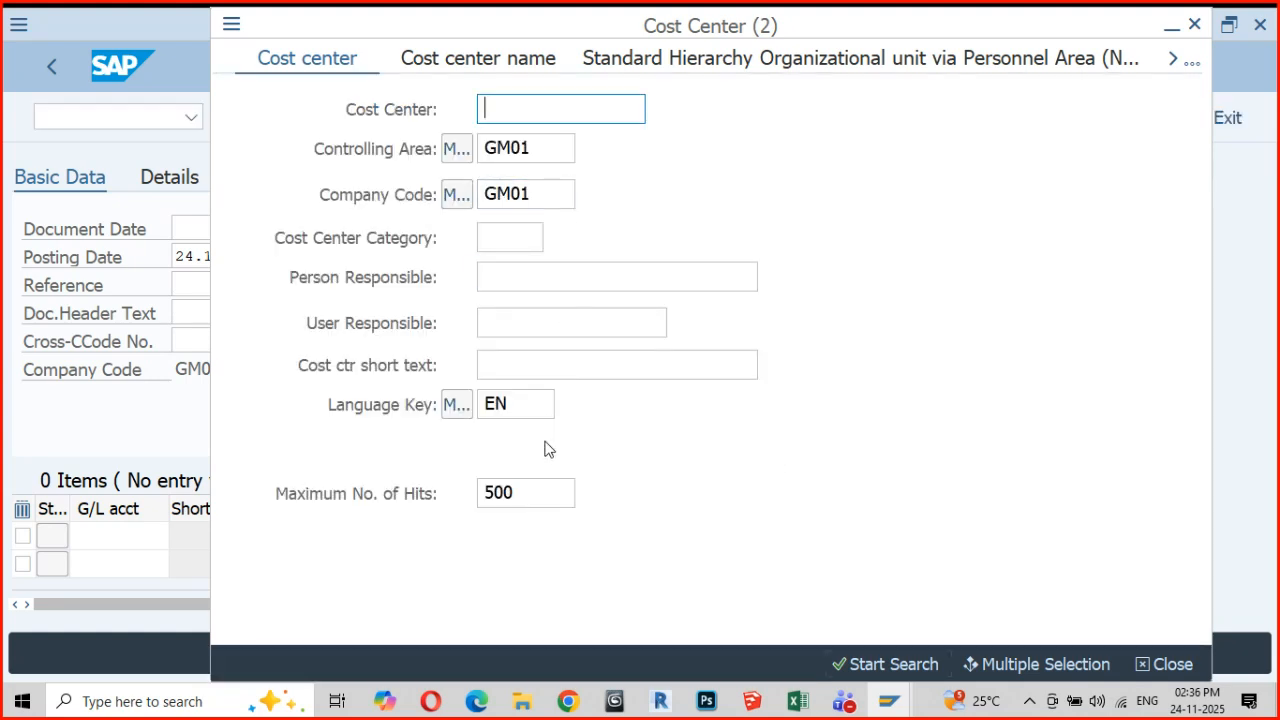
left_click_drag(543, 490, 474, 500)
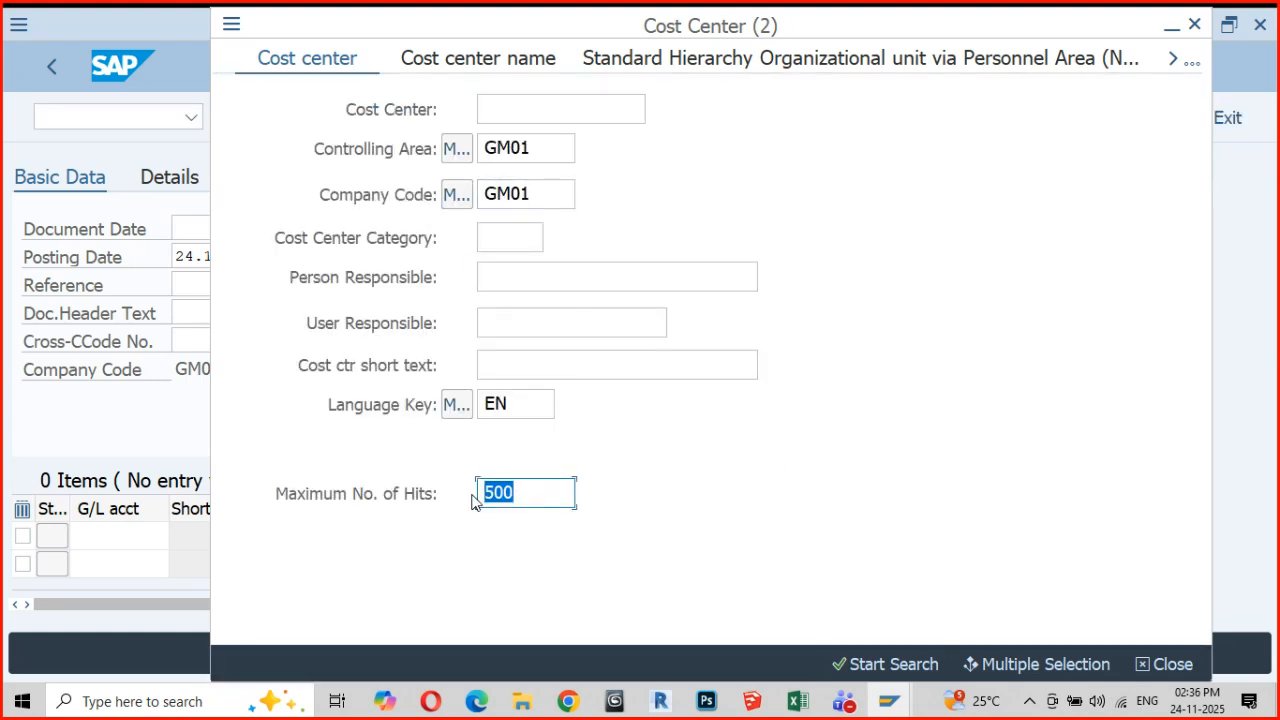
type("50")
key("Return")
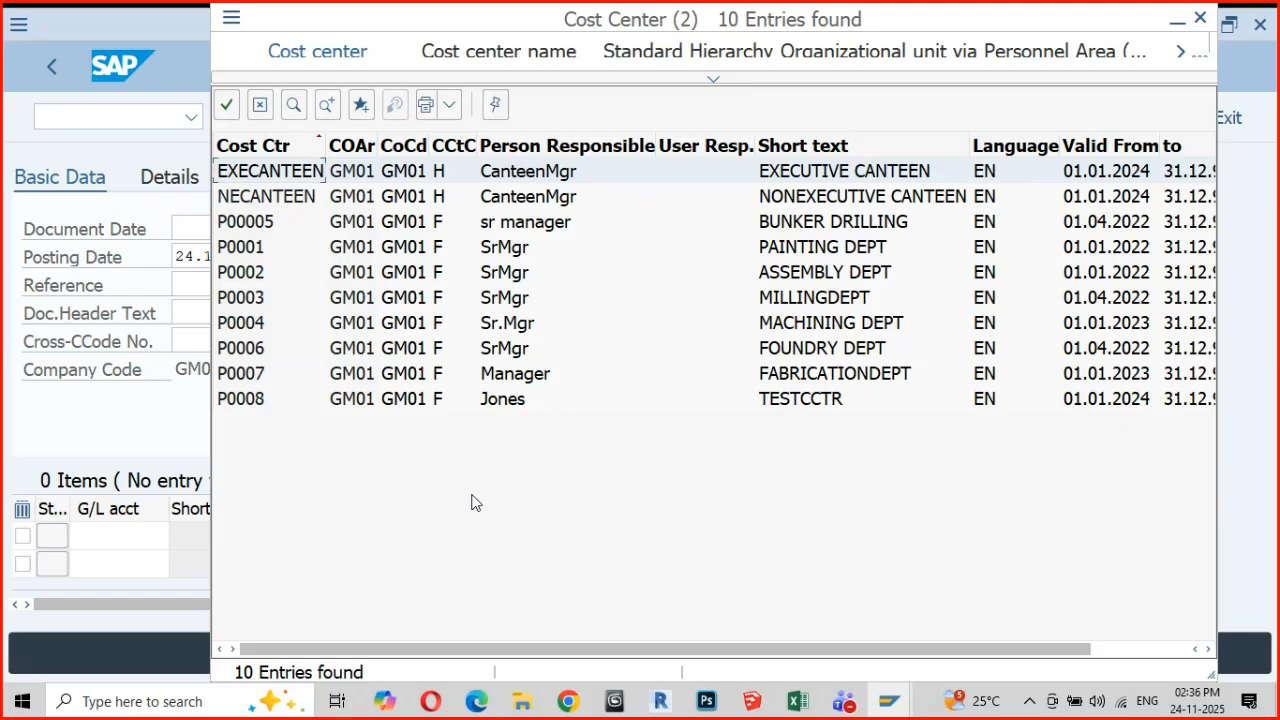
Compare the cost center search results with the PRODUCTION group in the standard hierarchy and mark P0008 in the results
key("alt+Tab")
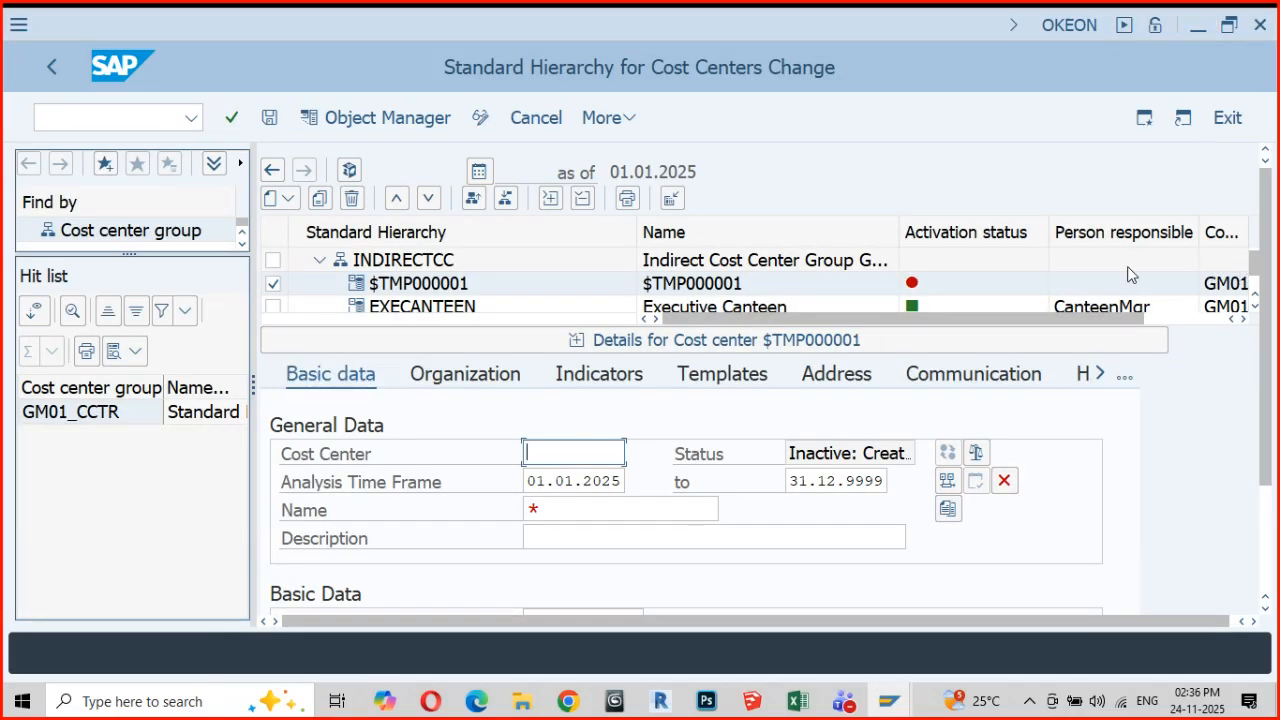
scroll(1024, 277, "down", 3)
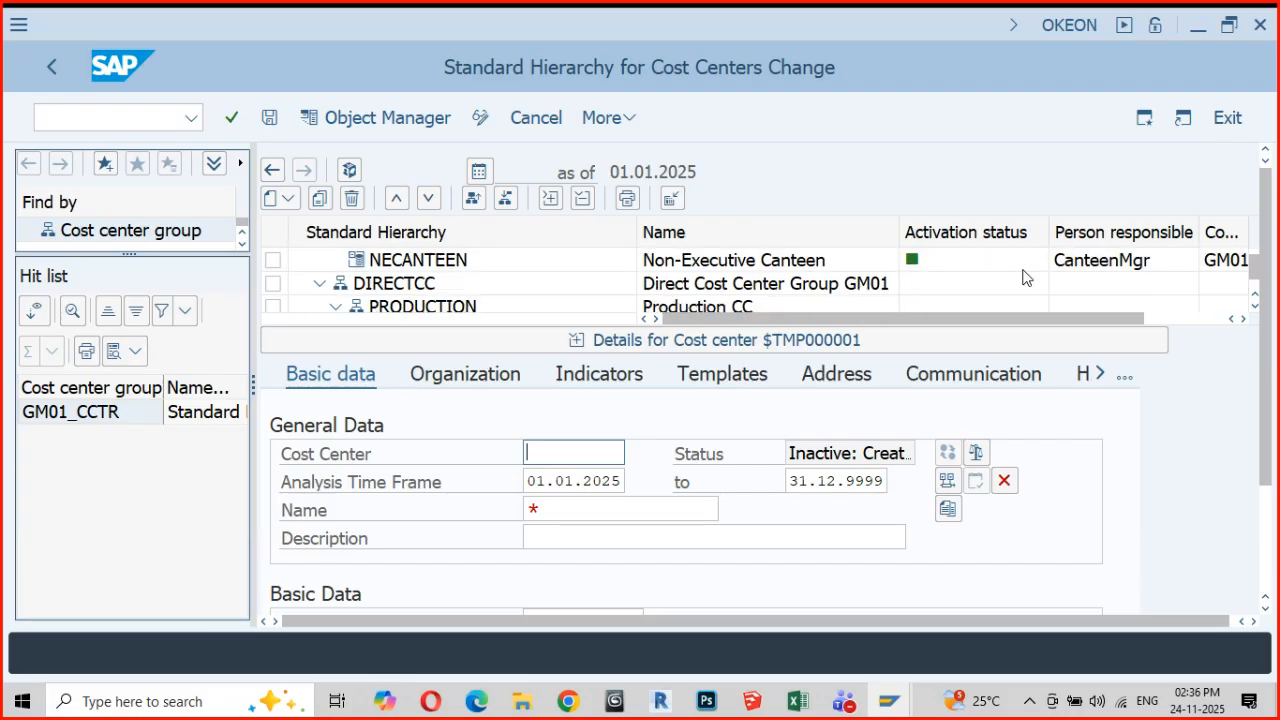
scroll(1024, 277, "down", 2)
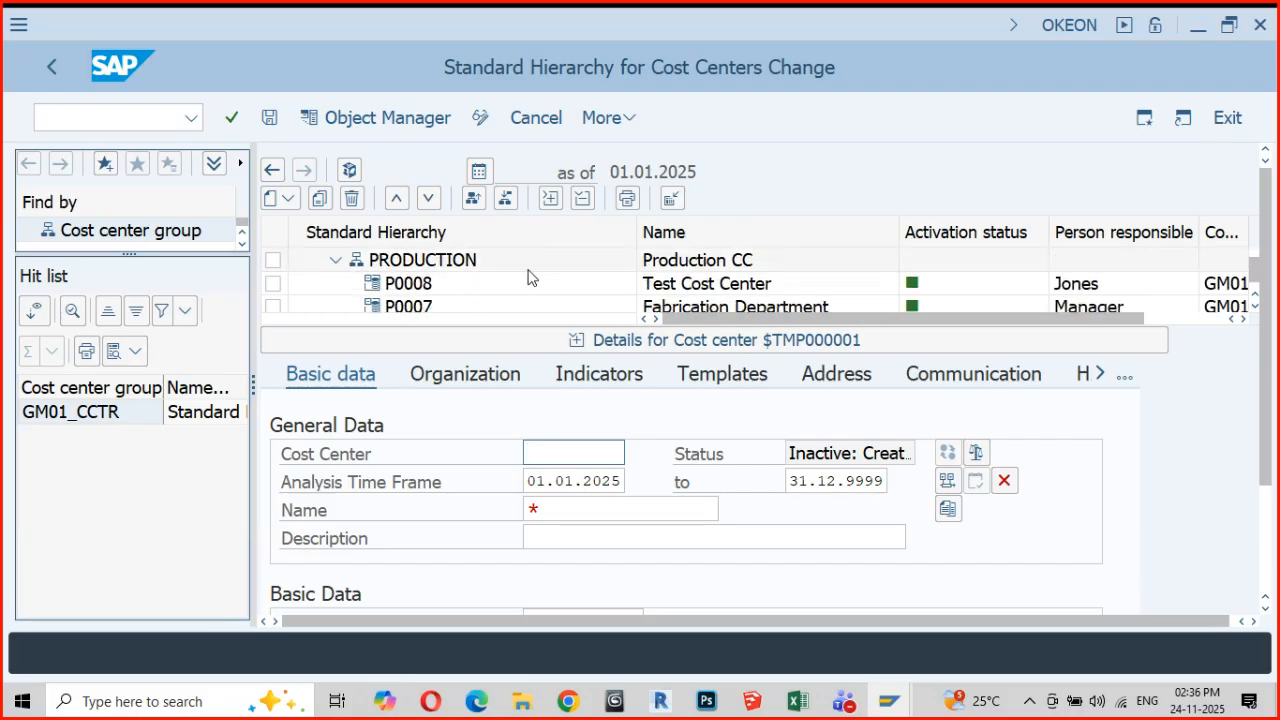
key("alt+Tab")
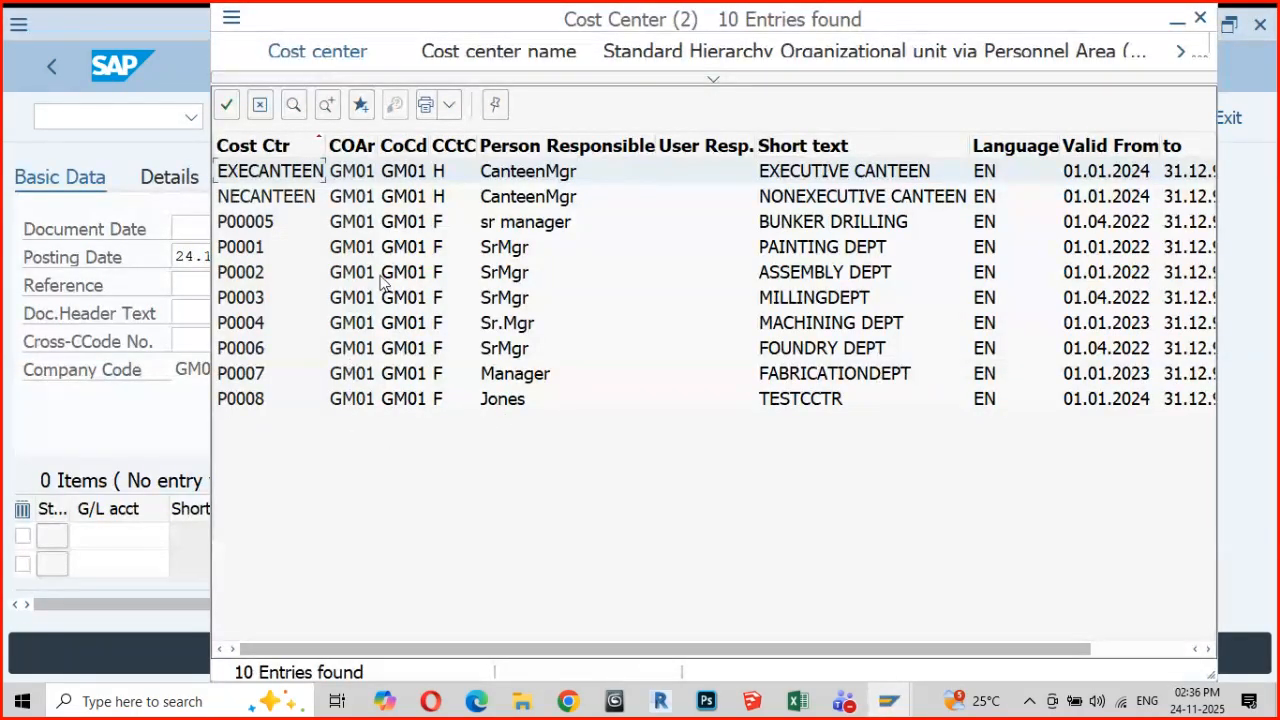
left_click(258, 400)
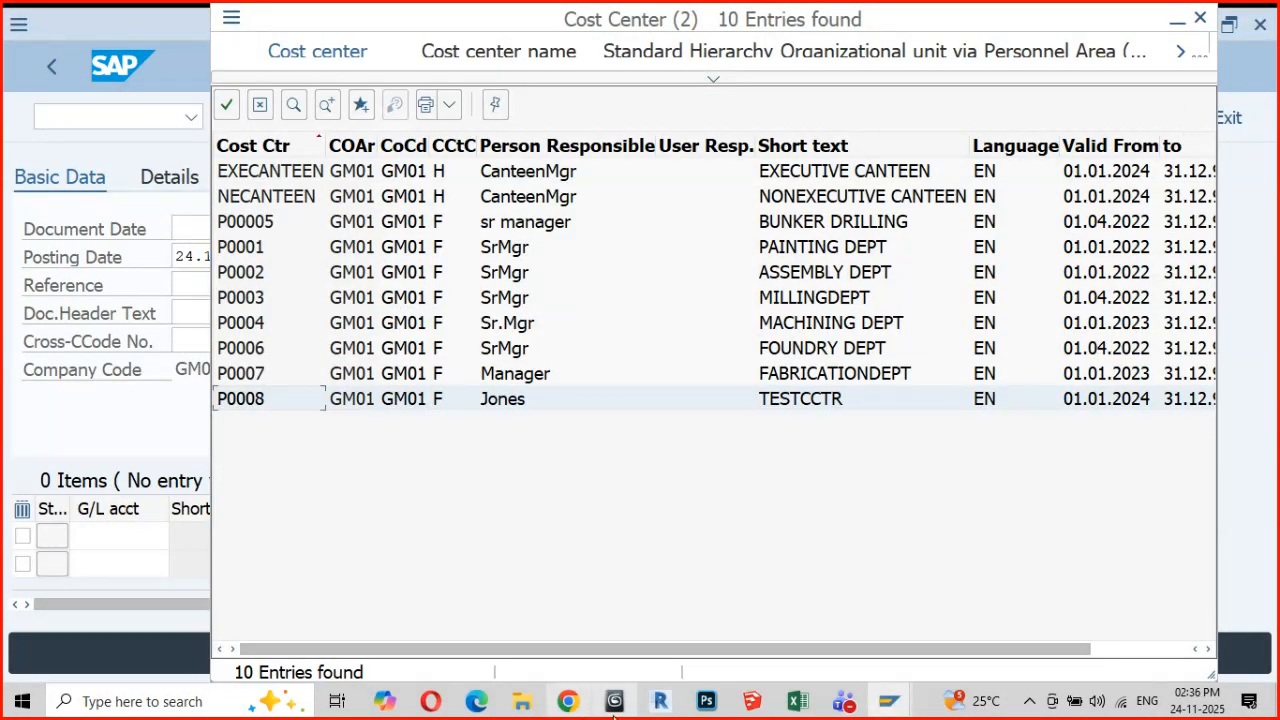
Return to the standard hierarchy session and check the status of the new, unsaved cost center
mouse_move(890, 708)
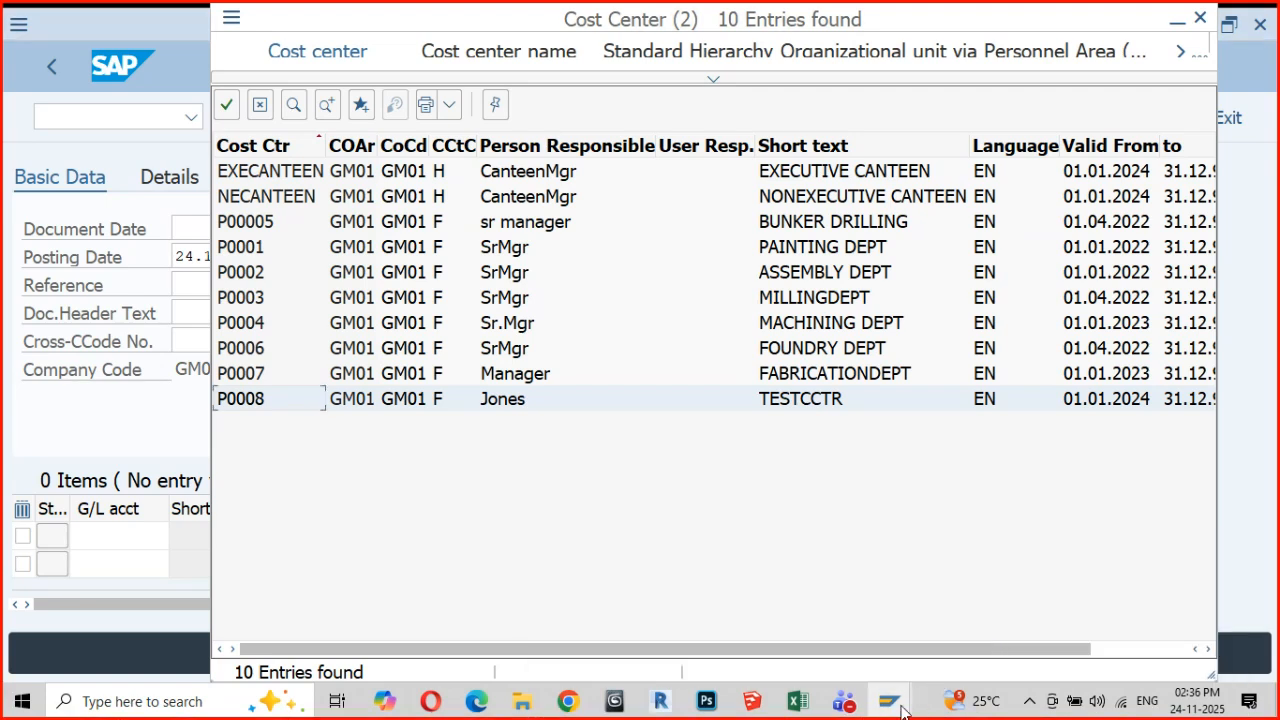
left_click(1114, 638)
mouse_move(893, 707)
left_click(788, 634)
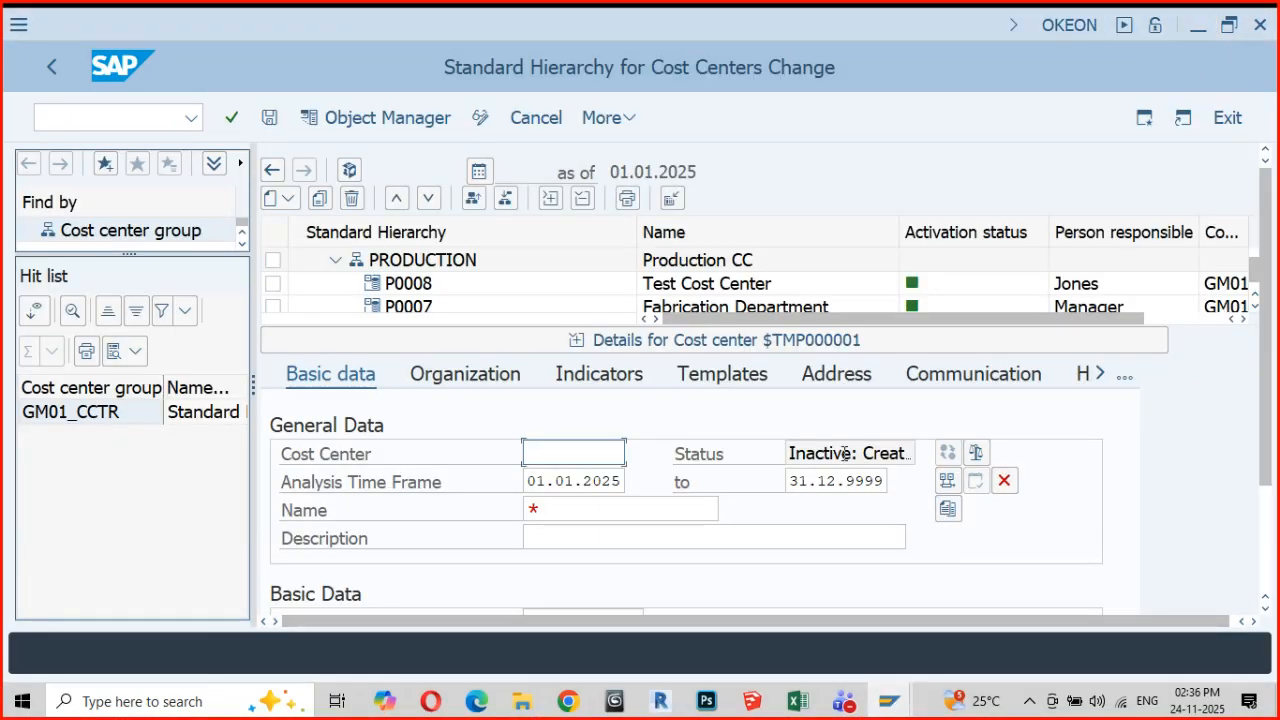
left_click_drag(855, 453, 773, 467)
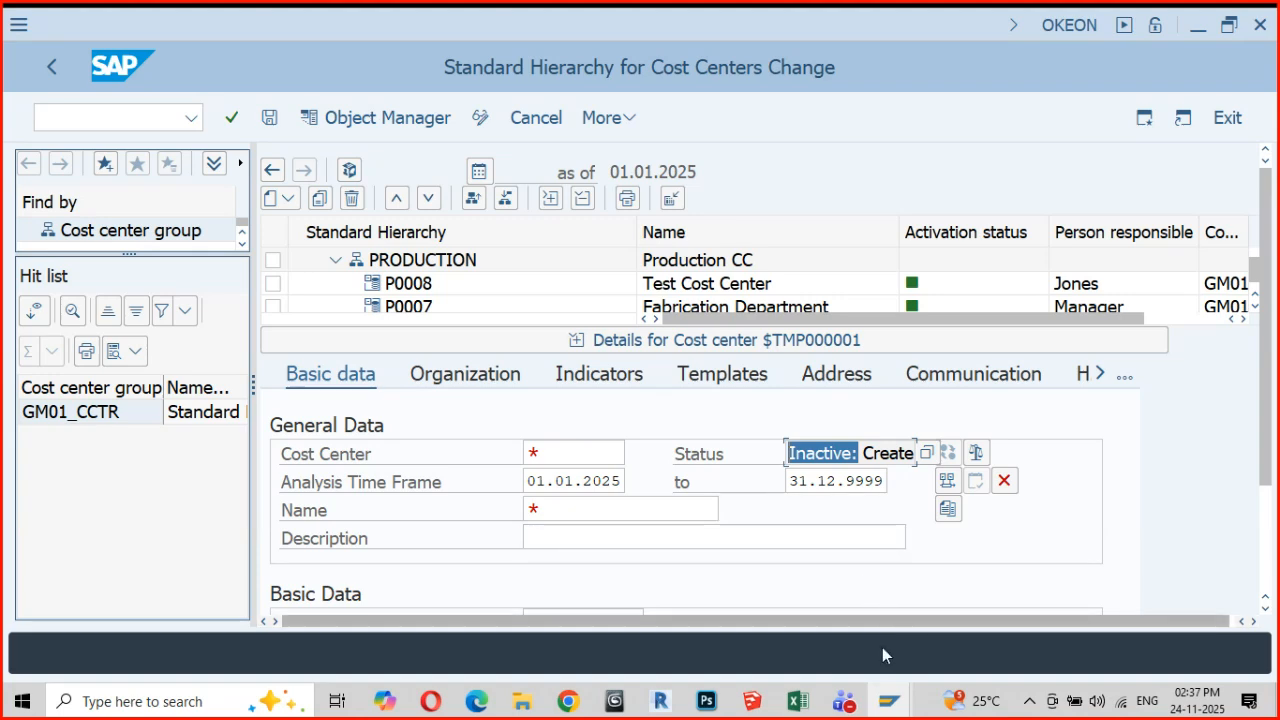
Close the cost center results in the G/L document and look up profit centers via the standard hierarchy with at most 10 hits
mouse_move(888, 700)
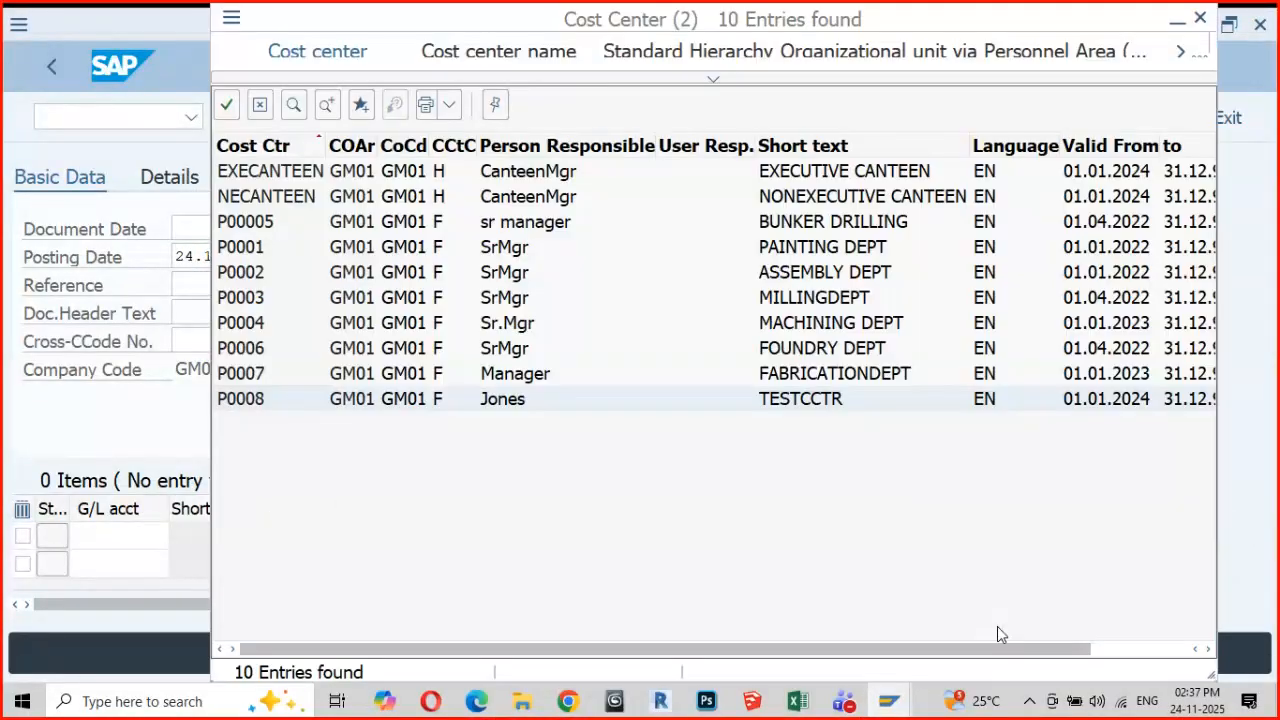
left_click(997, 626)
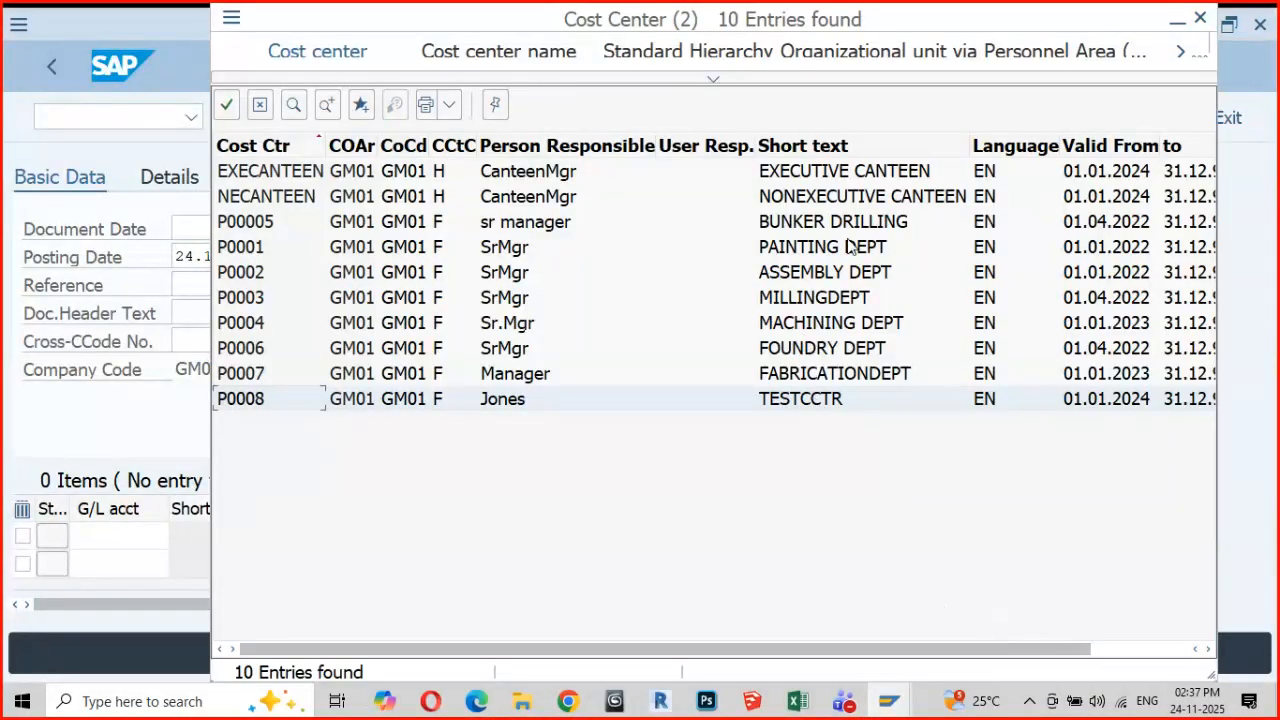
left_click(1201, 20)
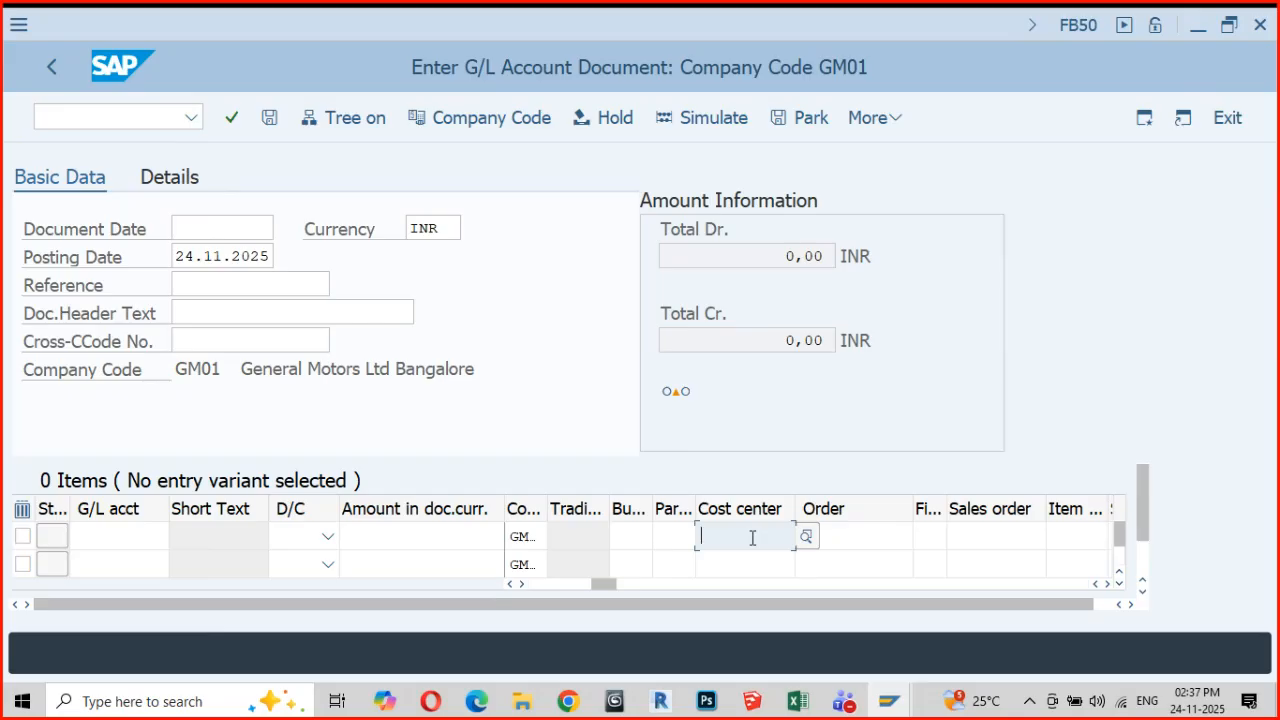
left_click(1107, 585)
left_click(1107, 585)
left_click(1107, 585)
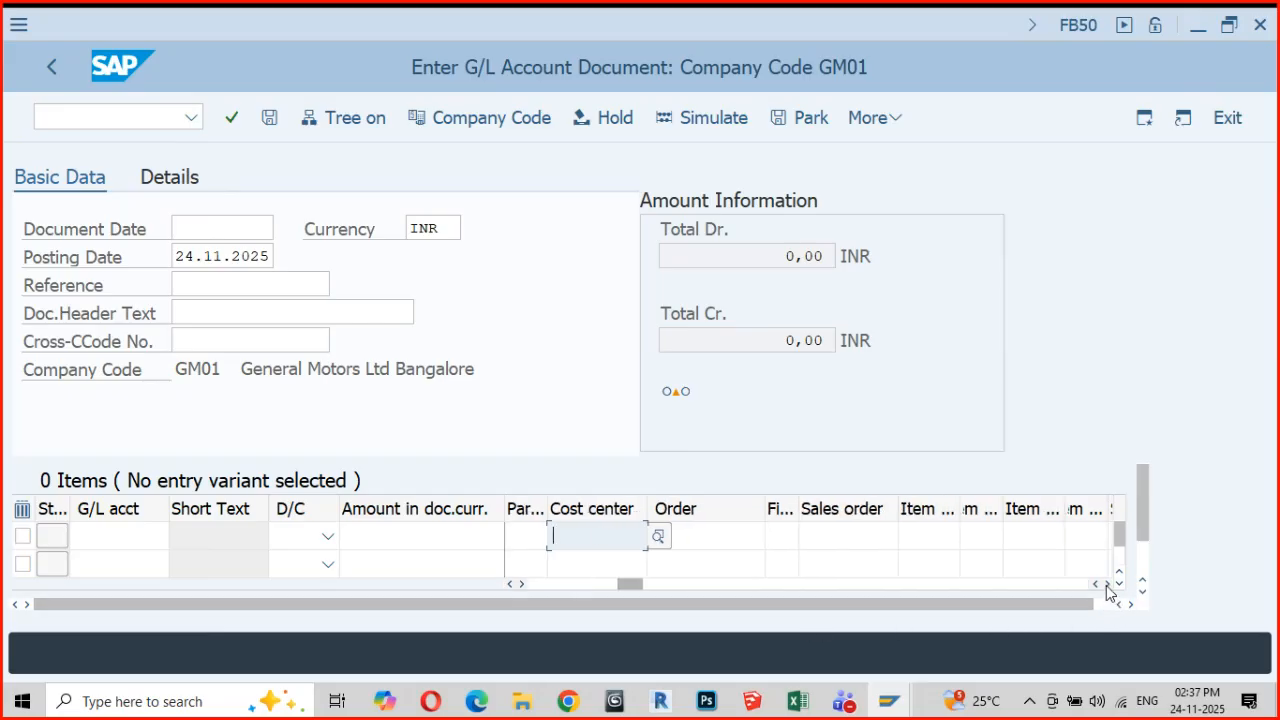
left_click(1107, 585)
left_click(1107, 585)
left_click(1107, 585)
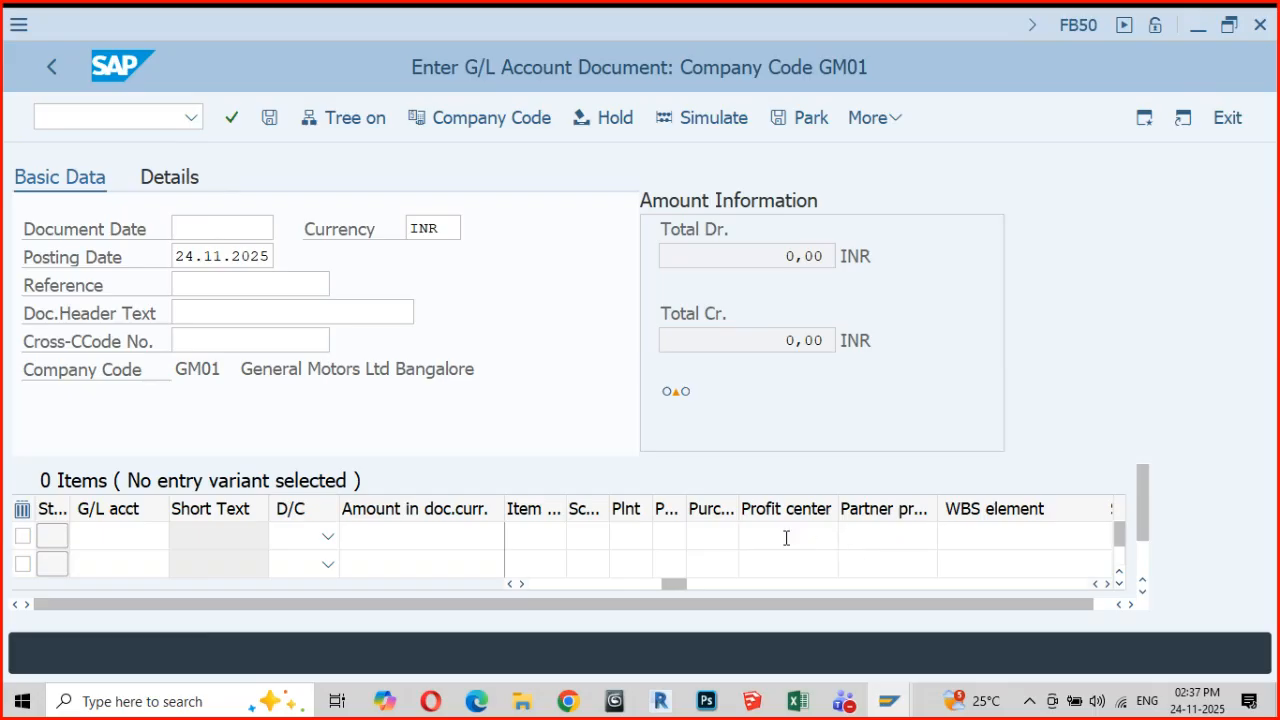
left_click(816, 543)
left_click(849, 537)
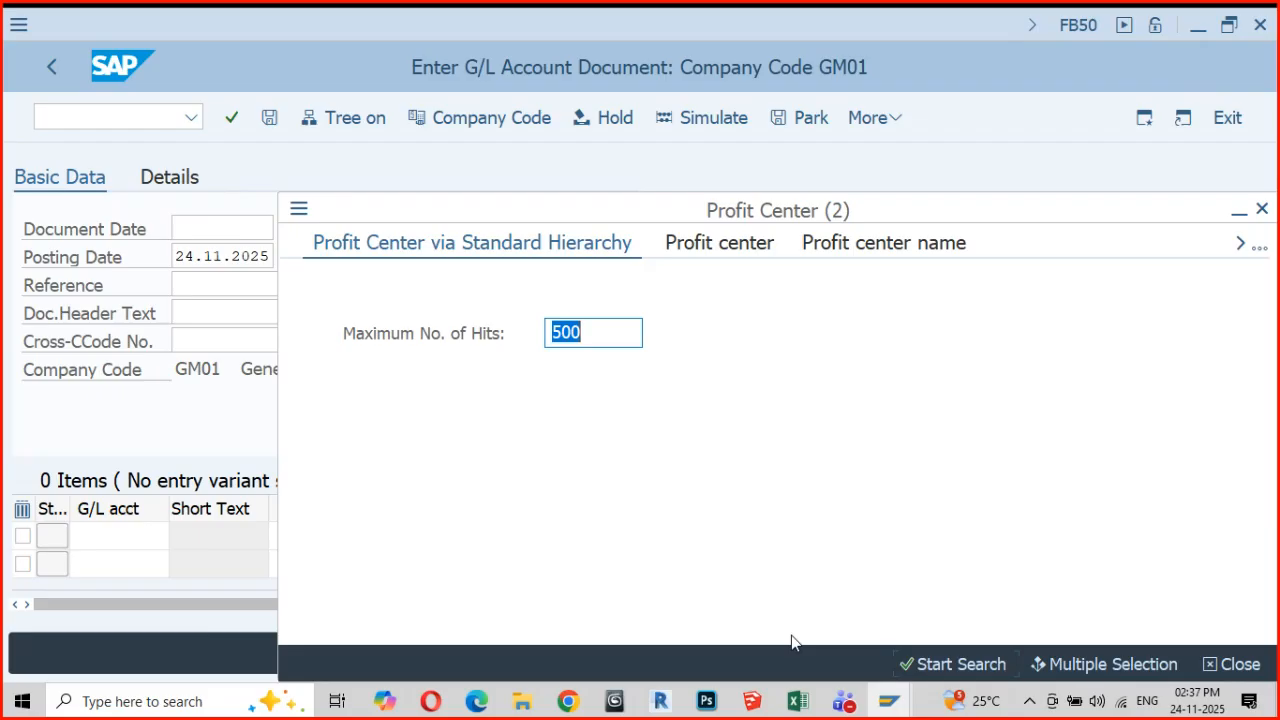
type("10")
key("Return")
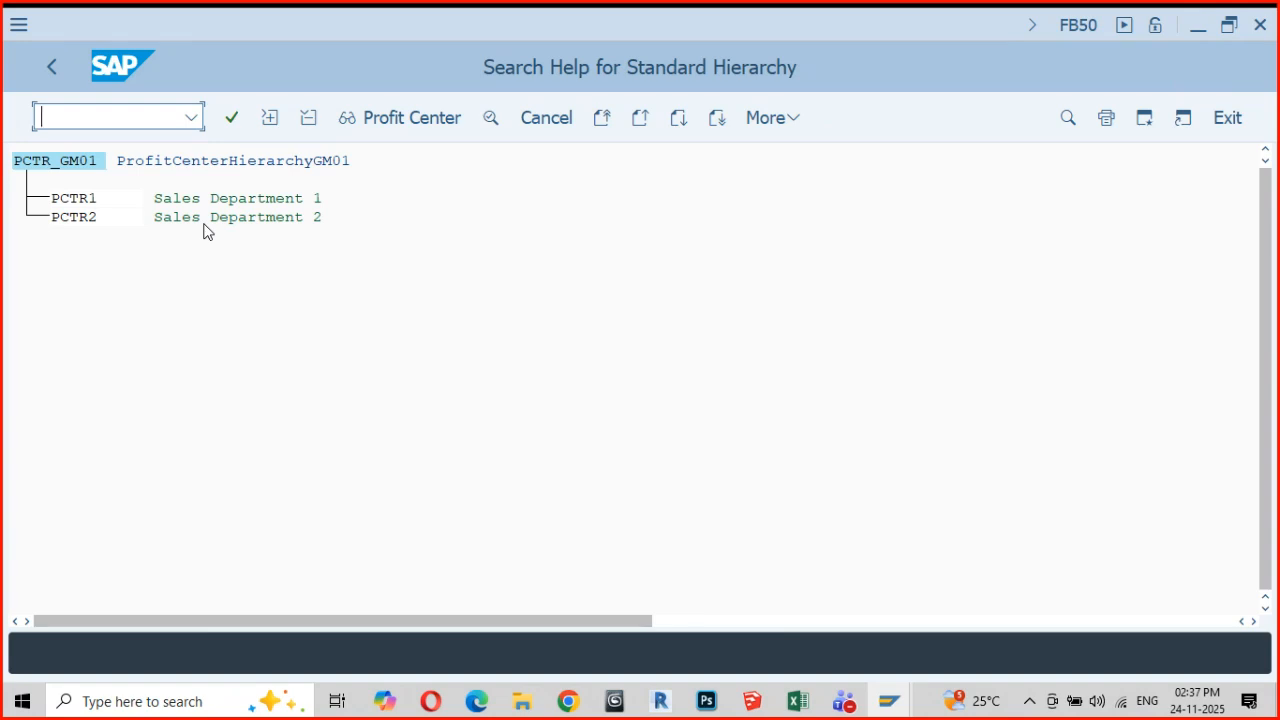
left_click(1230, 119)
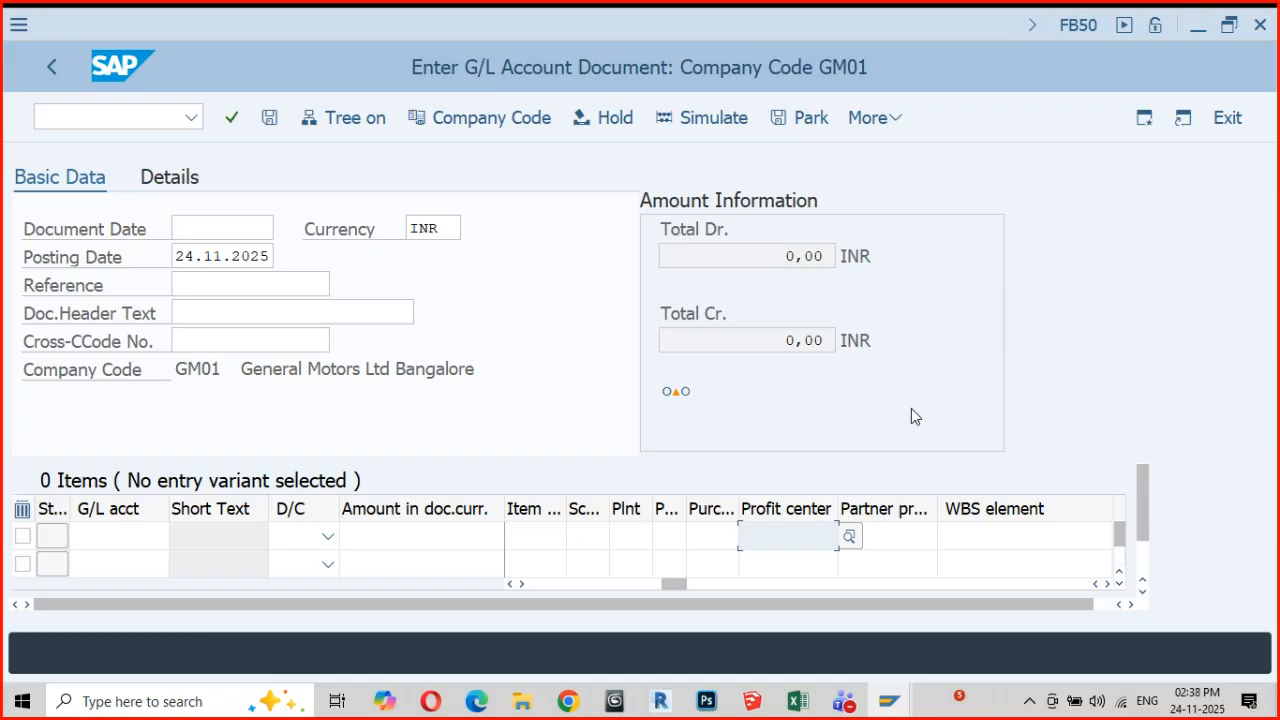
Exit the G/L account document entry and discard its data
left_click(889, 703)
left_click(1228, 122)
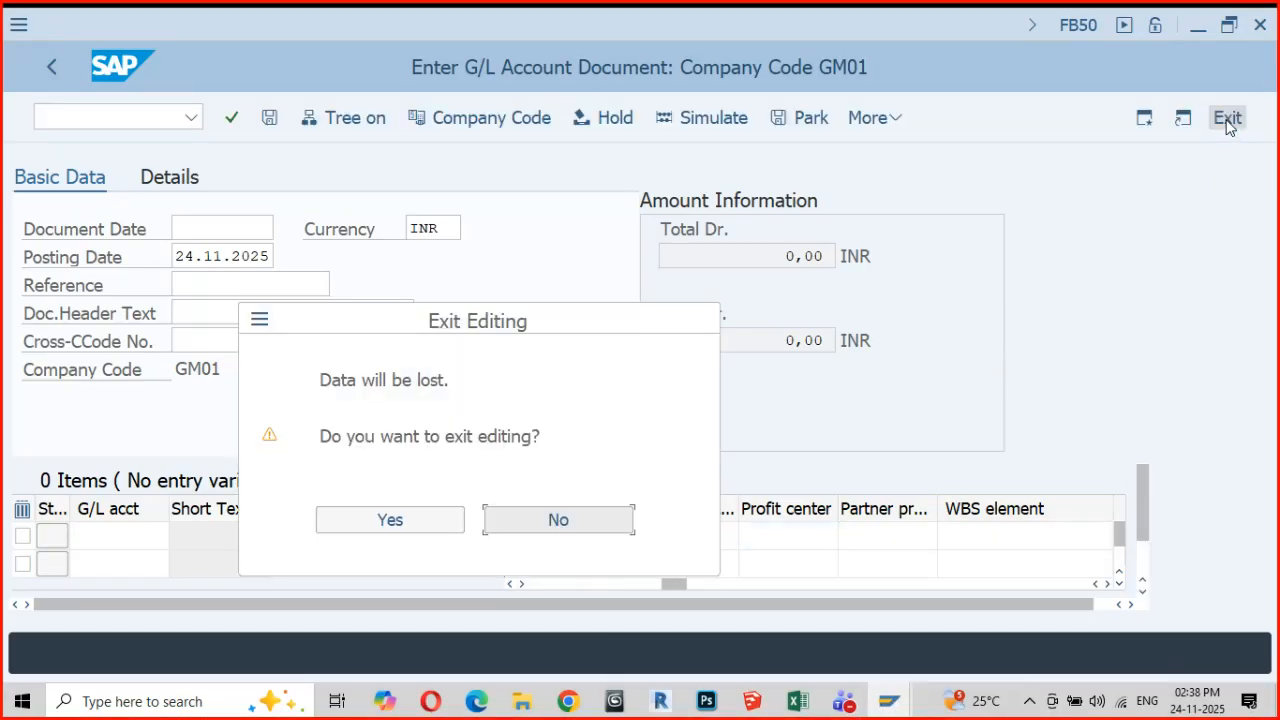
left_click(401, 521)
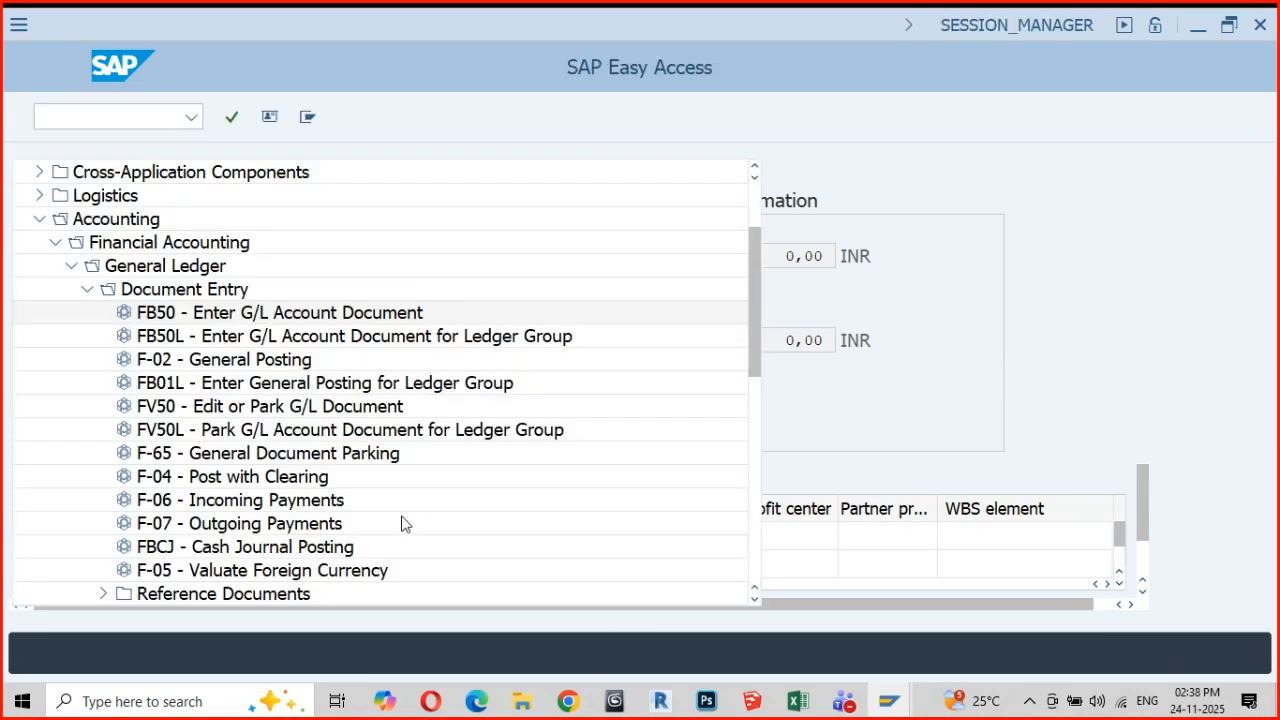
Collapse the Document Entry, General Ledger and Financial Accounting folders in the SAP menu tree
left_click(88, 290)
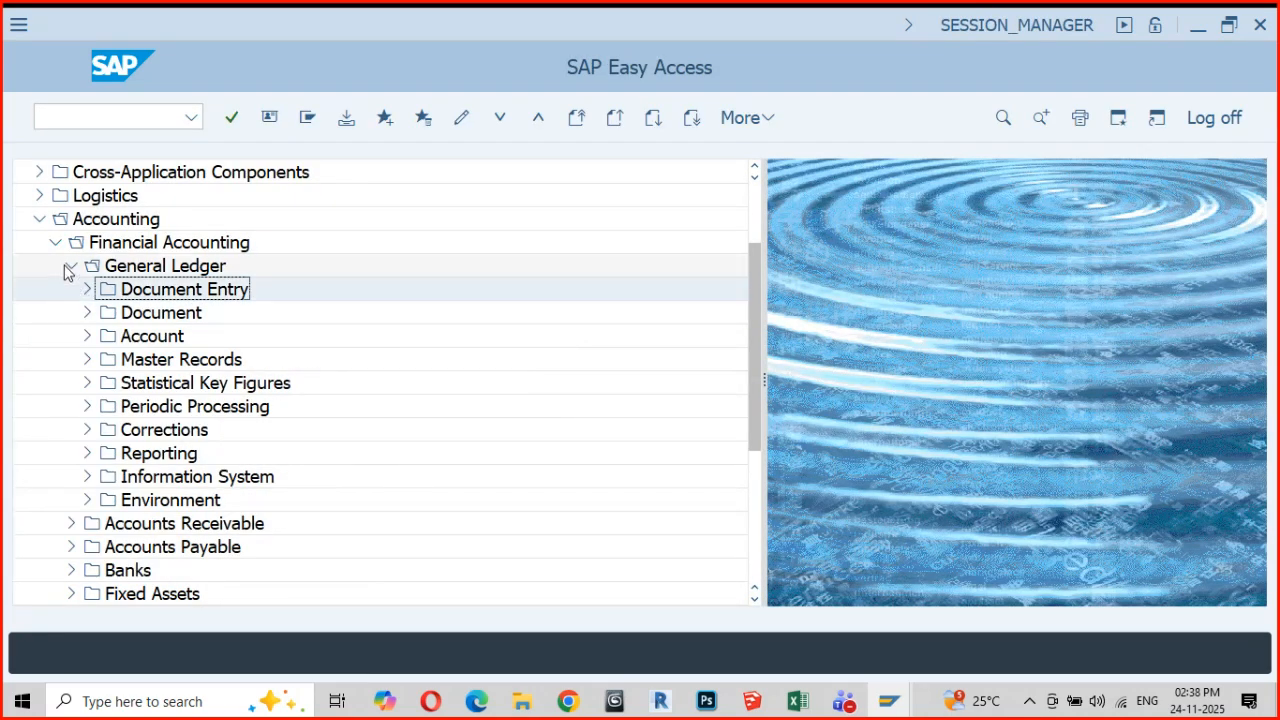
left_click(68, 268)
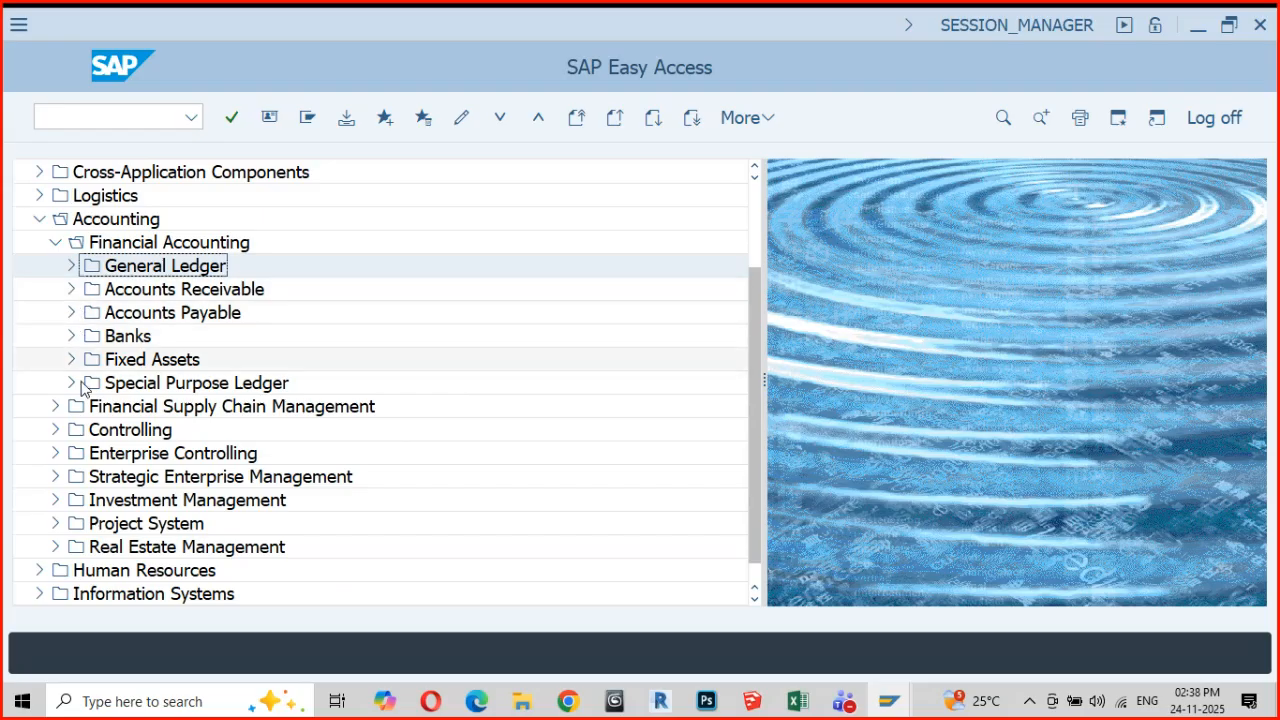
left_click(55, 247)
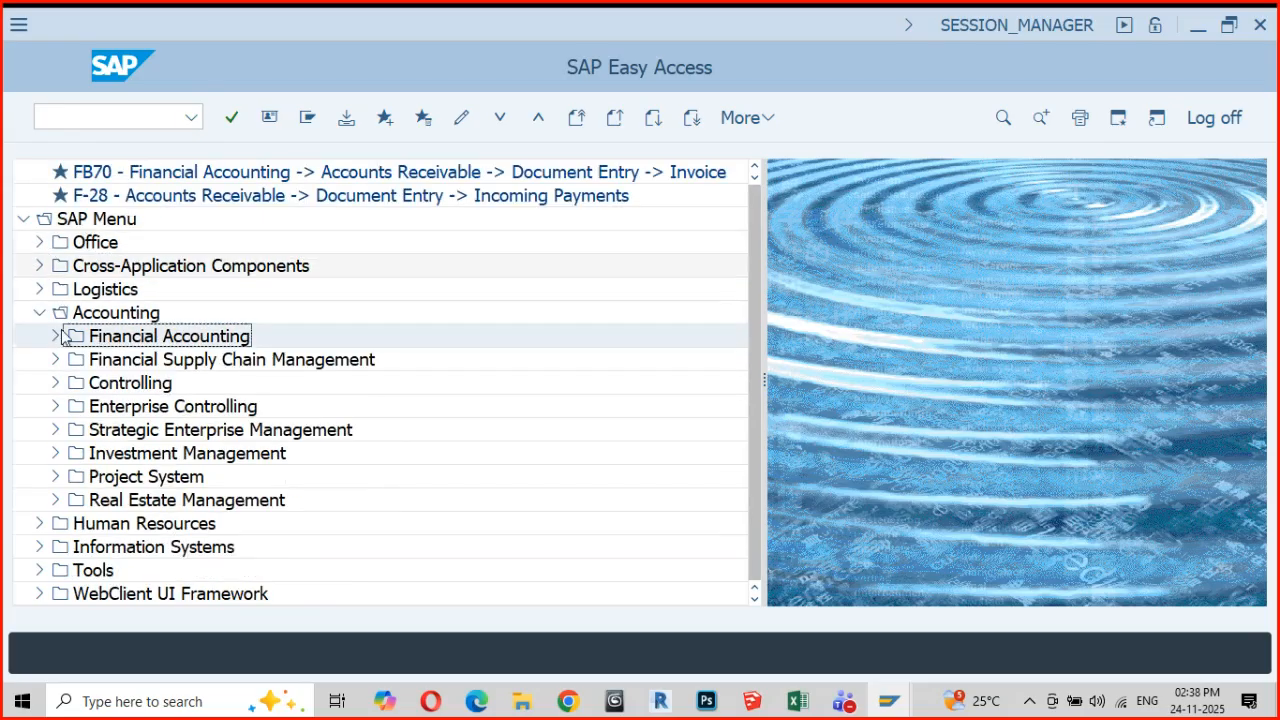
Open the cost center display transaction KS03 under Controlling, Cost Center Accounting, Master Data, Cost Center, Individual Processing
left_click(55, 385)
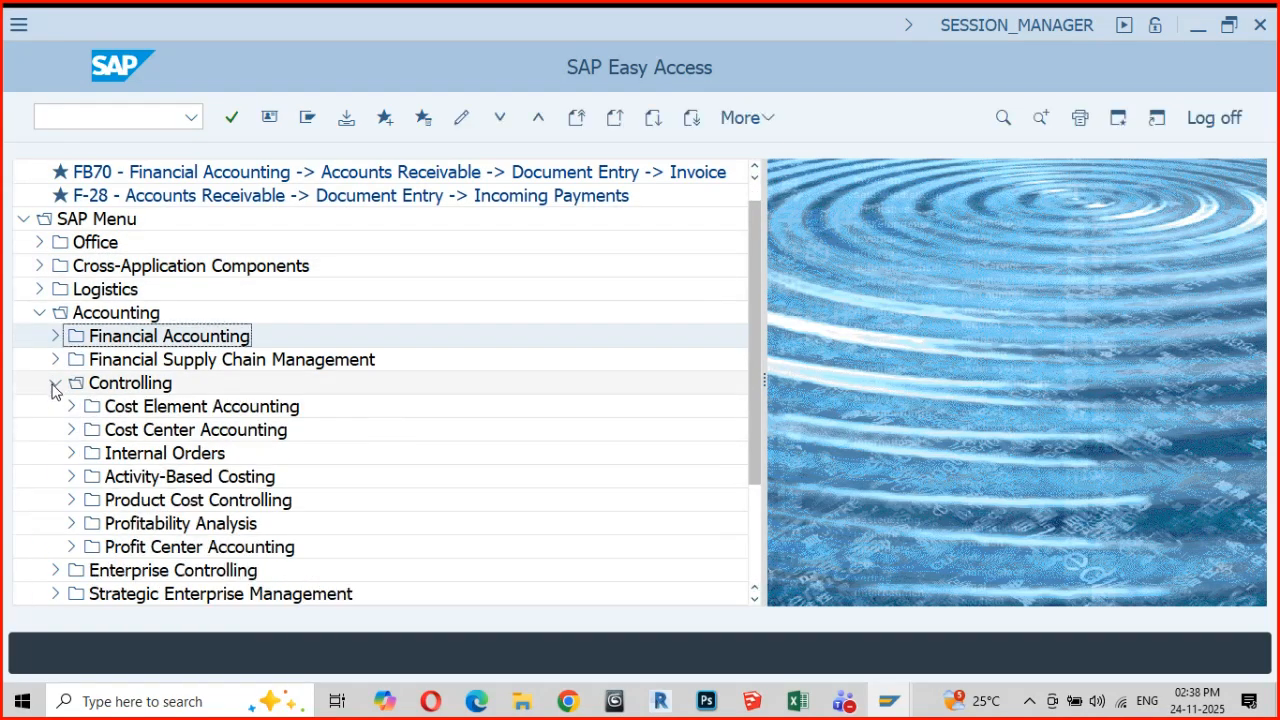
left_click(71, 430)
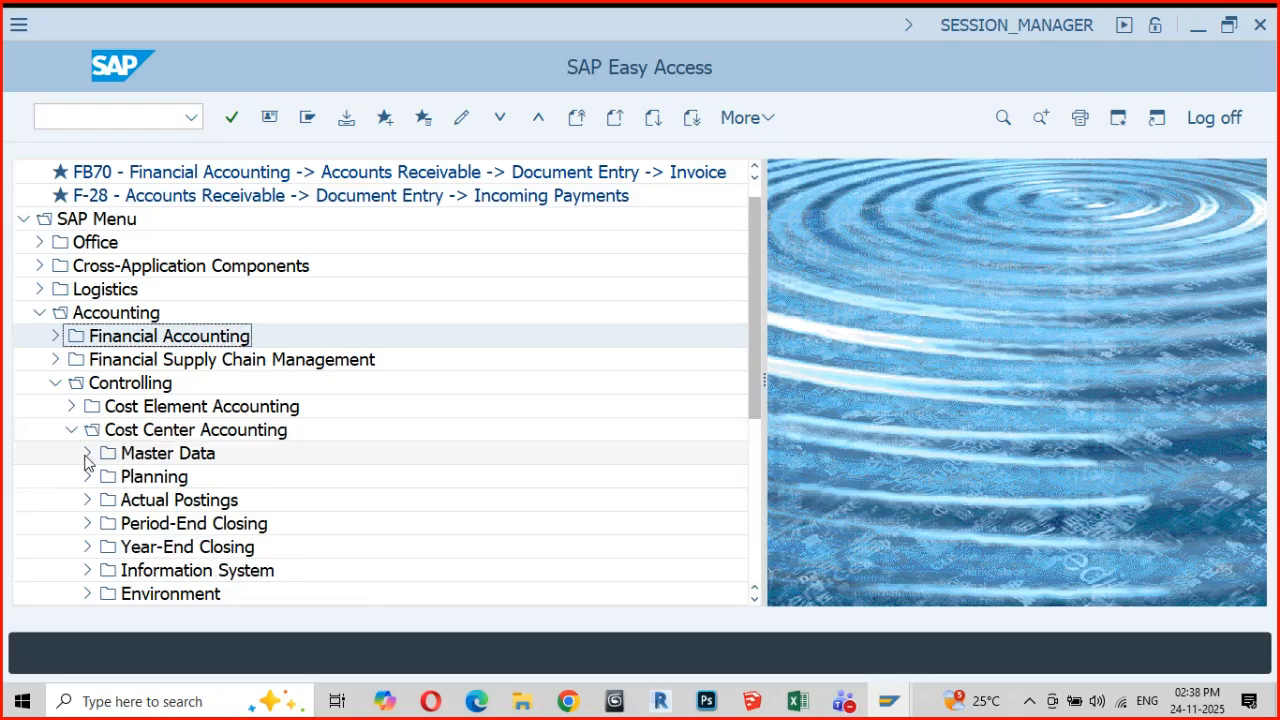
left_click(87, 453)
scroll(410, 475, "down", 2)
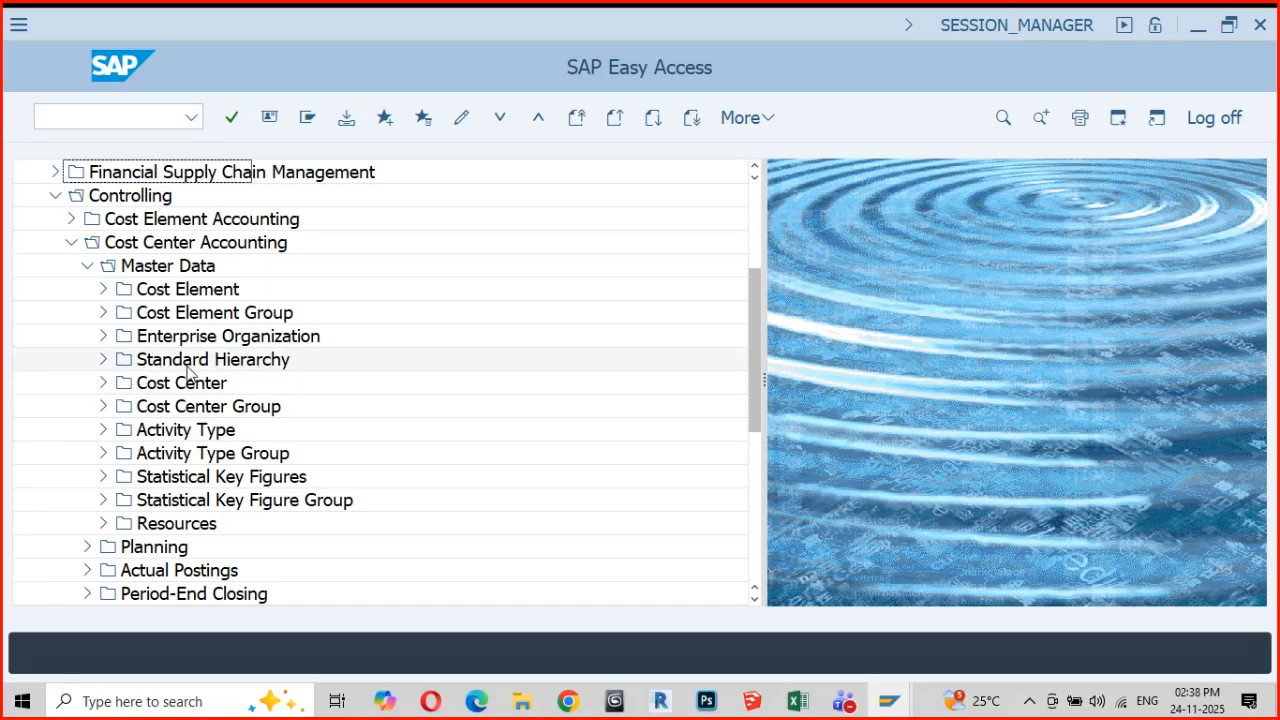
left_click(102, 385)
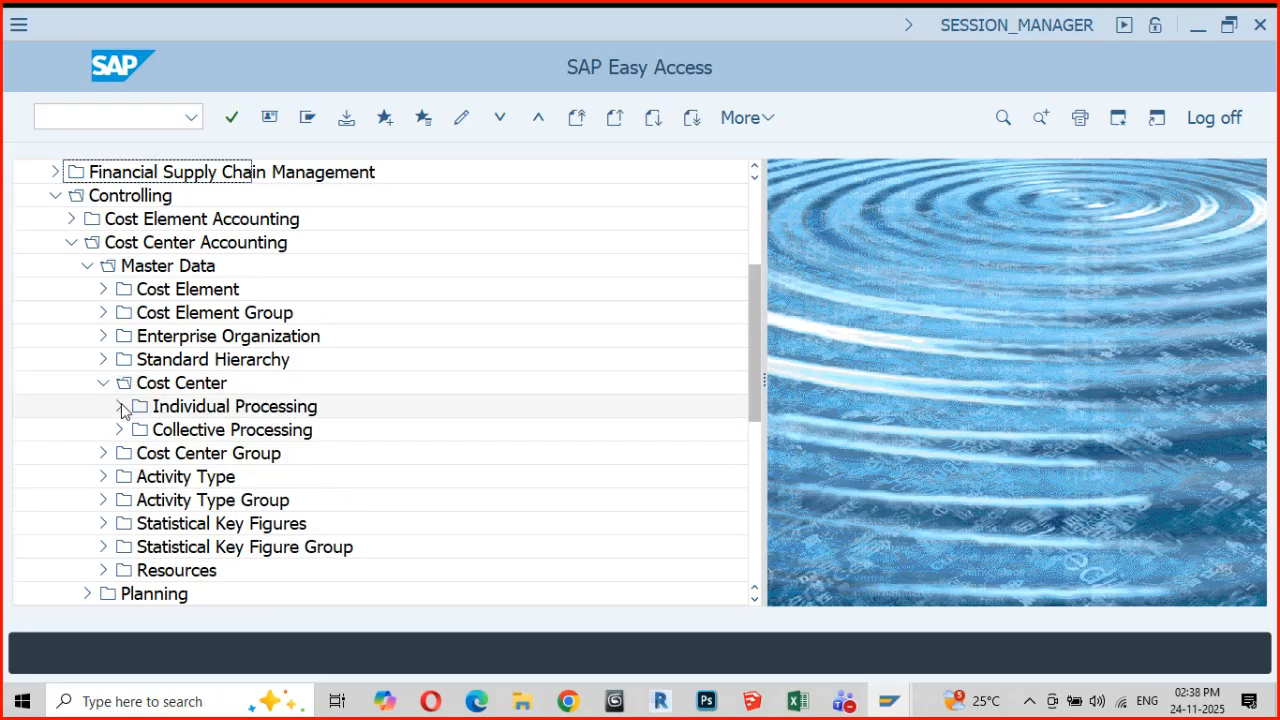
left_click(119, 407)
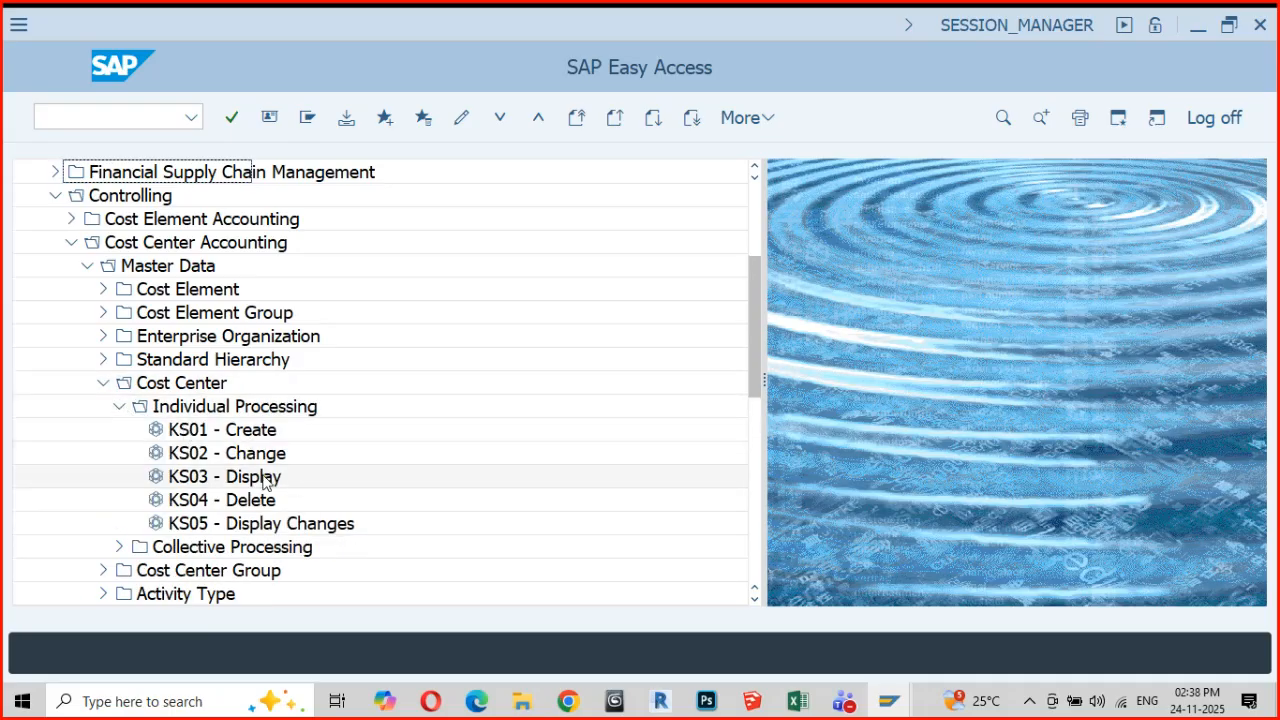
double_click(254, 476)
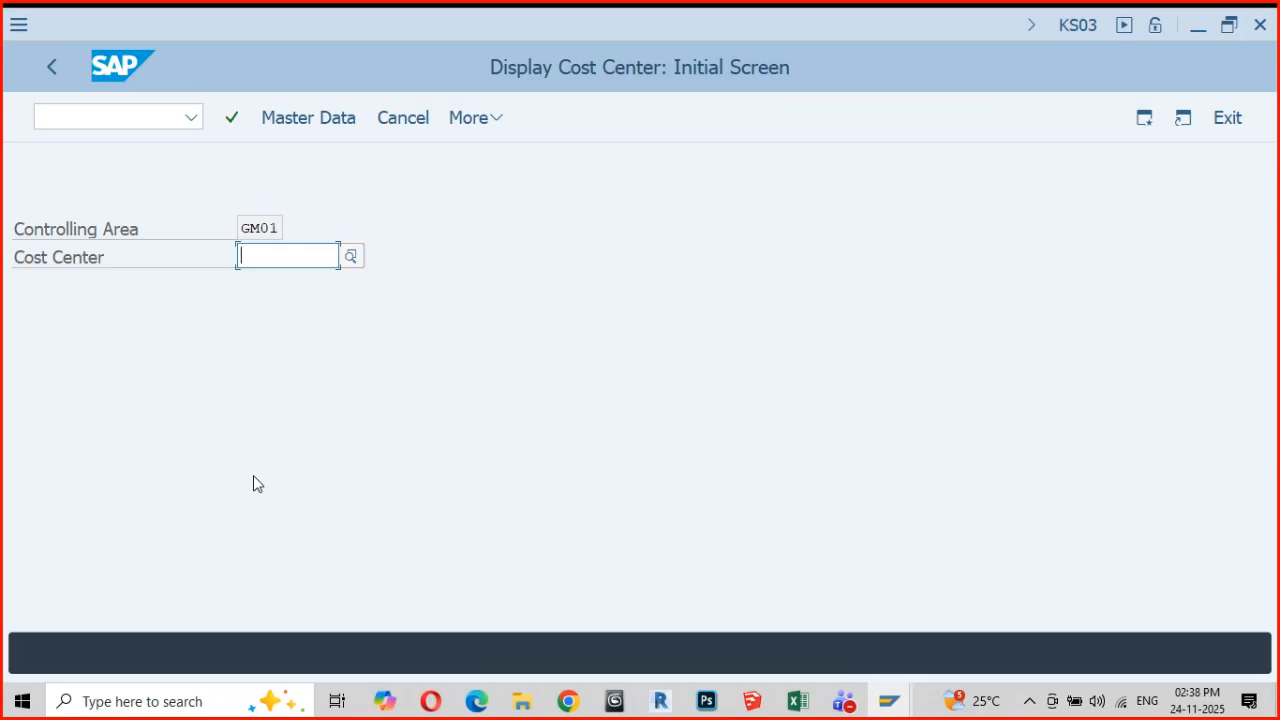
Select cost center P00005 in controlling area GM01 and display its master data
type("p")
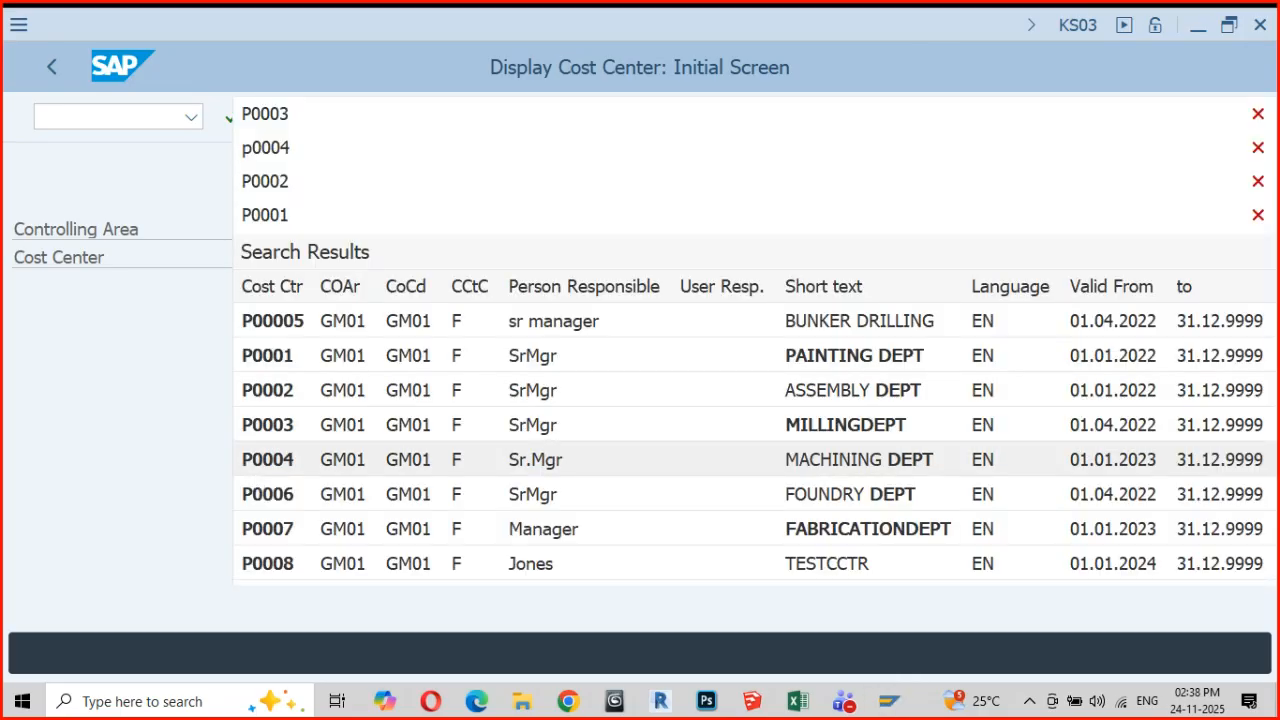
left_click(286, 326)
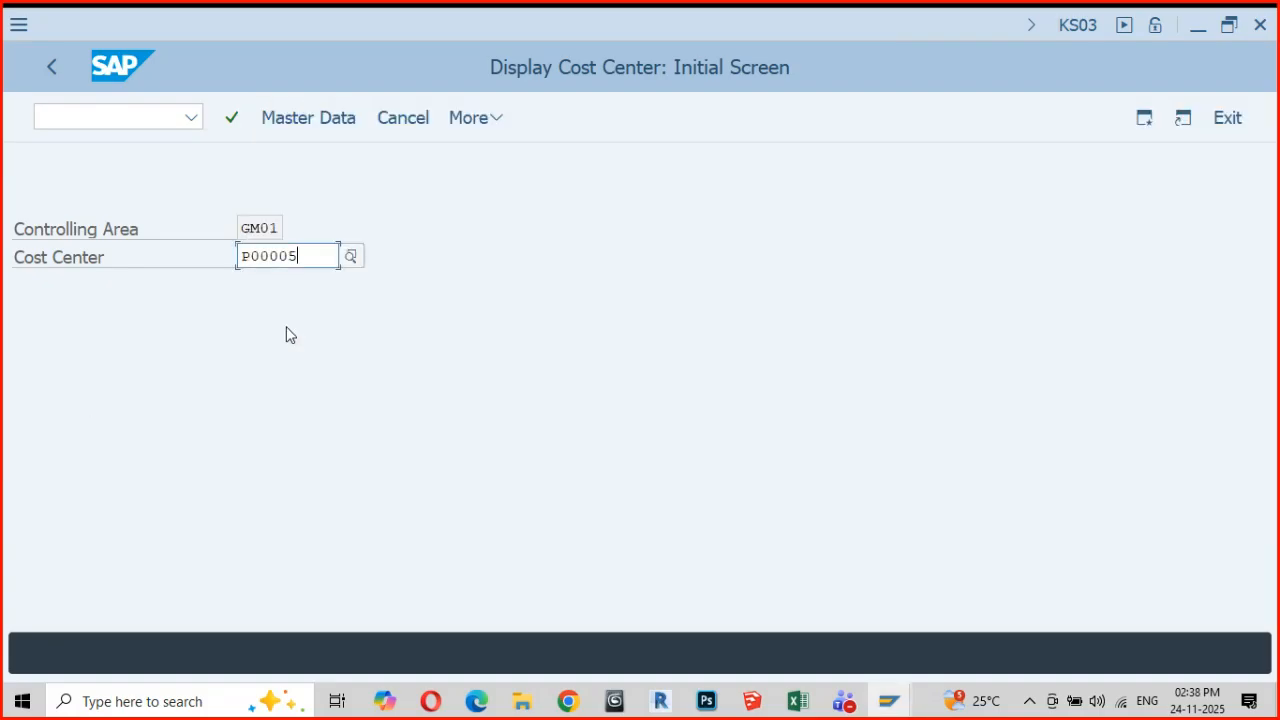
key("Return")
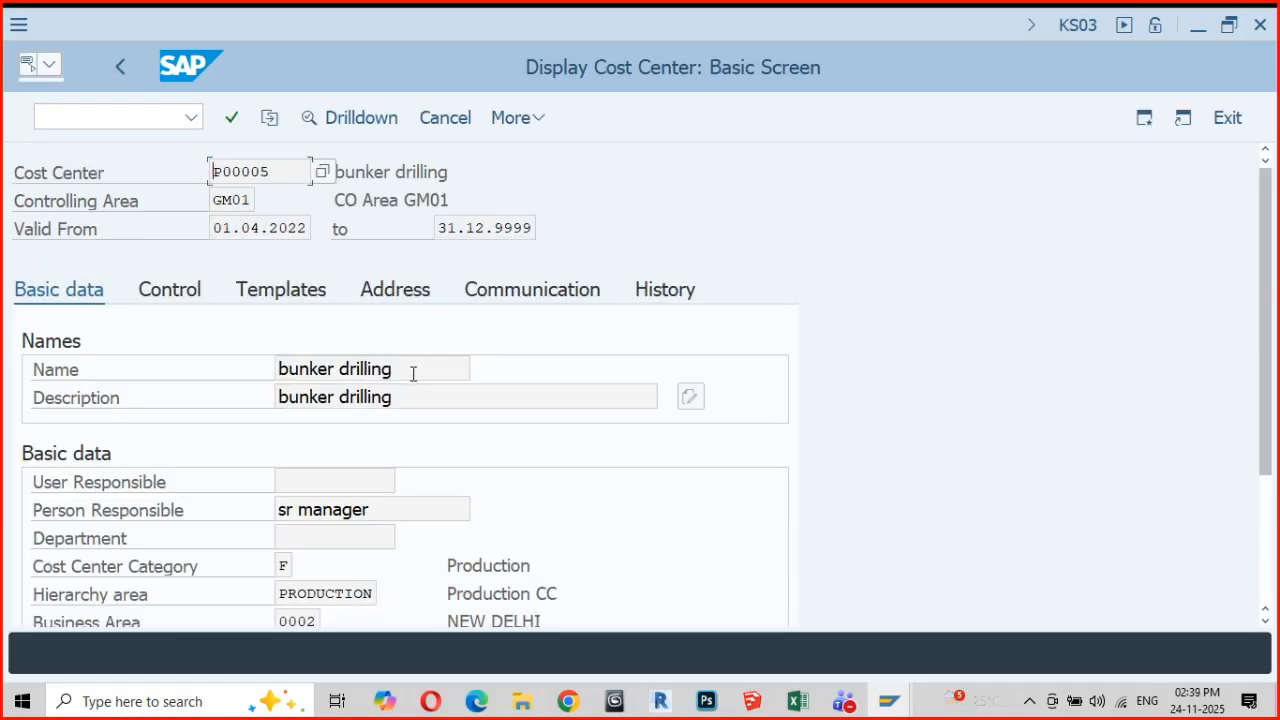
Examine the basic data of the displayed cost center, marking its name and its assigned profit center
left_click_drag(393, 369, 279, 369)
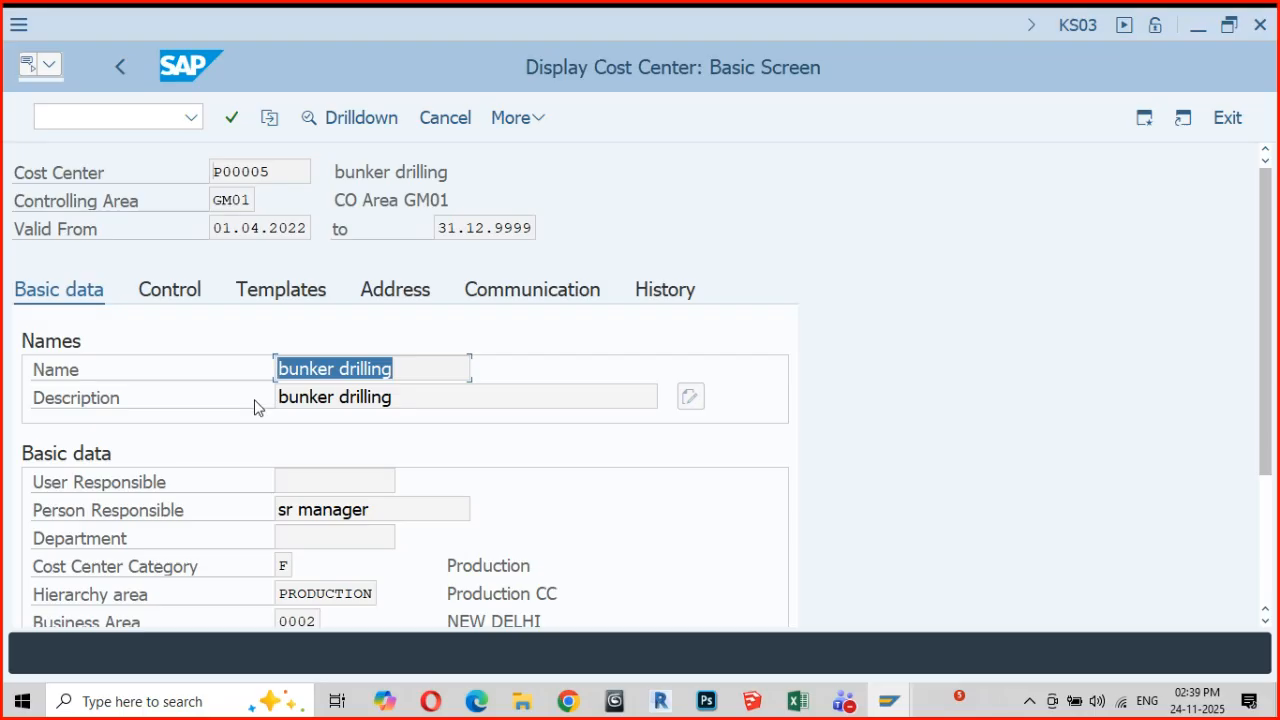
scroll(371, 460, "down", 1)
scroll(371, 460, "down", 3)
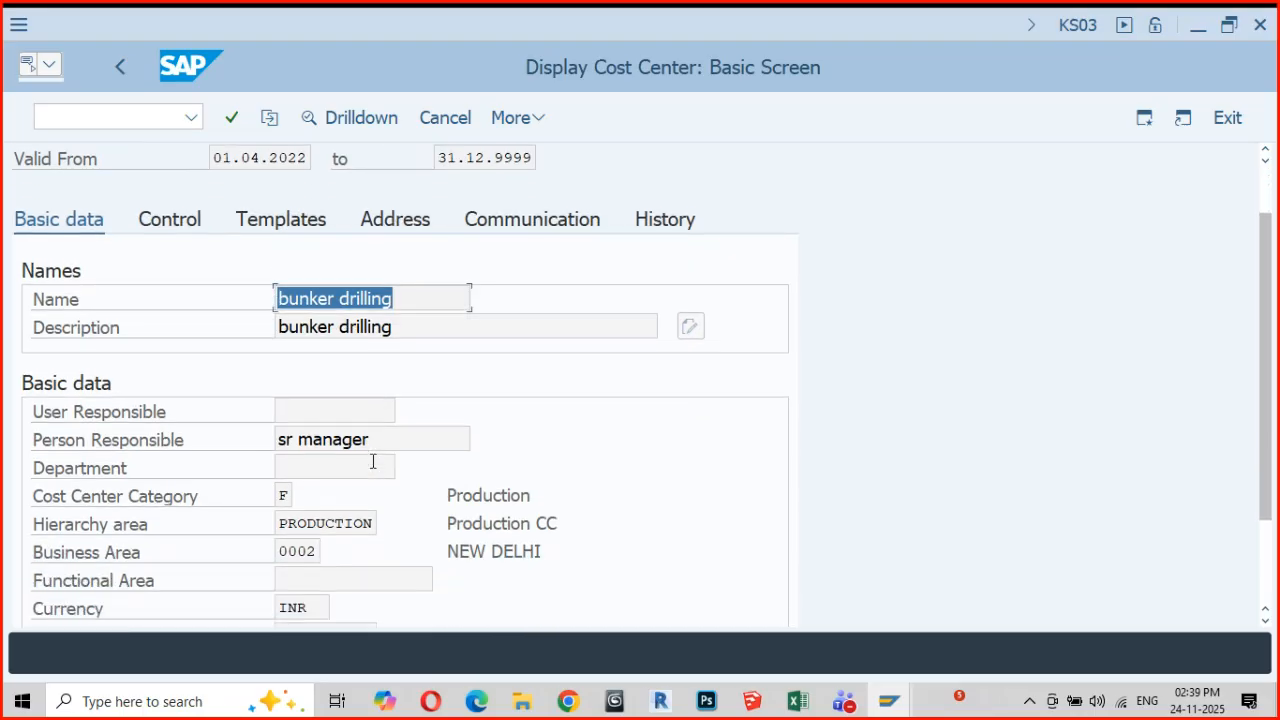
scroll(371, 465, "down", 1)
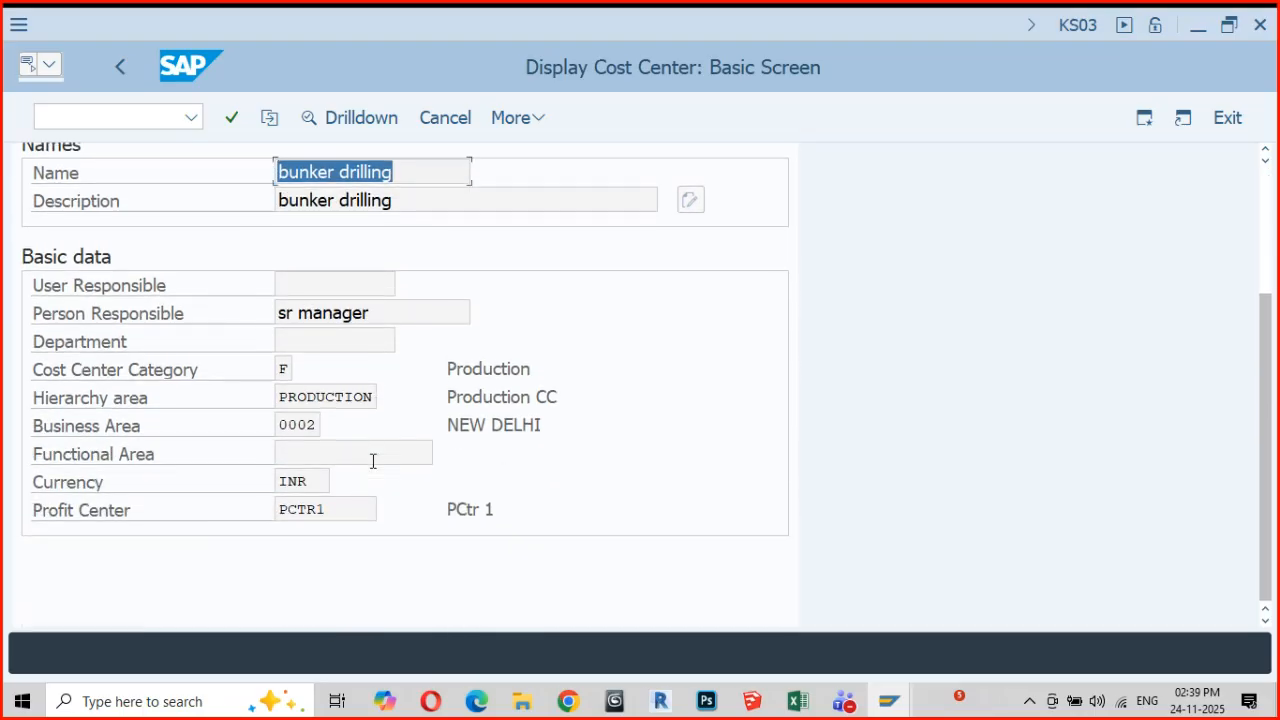
left_click_drag(340, 512, 277, 514)
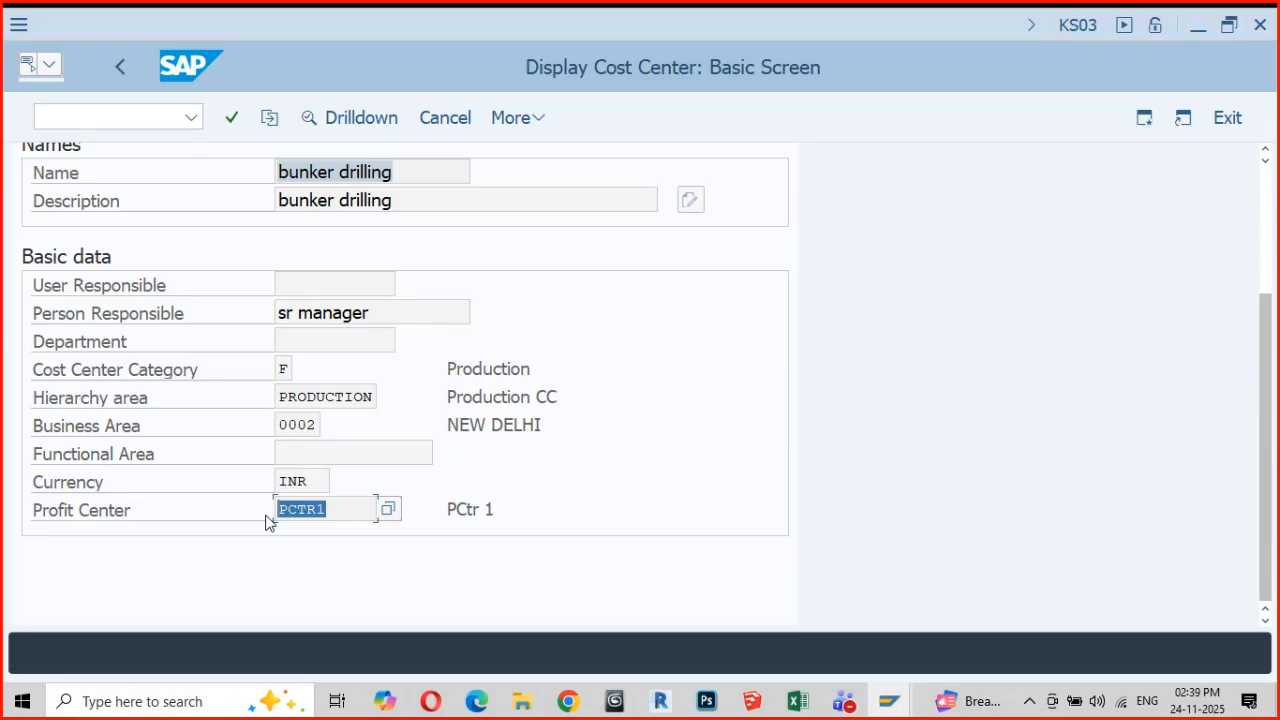
Exit the cost center display completely and return to the SAP Easy Access menu
scroll(268, 522, "up", 1)
left_click(1226, 117)
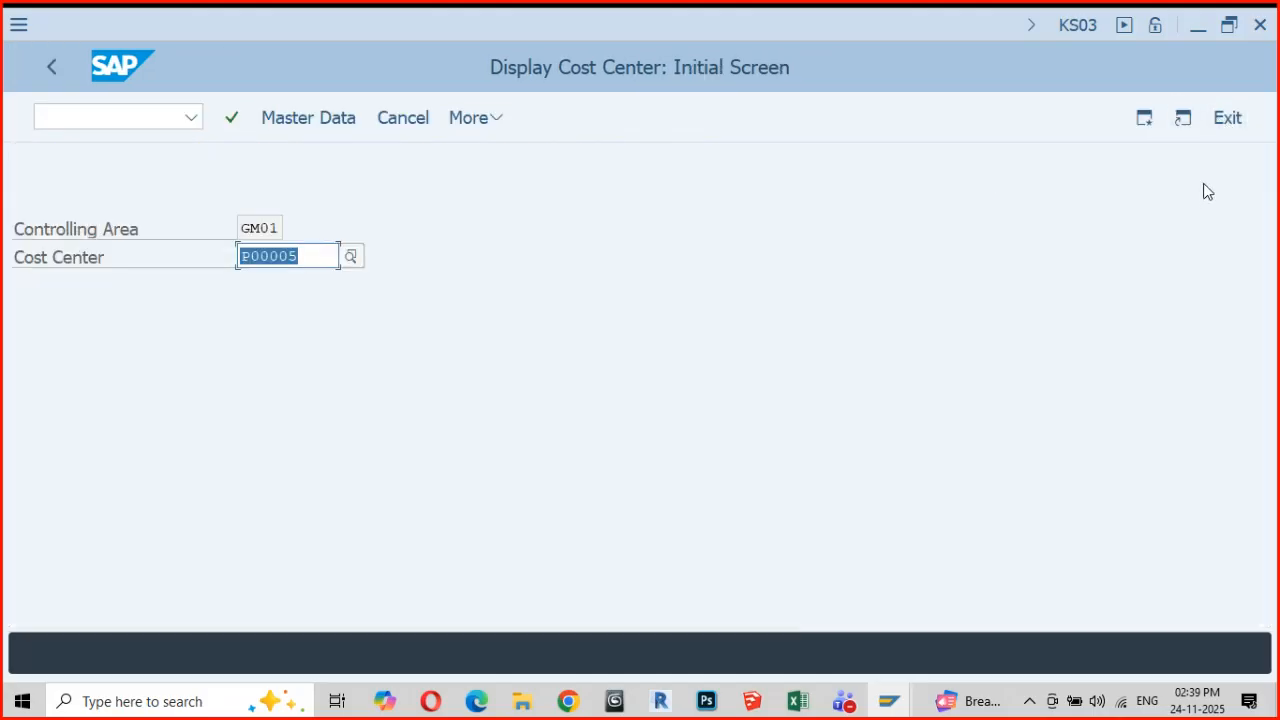
left_click(1227, 118)
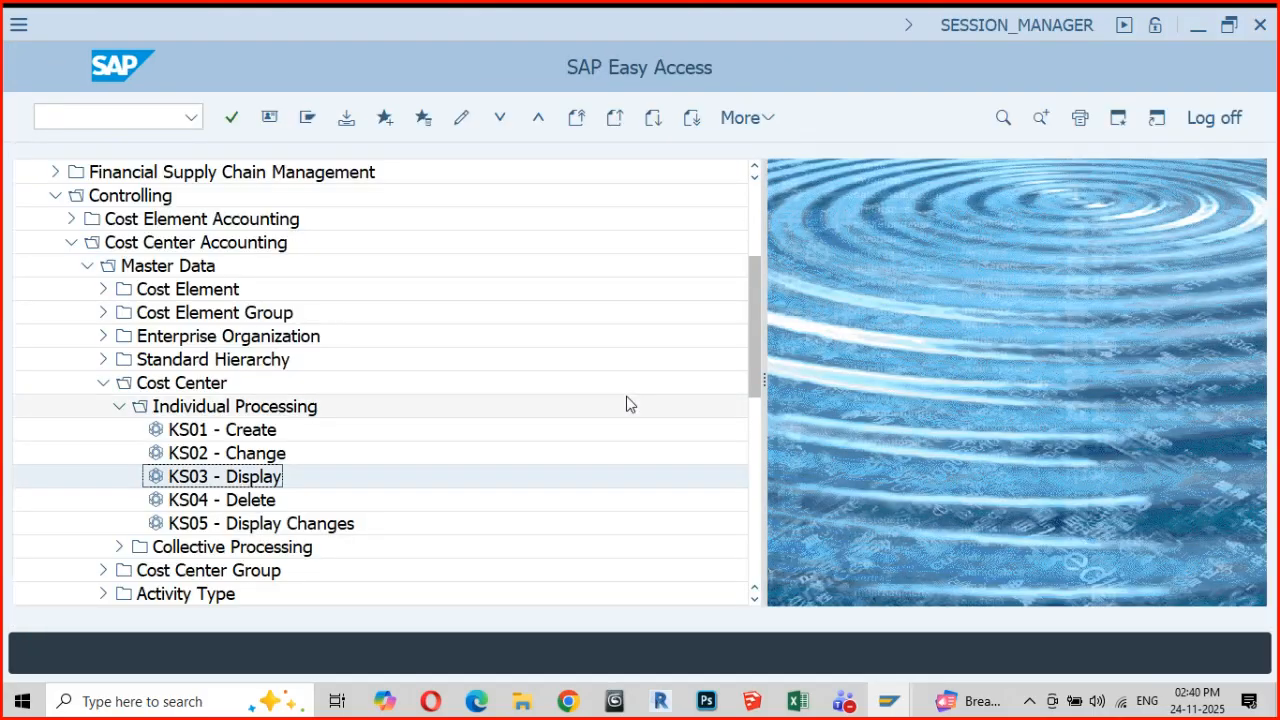
Switch to the Teams webinar window to check on the session, and minimize it again
mouse_move(850, 705)
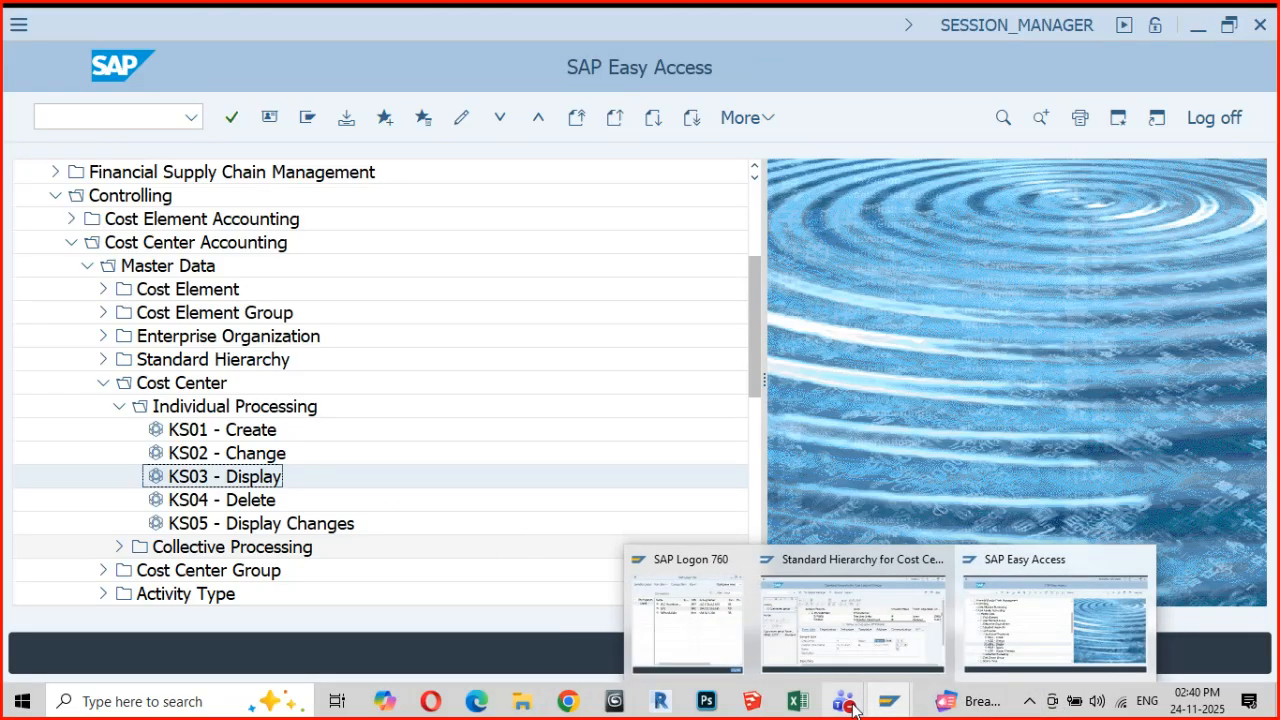
left_click(747, 614)
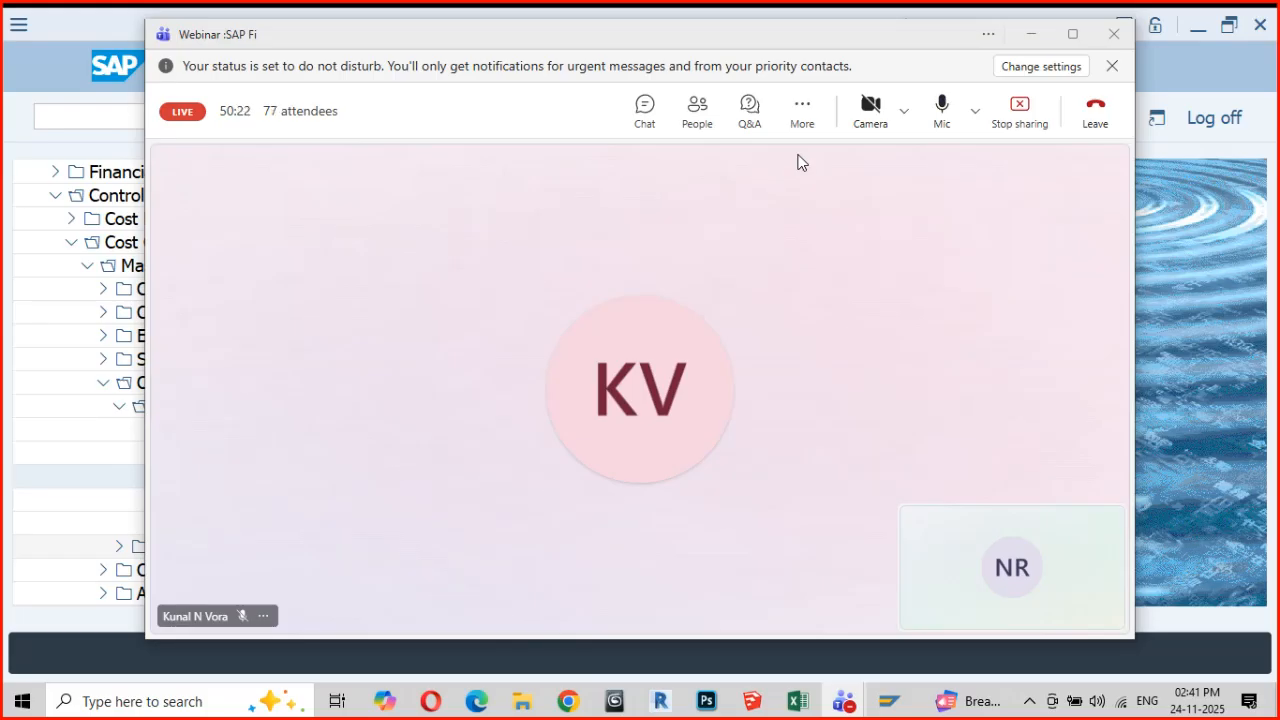
left_click(1032, 36)
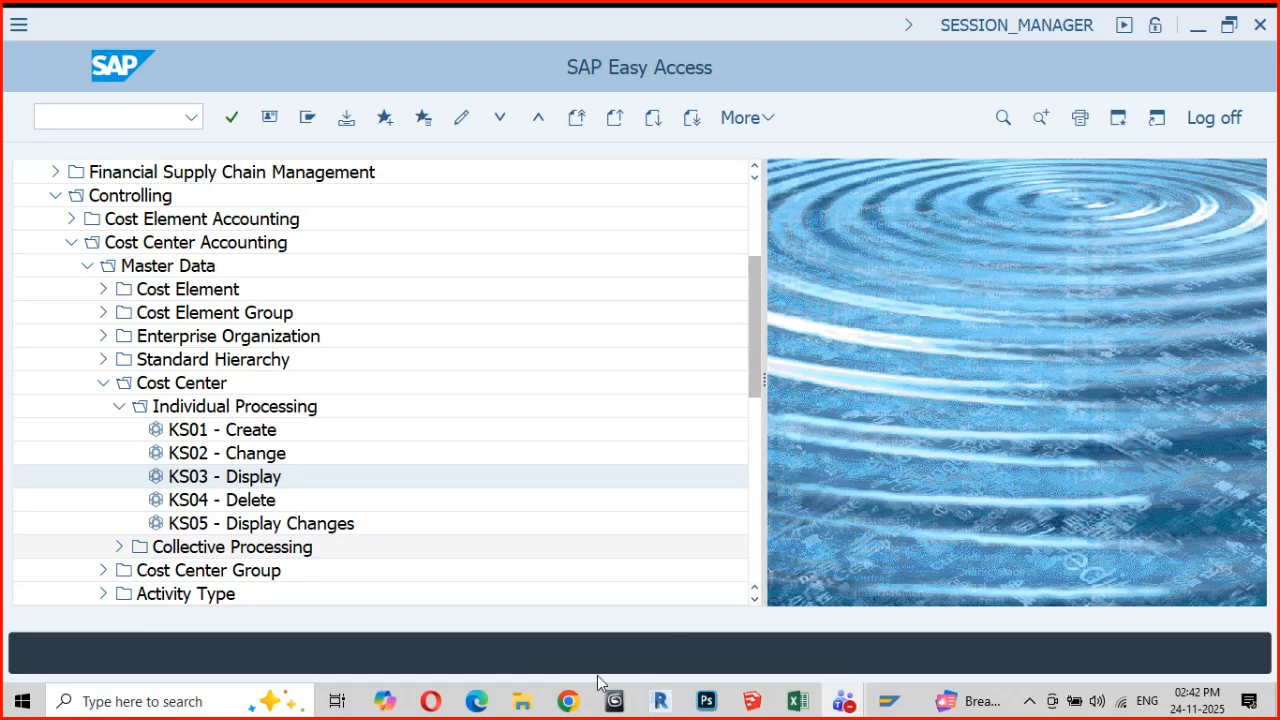
Switch to the SAP course in Chrome, review the rest of the Assignment of Organizational Units (2/2) slide and advance to Multiple Assignment
left_click(568, 701)
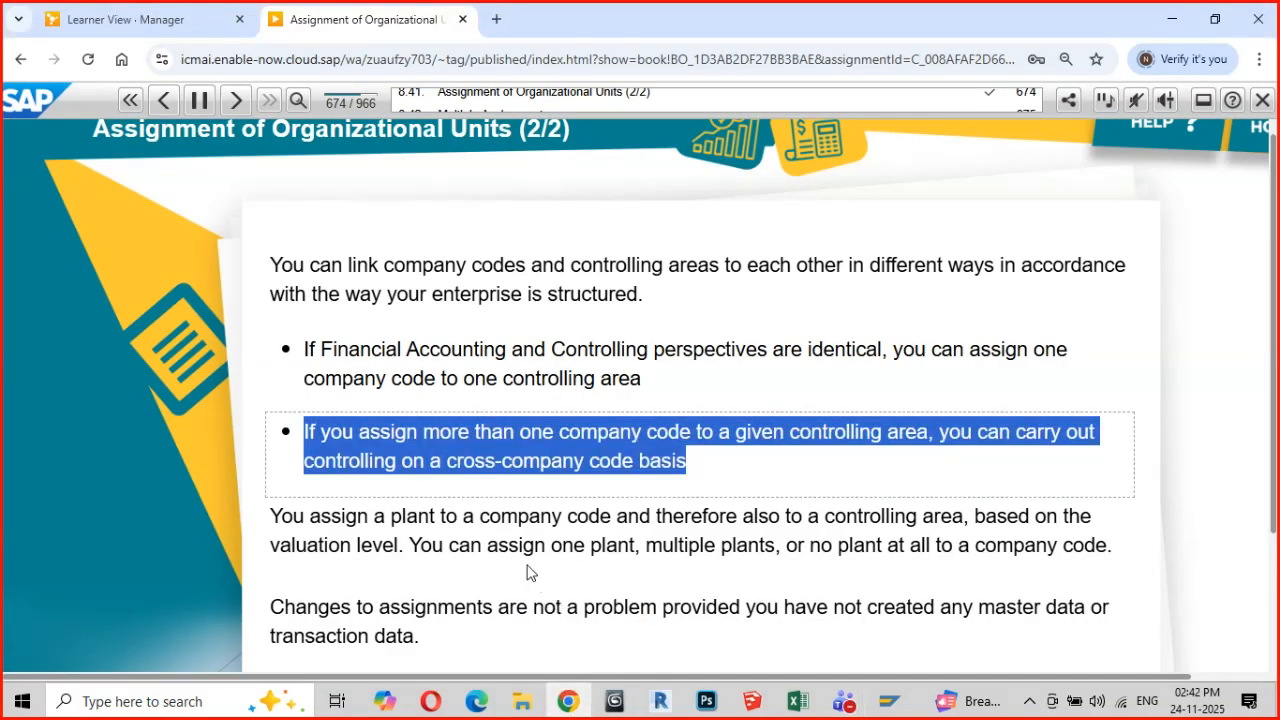
scroll(530, 572, "down", 2)
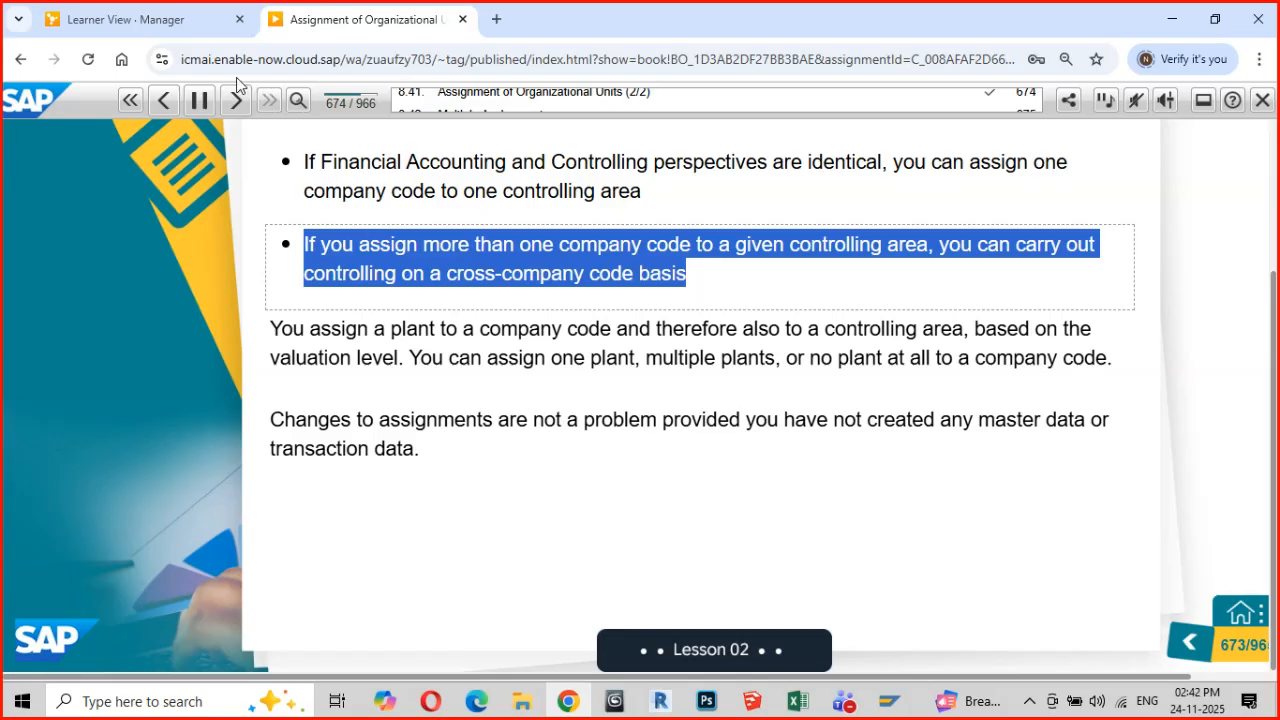
left_click(235, 102)
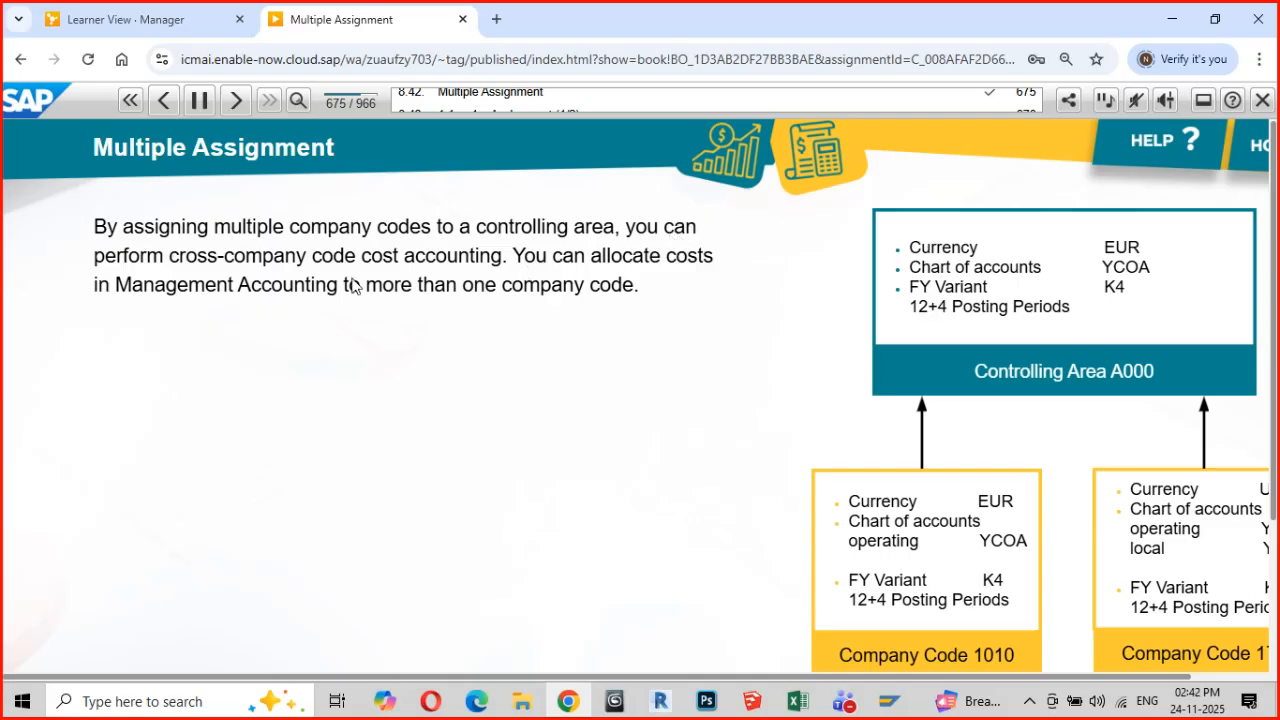
Mark "cross-company code cost accounting" on the Multiple Assignment slide, review its currency types and advance to 1:1 or 1:n Assignment (2/2)
left_click_drag(170, 266, 503, 273)
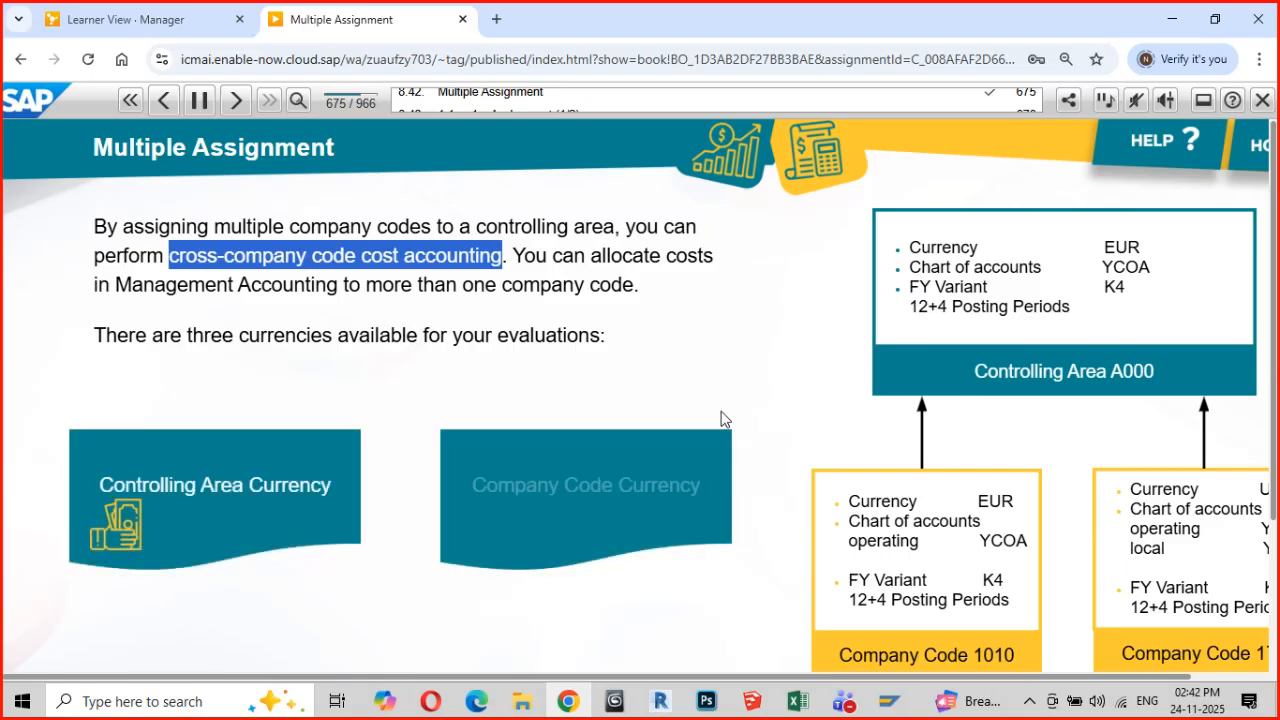
scroll(784, 358, "down", 2)
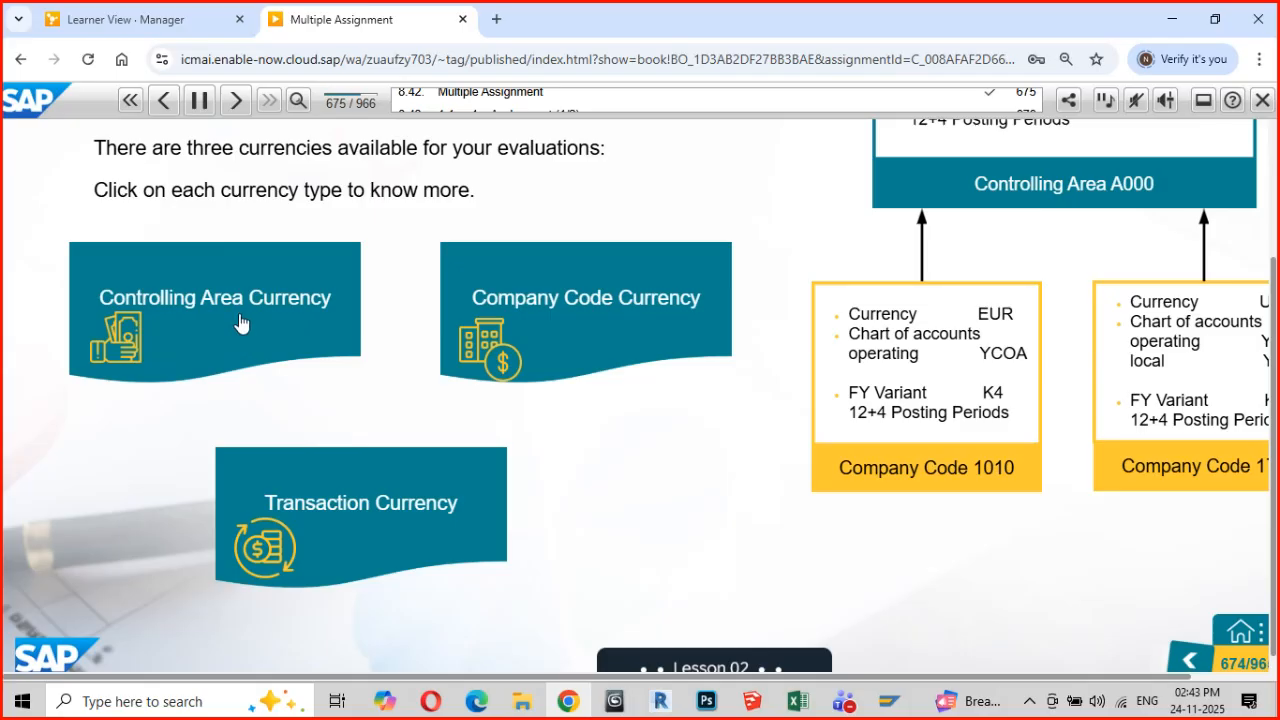
left_click(236, 101)
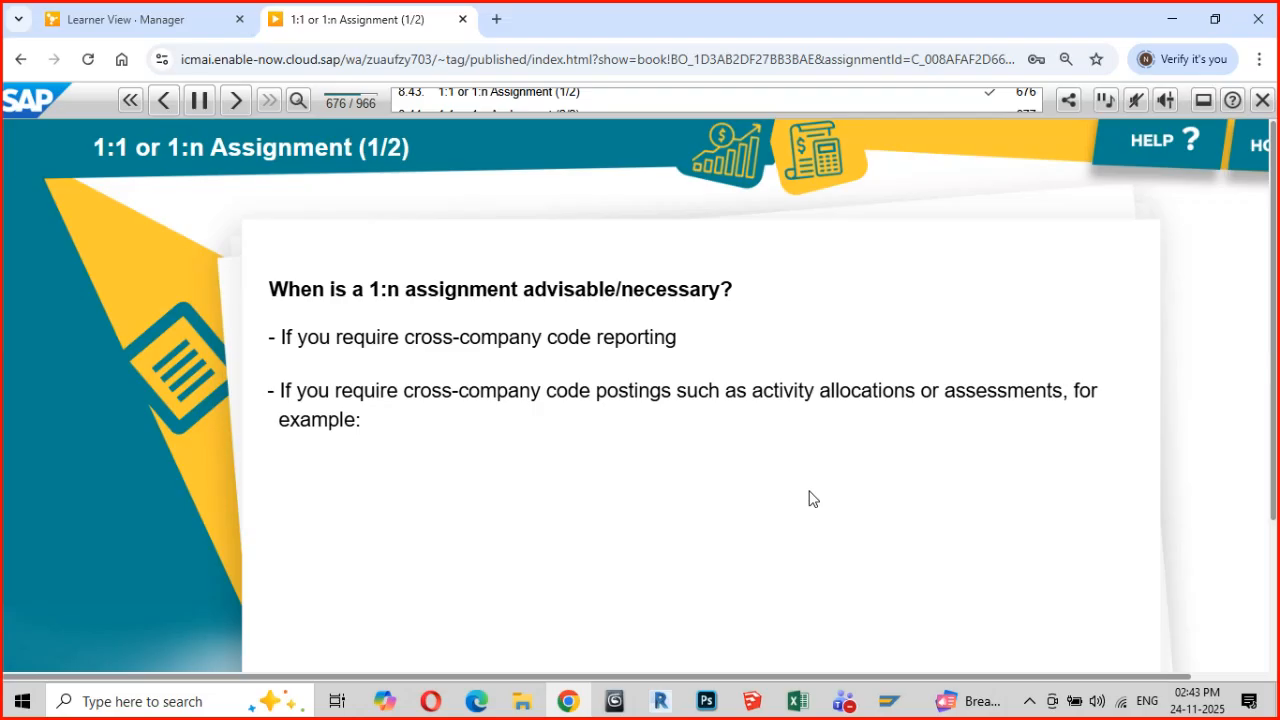
left_click(235, 101)
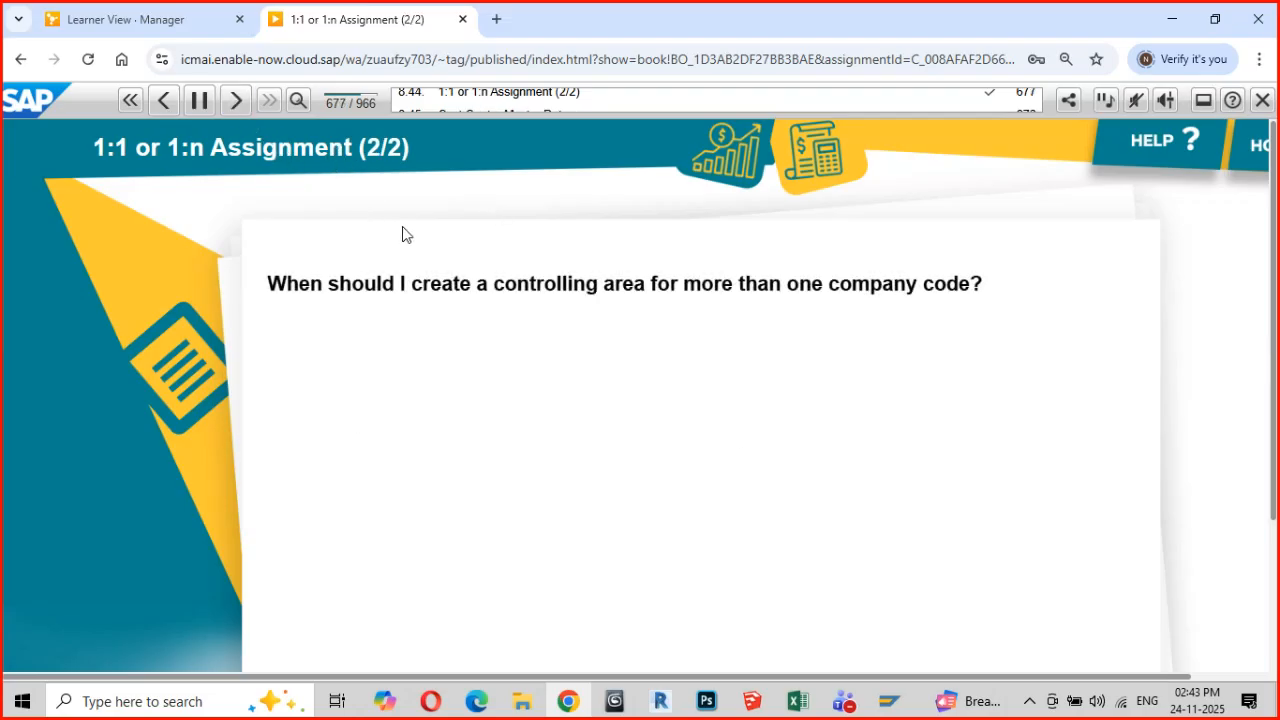
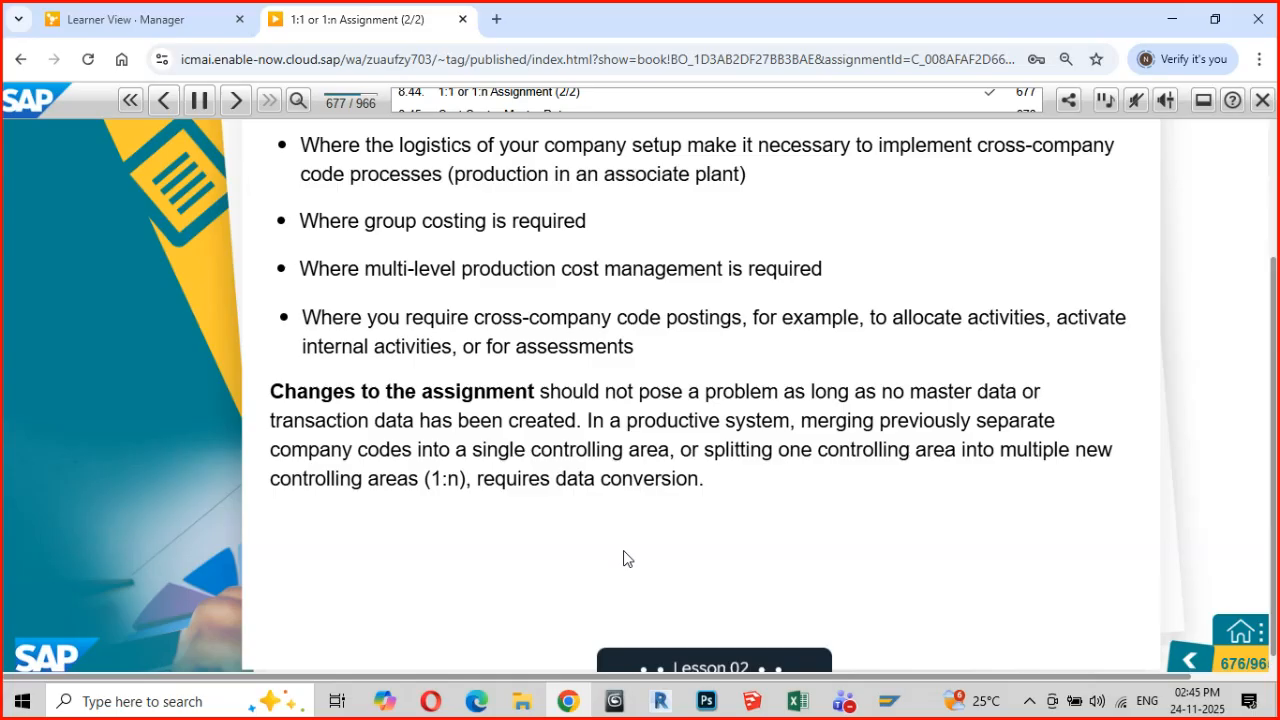
Advance to the Cost Center Master Data slide and show the Valid From - Valid To explanation for element 1
left_click(236, 100)
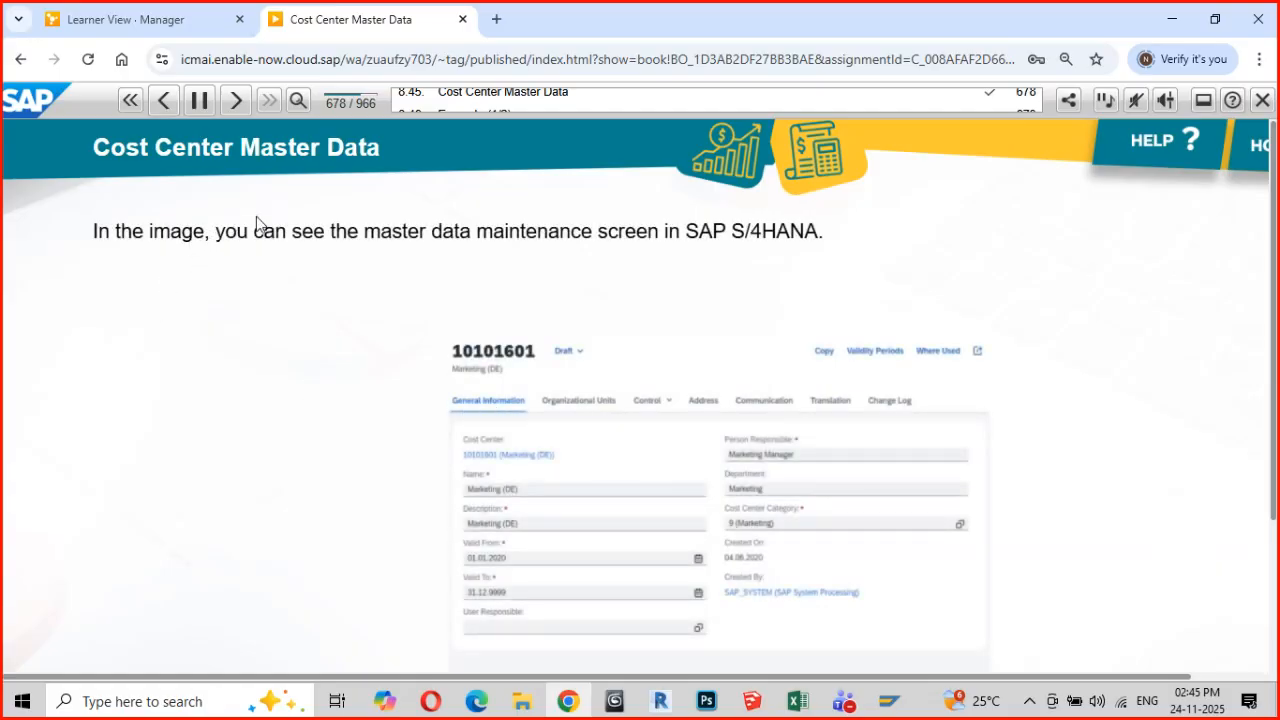
scroll(1065, 461, "down", 2)
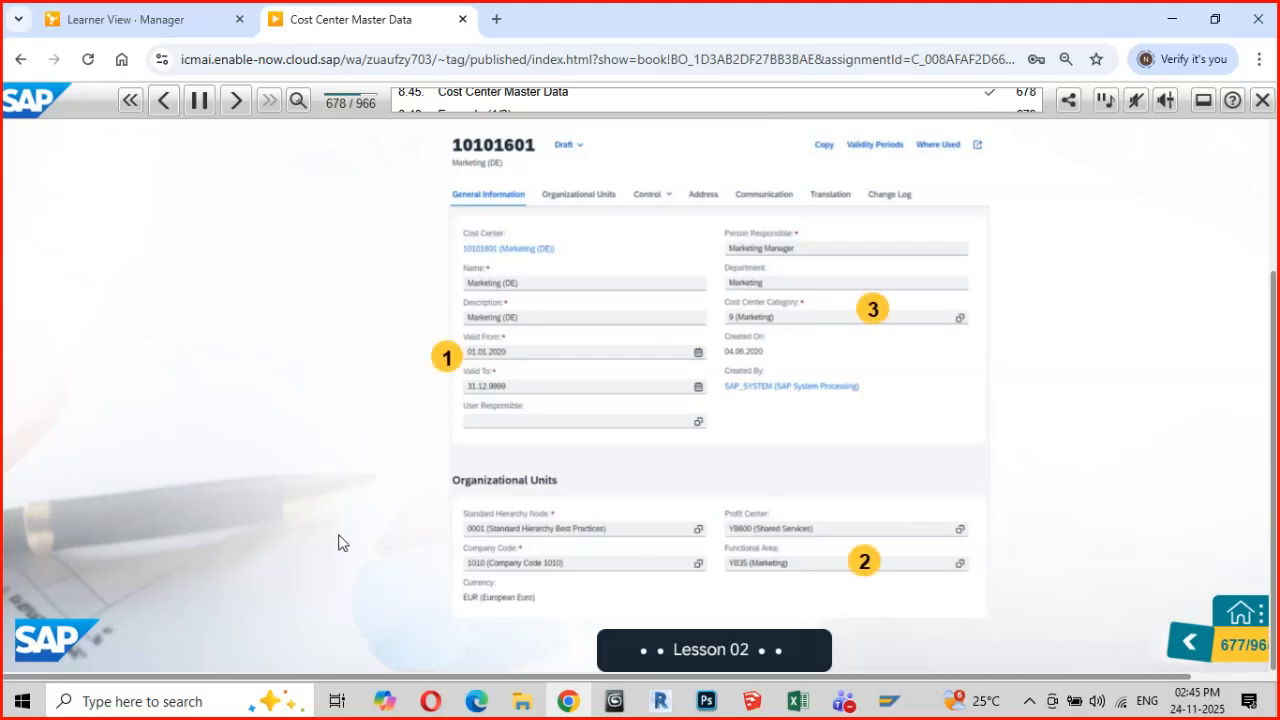
scroll(340, 540, "up", 2)
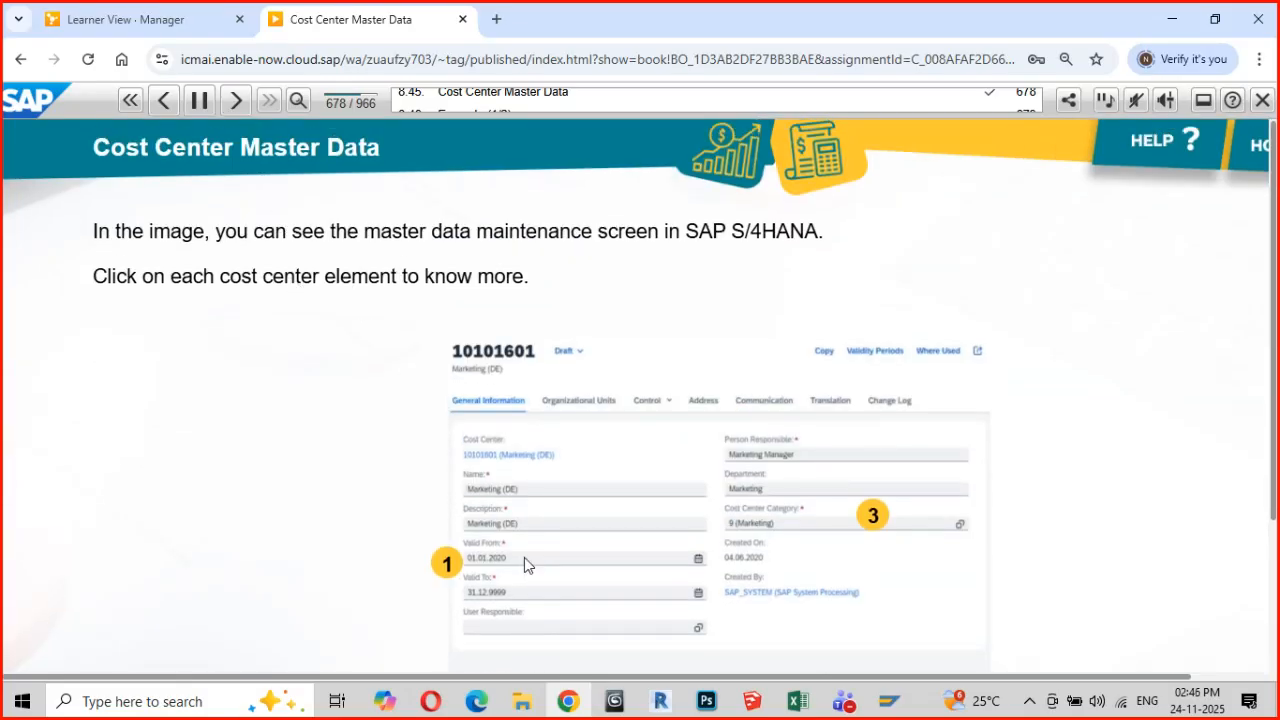
left_click(445, 569)
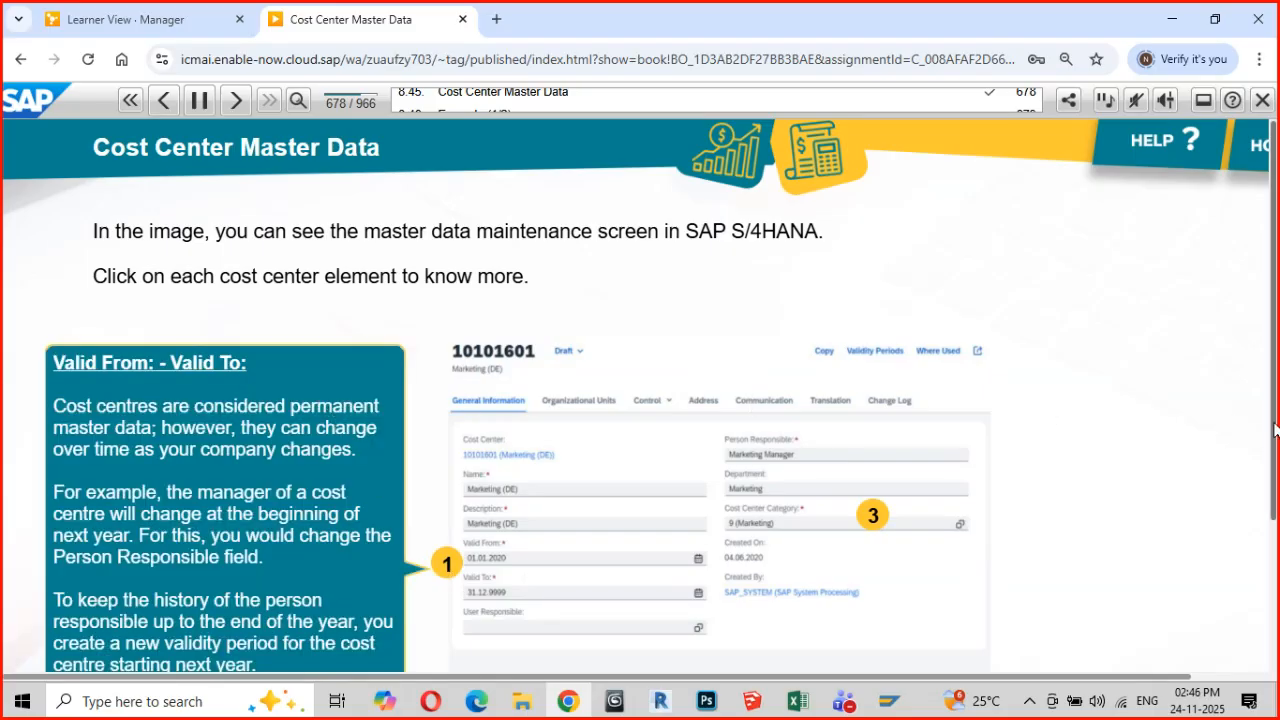
left_click_drag(1275, 436, 1275, 531)
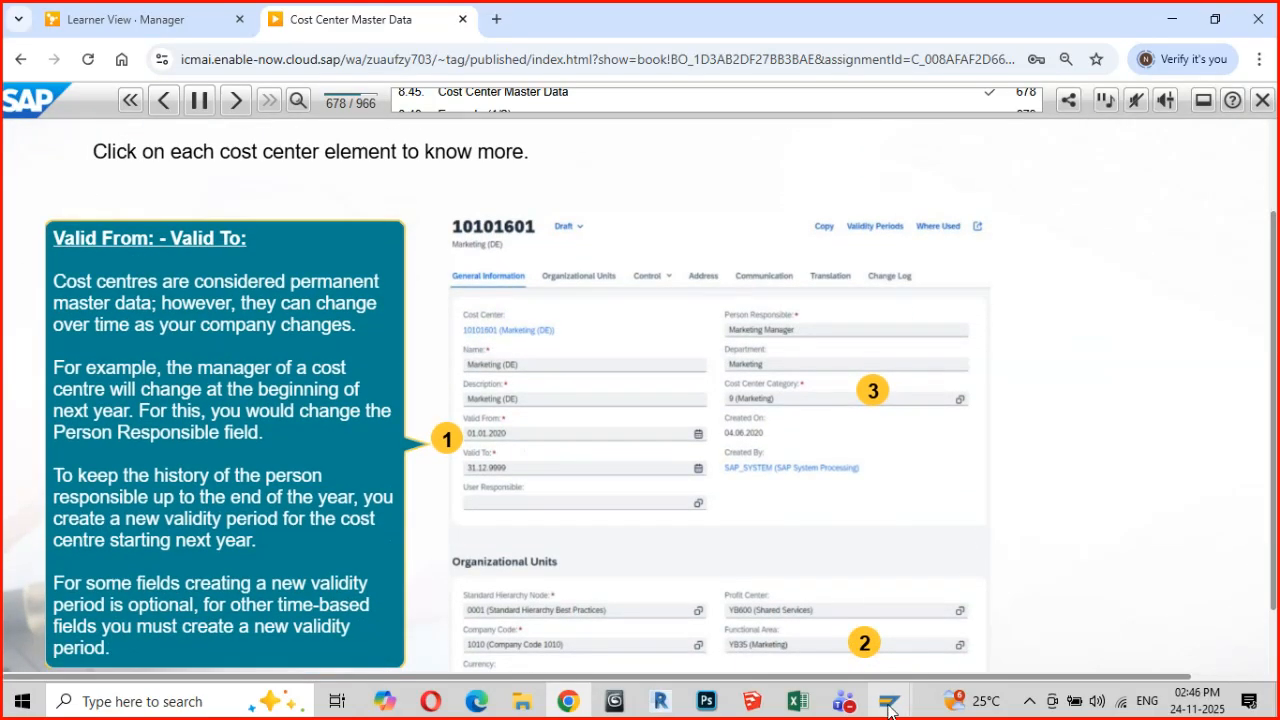
Switch to the SAP cost center hierarchy window, try to open an additional session, and decline the detailed error description
mouse_move(884, 710)
left_click(898, 652)
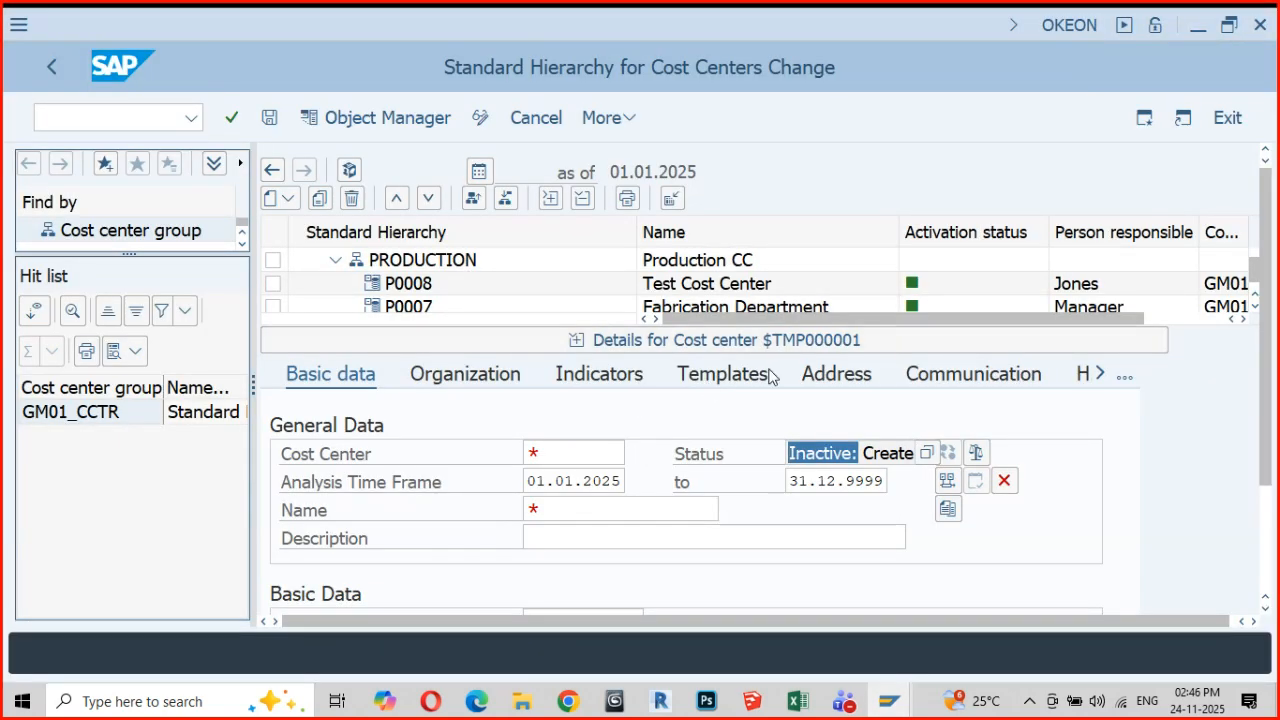
left_click(1146, 120)
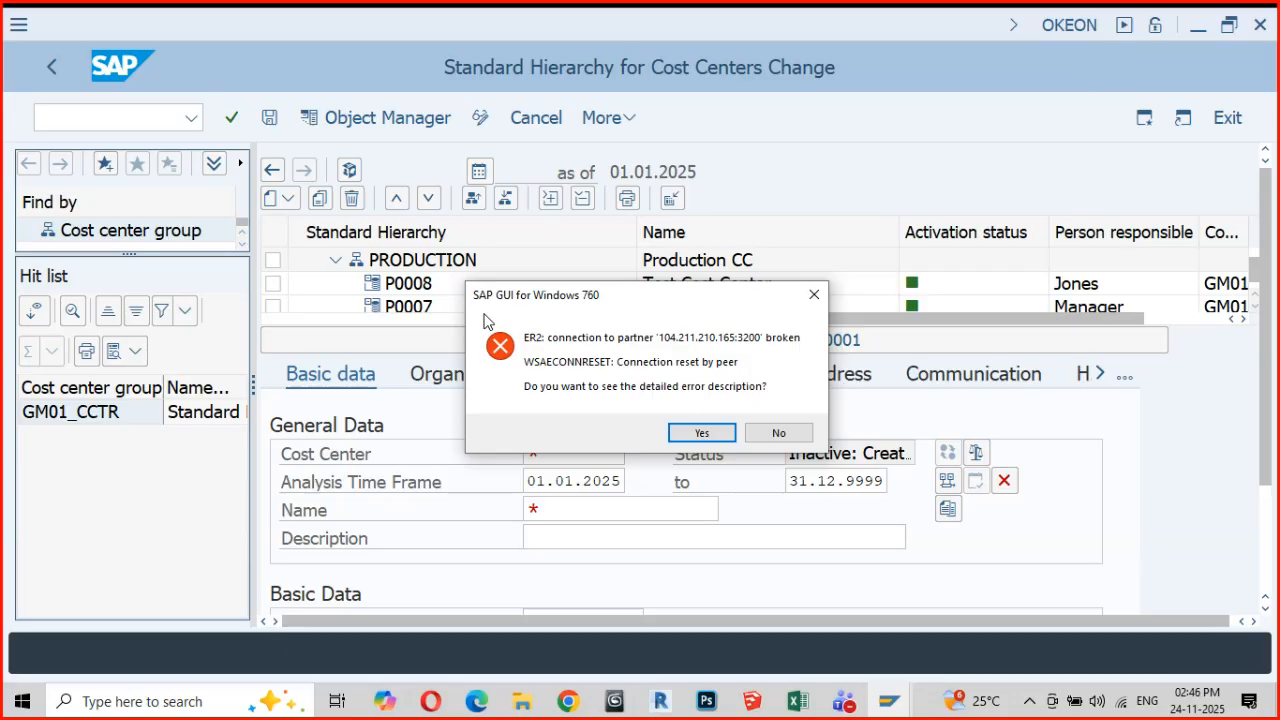
left_click(784, 434)
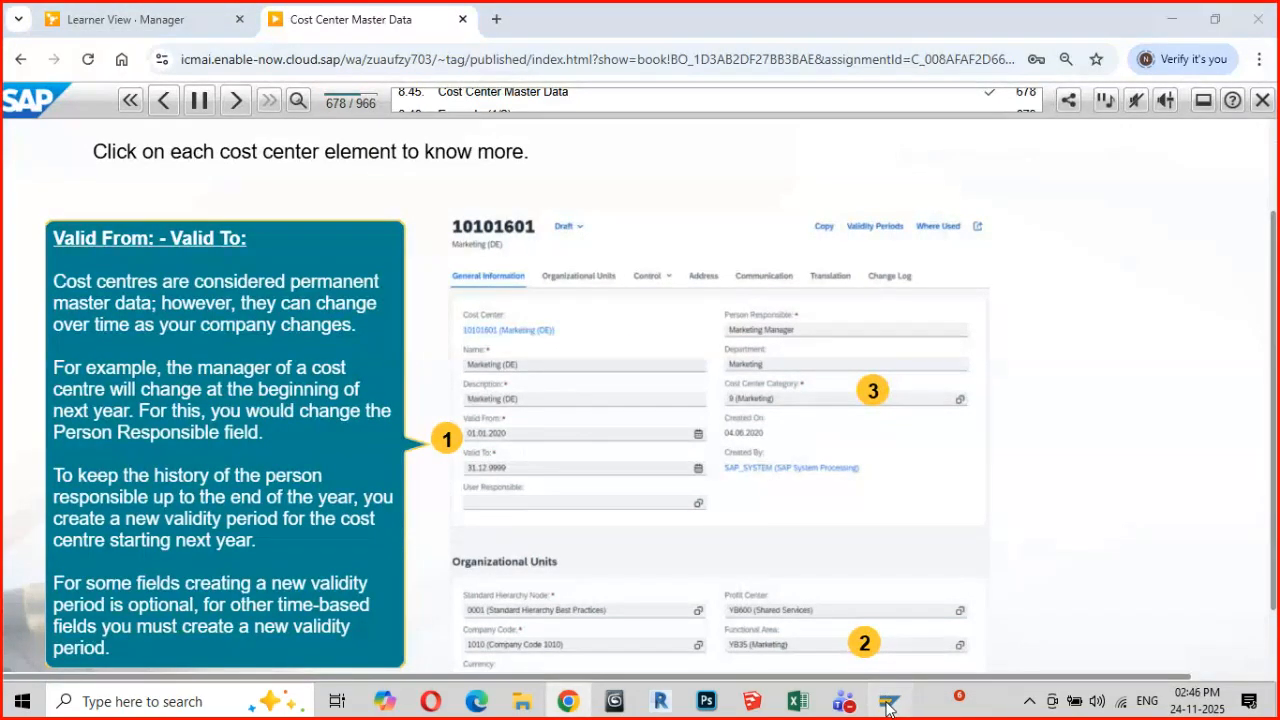
Log on to the ER2 system in client 900 with the user name and password, ending any other logons
left_click(886, 700)
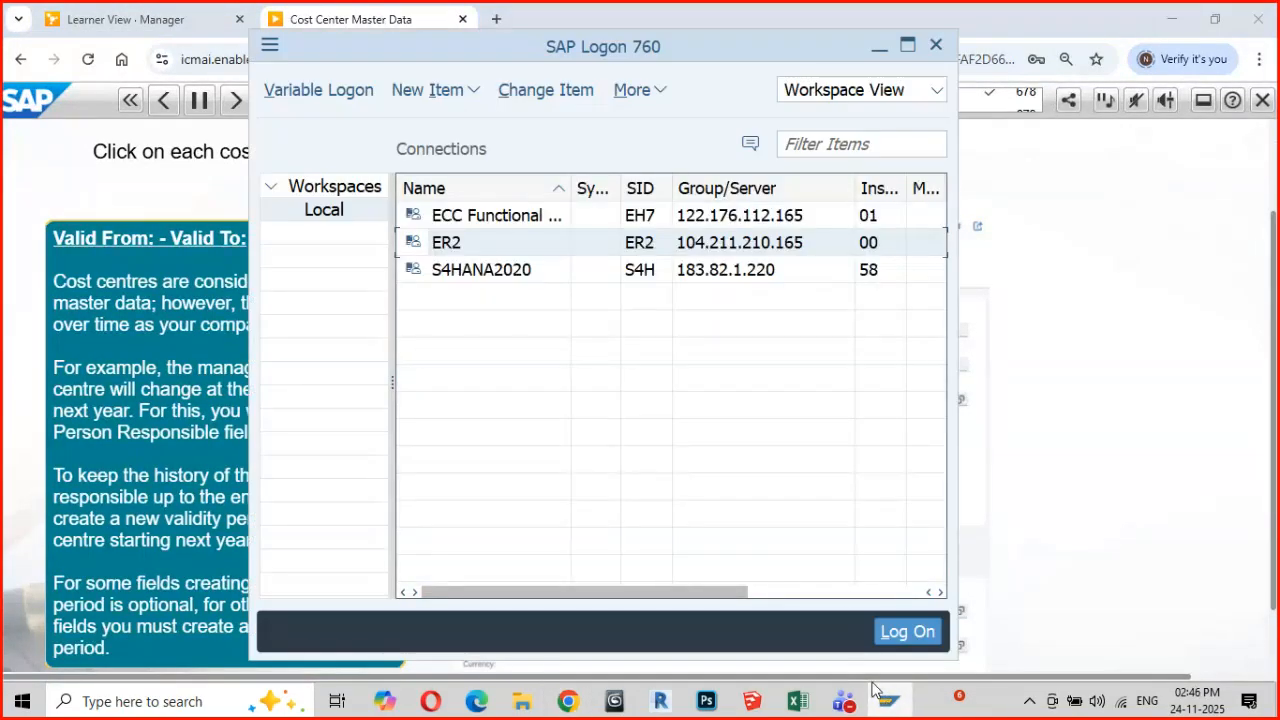
double_click(482, 247)
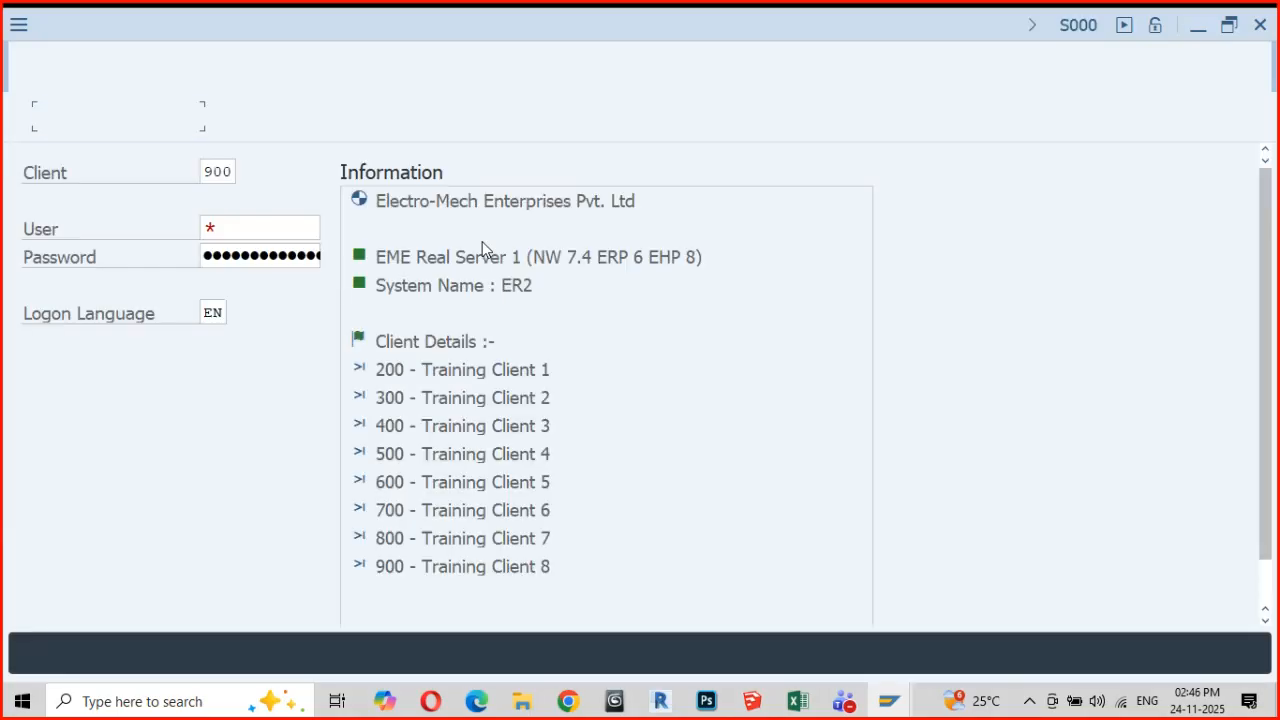
left_click(266, 258)
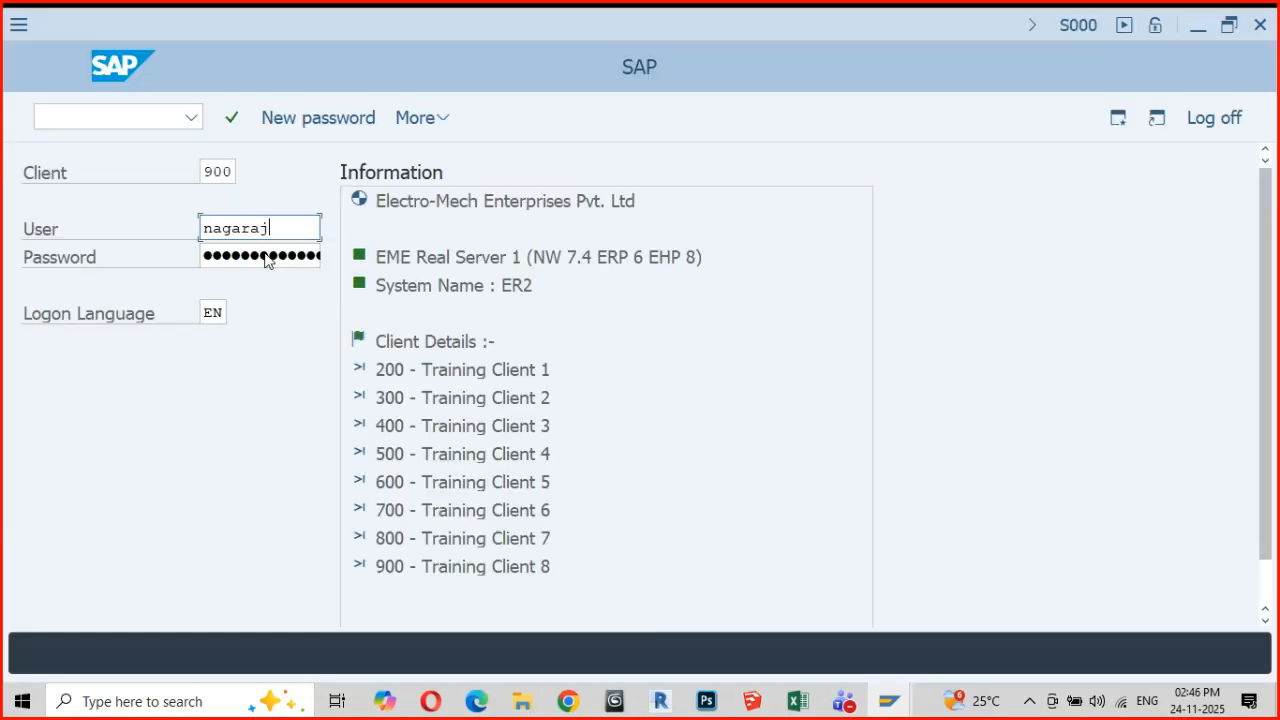
left_click(222, 256)
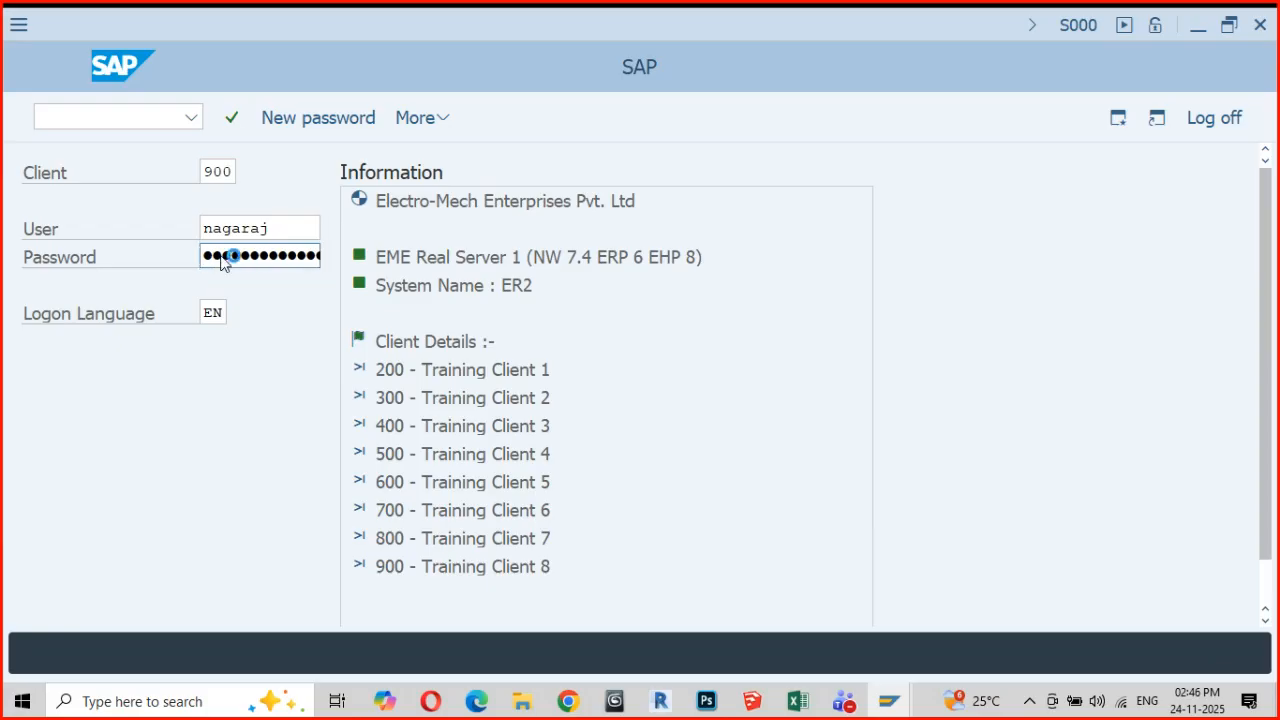
key("Return")
left_click(210, 360)
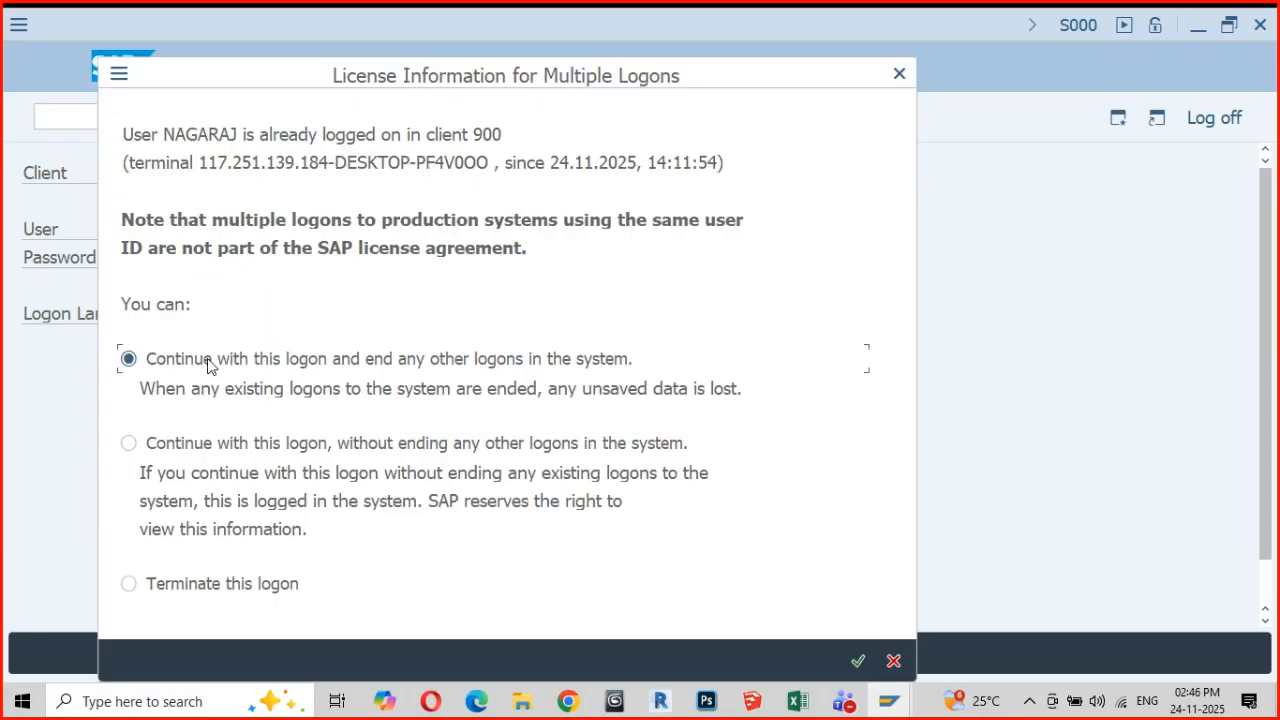
left_click(857, 660)
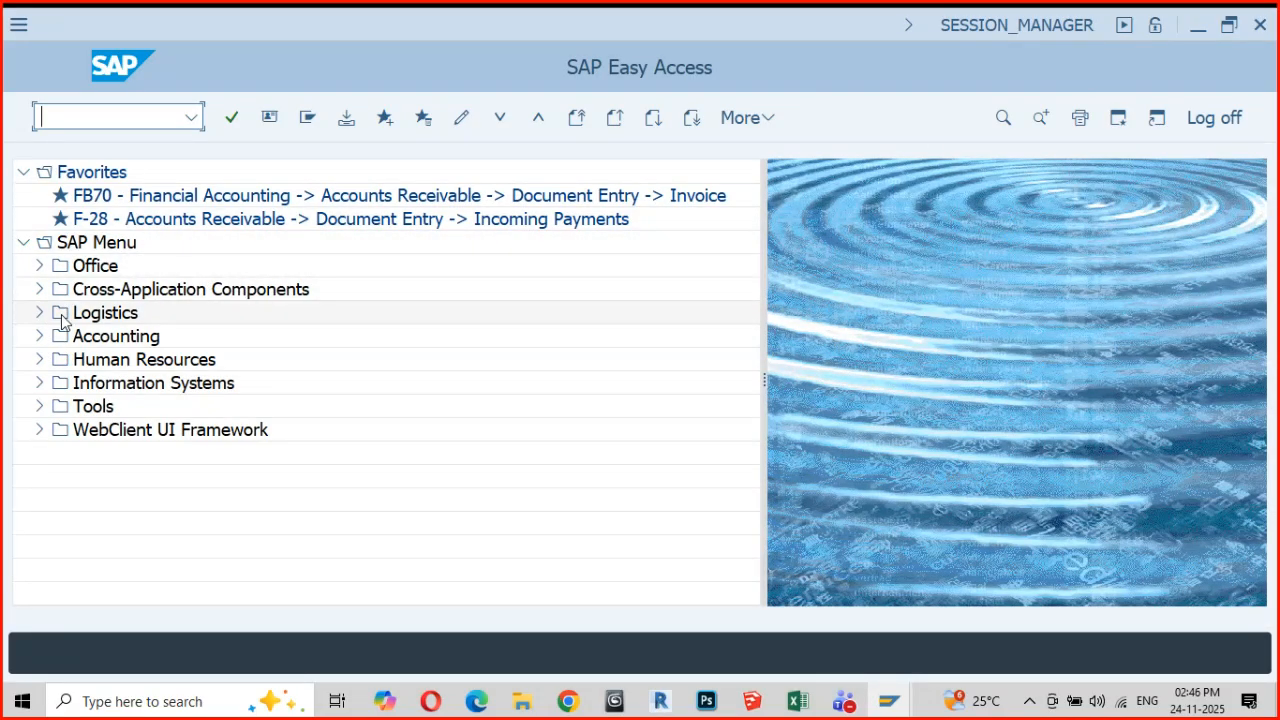
Switch to Chrome to check the validity explanation on the Cost Center Master Data slide, and return to SAP Easy Access
key("alt+Tab")
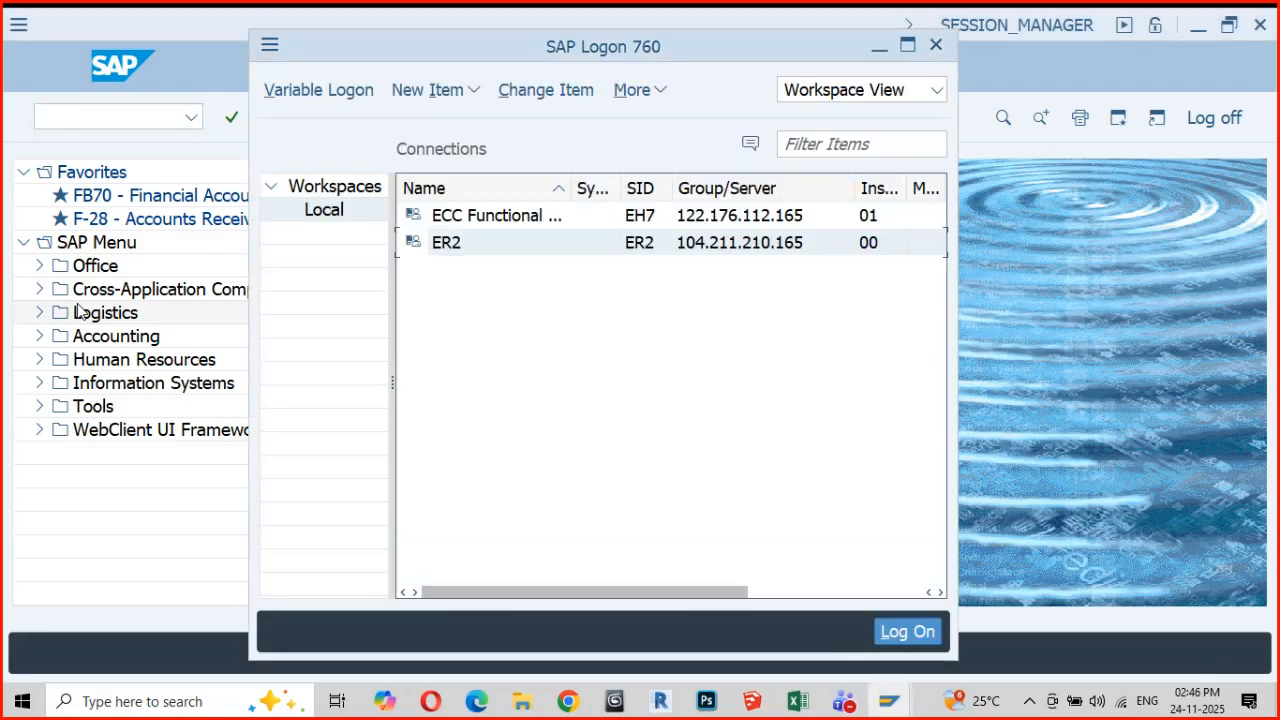
key("alt+Tab")
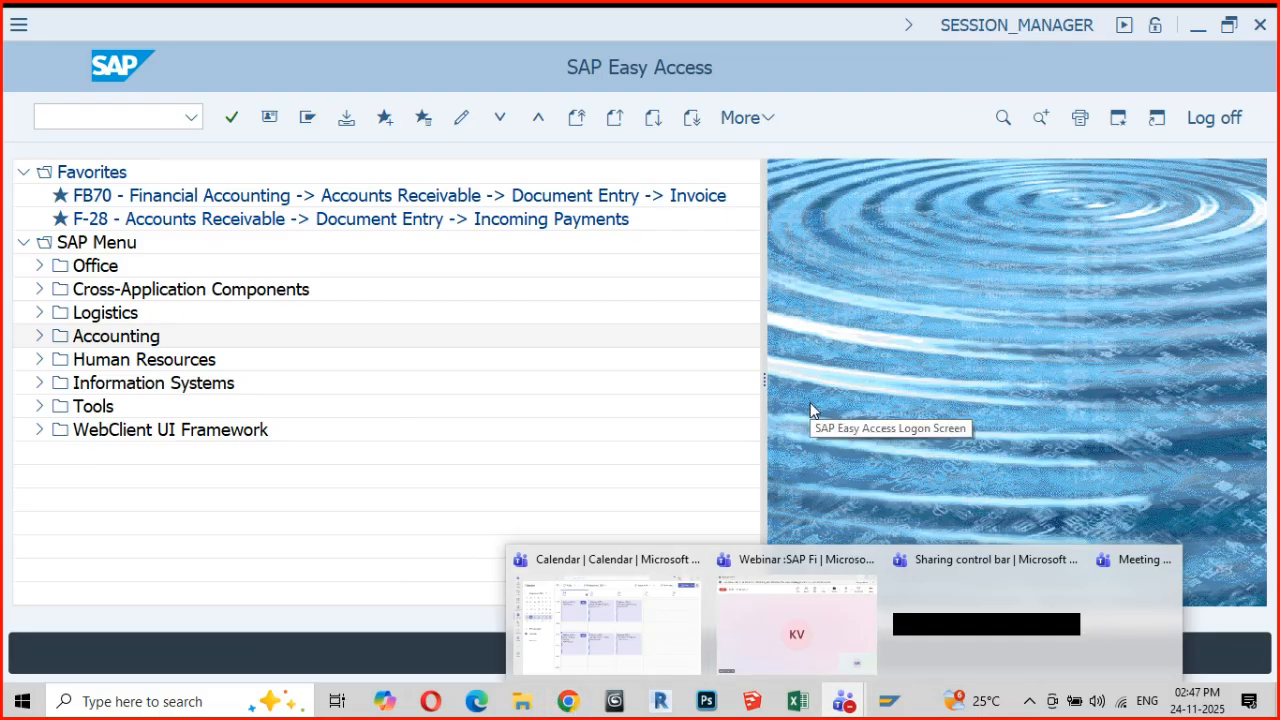
mouse_move(567, 700)
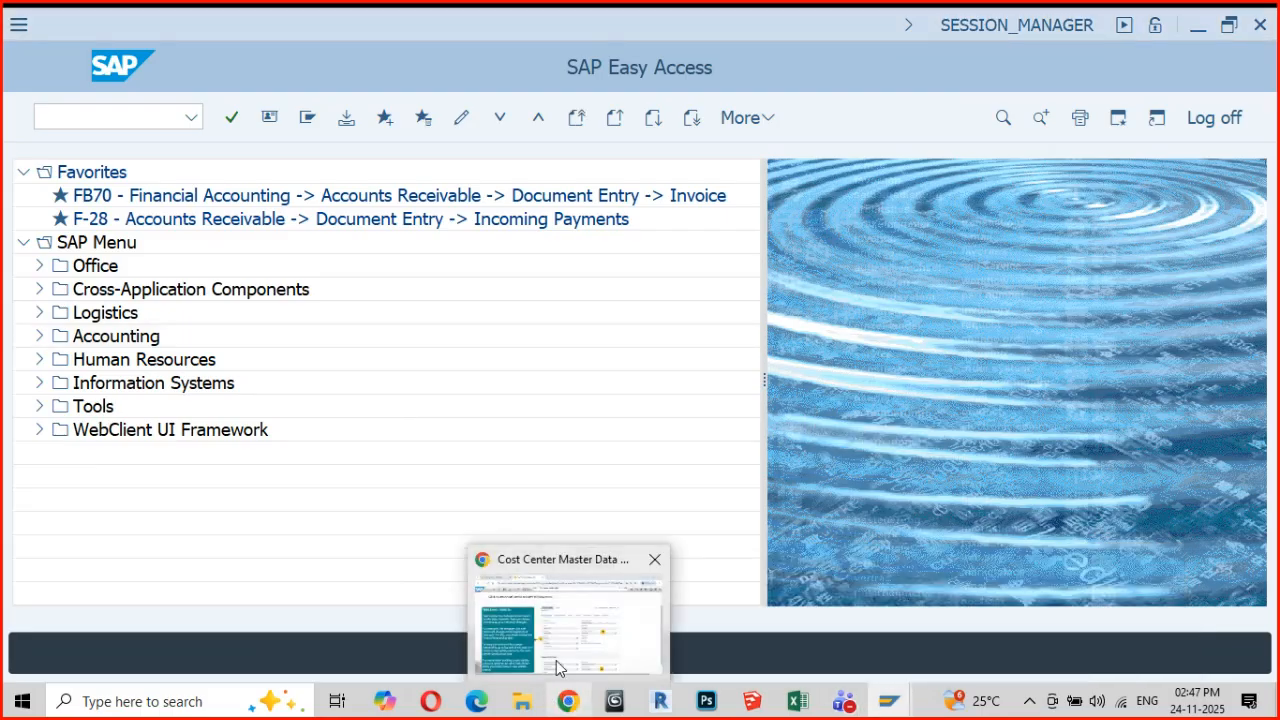
left_click(556, 660)
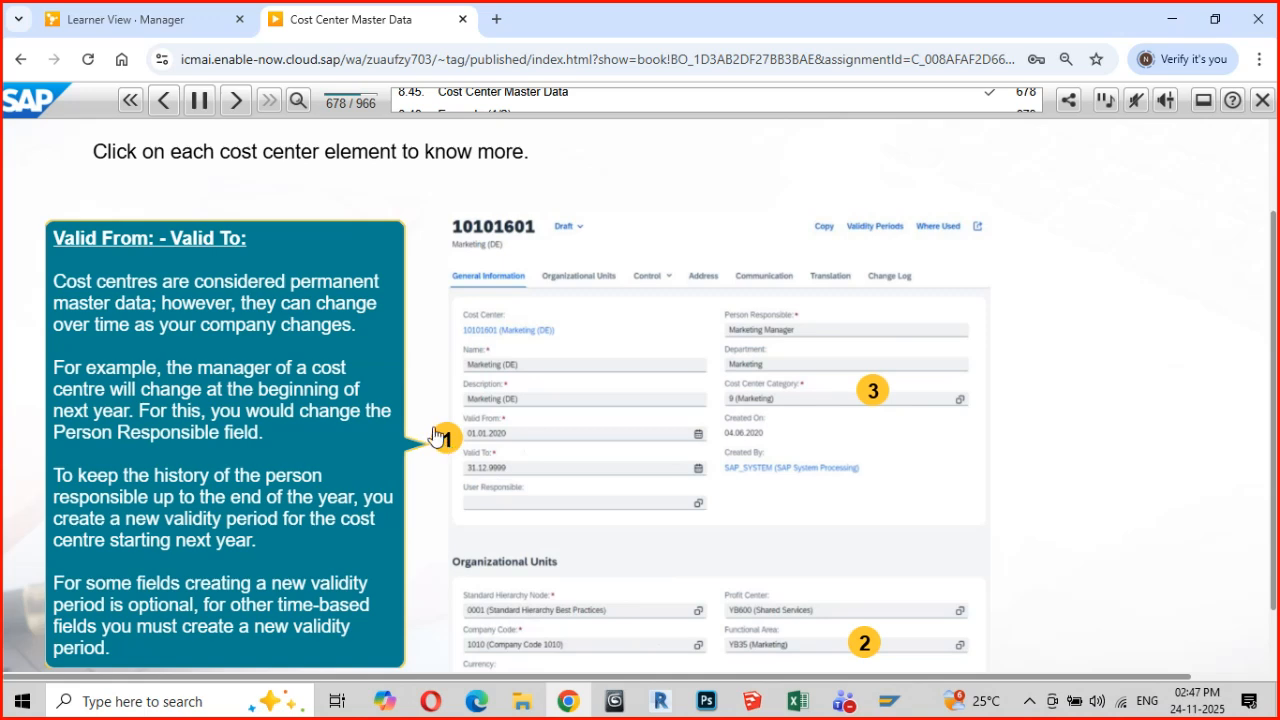
key("alt+Tab")
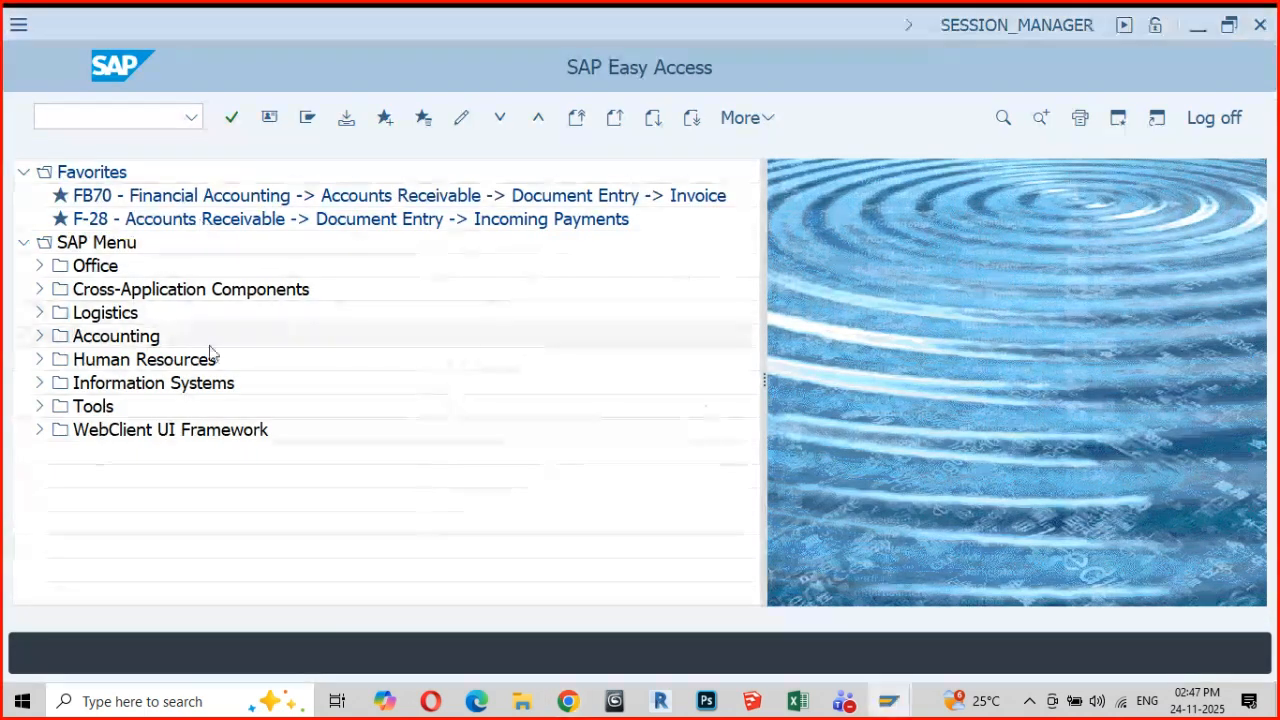
Display cost center P00005 in controlling area GM01 with transaction KS03
left_click(98, 122)
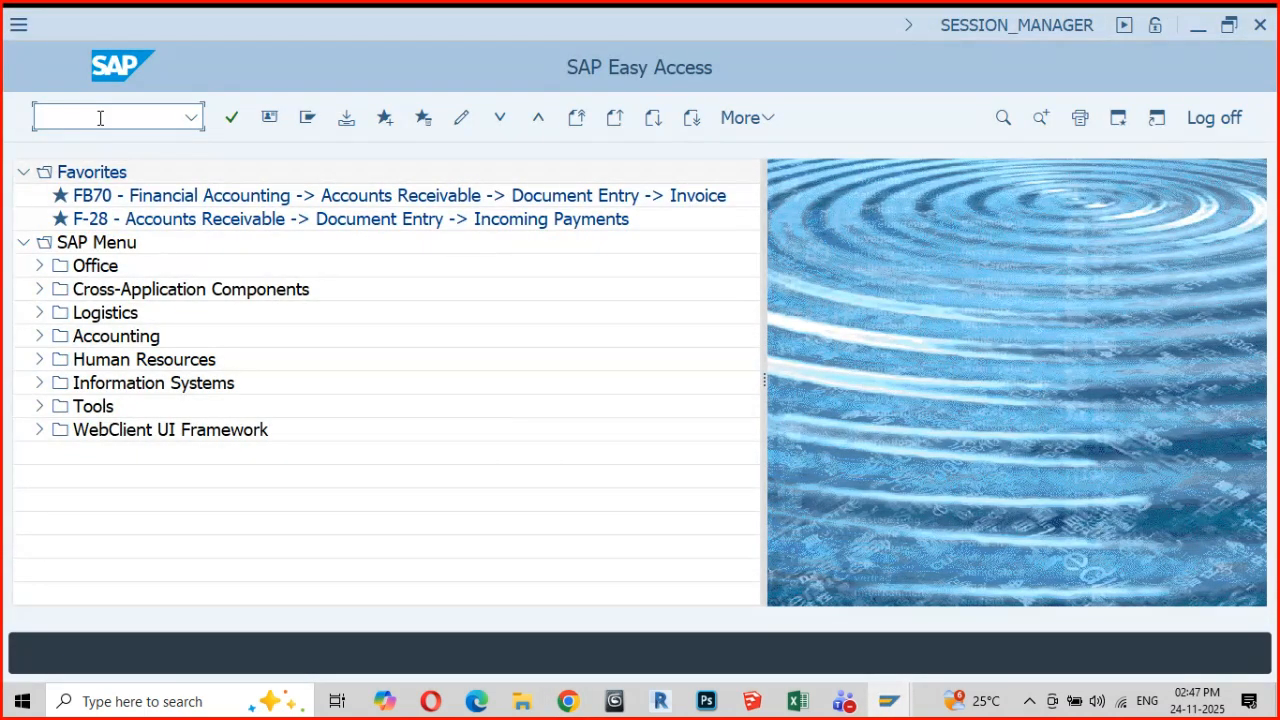
type("ks03")
key("Return")
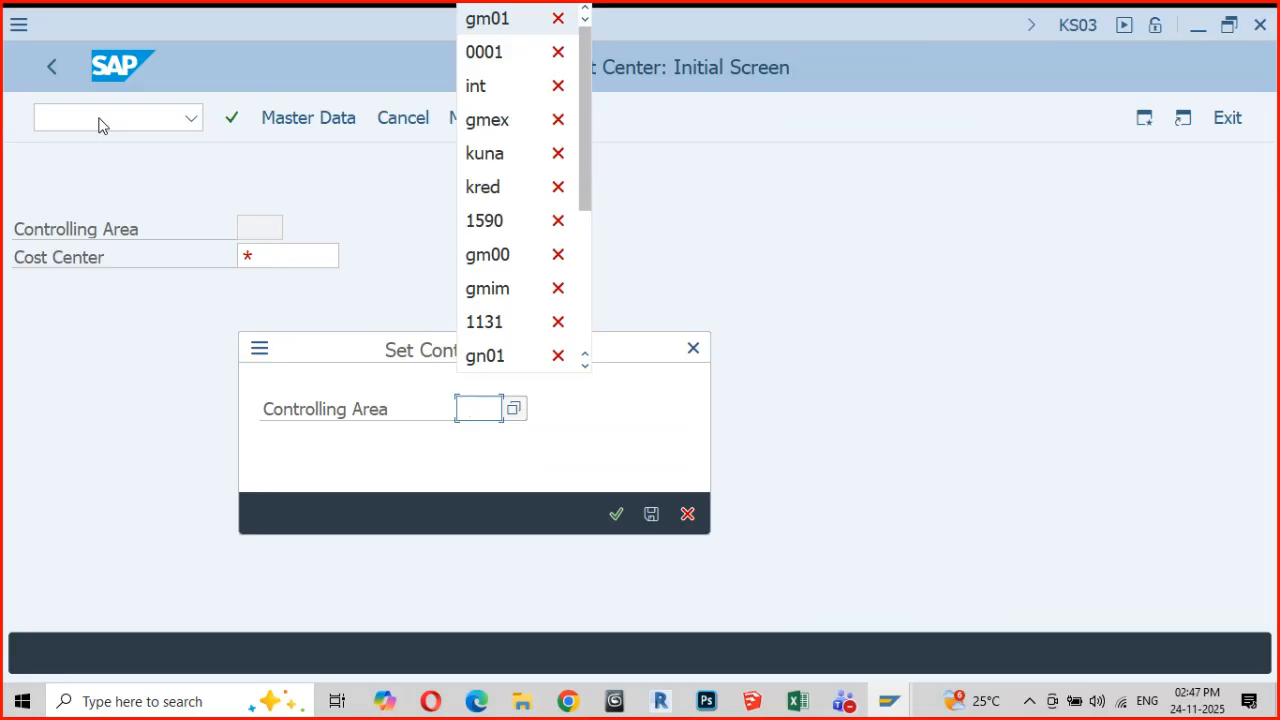
key("Down")
key("Return")
key("Return")
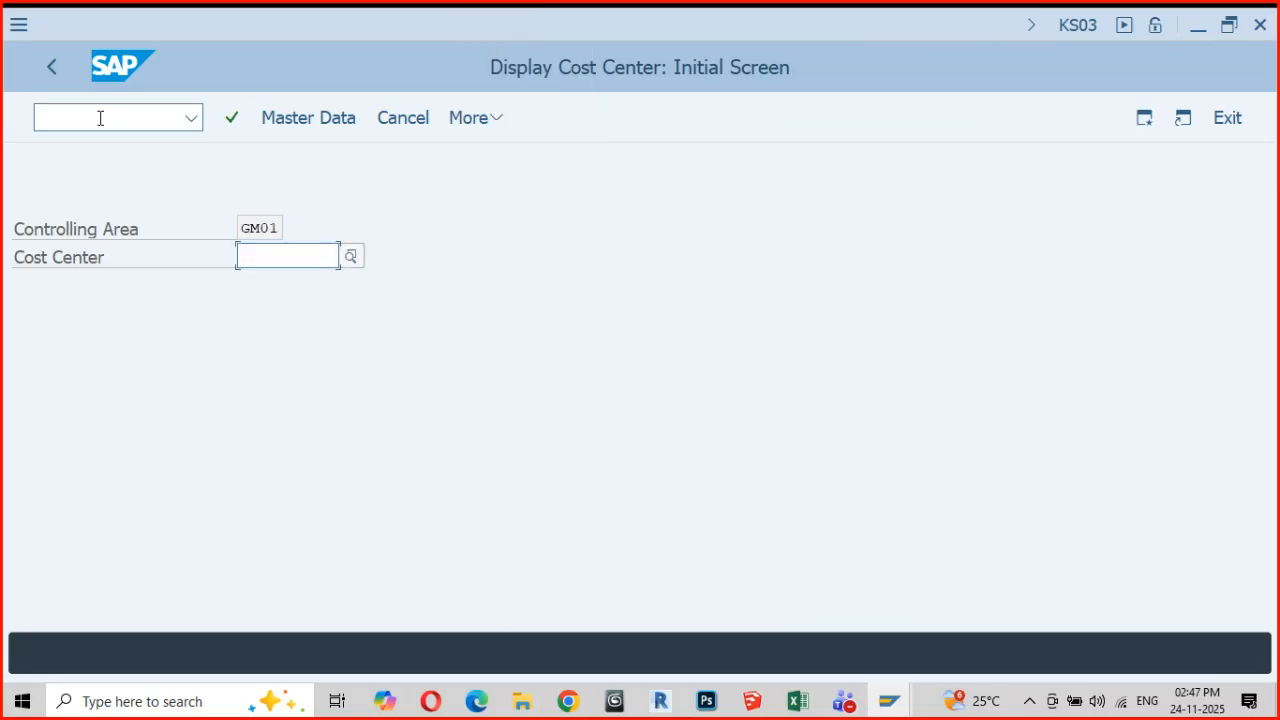
left_click(278, 294)
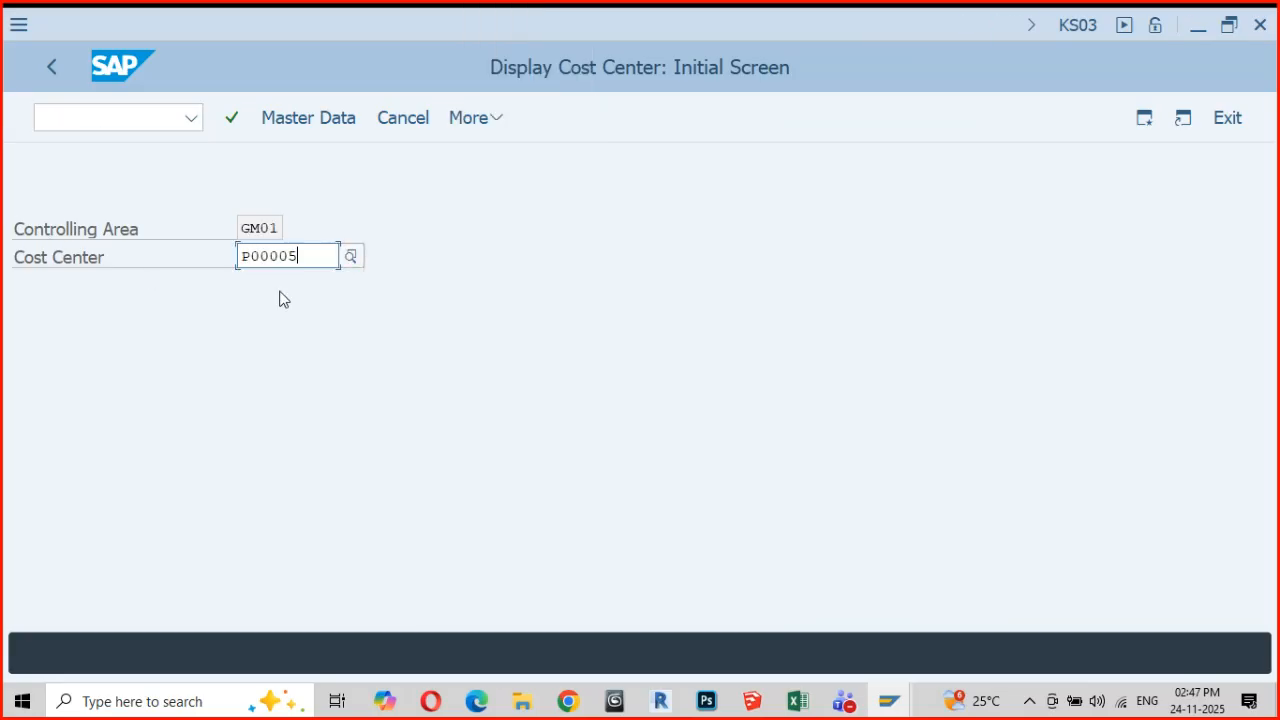
key("Return")
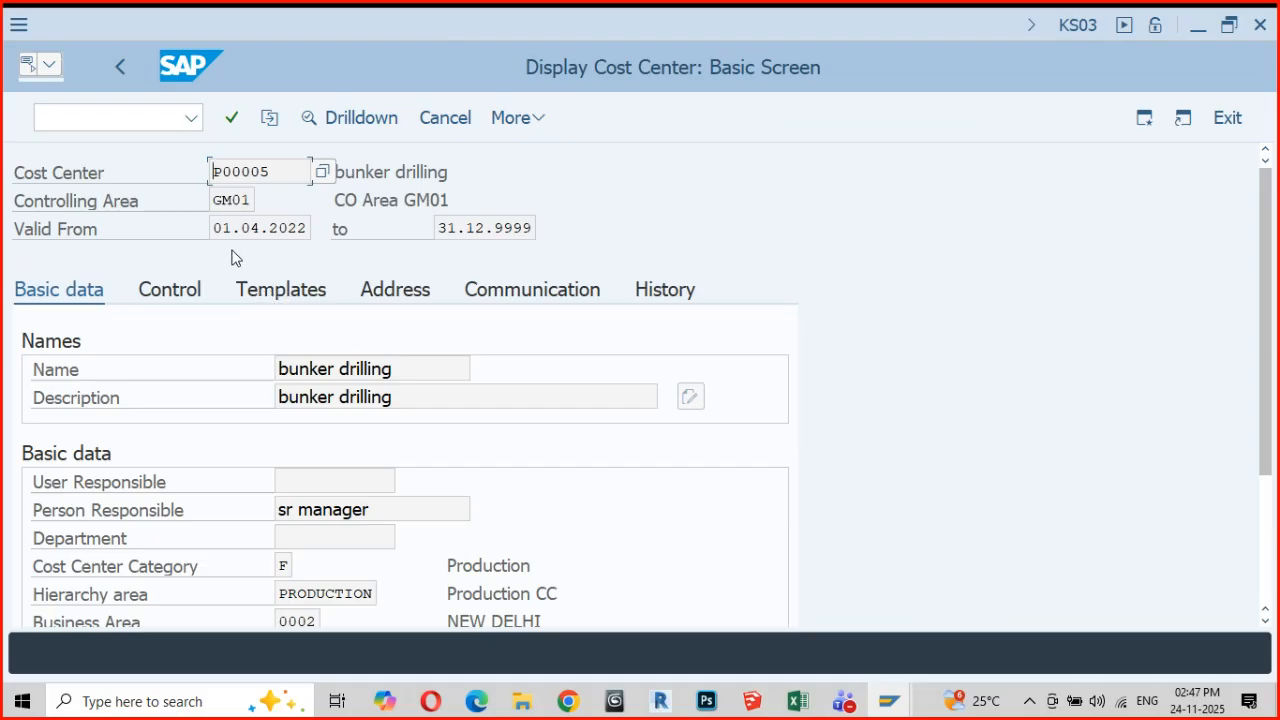
Mark the cost center's validity start and end dates and its Person Responsible entry, comparing them with the course's validity explanation
left_click_drag(213, 226, 324, 236)
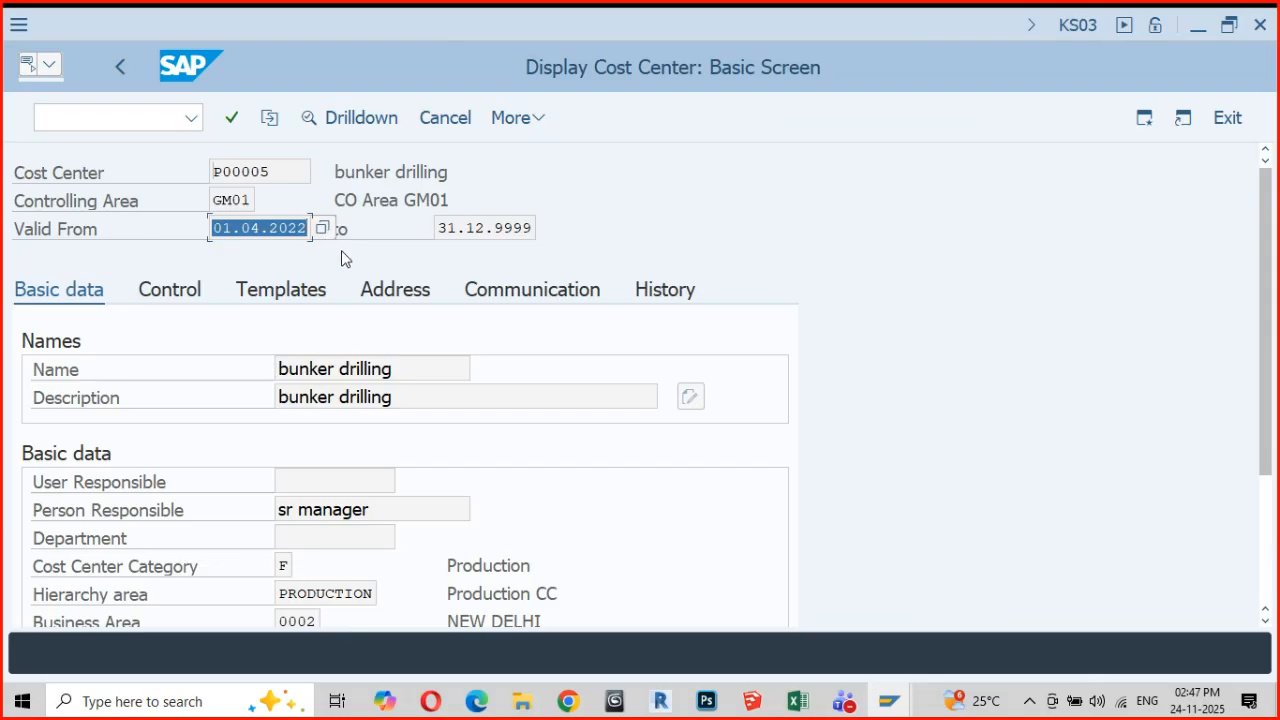
left_click_drag(441, 228, 524, 232)
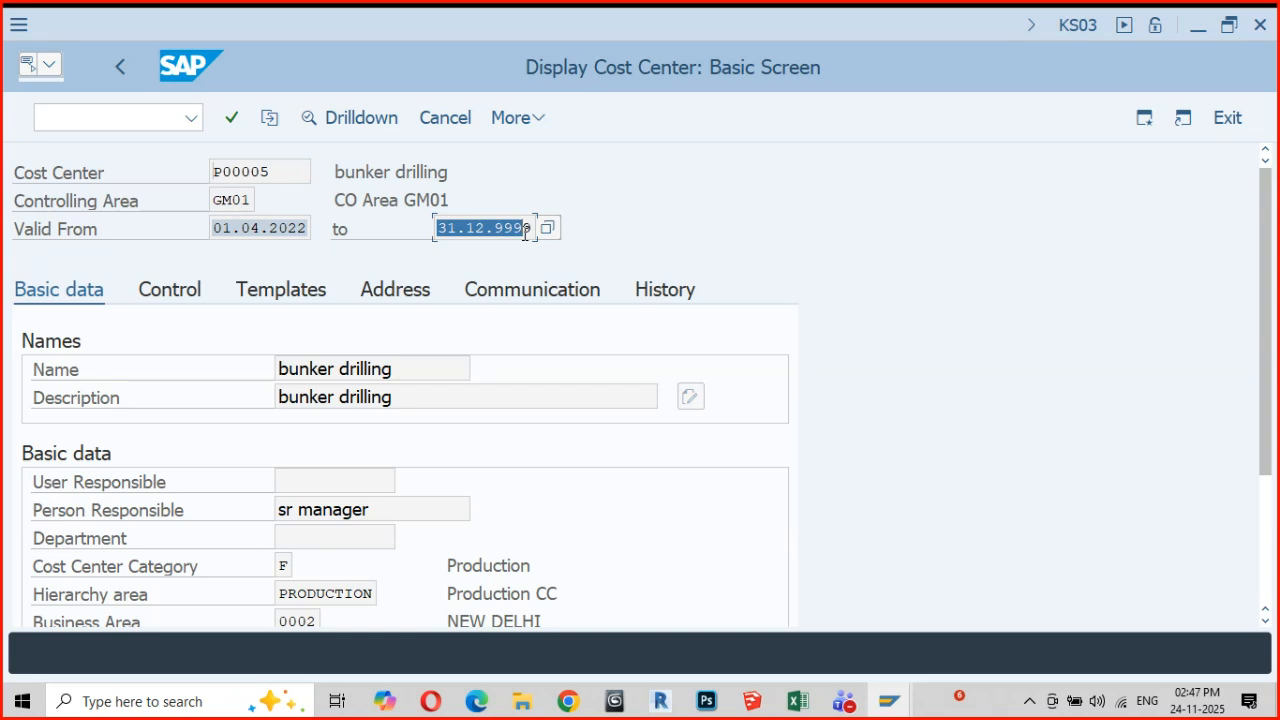
left_click_drag(524, 232, 543, 230)
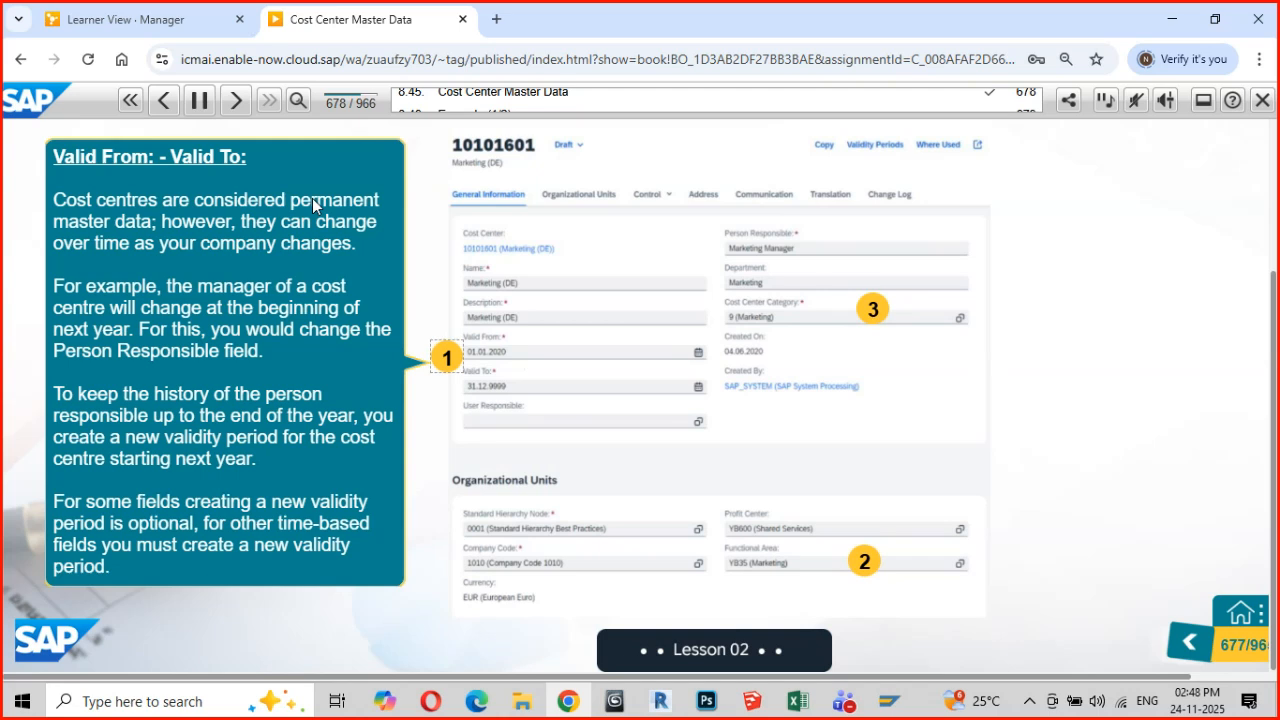
key("alt+Tab")
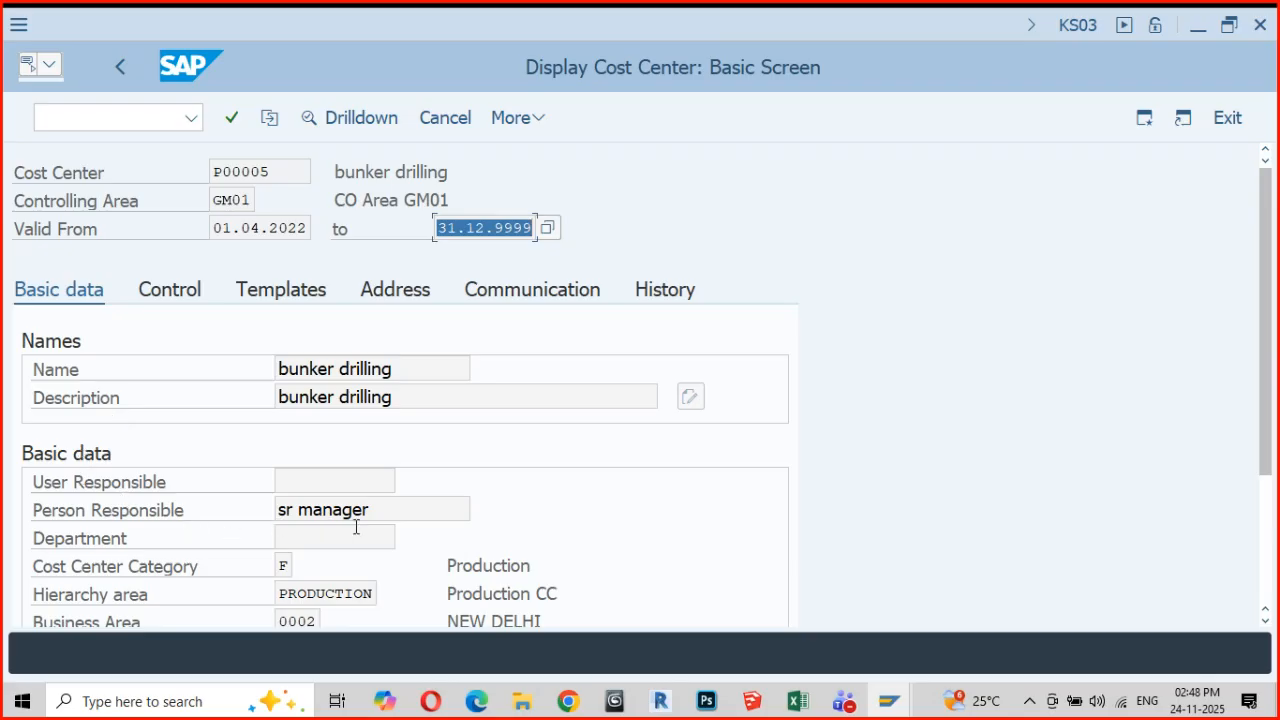
left_click_drag(373, 511, 257, 518)
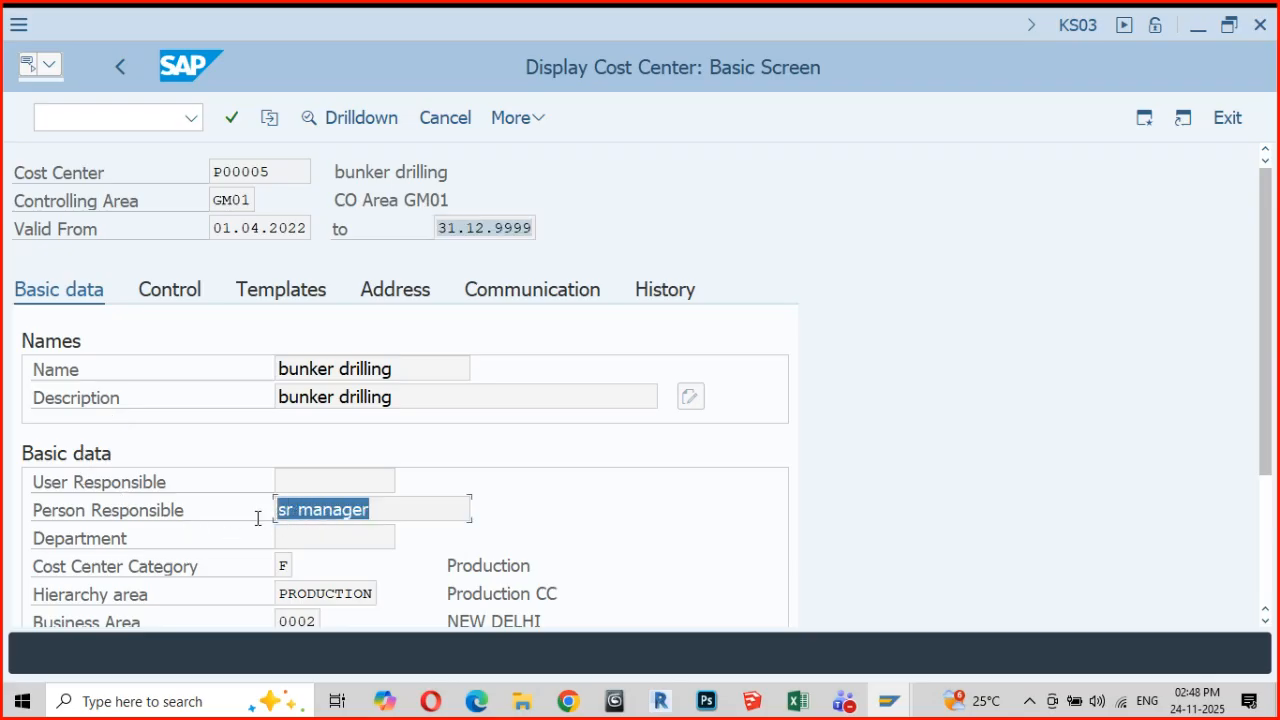
Return to the course in Chrome, review the Example (1/2) slide and advance to Example (2/2)
key("alt+Tab")
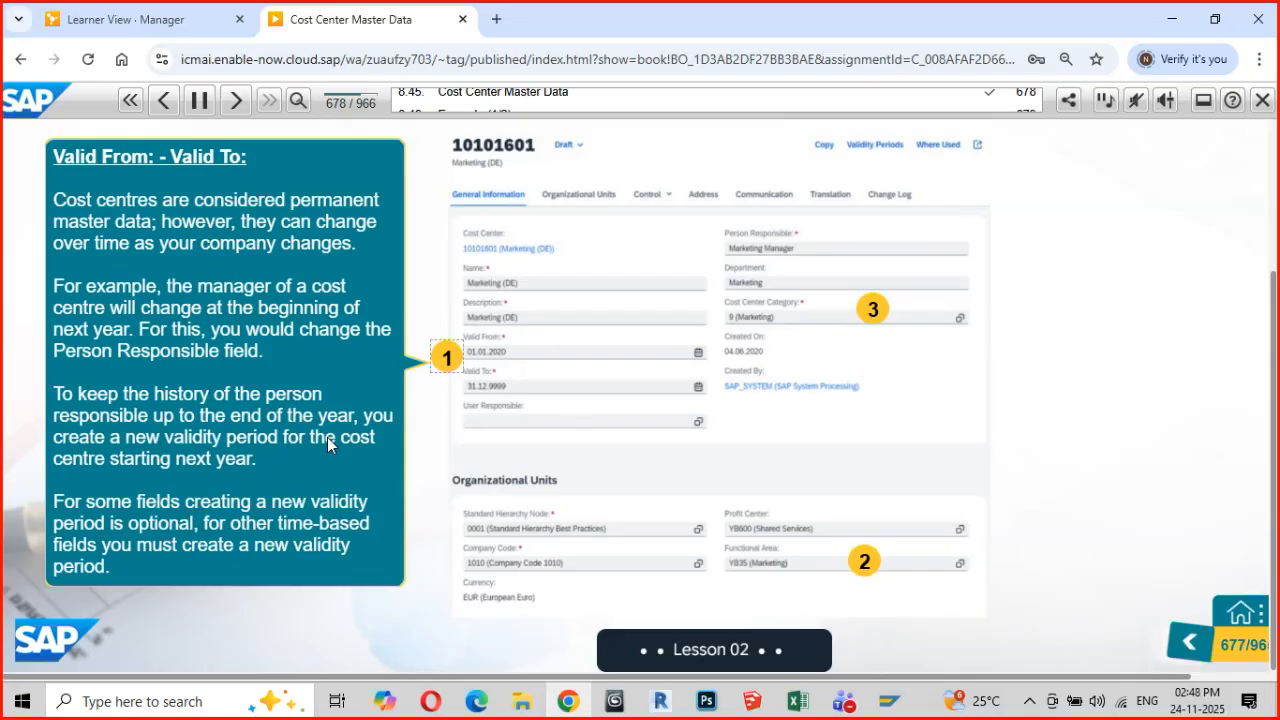
left_click(237, 101)
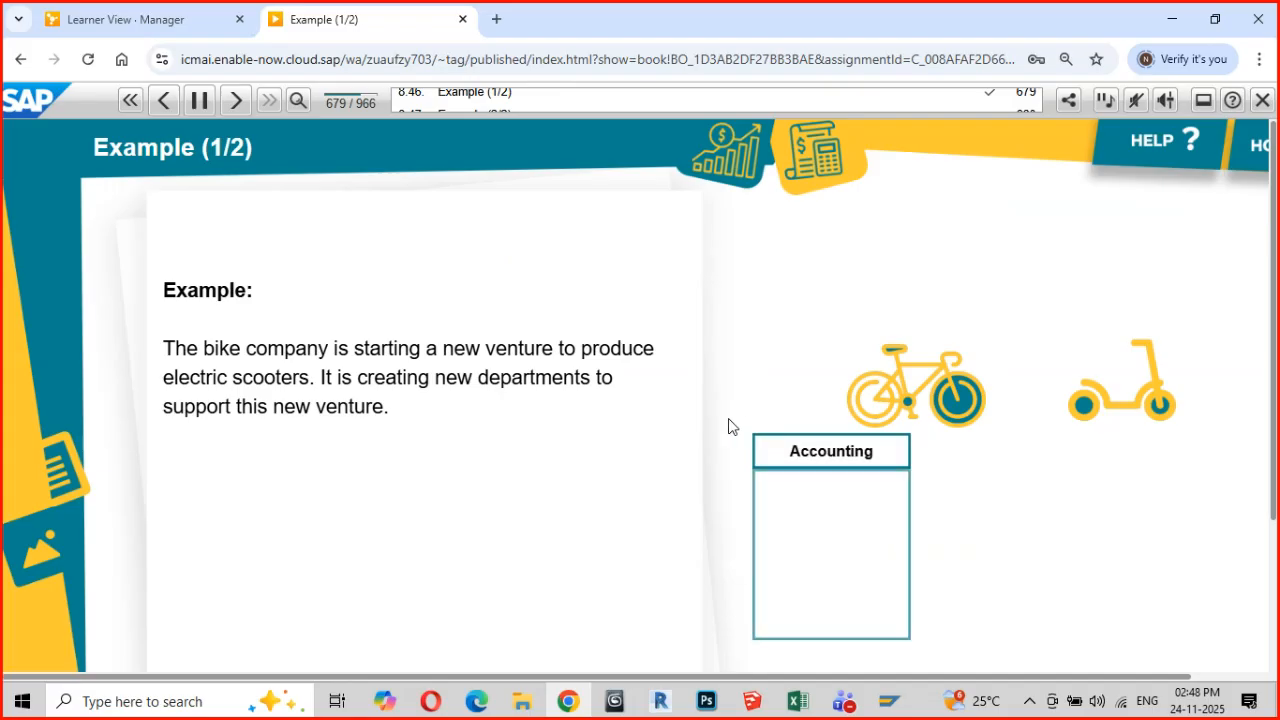
scroll(477, 490, "down", 1)
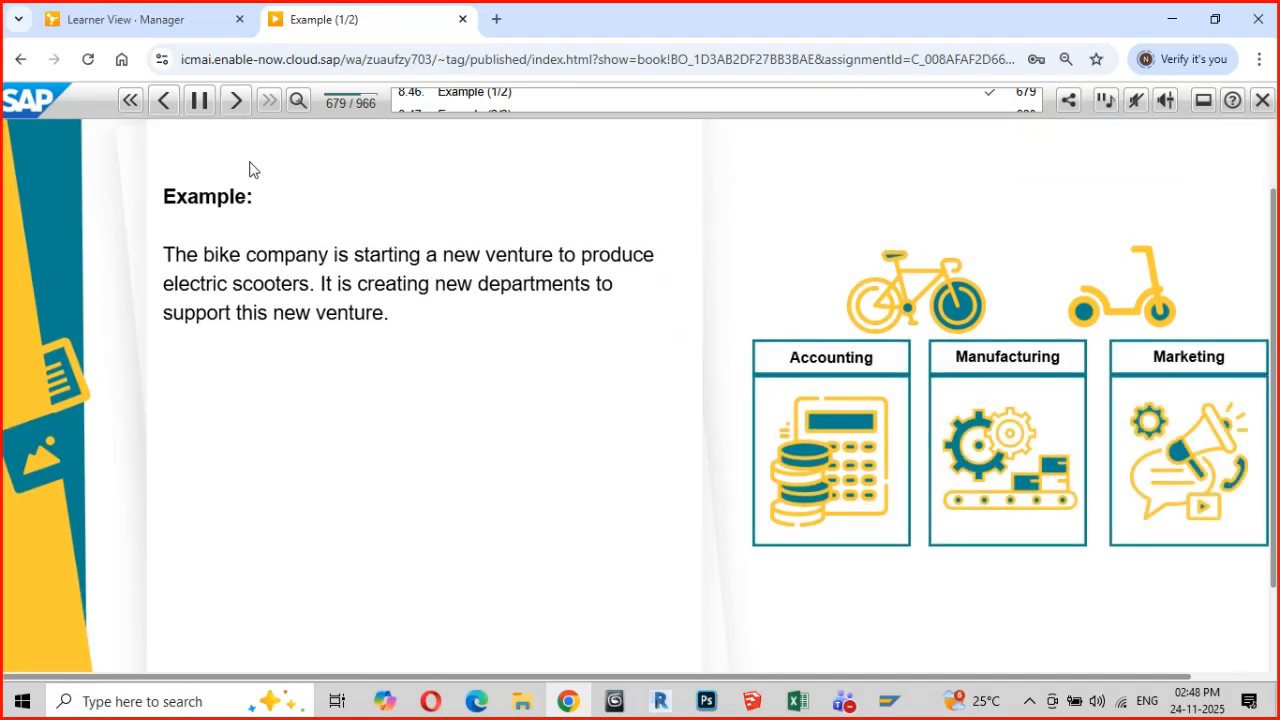
left_click(240, 104)
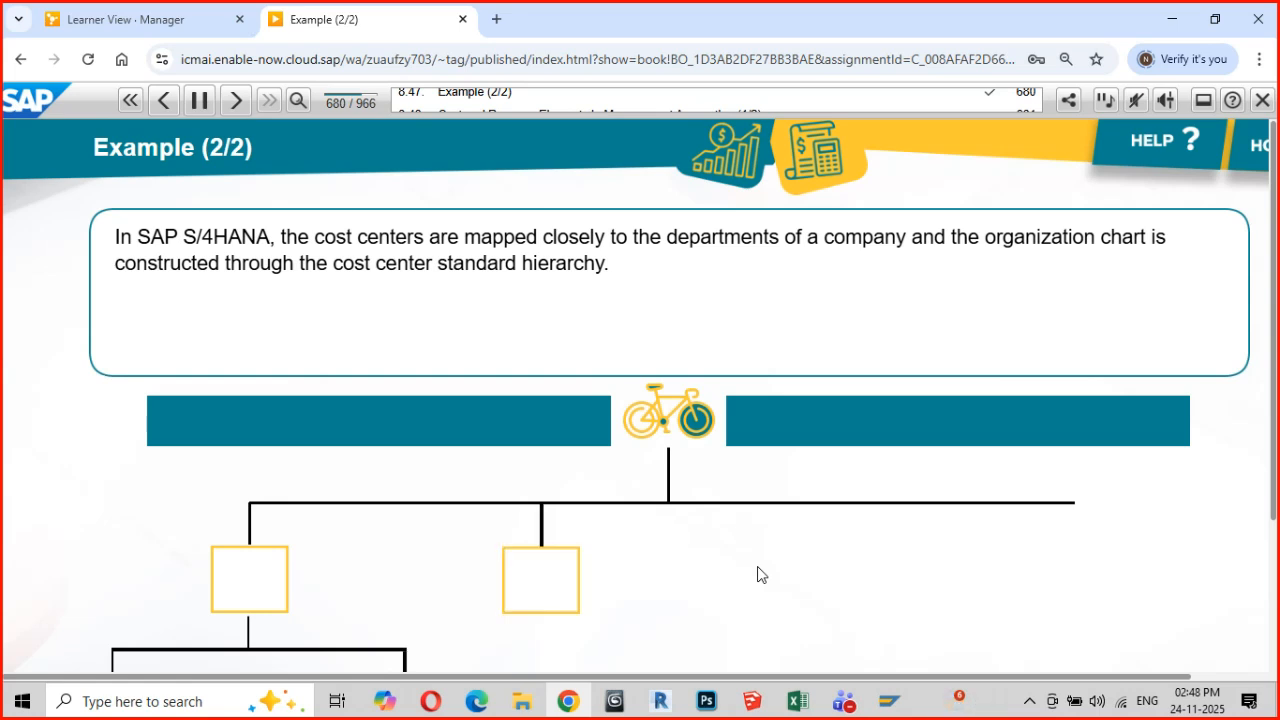
Review the Example (2/2) slide and mark its text on mapping cost centers to departments through the standard hierarchy
scroll(758, 574, "down", 1)
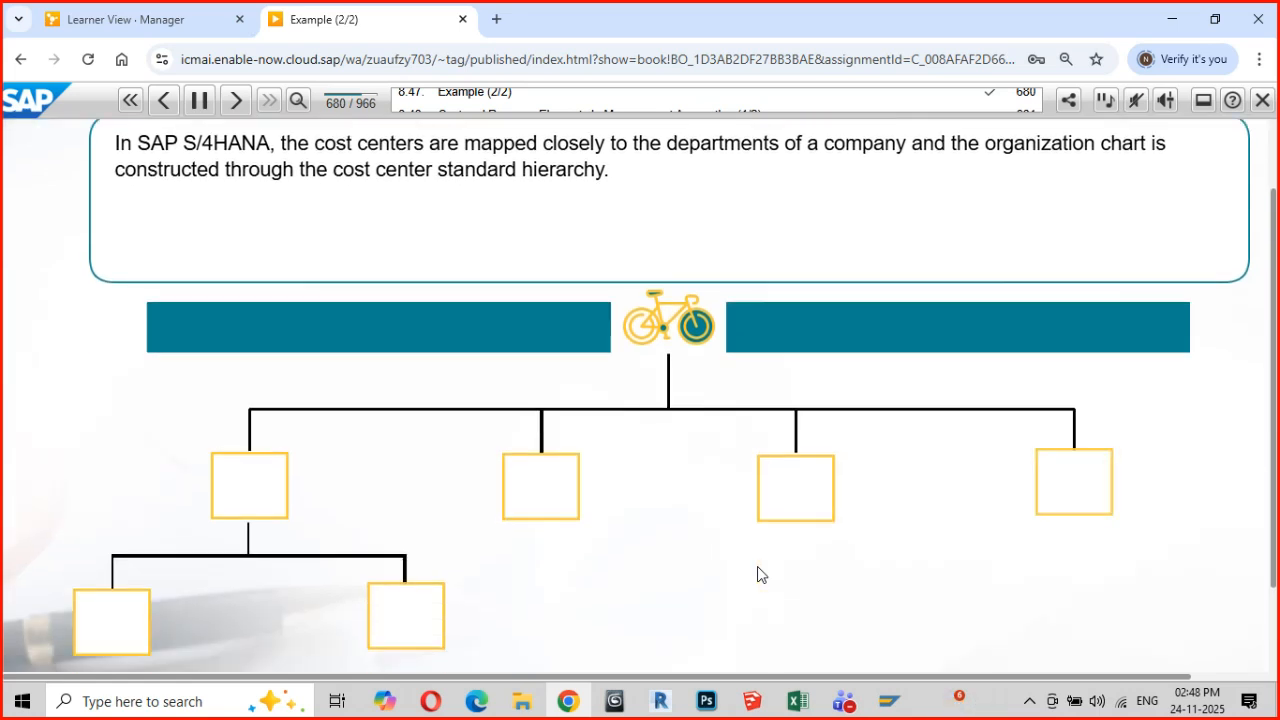
scroll(758, 574, "up", 1)
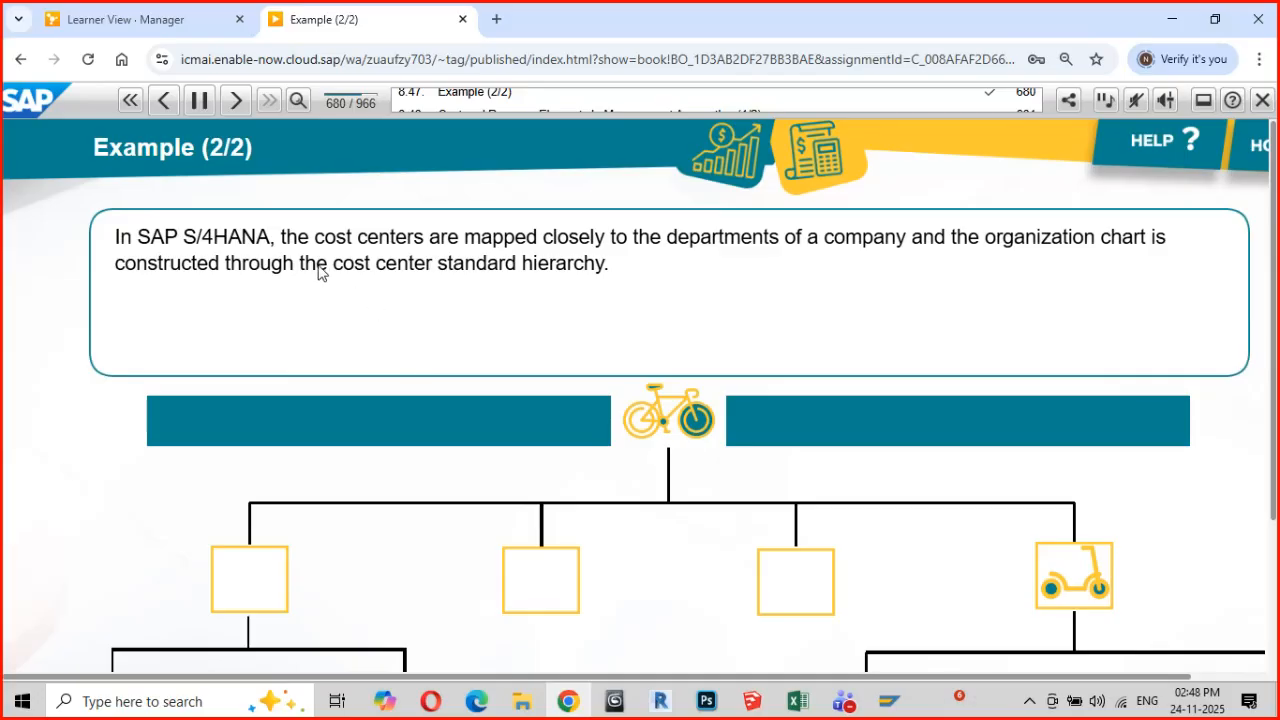
left_click_drag(296, 240, 623, 270)
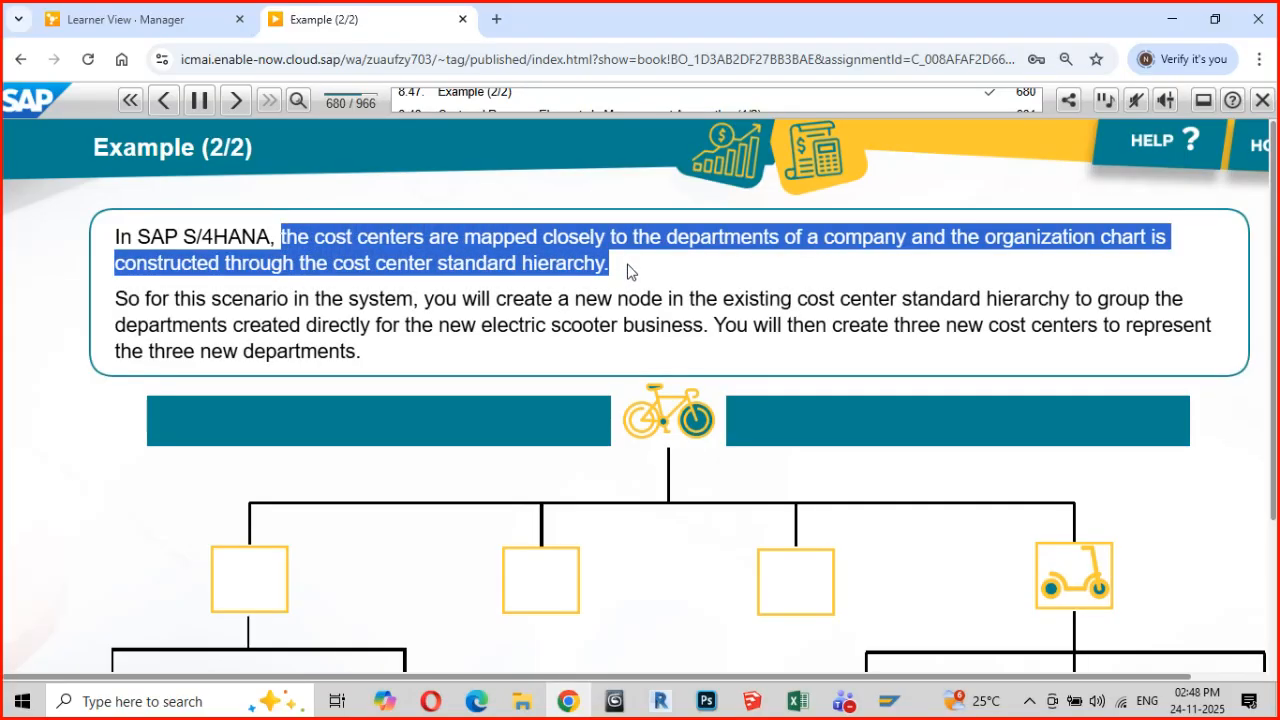
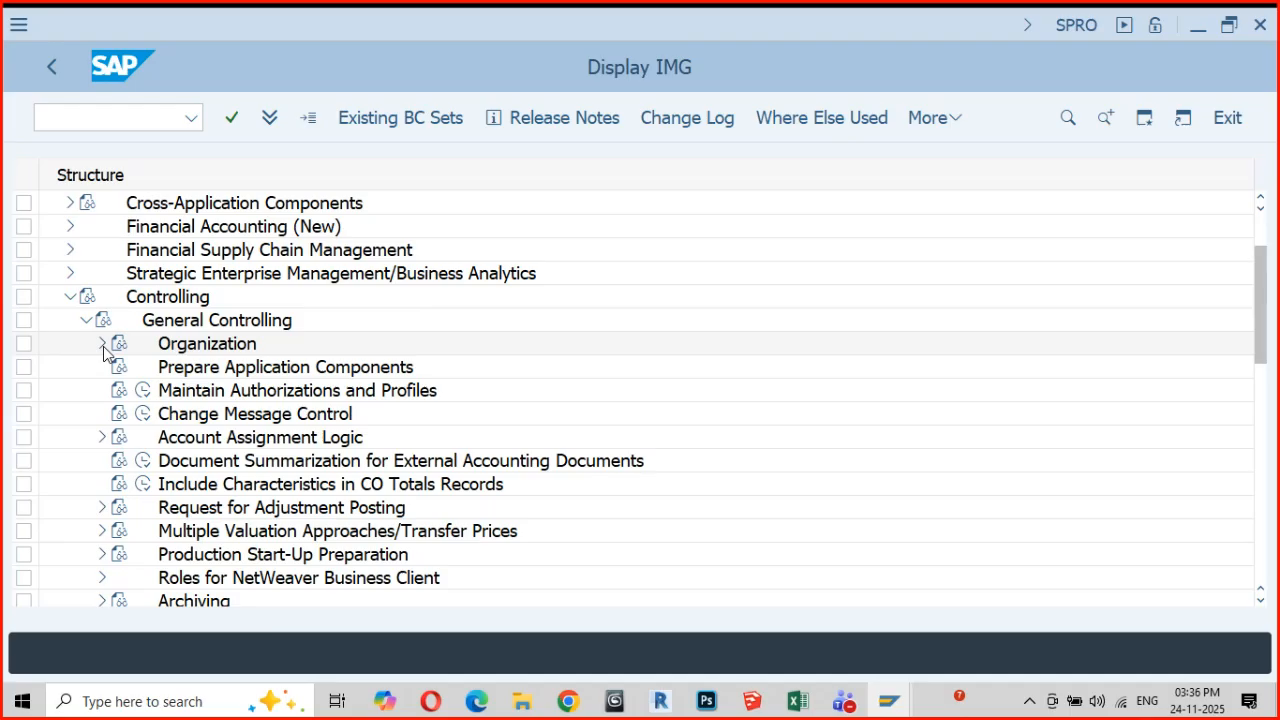
Open the Maintain Versions activity under General Controlling's Organization node and compare its version overview with the Versions in Planning slide in Chrome
left_click(103, 345)
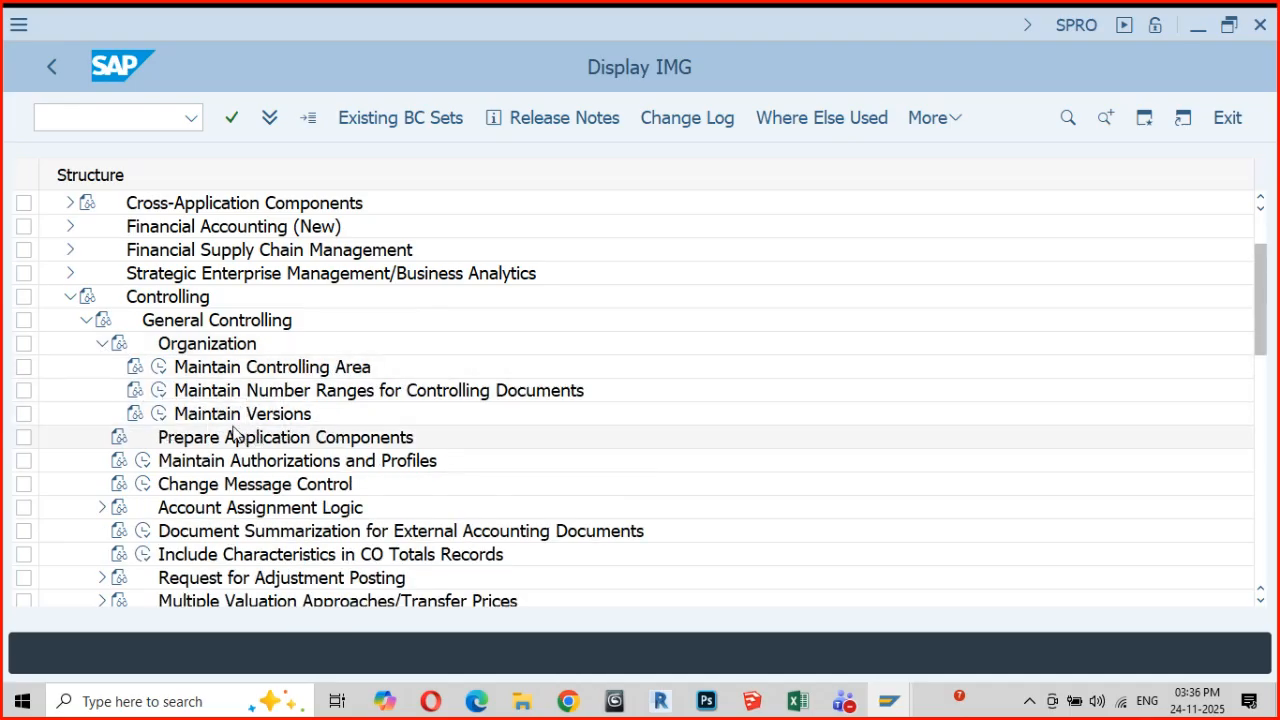
left_click(160, 416)
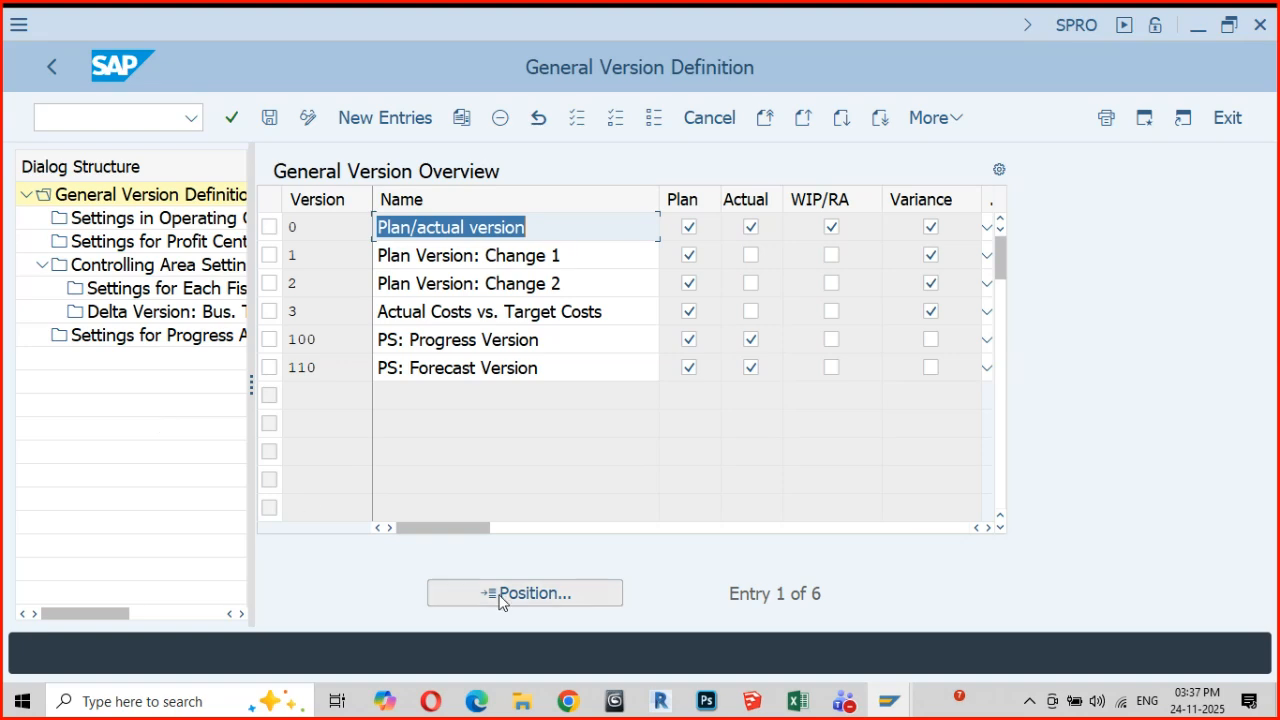
left_click(568, 701)
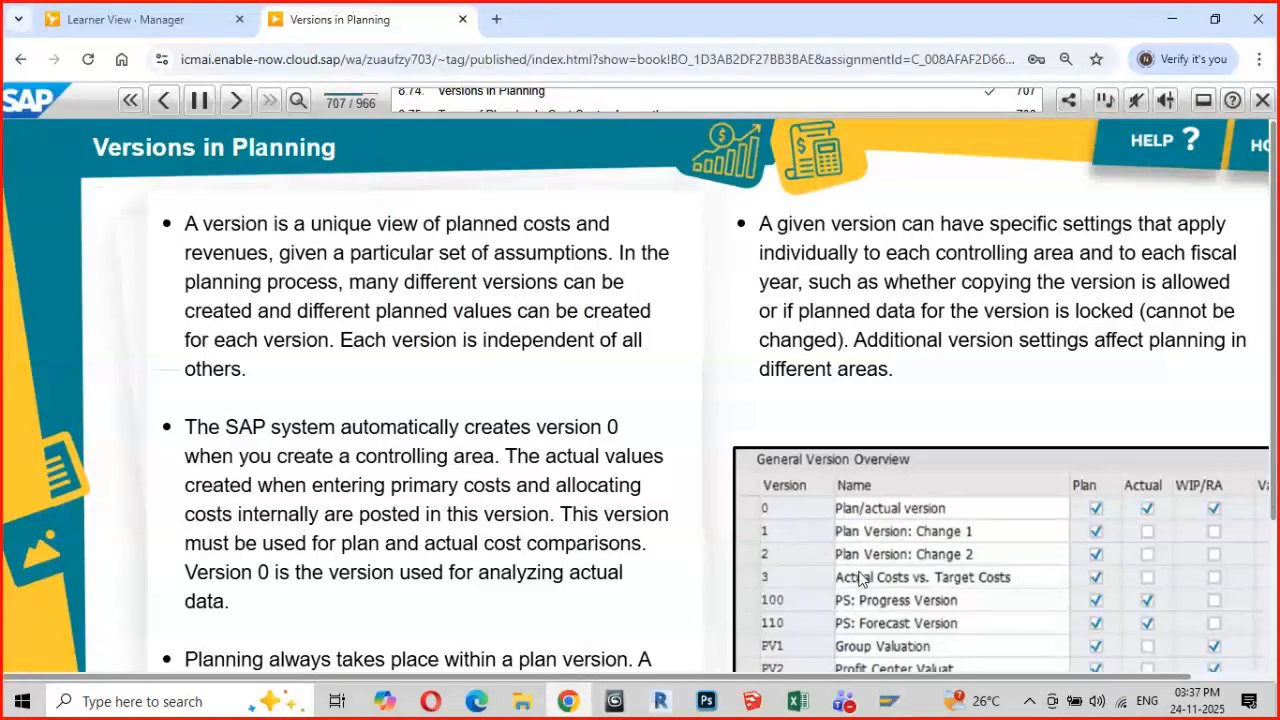
scroll(862, 580, "down", 2)
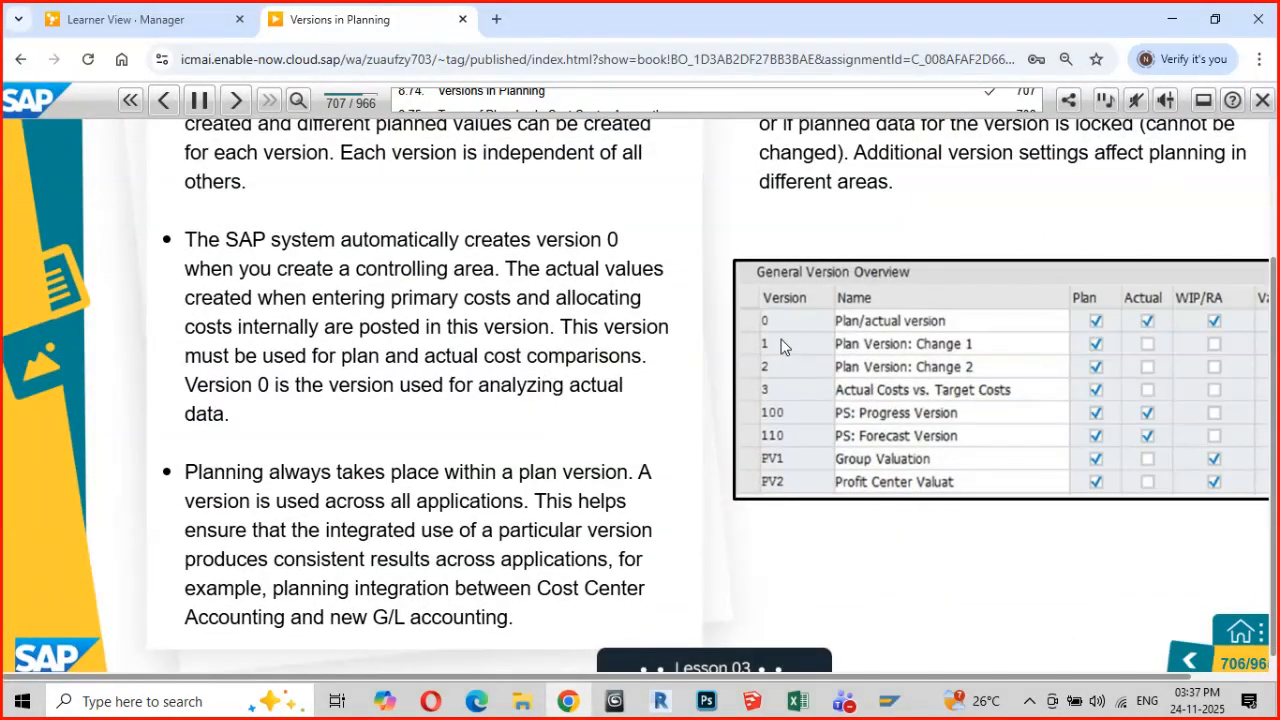
key("alt+Tab")
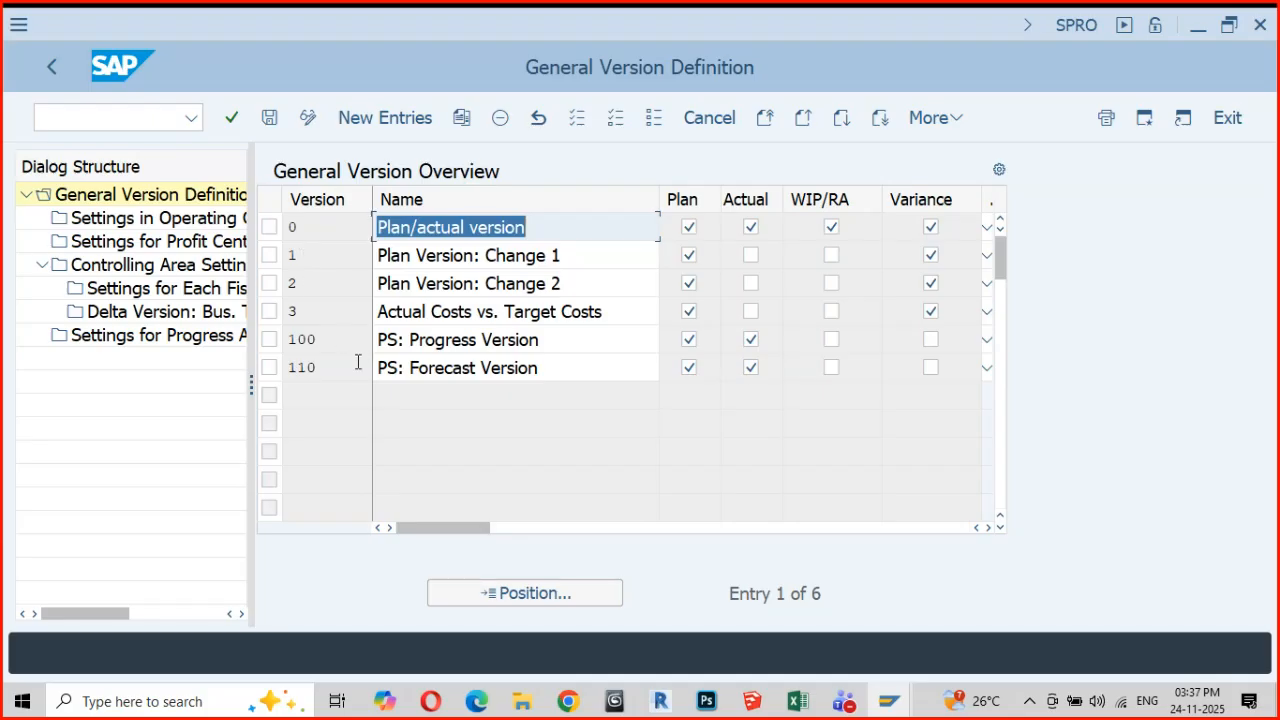
key("alt+Tab")
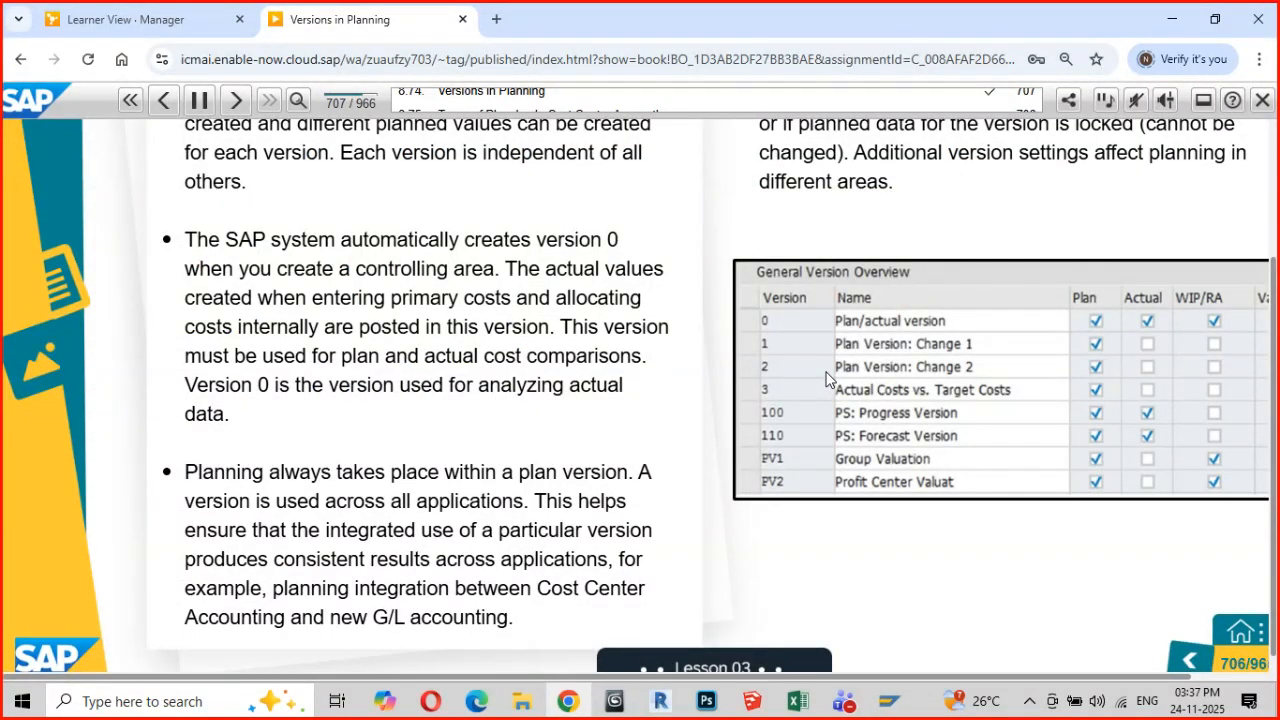
key("alt+Tab")
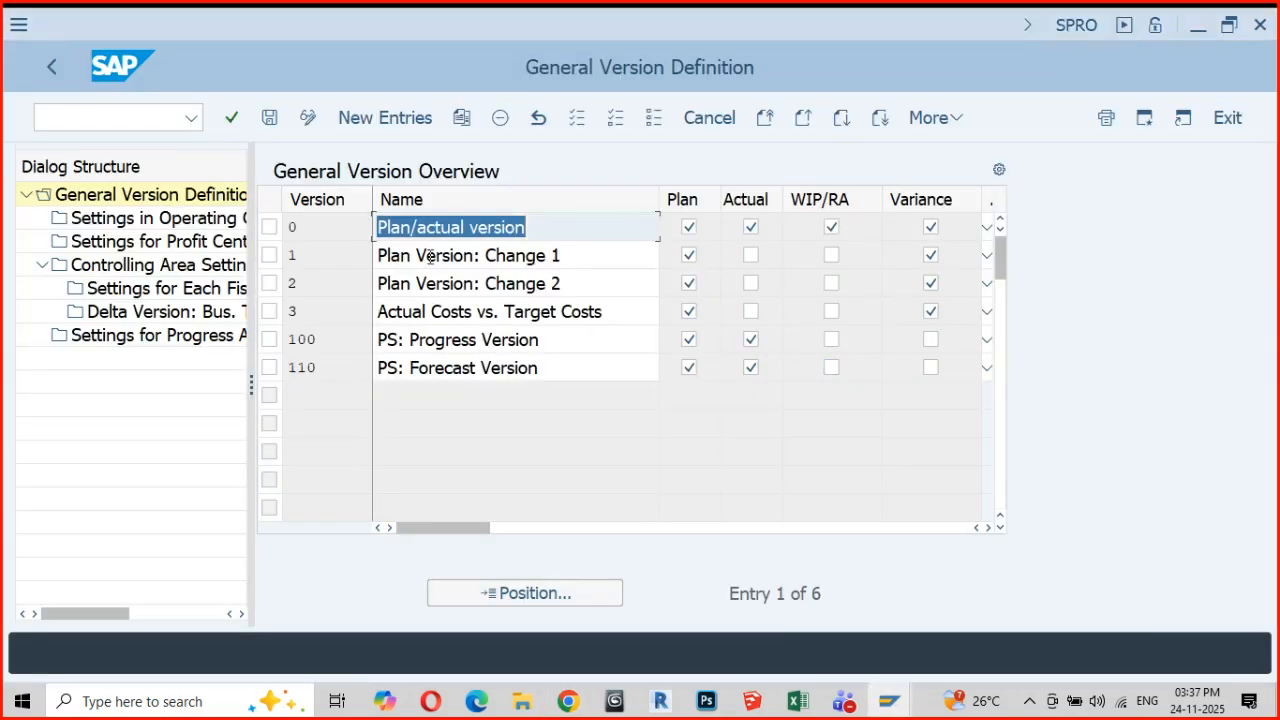
Select version 0 in the General Version Overview, then narrow the Name column and widen the Dialog Structure tree
left_click(269, 227)
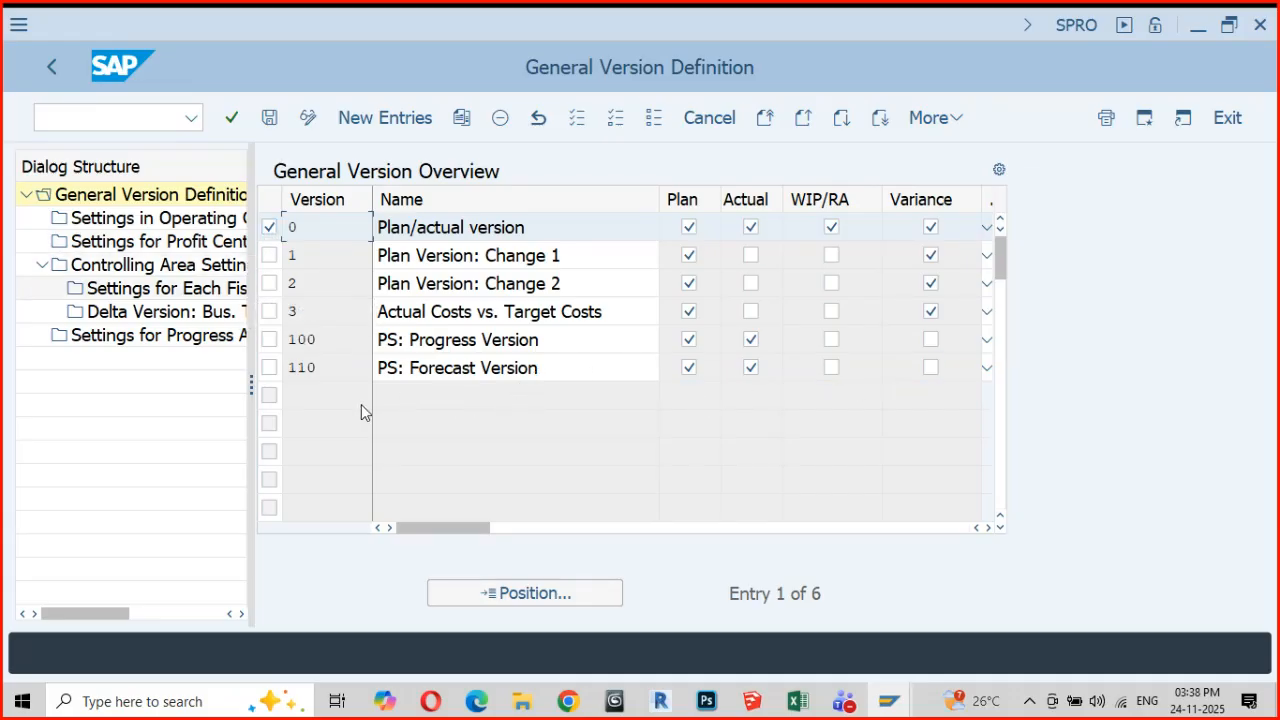
left_click_drag(322, 368, 284, 368)
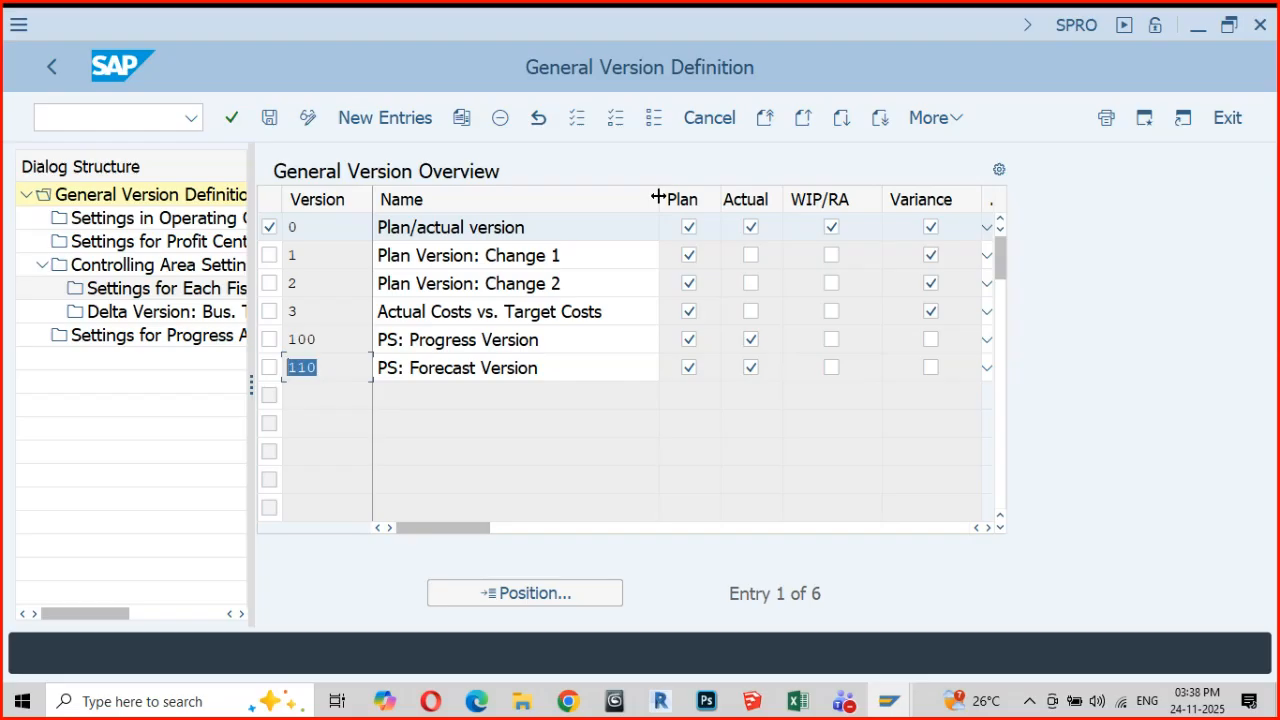
left_click_drag(658, 197, 623, 198)
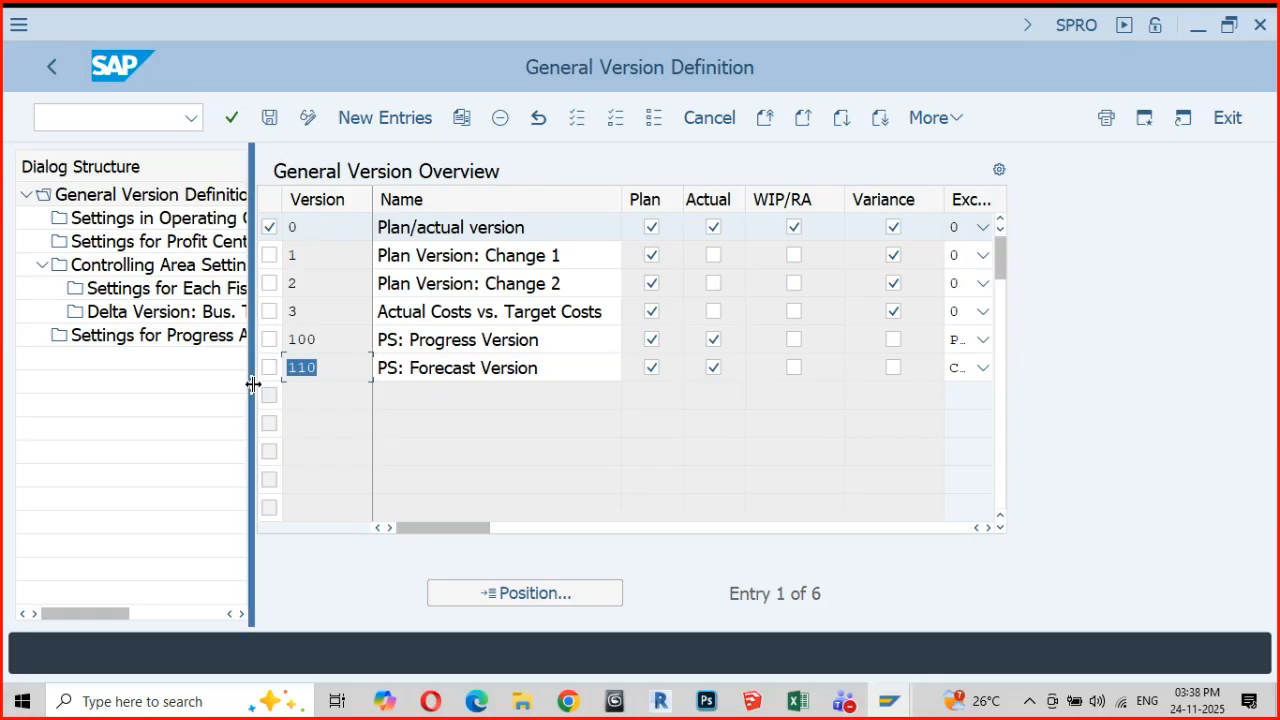
left_click_drag(251, 385, 348, 395)
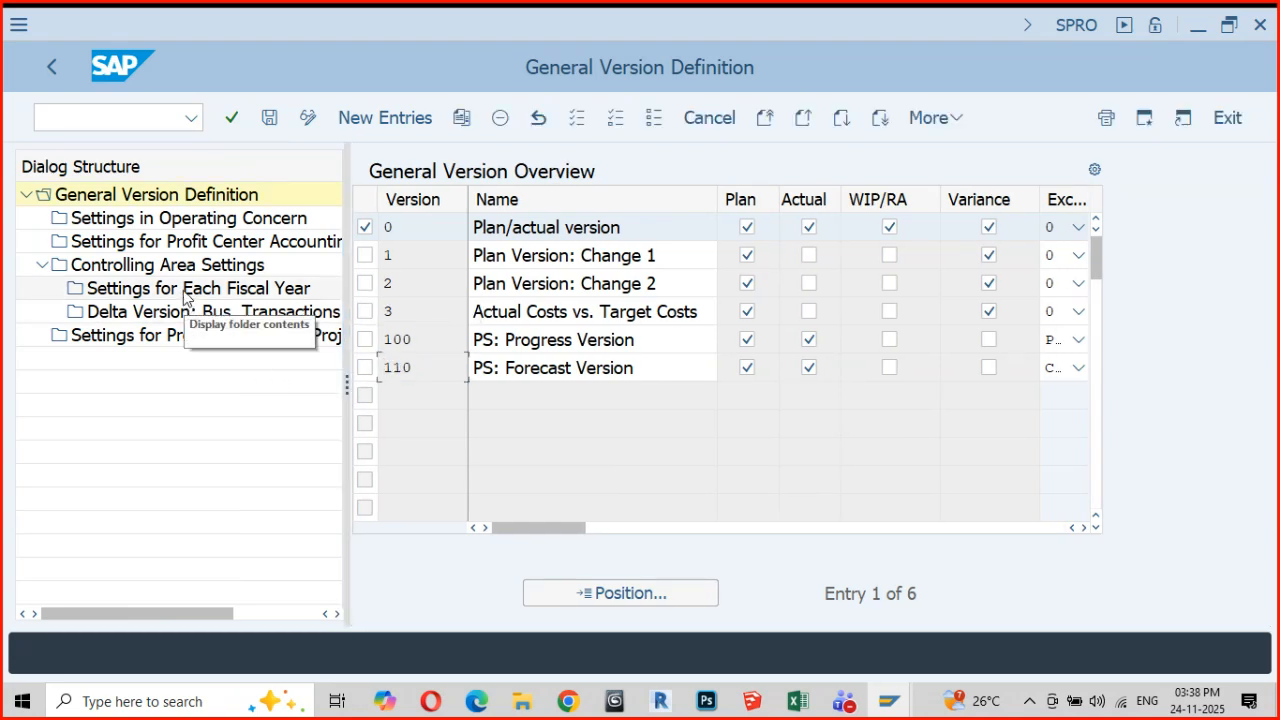
Display version 0's Settings for Each Fiscal Year in controlling area GM01 and widen the Year column to show full years
double_click(183, 289)
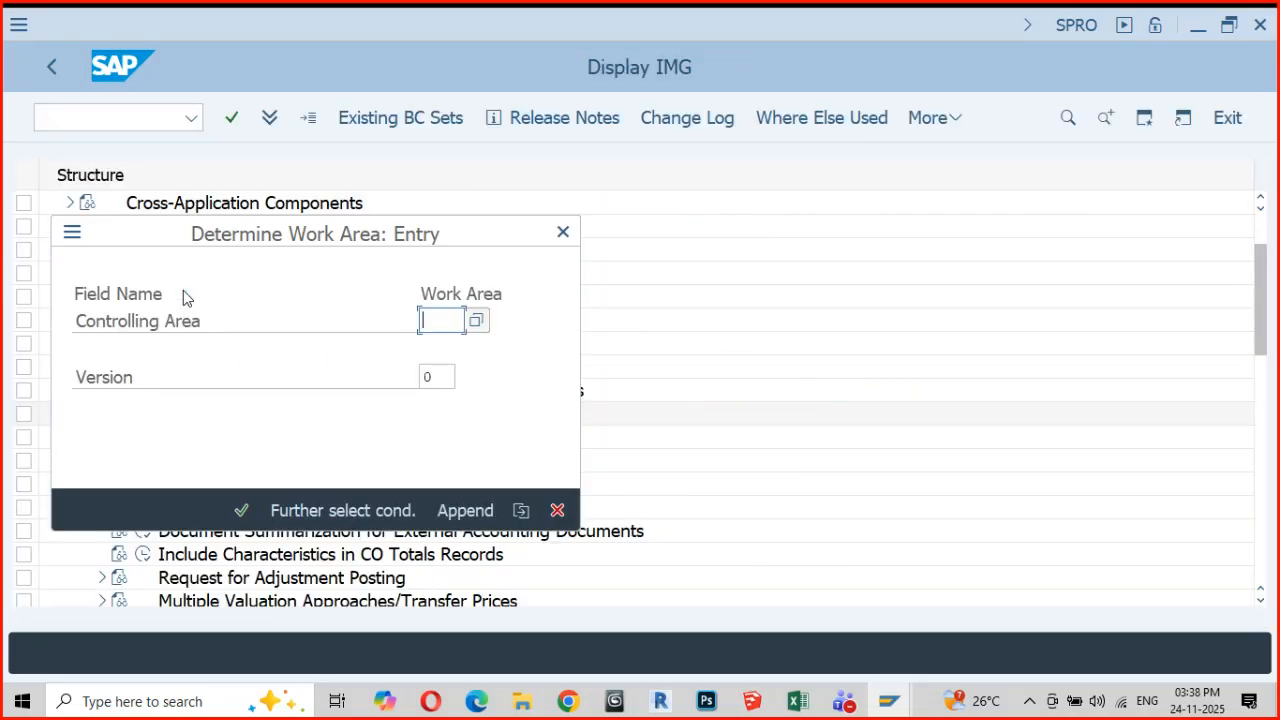
type("gm01")
key("Return")
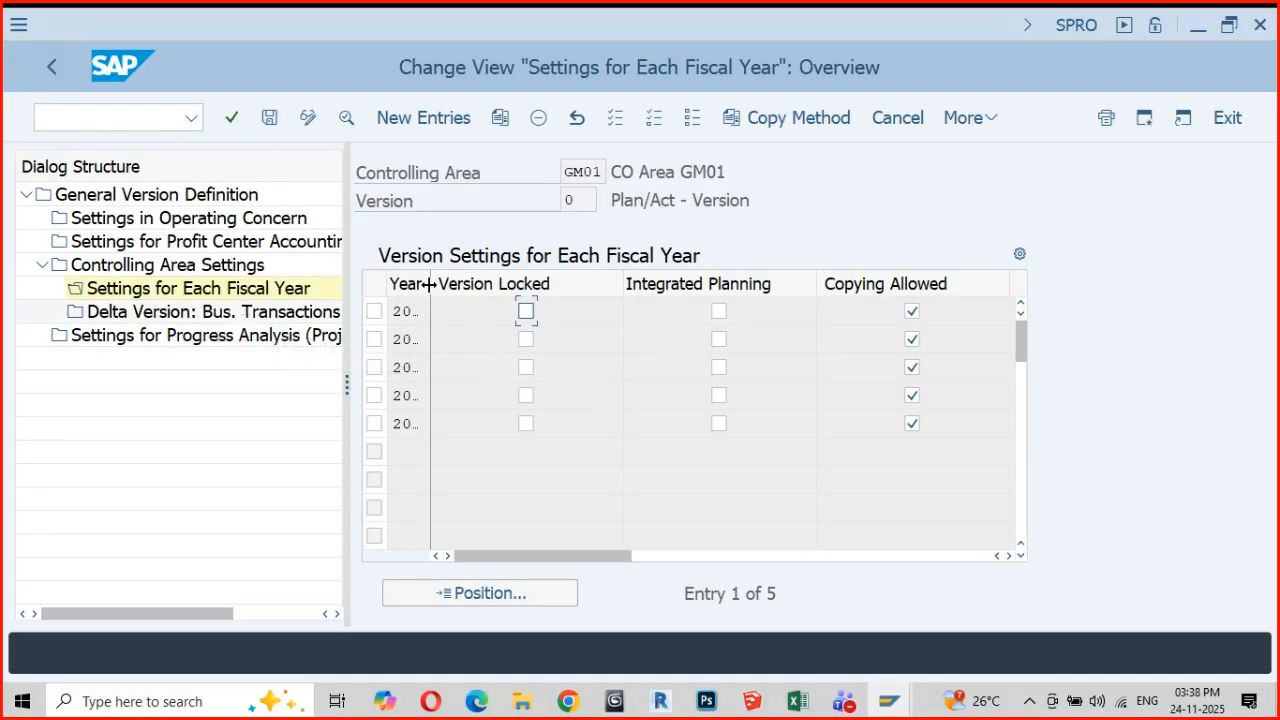
left_click_drag(430, 282, 477, 296)
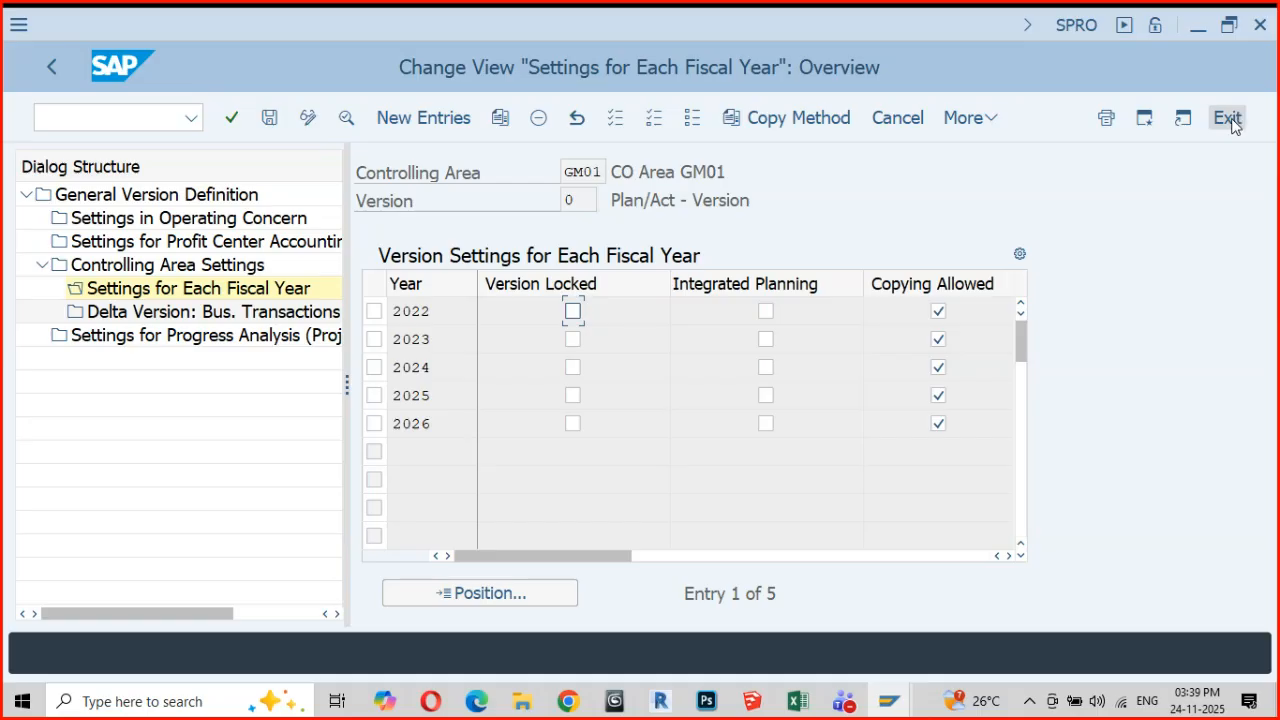
Return to the General Version Overview, narrow the columns before Exclusive Use and view the Exclusive Use options for version 0
left_click(52, 68)
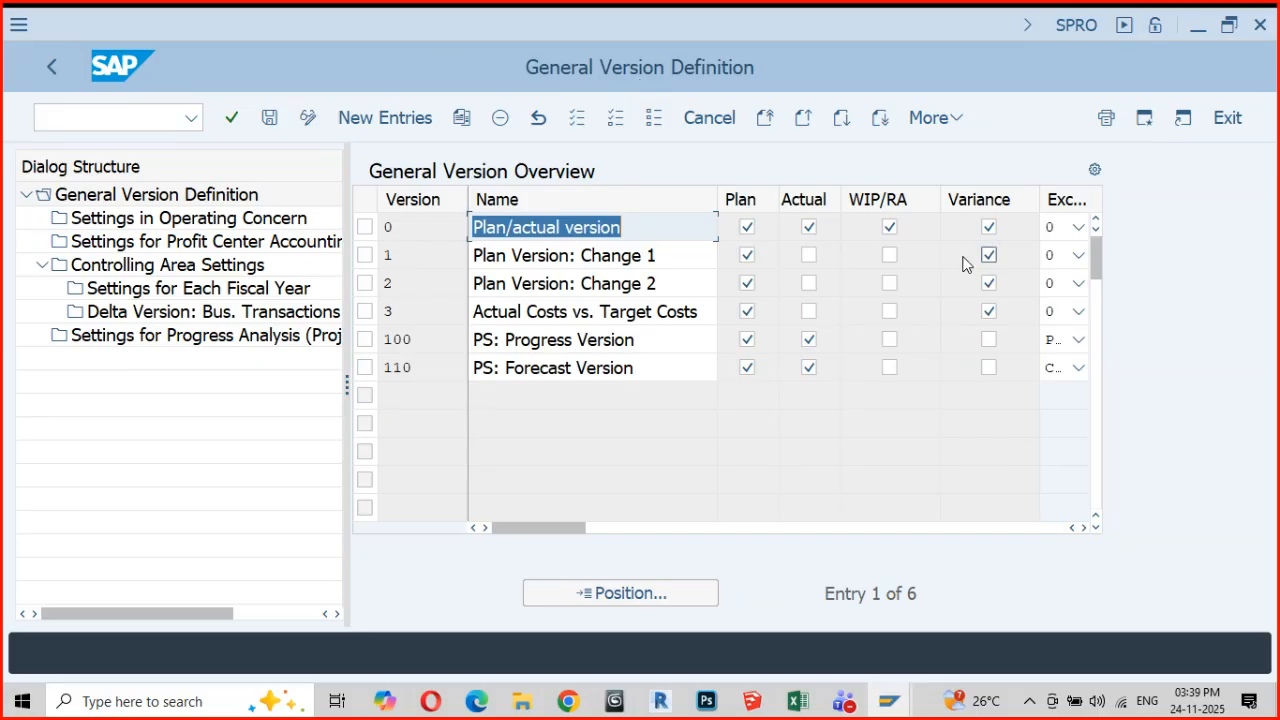
left_click_drag(841, 210, 769, 205)
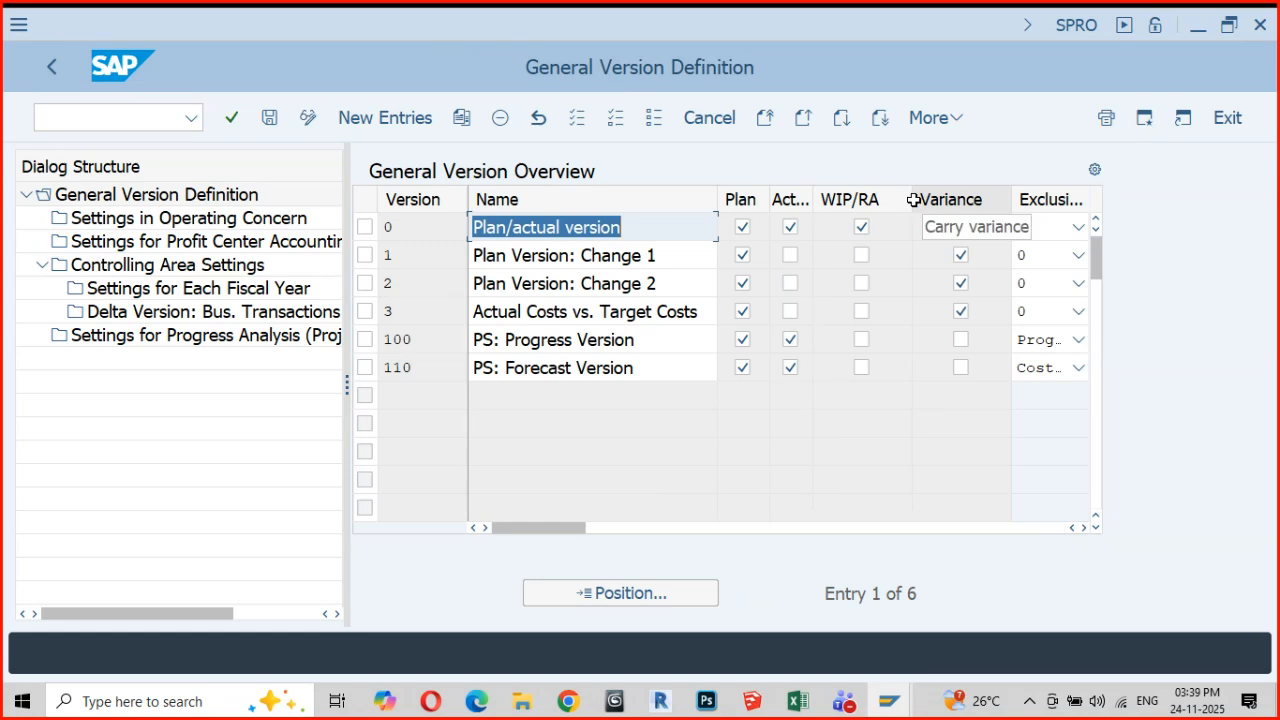
left_click_drag(913, 200, 894, 205)
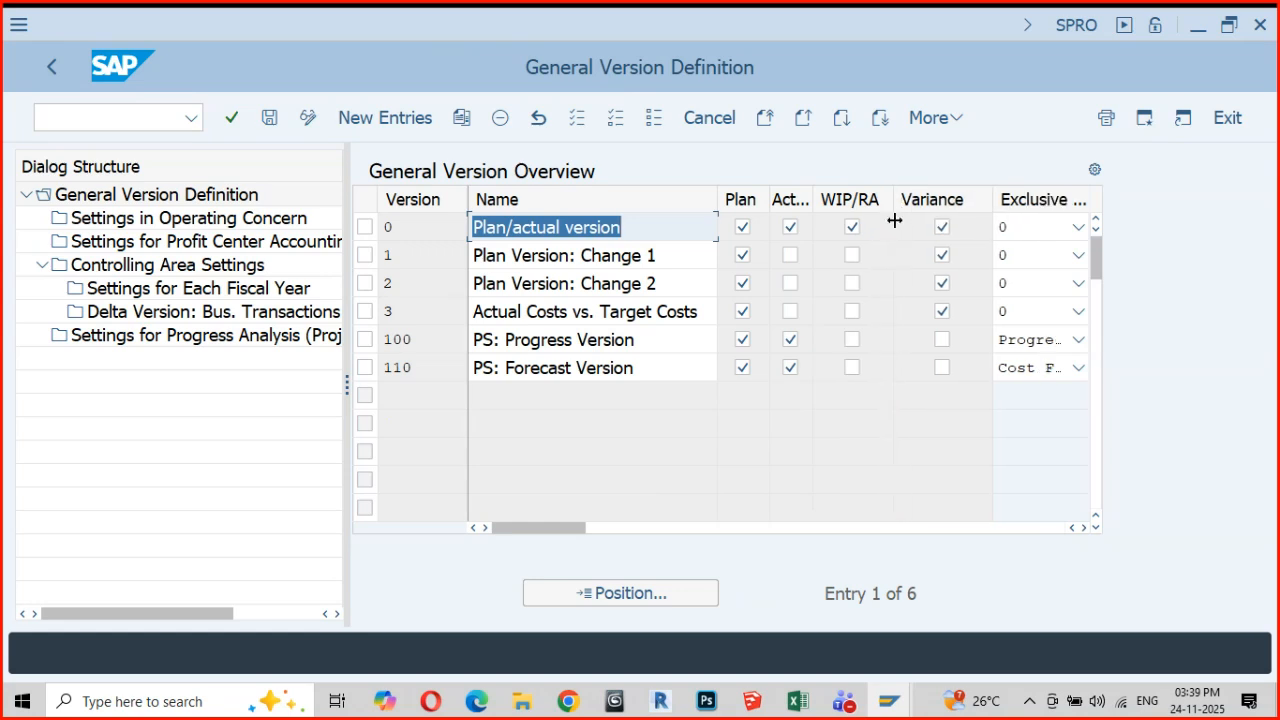
left_click_drag(993, 205, 968, 210)
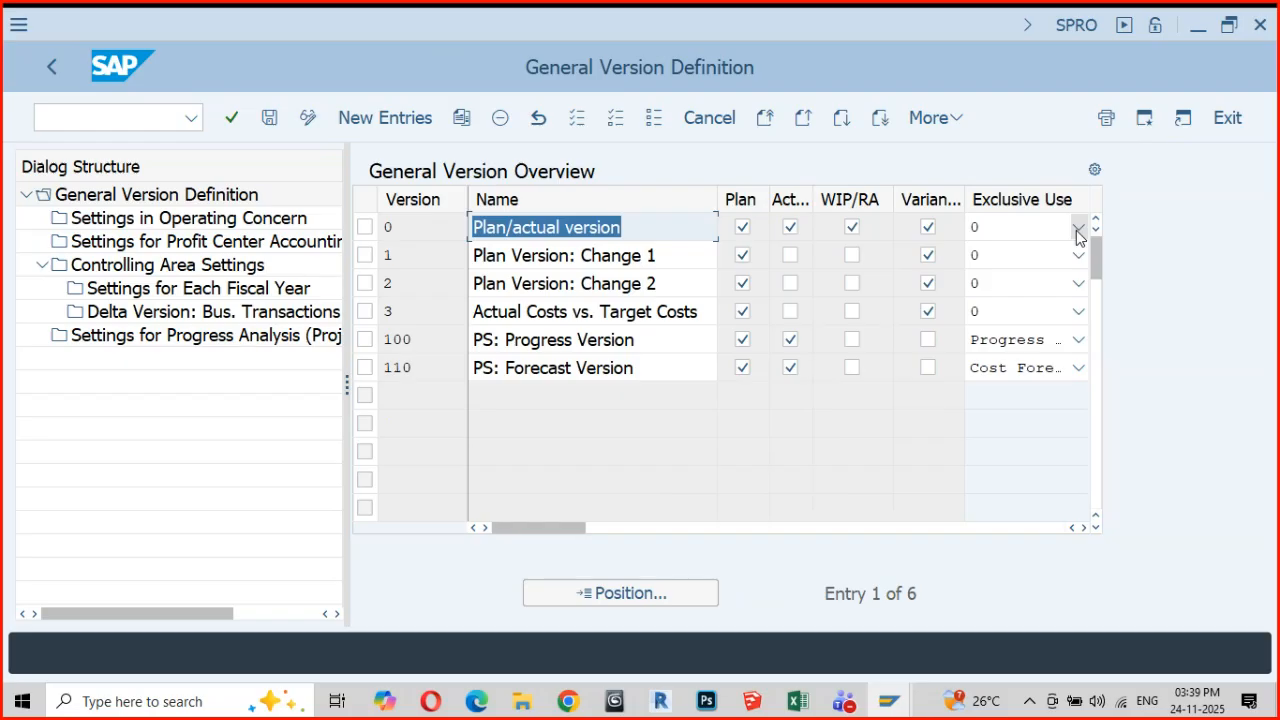
left_click(1077, 228)
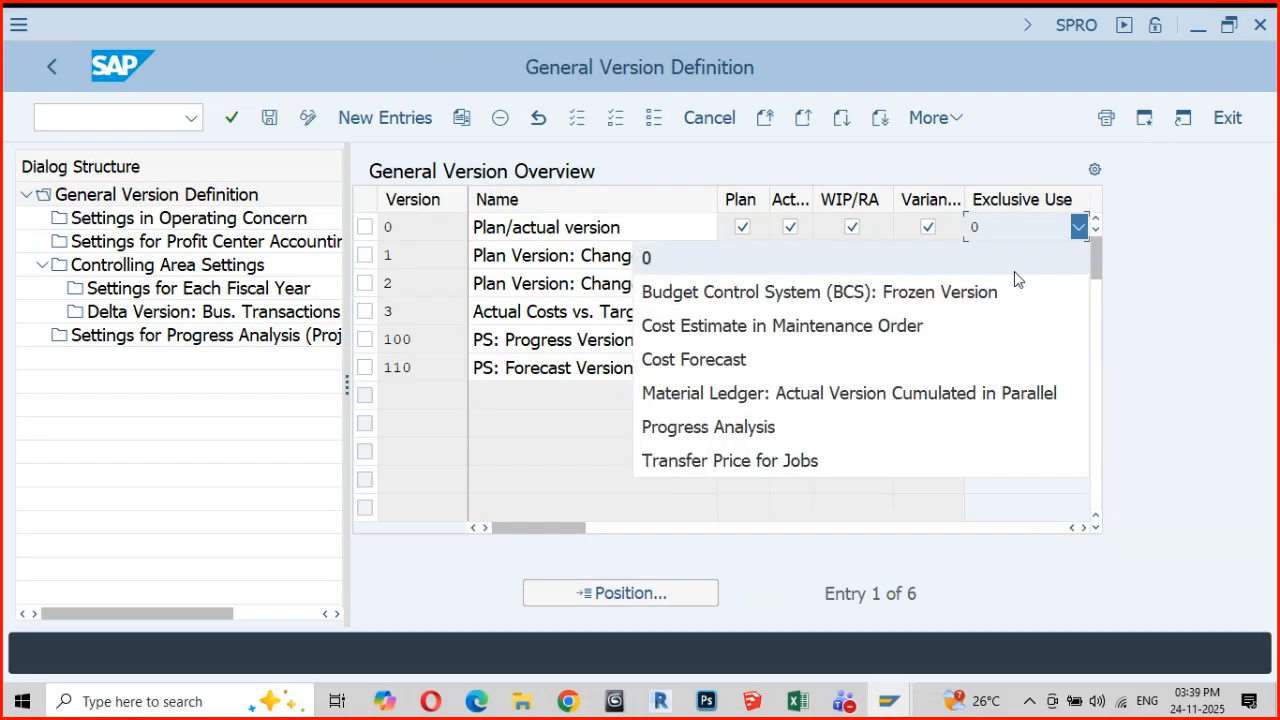
left_click(1190, 226)
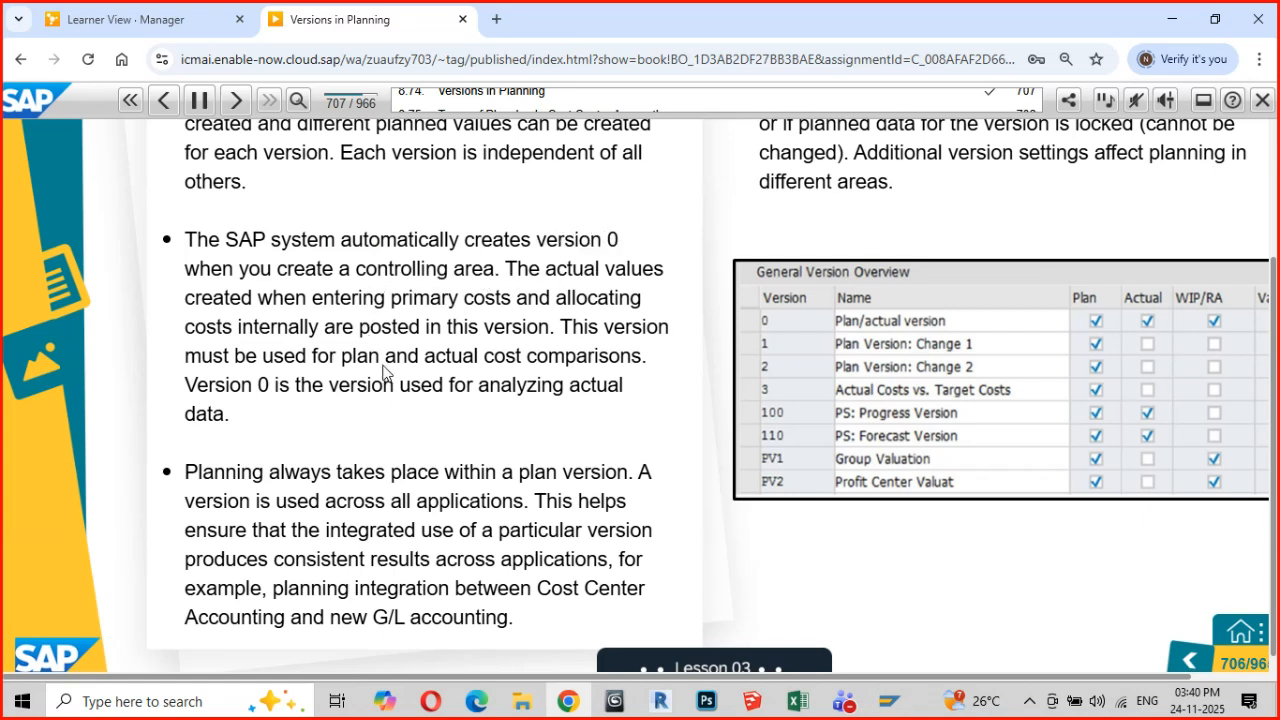
Go back to the Versions in Planning slide in Chrome and review its explanation from the beginning
scroll(385, 370, "up", 3)
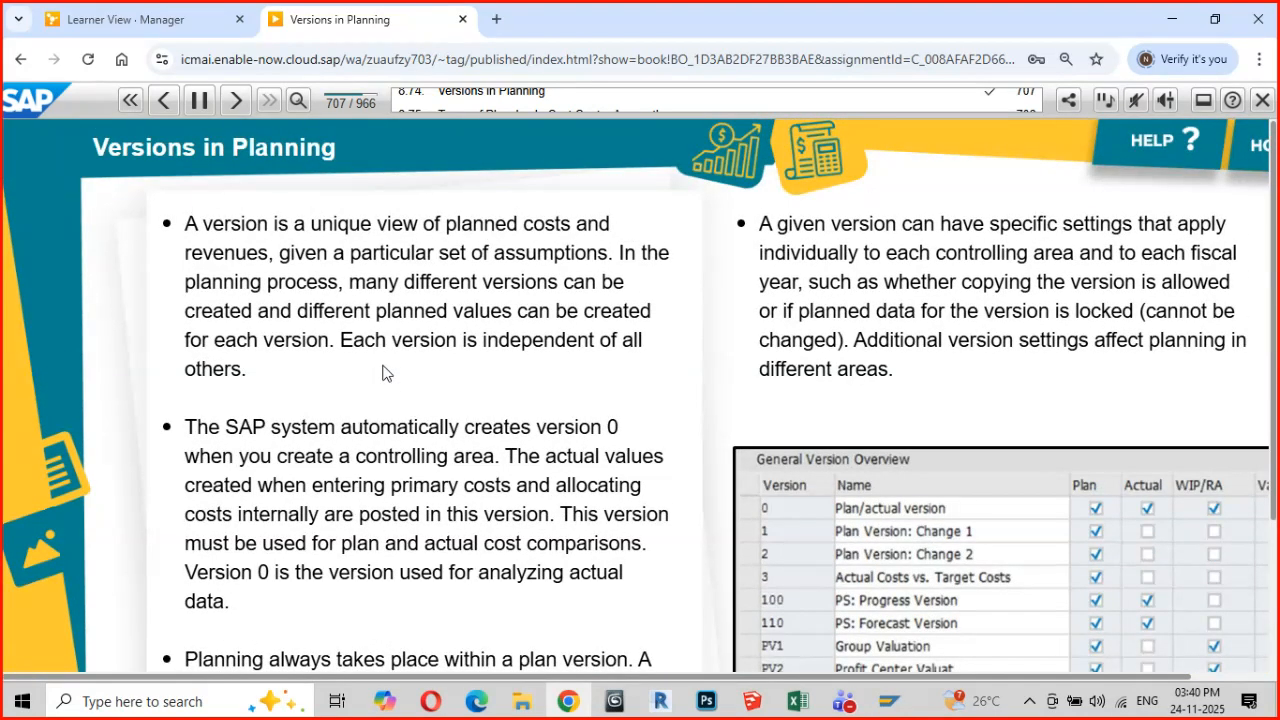